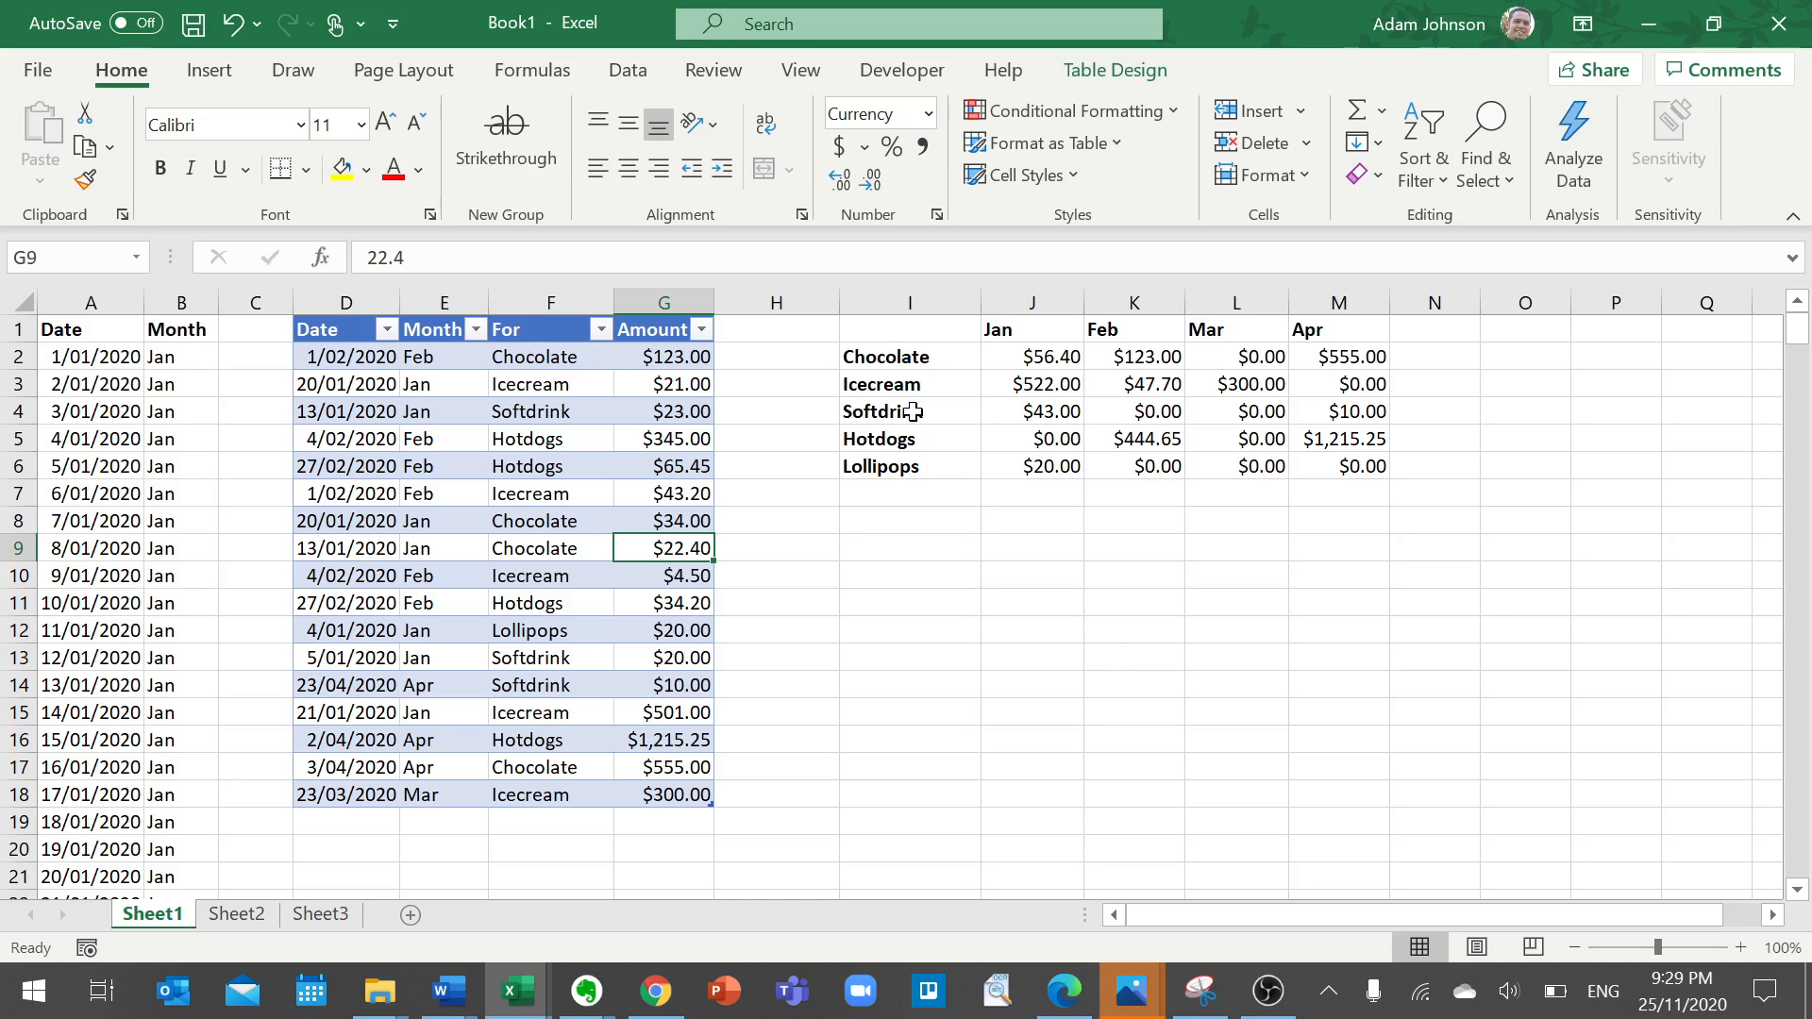
Examine the category labels in I2:I5 and the SUMIFS formula behind the January Chocolate total in J2.
{"action": "left_click", "coordinate": [878, 357]}
{"action": "left_click", "coordinate": [878, 387]}
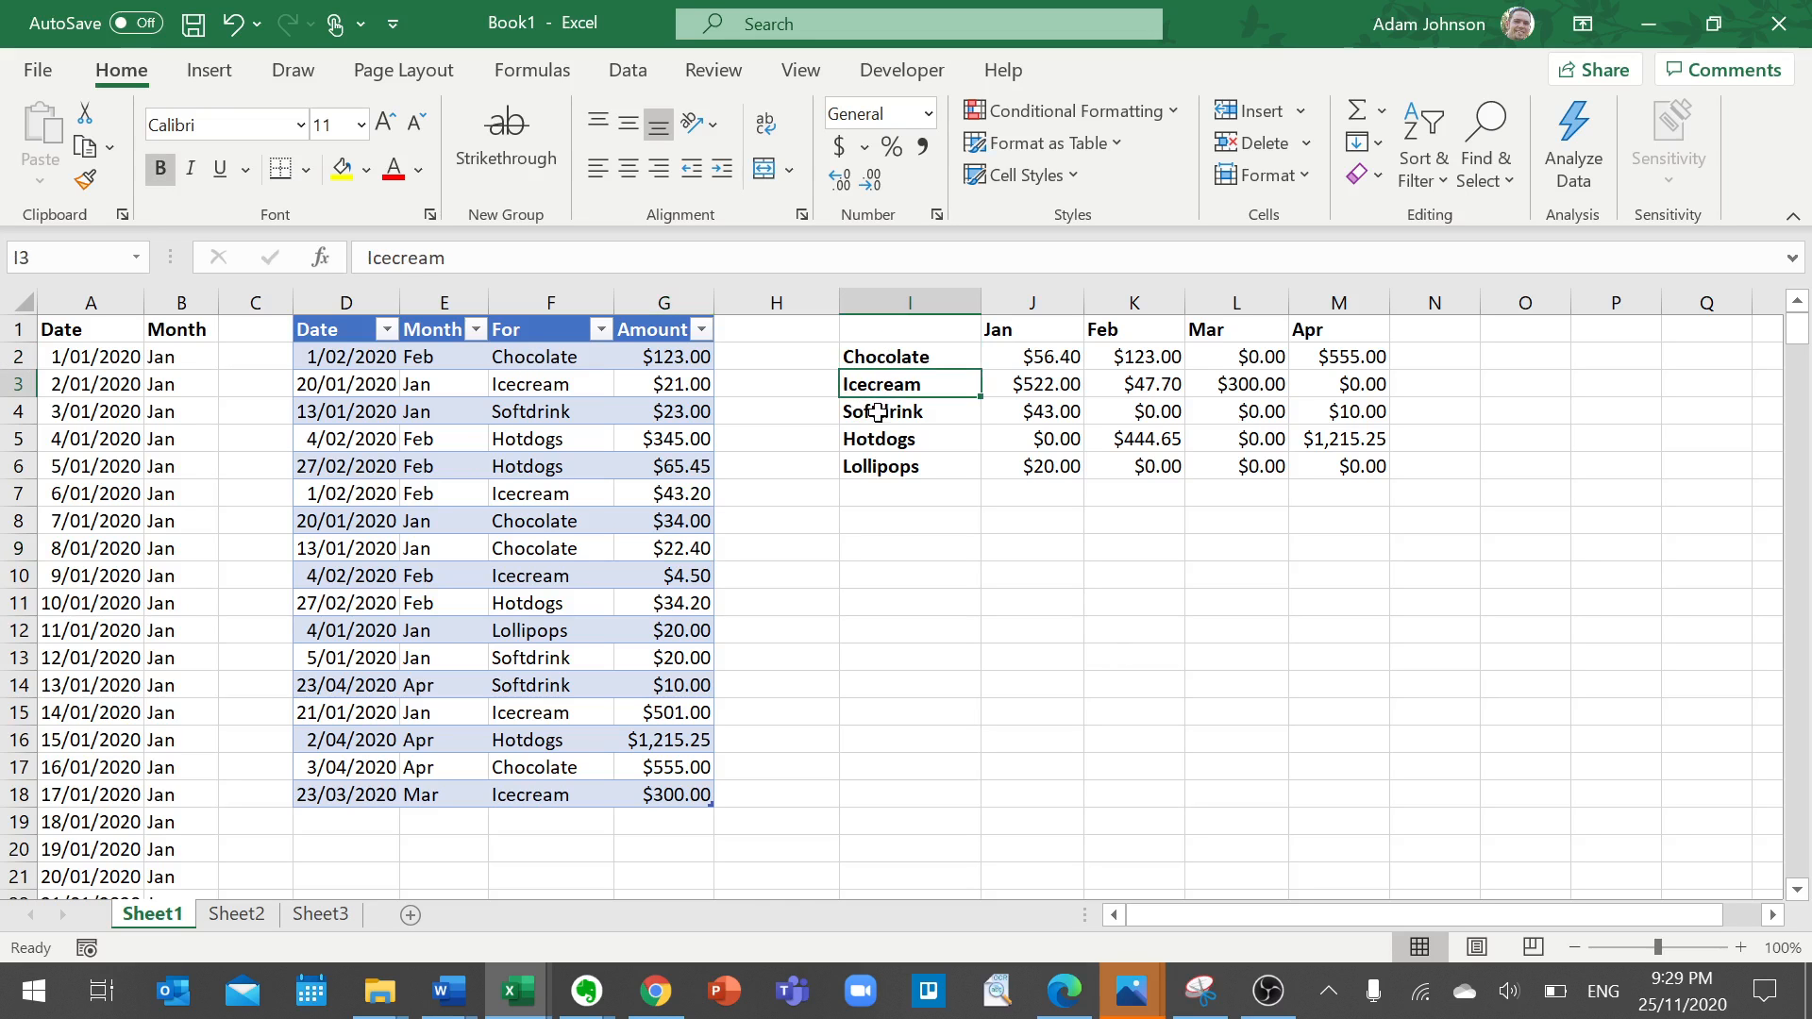
{"action": "left_click", "coordinate": [877, 413]}
{"action": "left_click", "coordinate": [881, 440]}
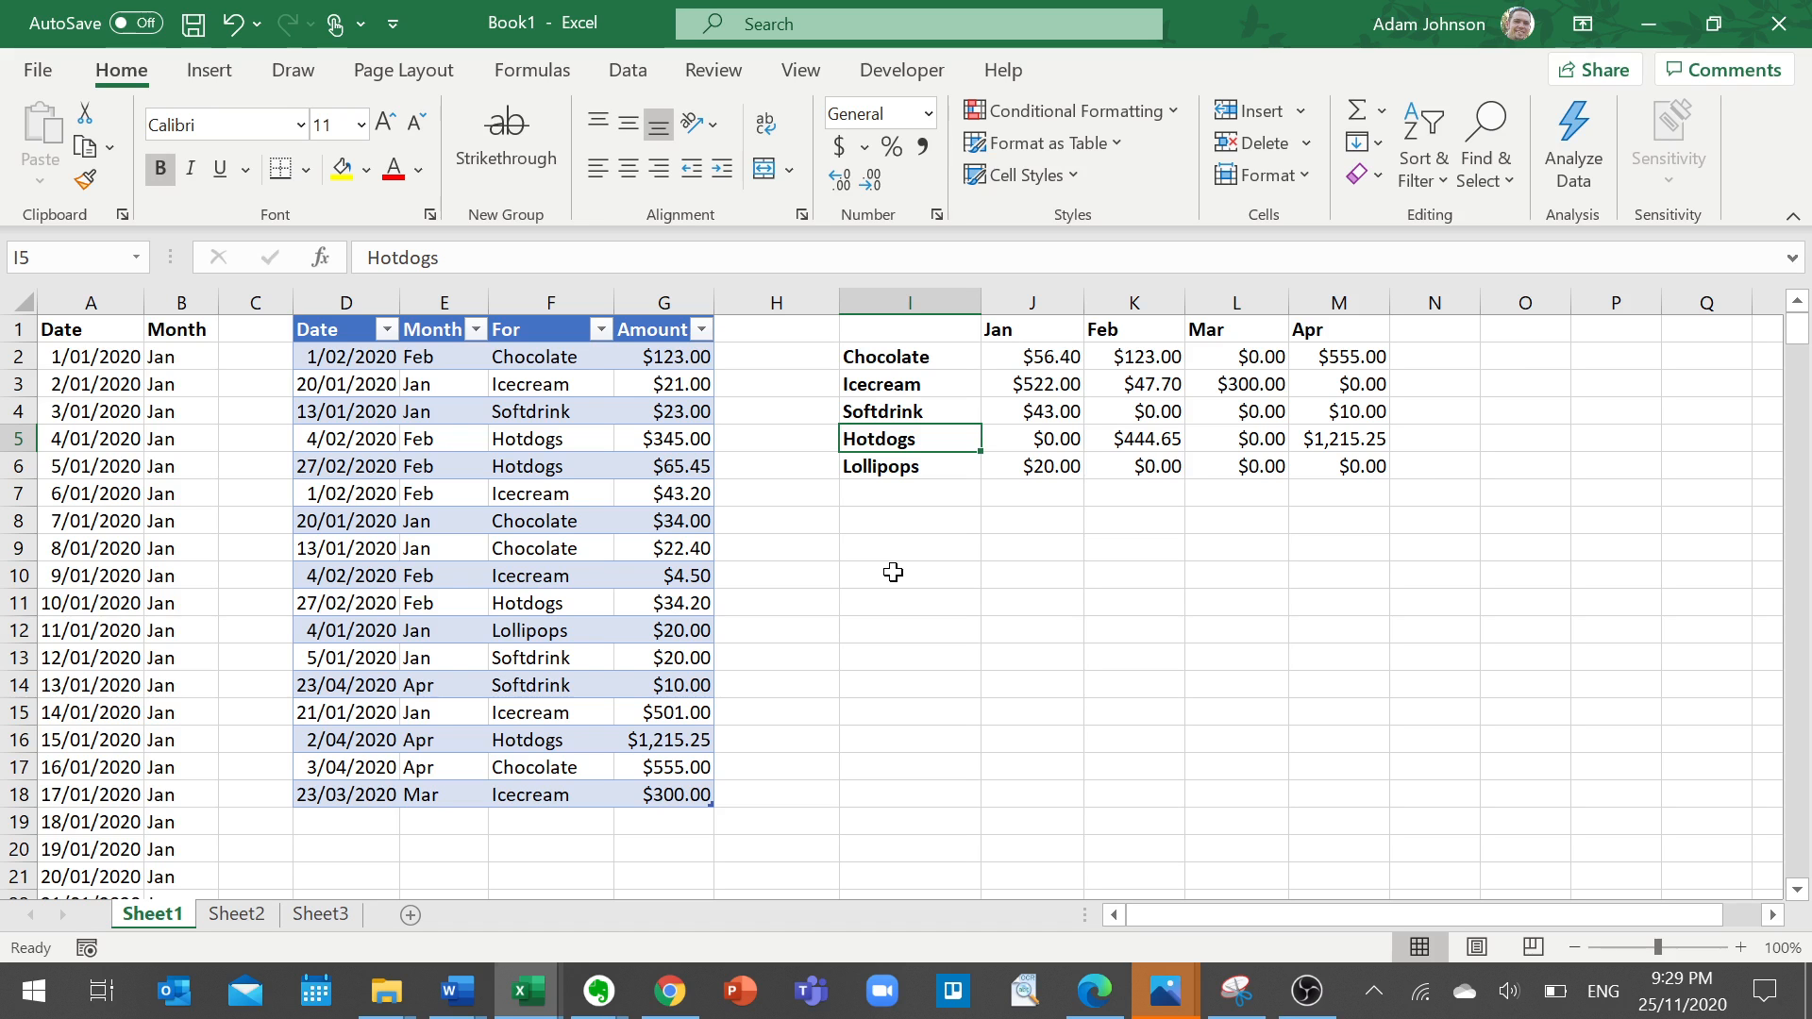
{"action": "left_click", "coordinate": [1010, 357]}
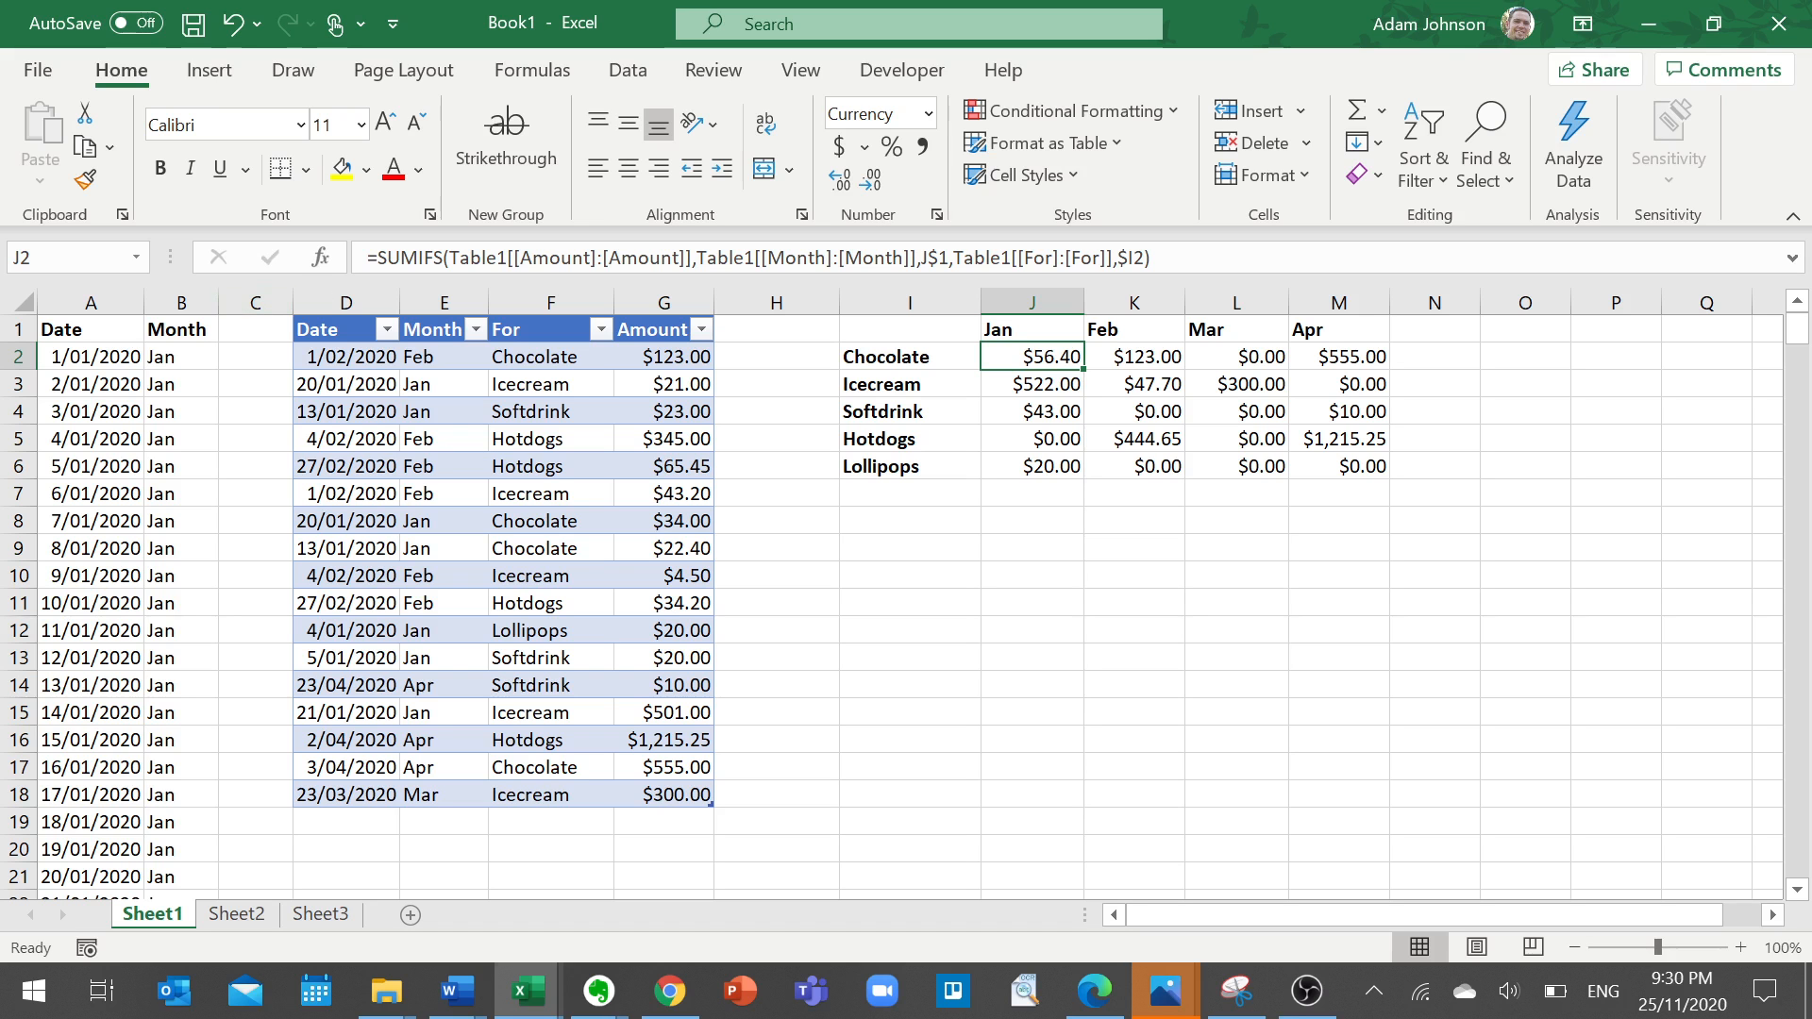
Inspect the date-to-month list in columns A and B, the J2 SUMIFS formula, and the month lookup formula in E2.
{"action": "left_click", "coordinate": [98, 359]}
{"action": "left_click", "coordinate": [463, 258]}
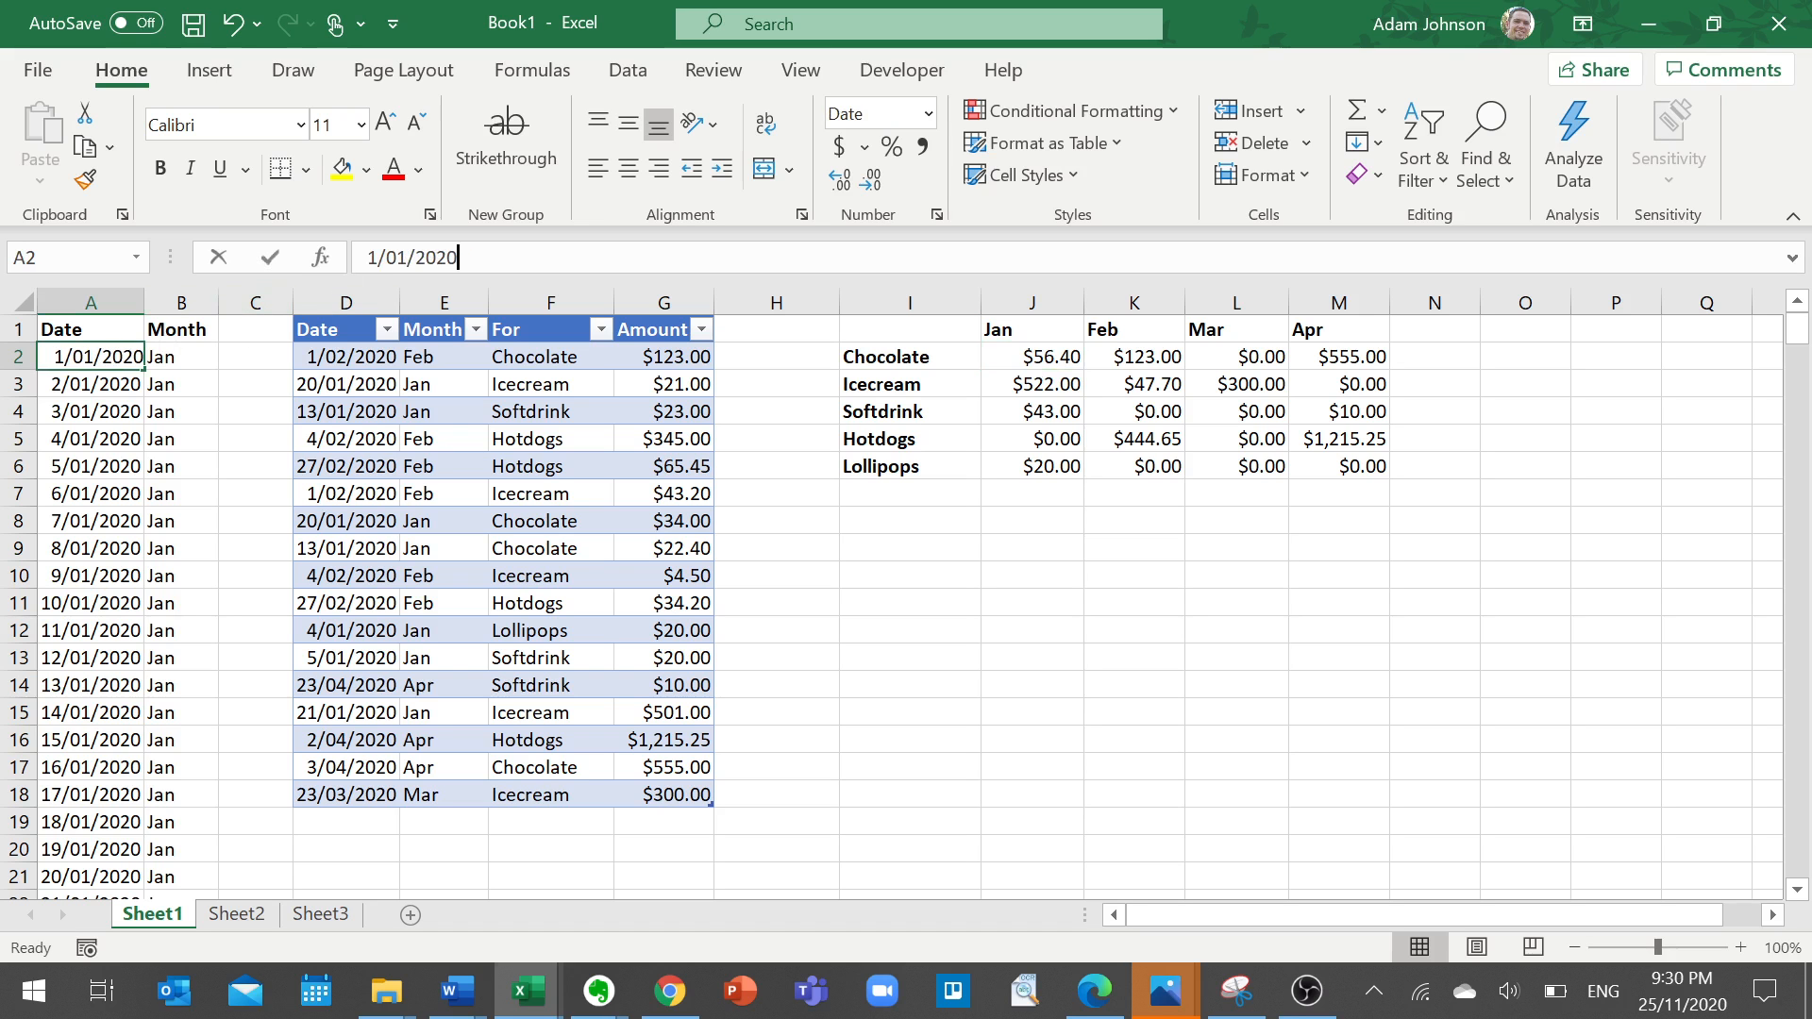
{"action": "left_click", "coordinate": [1053, 357]}
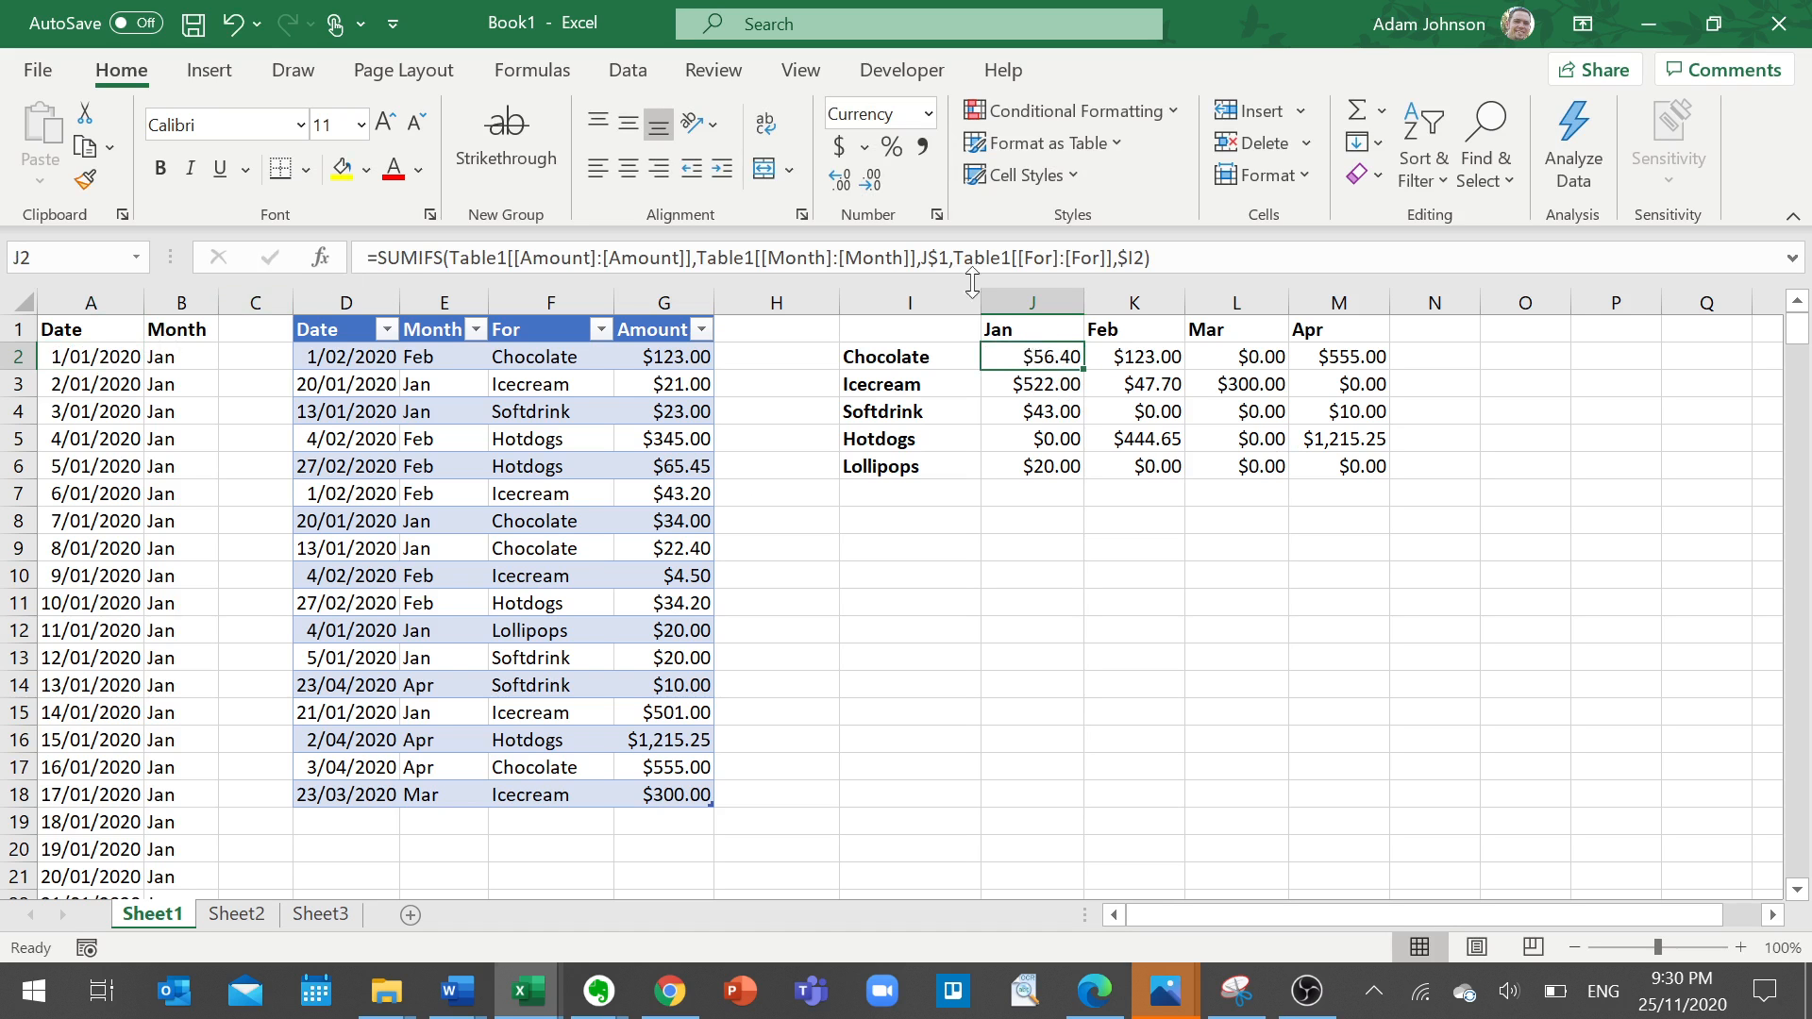
{"action": "left_click", "coordinate": [198, 384]}
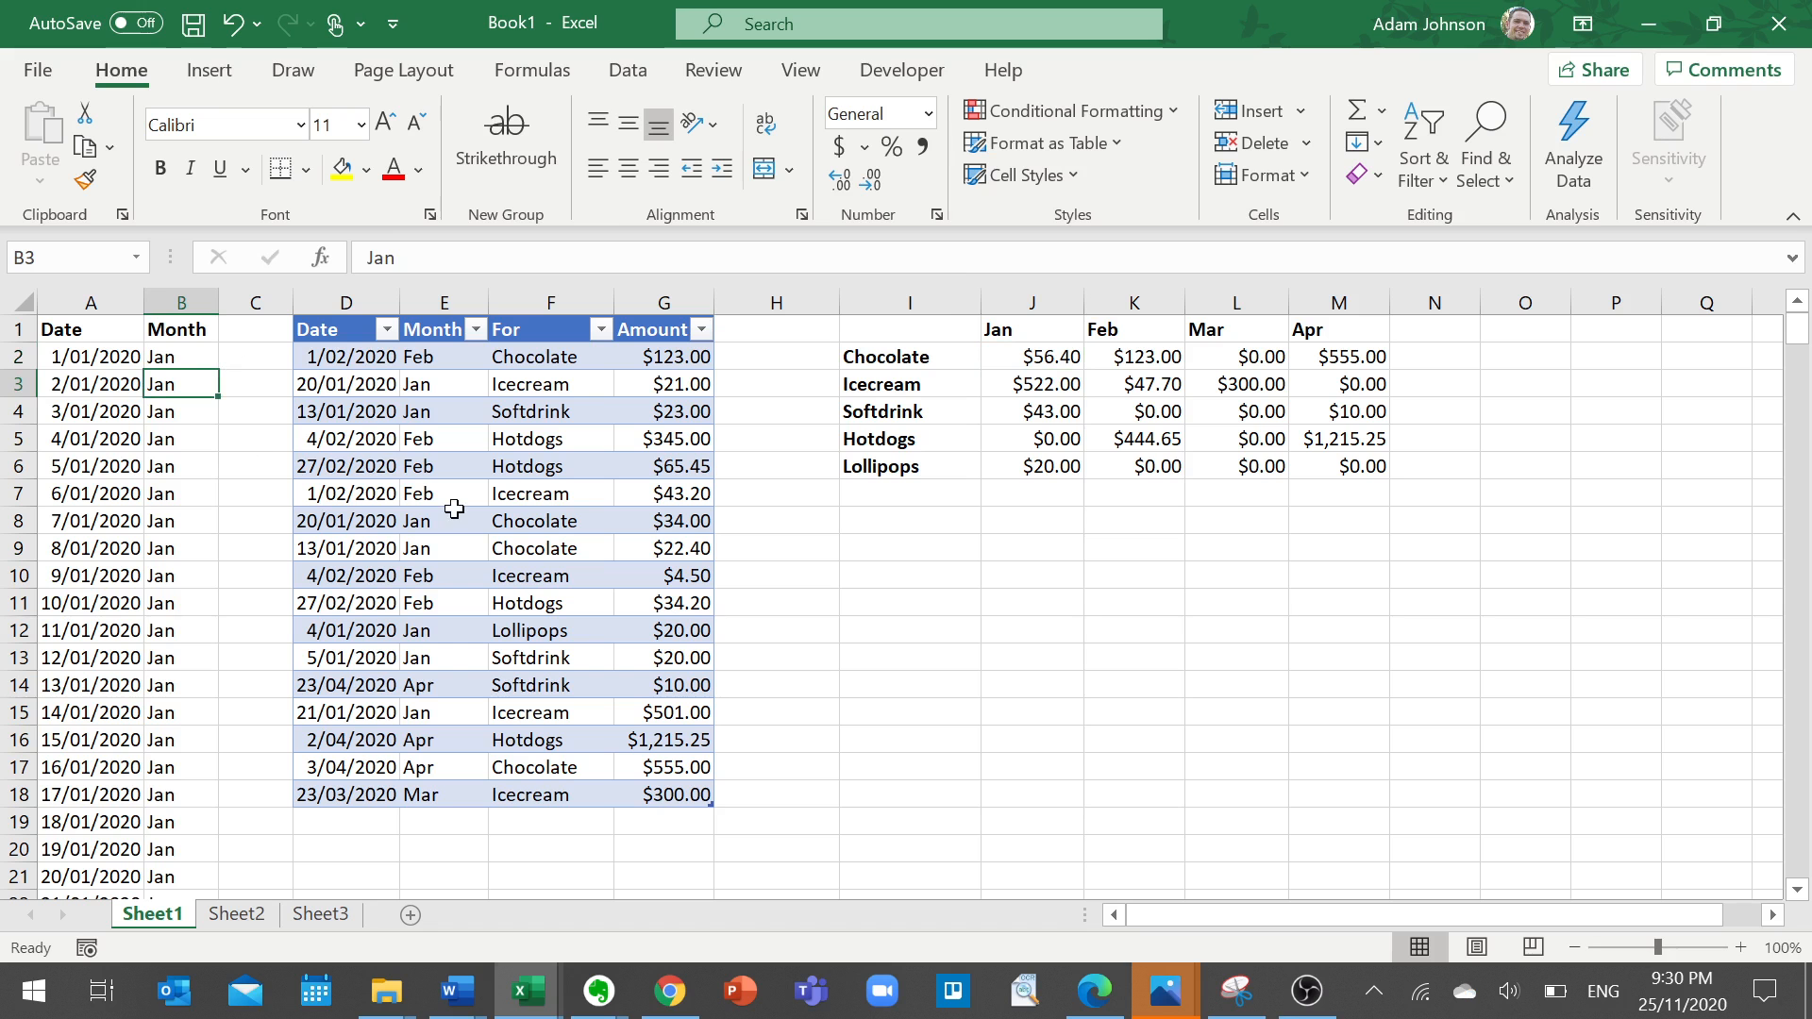
{"action": "left_click", "coordinate": [439, 352]}
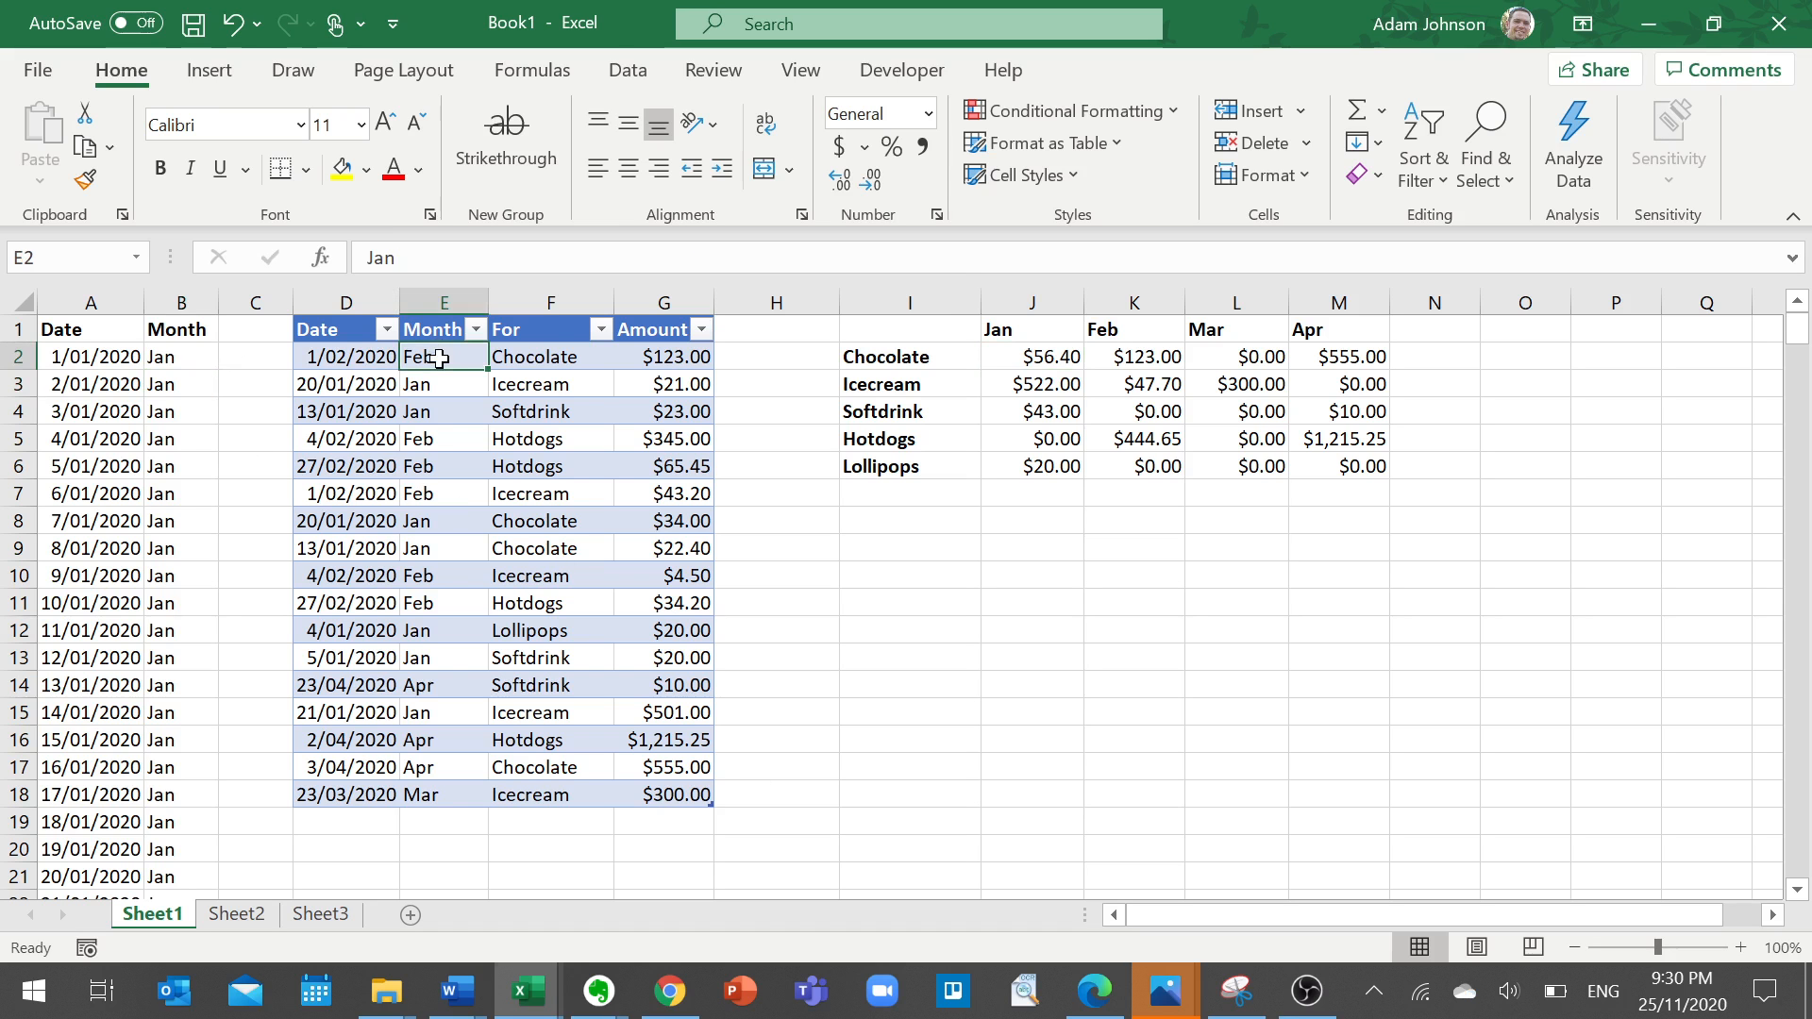
{"action": "left_click", "coordinate": [362, 354]}
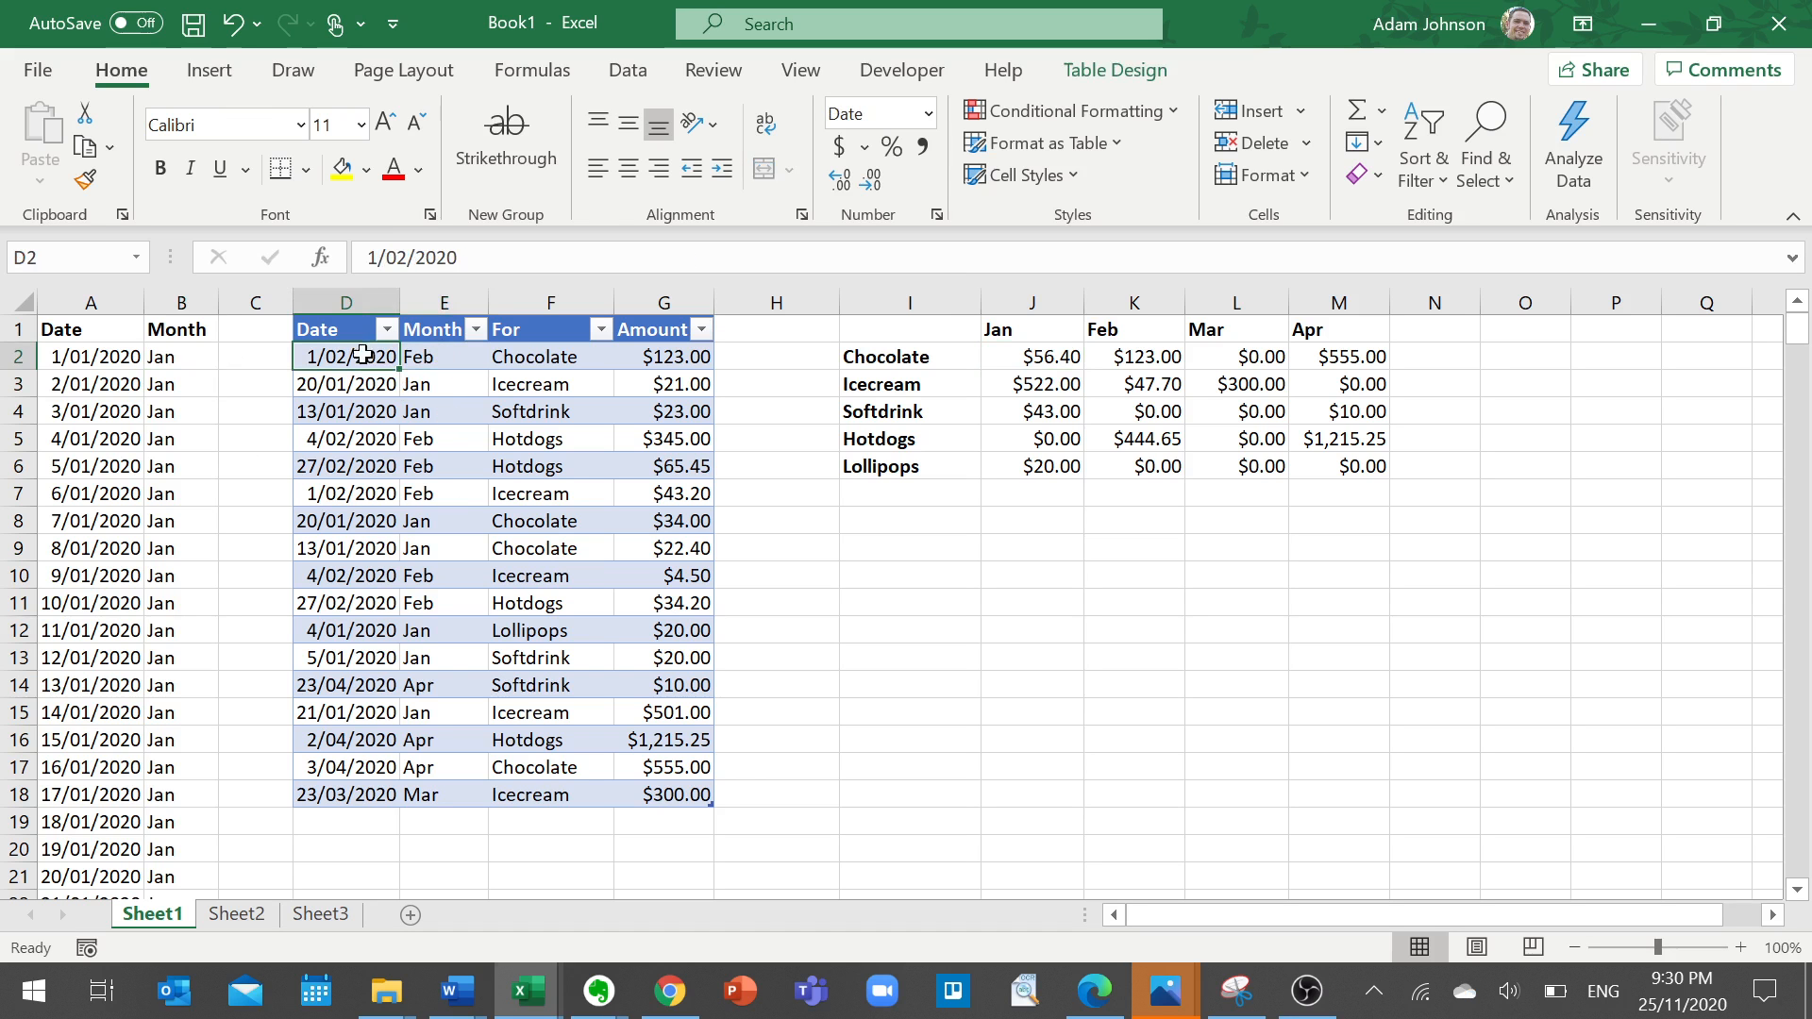
{"action": "left_click", "coordinate": [415, 360]}
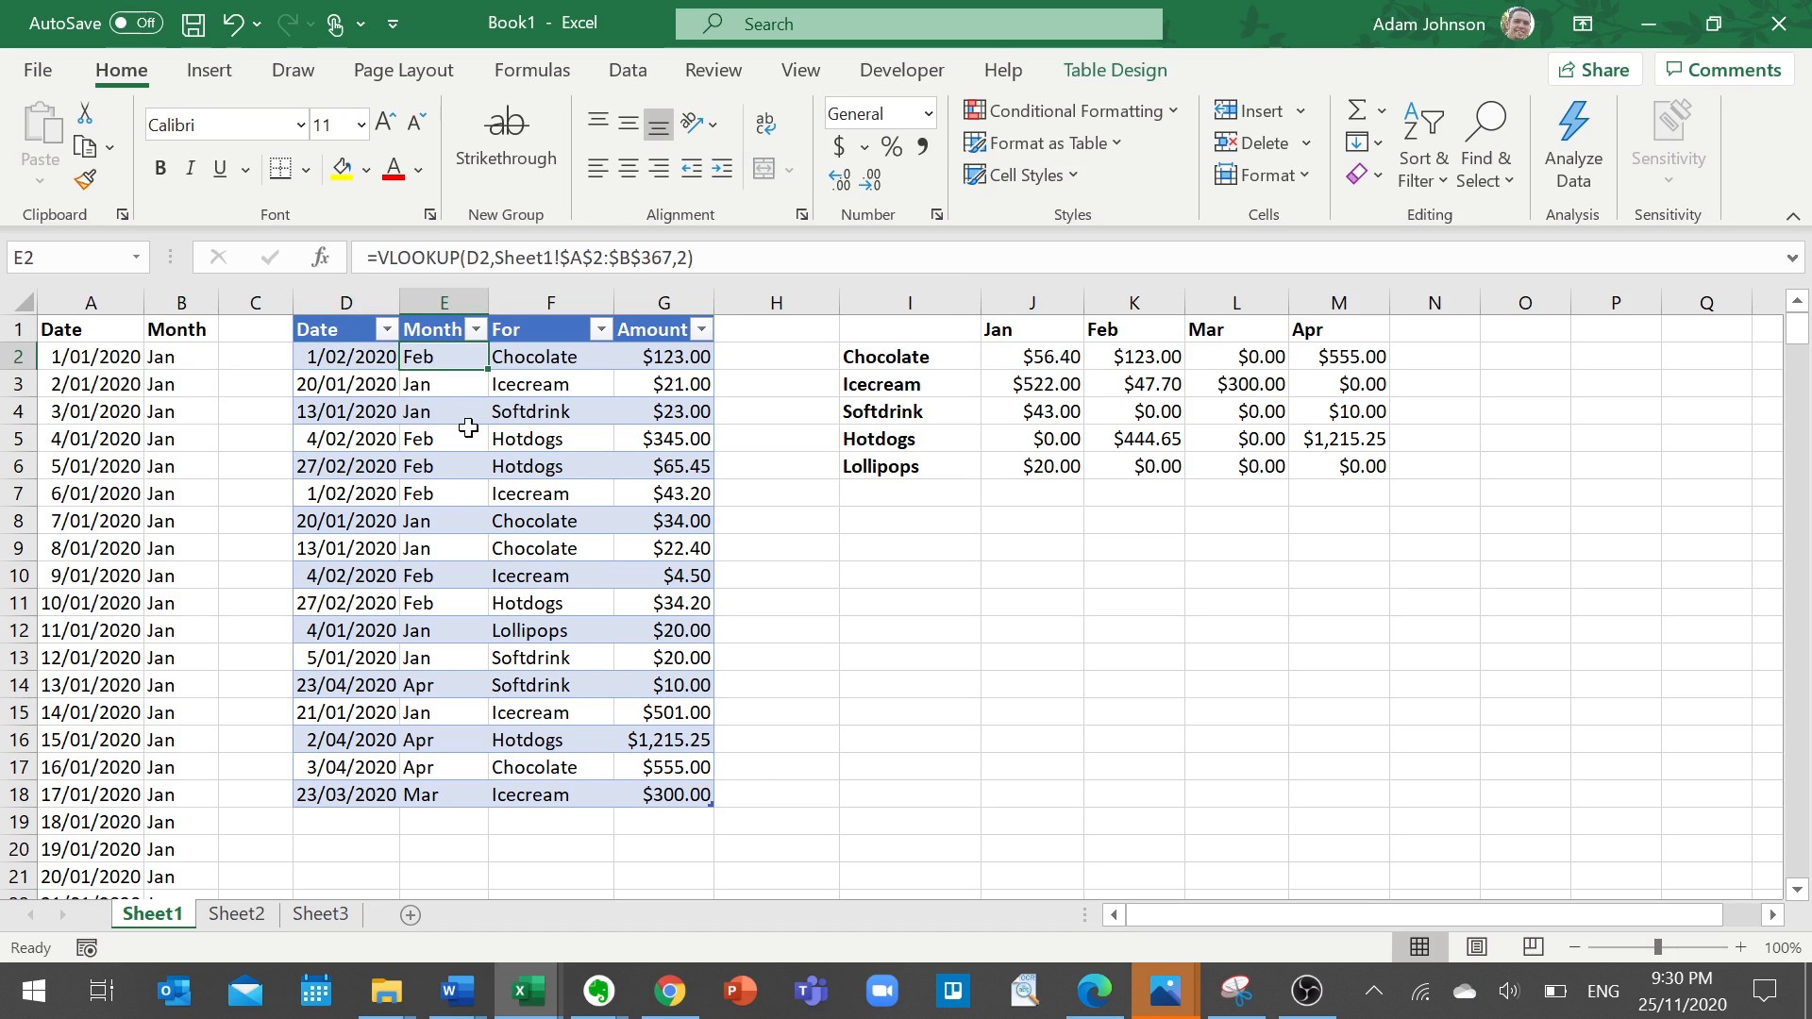
Add a new row at the end of the expense table and enter 2/3/2020 as its date.
{"action": "left_click", "coordinate": [674, 796]}
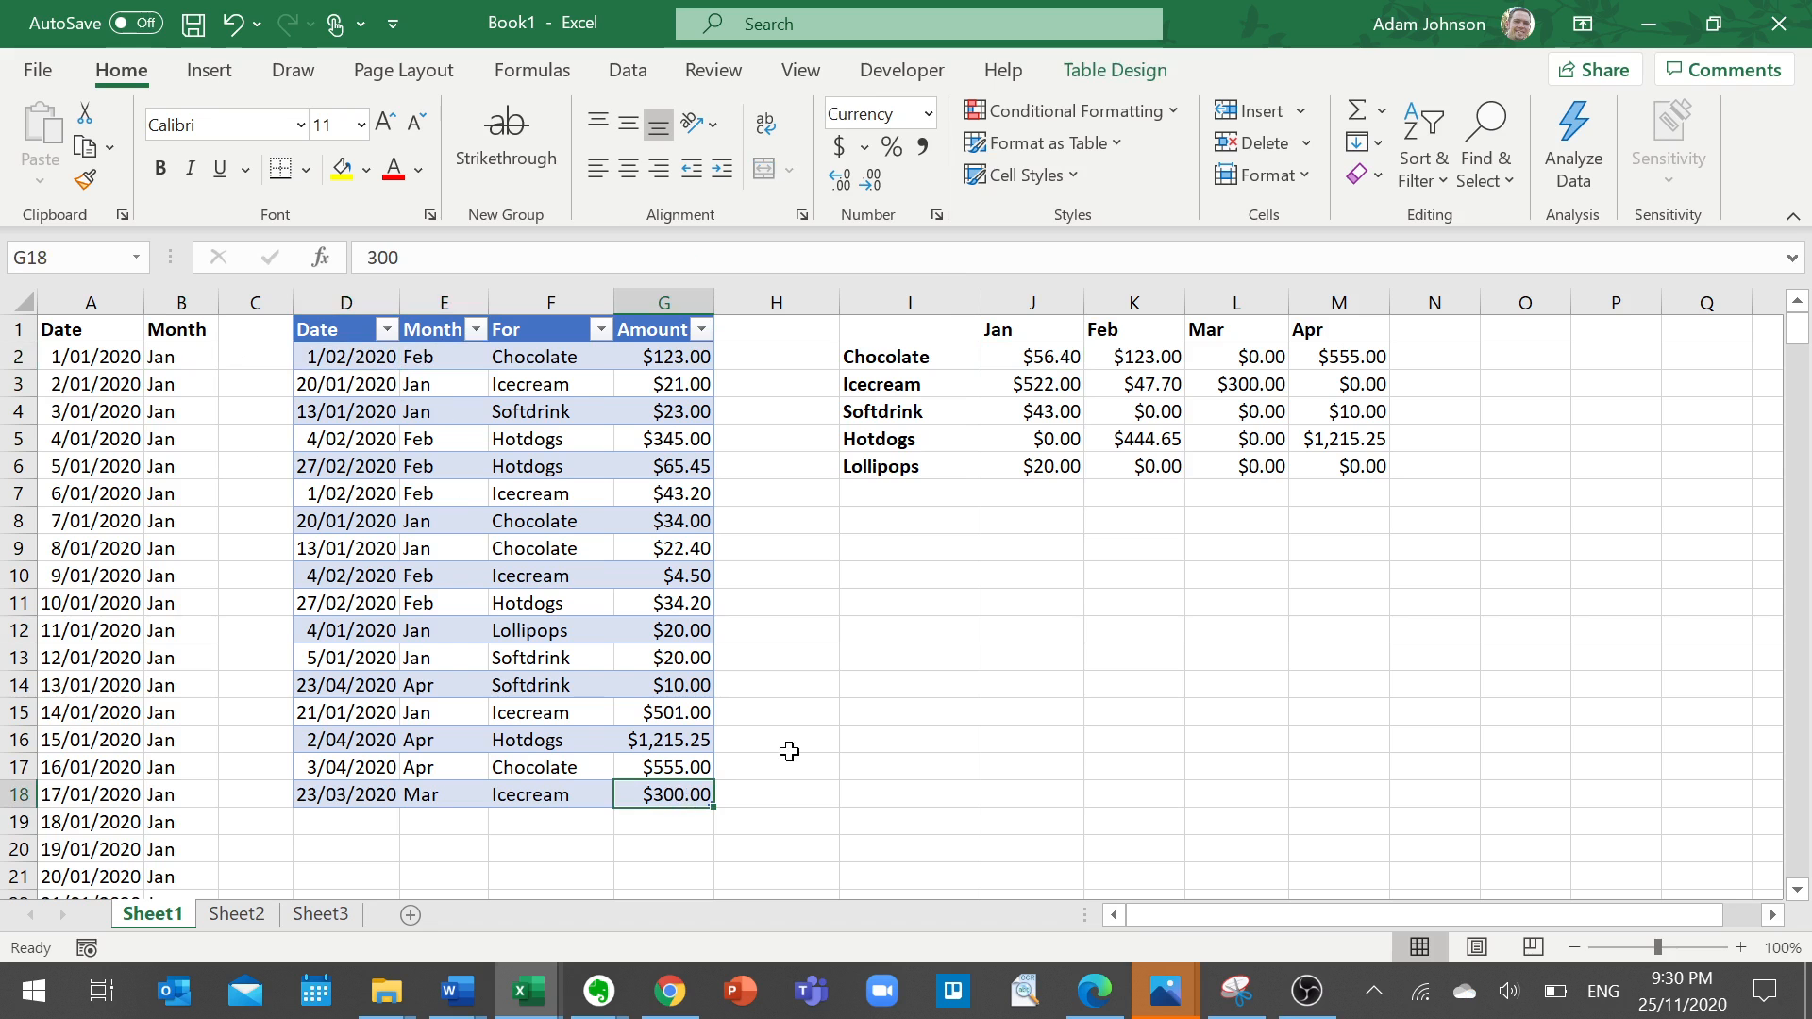
{"action": "key", "text": "Tab"}
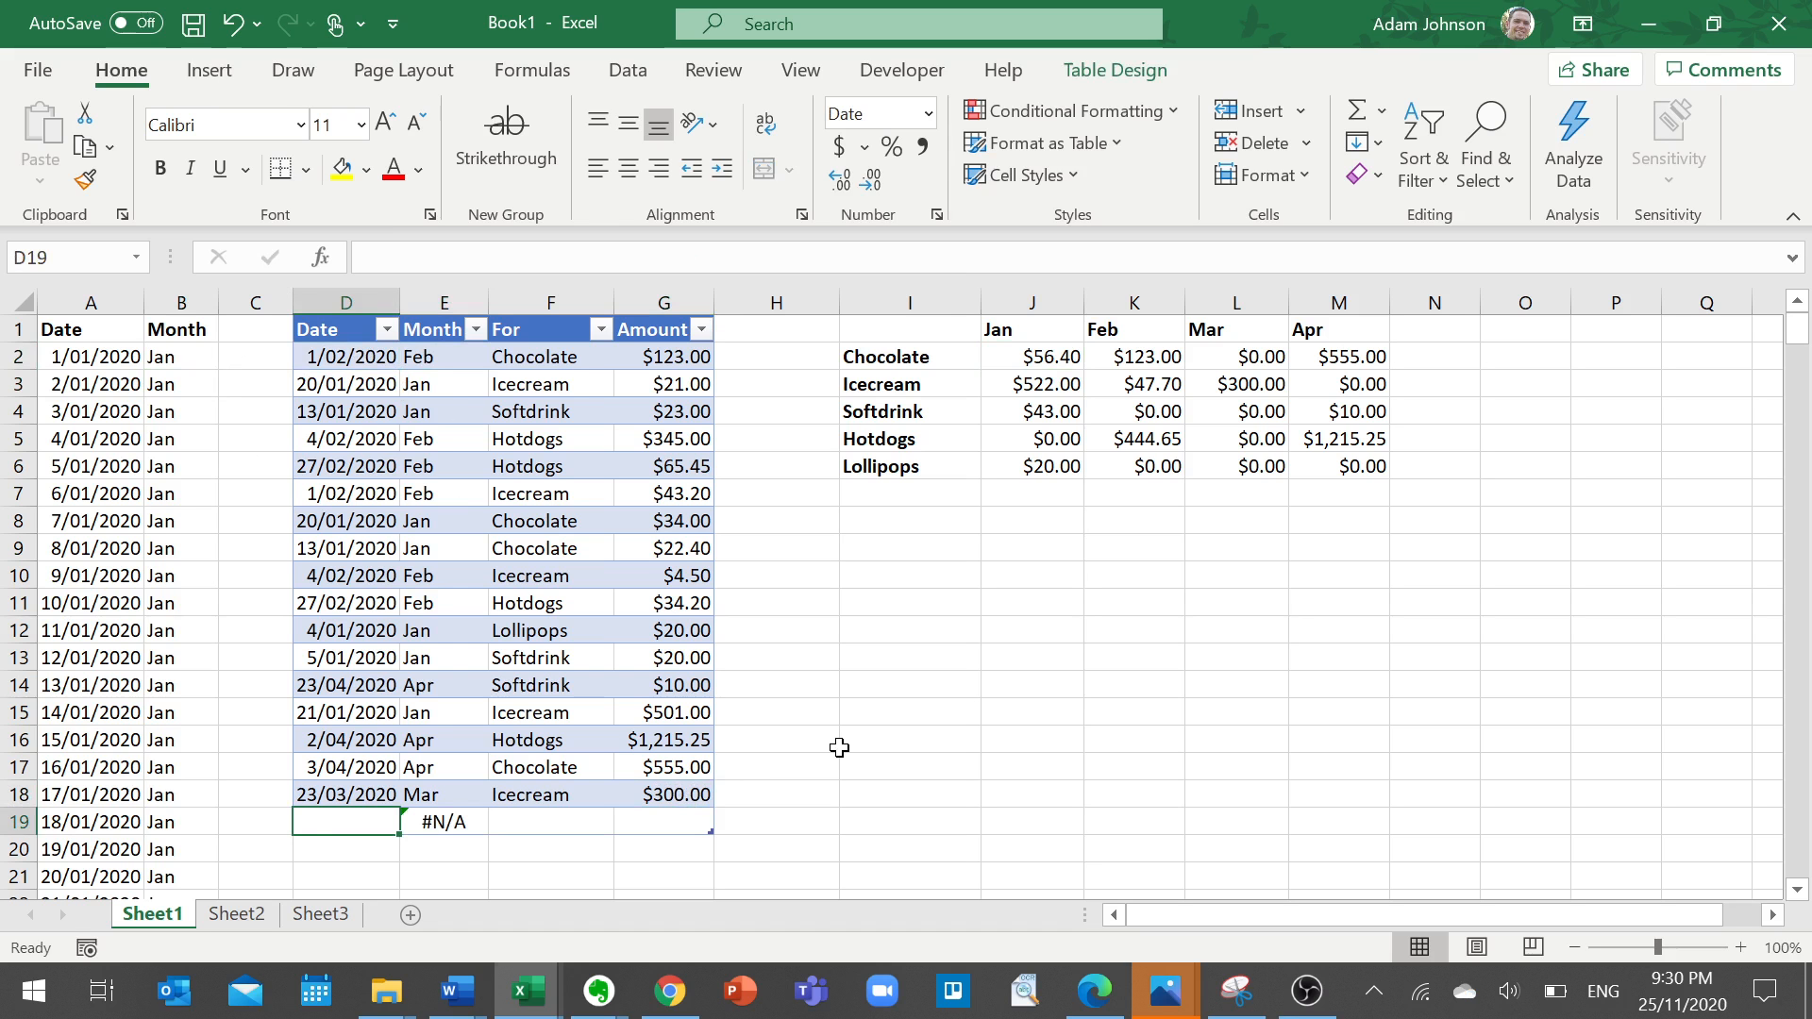
{"action": "type", "text": "2/0"}
{"action": "type", "text": "3/"}
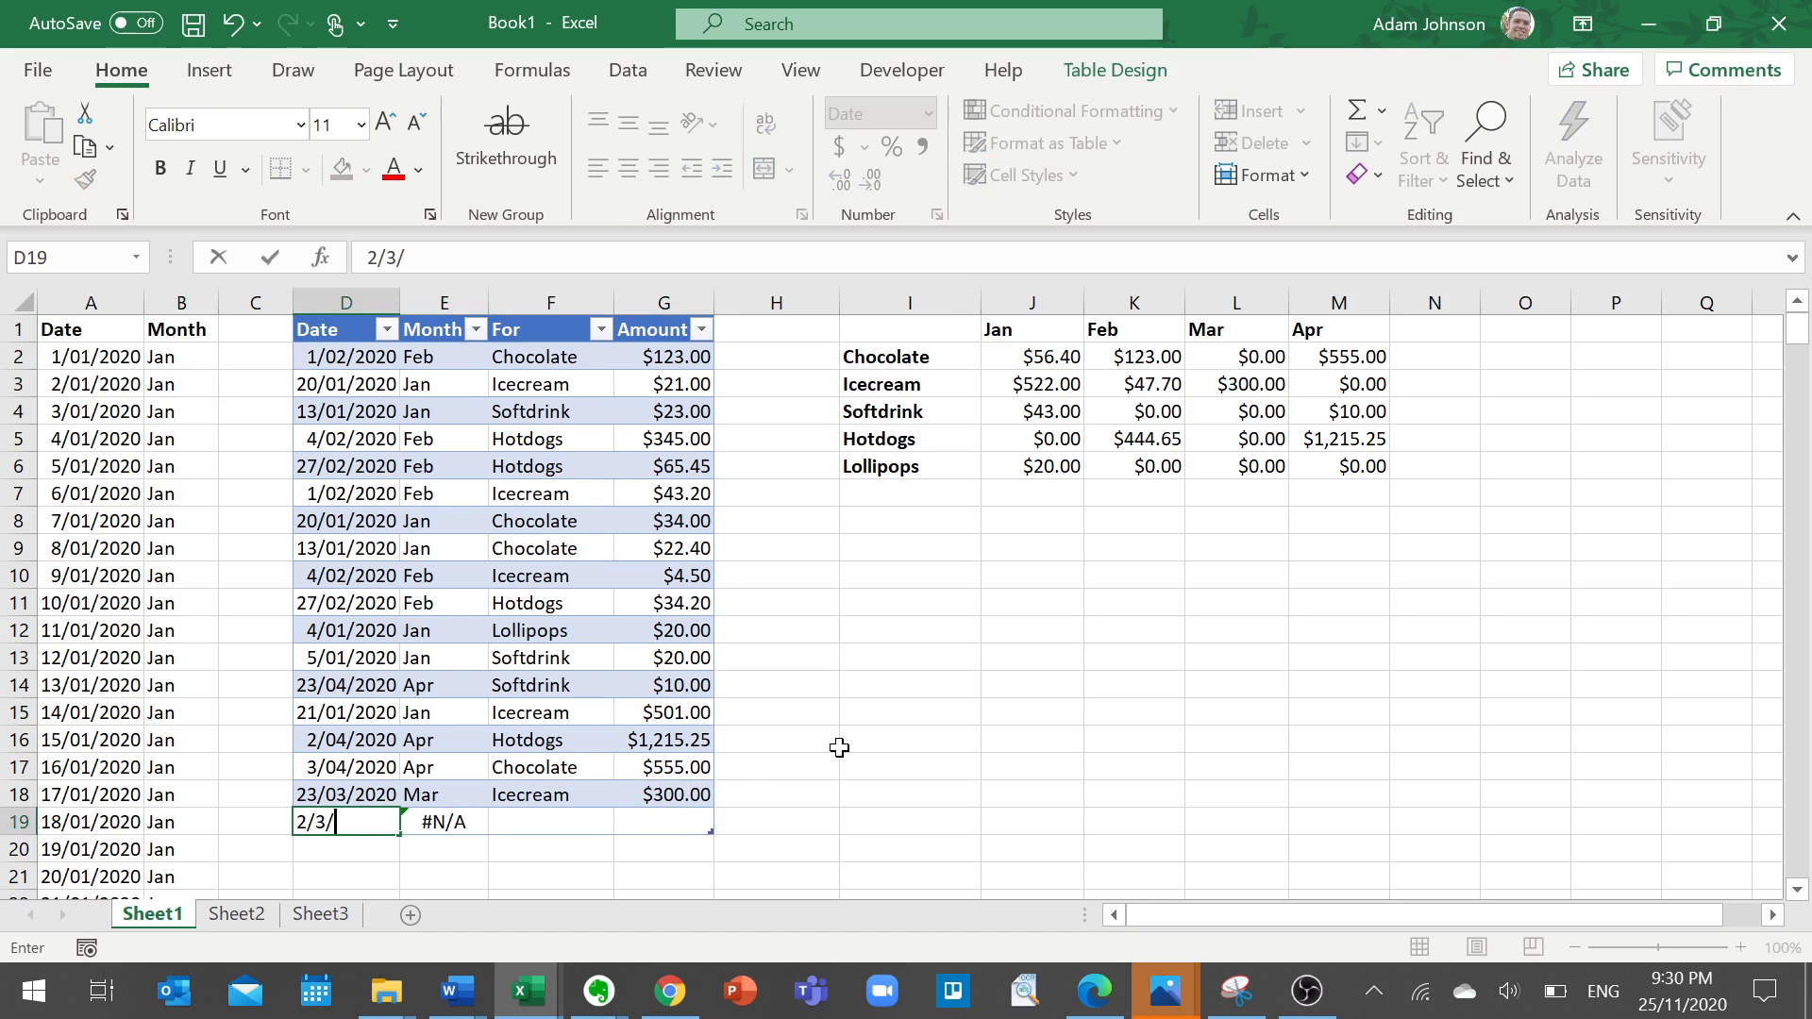
{"action": "type", "text": "2020"}
{"action": "key", "text": "Tab"}
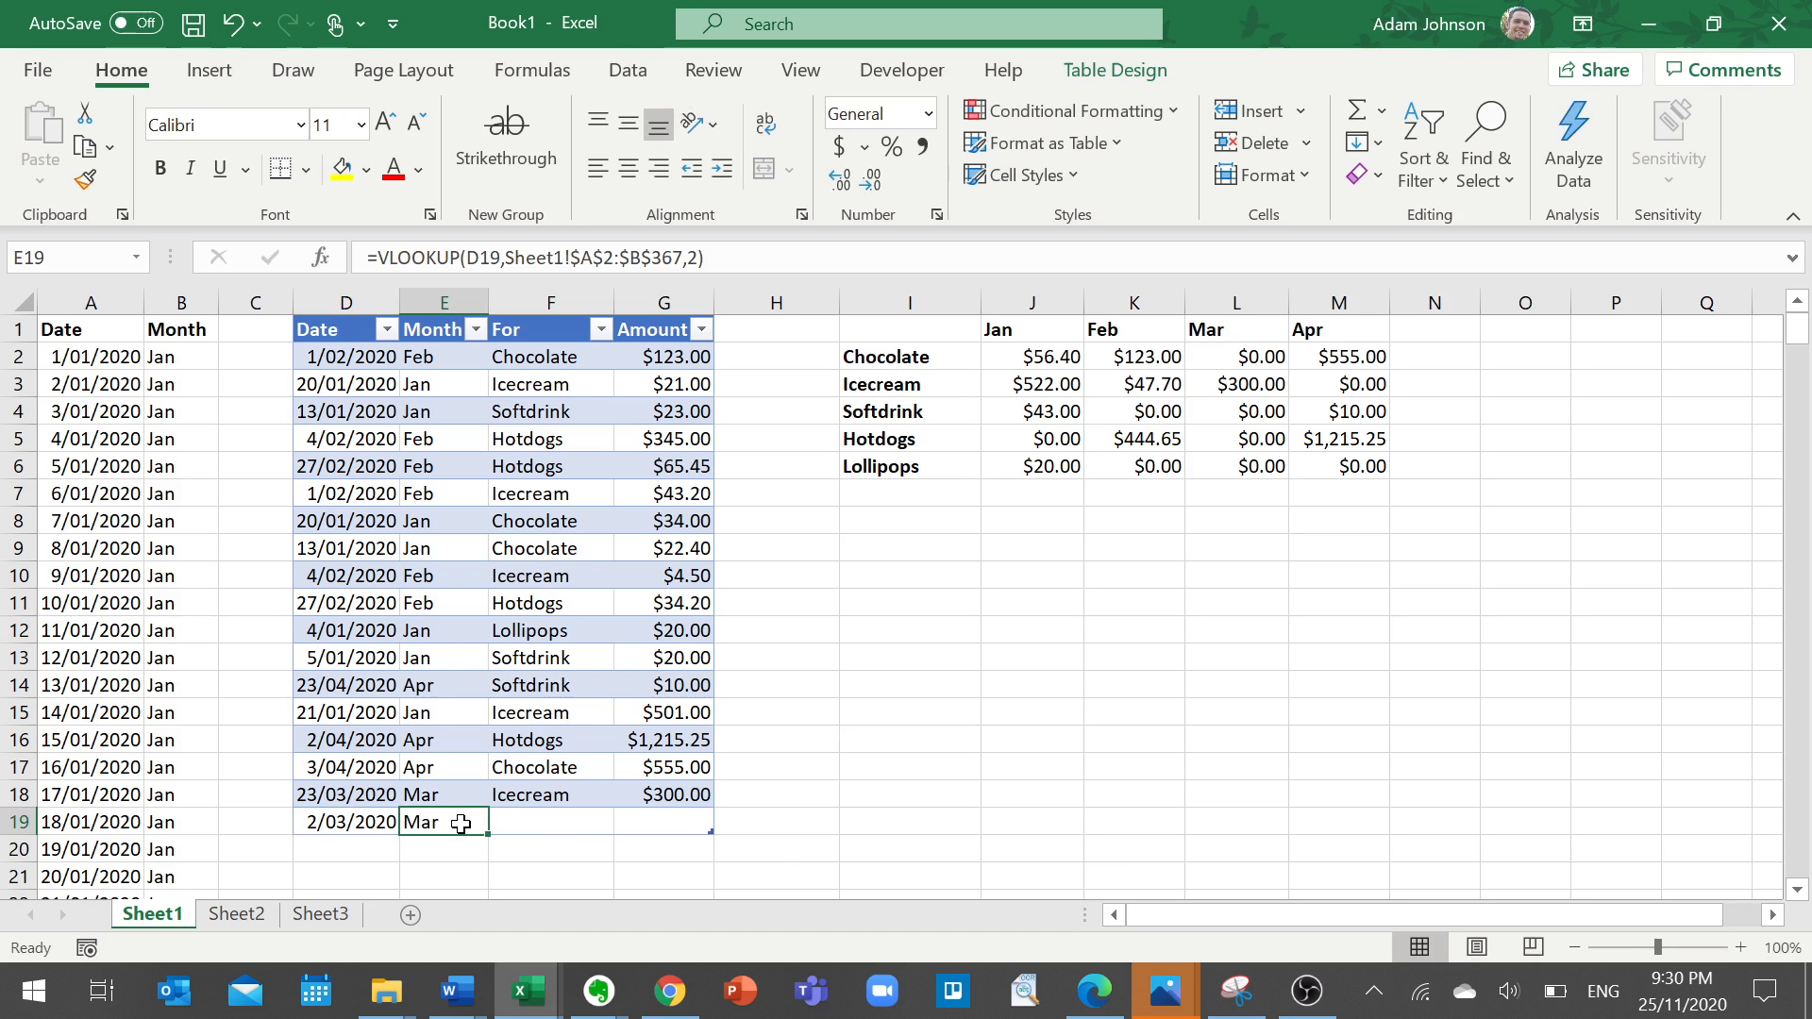
Complete the new row 19 with Lollipops in the For column and an amount of 25.50.
{"action": "left_click", "coordinate": [559, 824]}
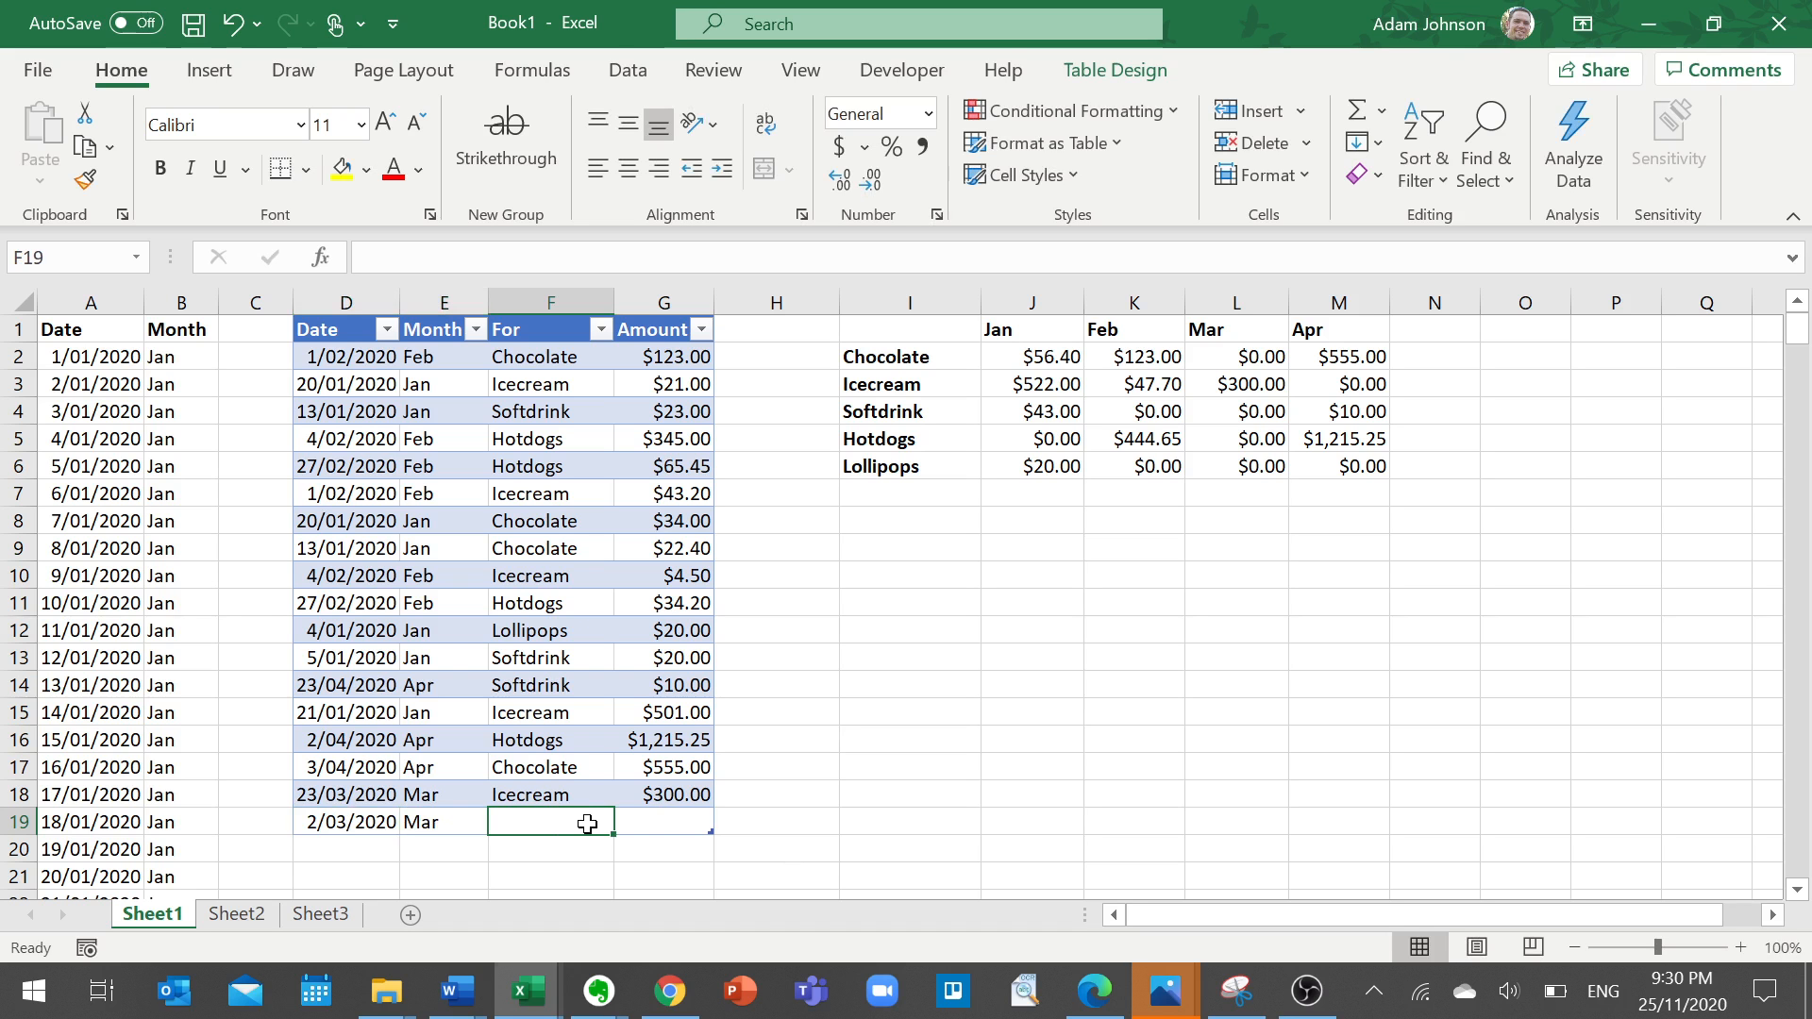
{"action": "type", "text": "Lollipops"}
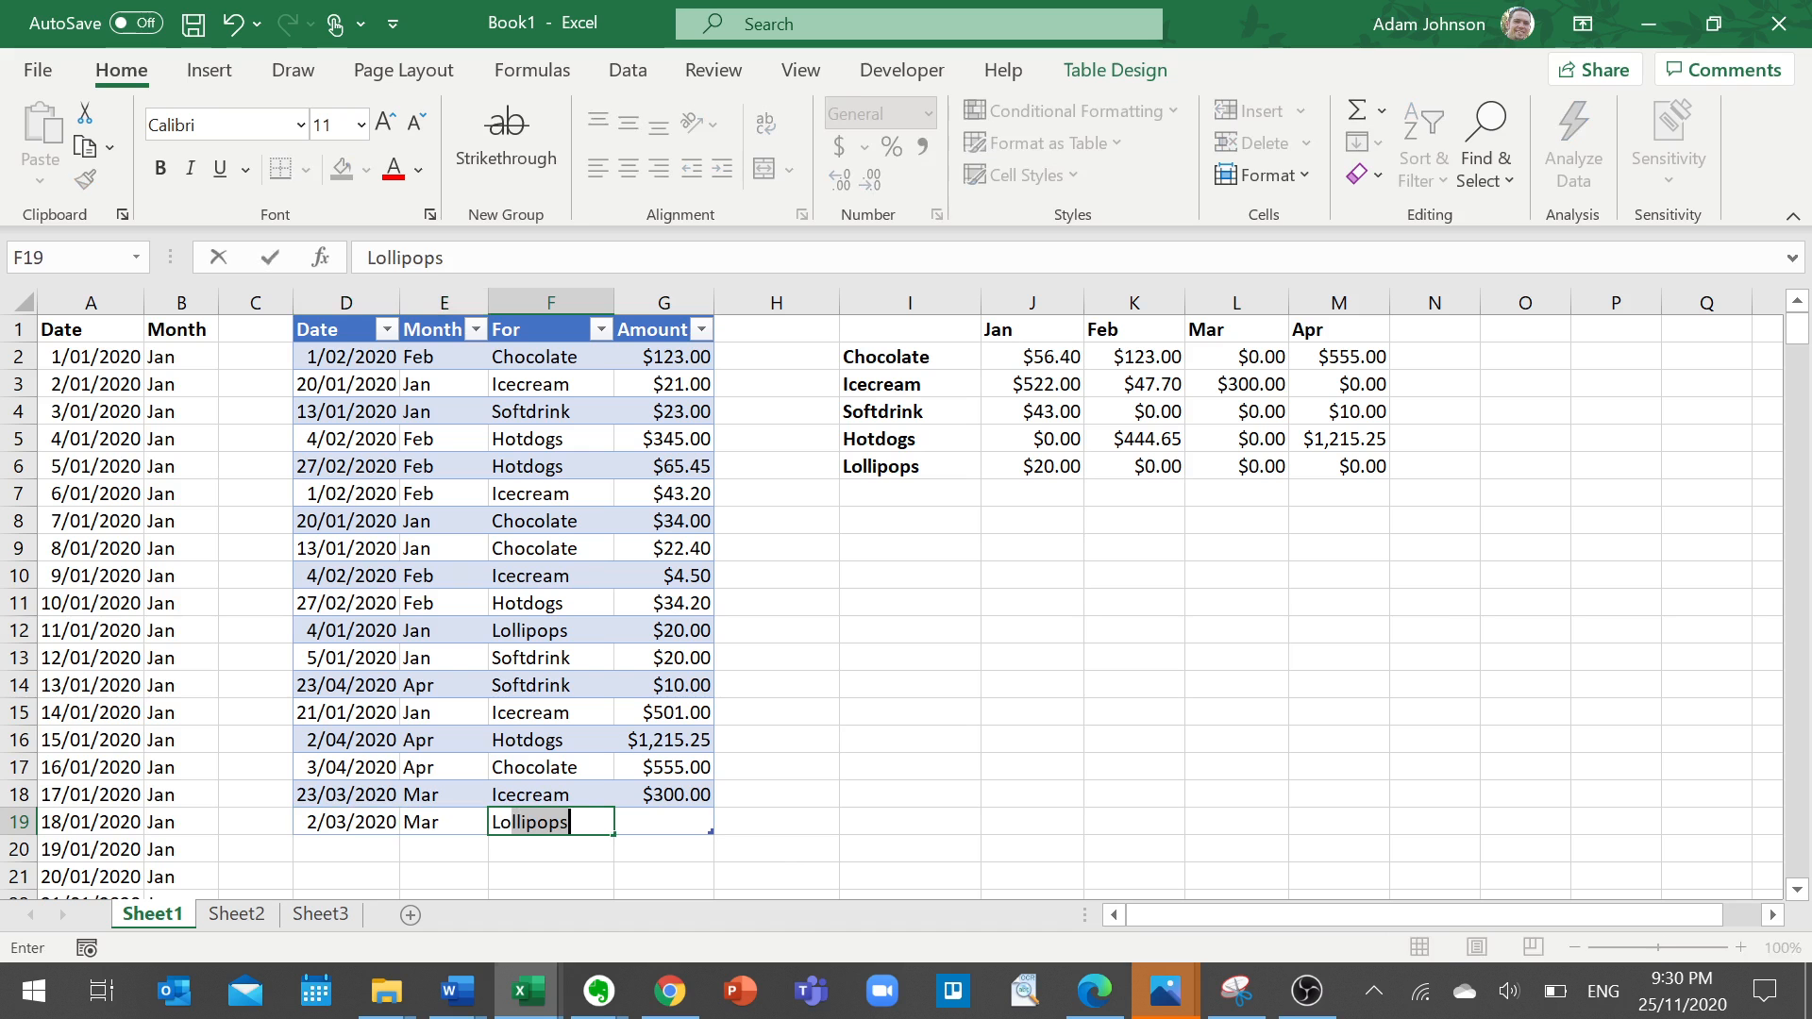
{"action": "key", "text": "Tab"}
{"action": "type", "text": "25.50"}
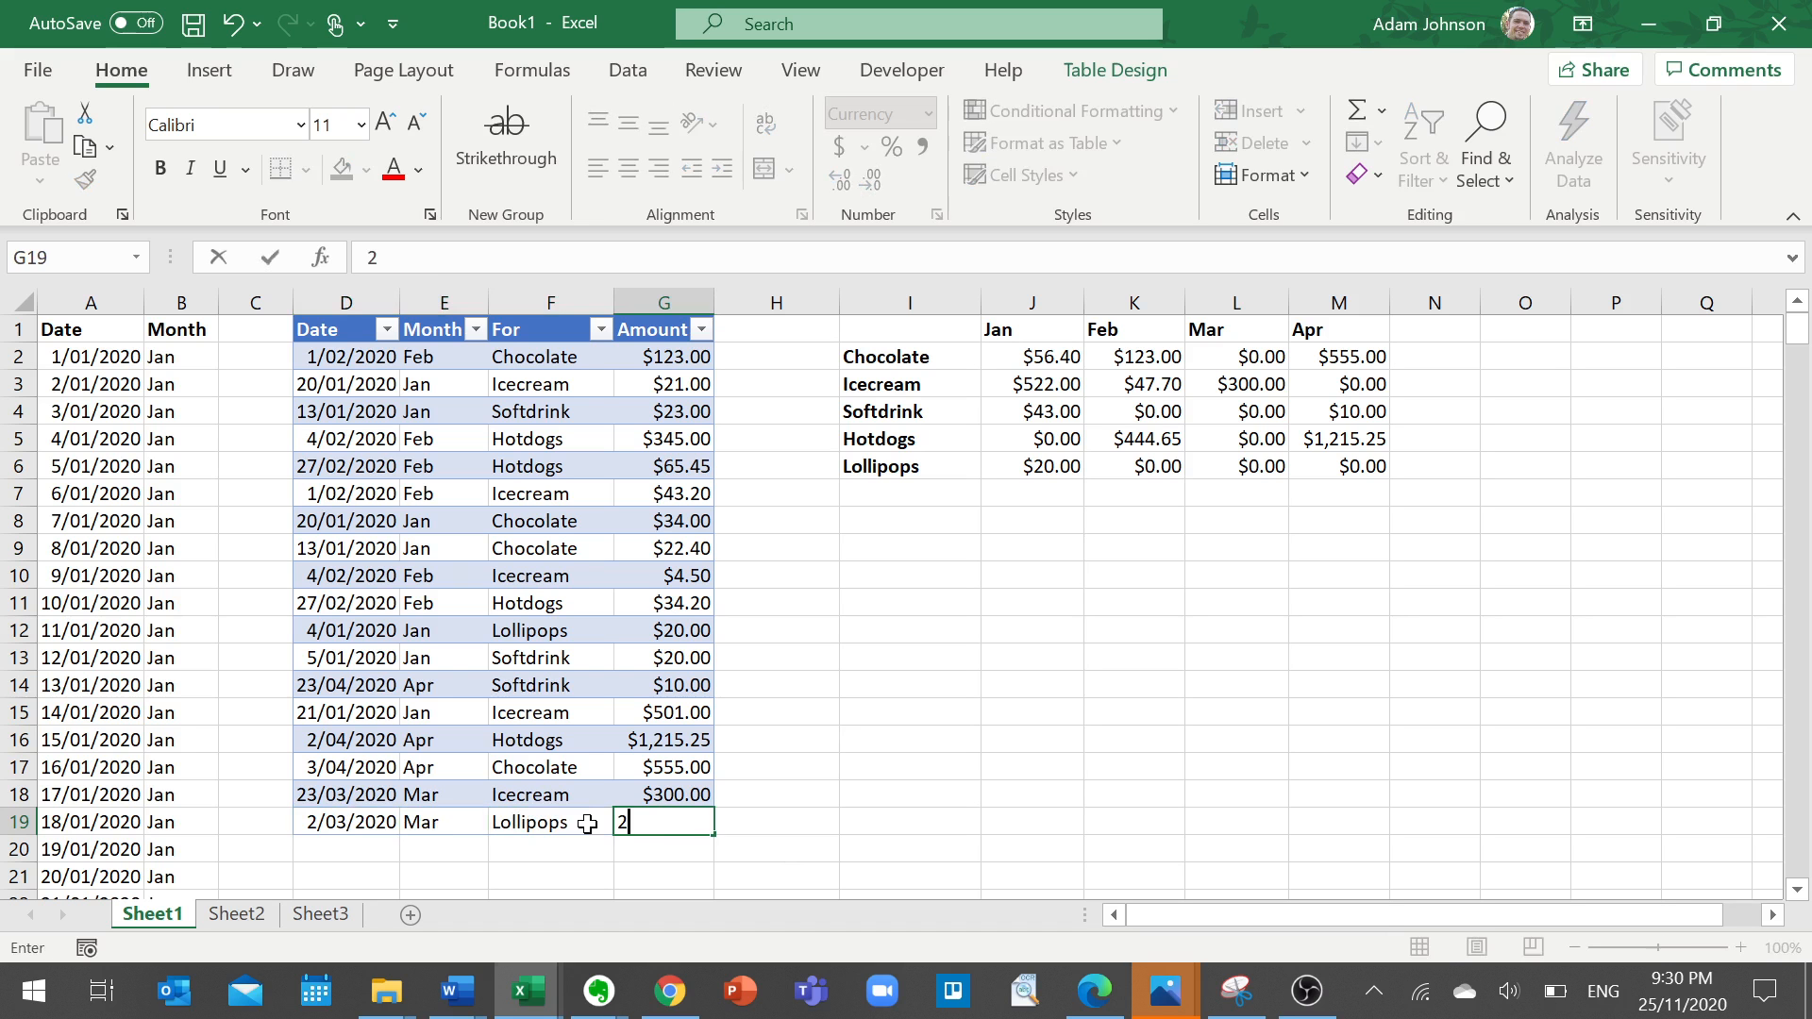
{"action": "key", "text": "ctrl+Return"}
{"action": "key", "text": "Return"}
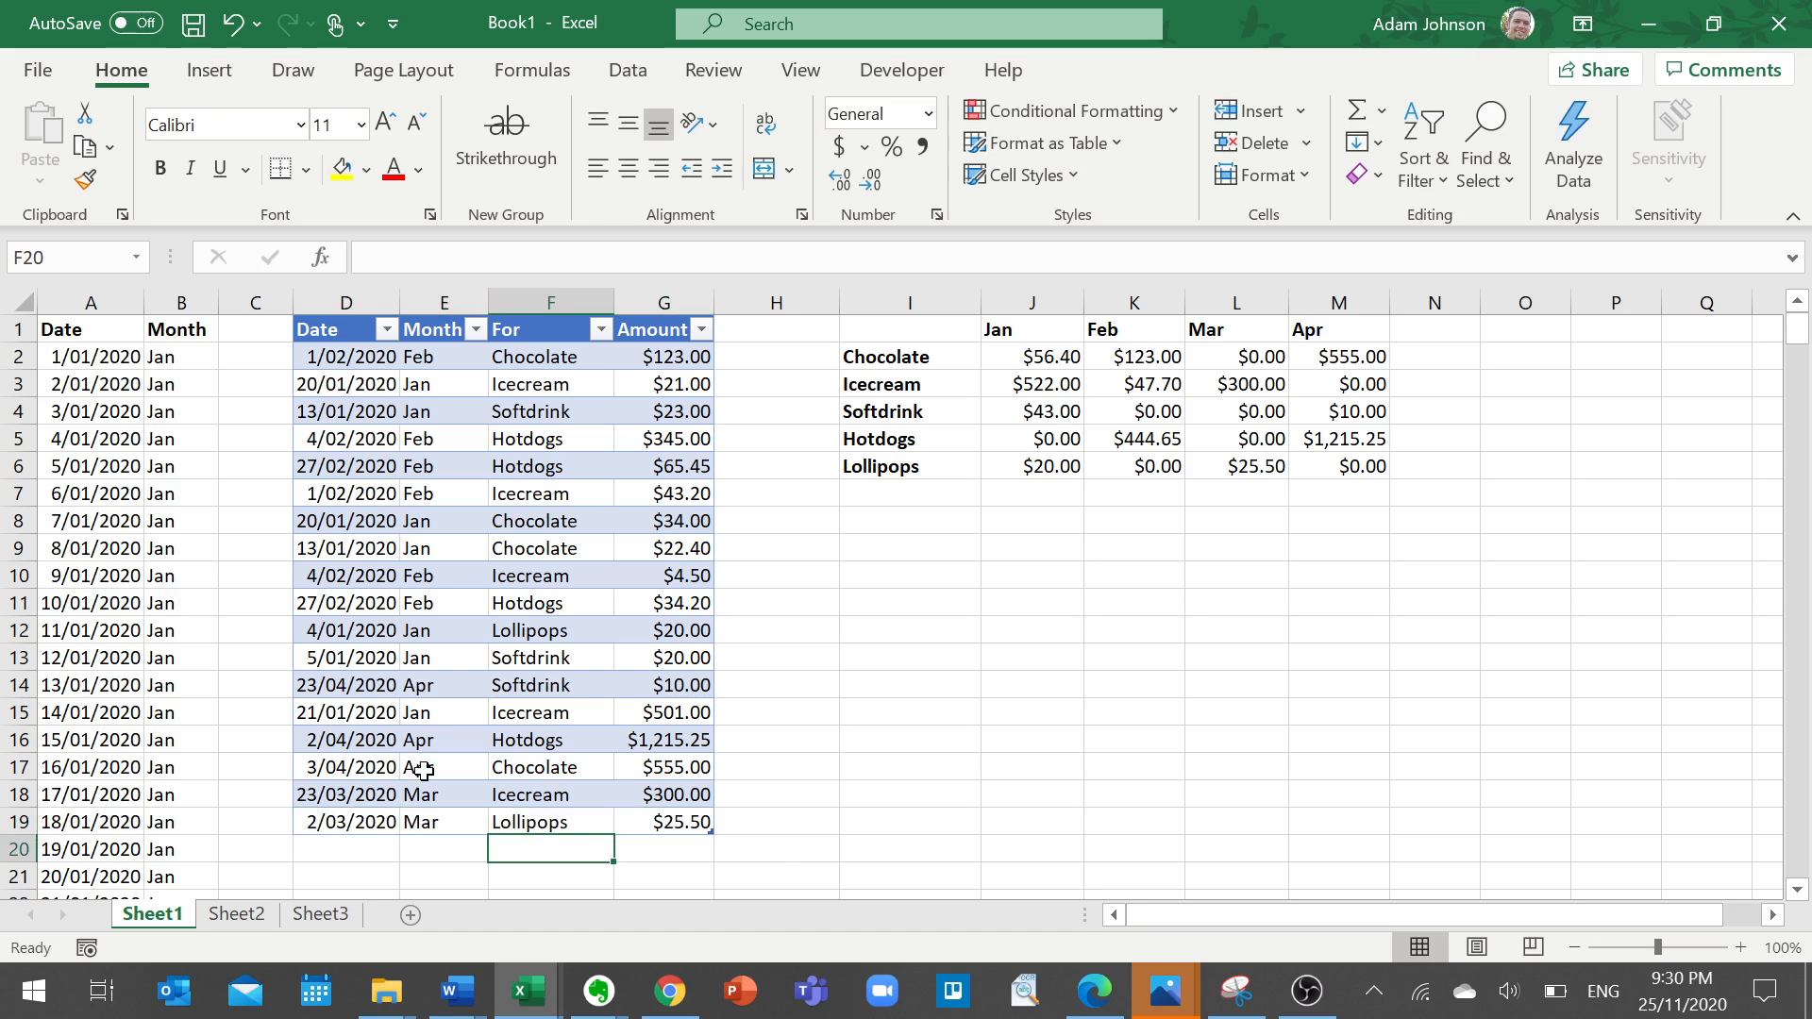
Undo and redo the amount entry in G19, checking its effect on the March Lollipops total in L6.
{"action": "left_click_drag", "start_coordinate": [345, 818], "coordinate": [647, 821]}
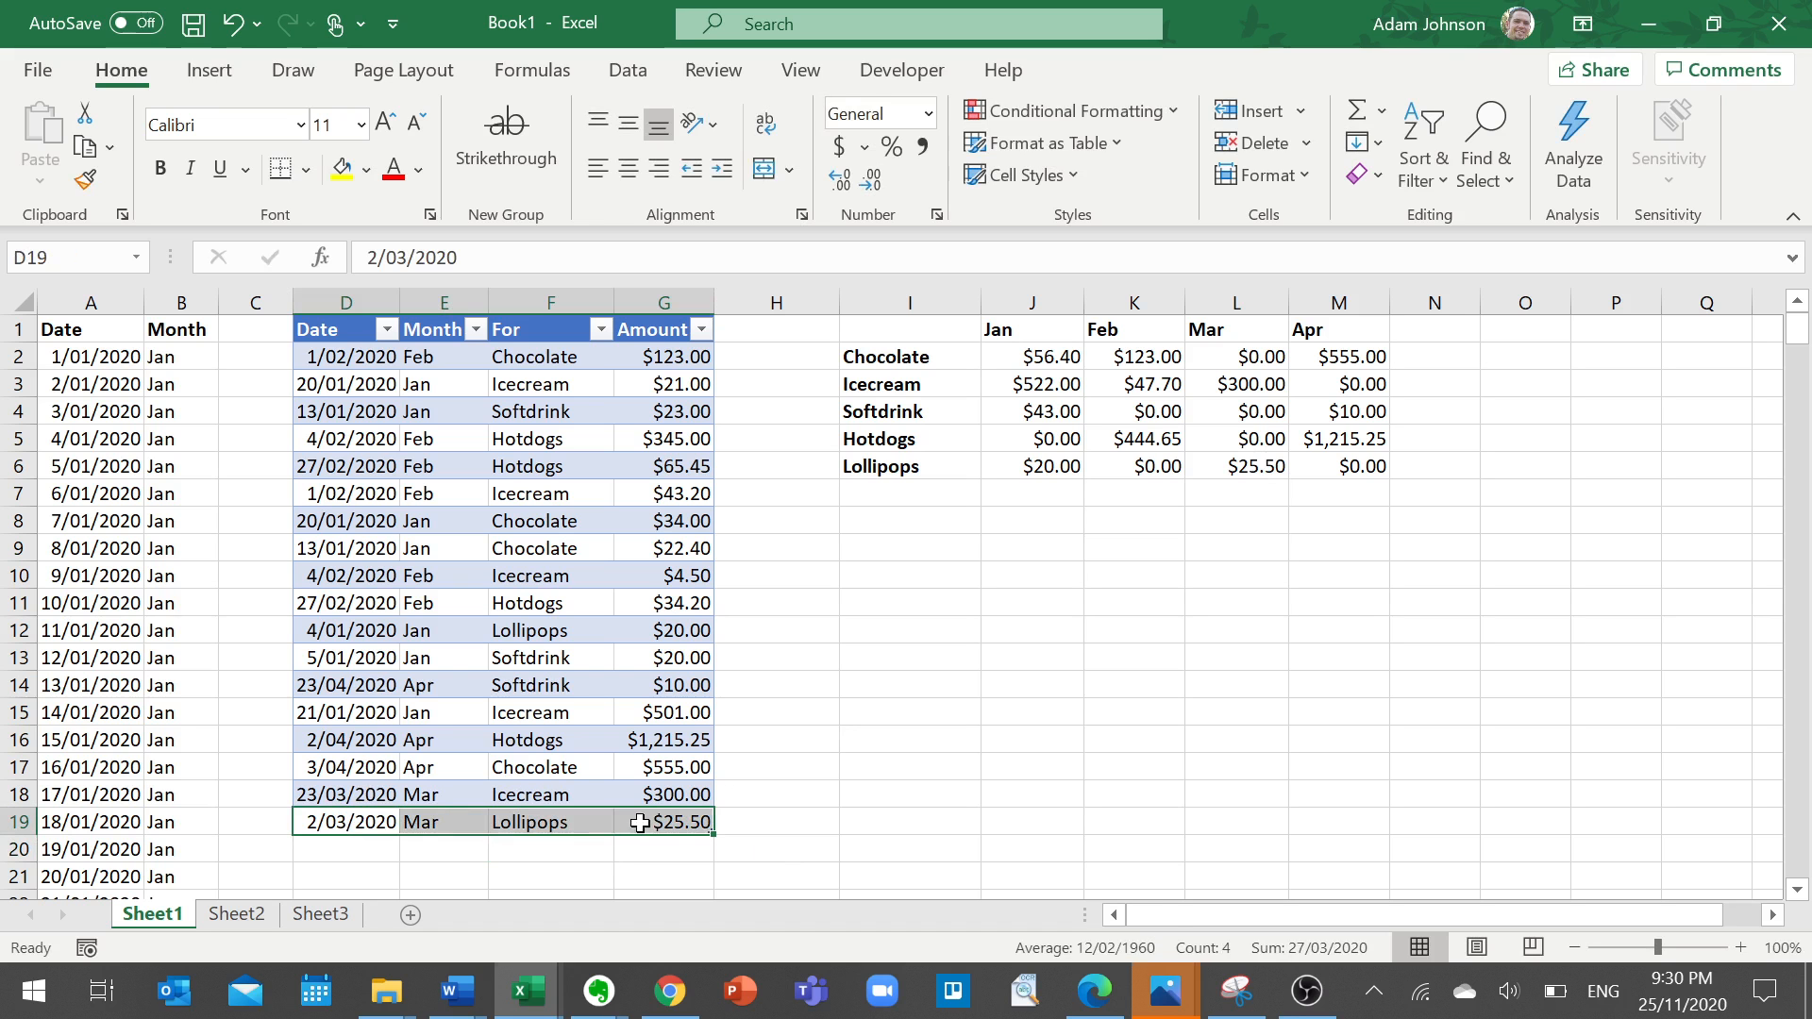
{"action": "left_click", "coordinate": [1223, 443]}
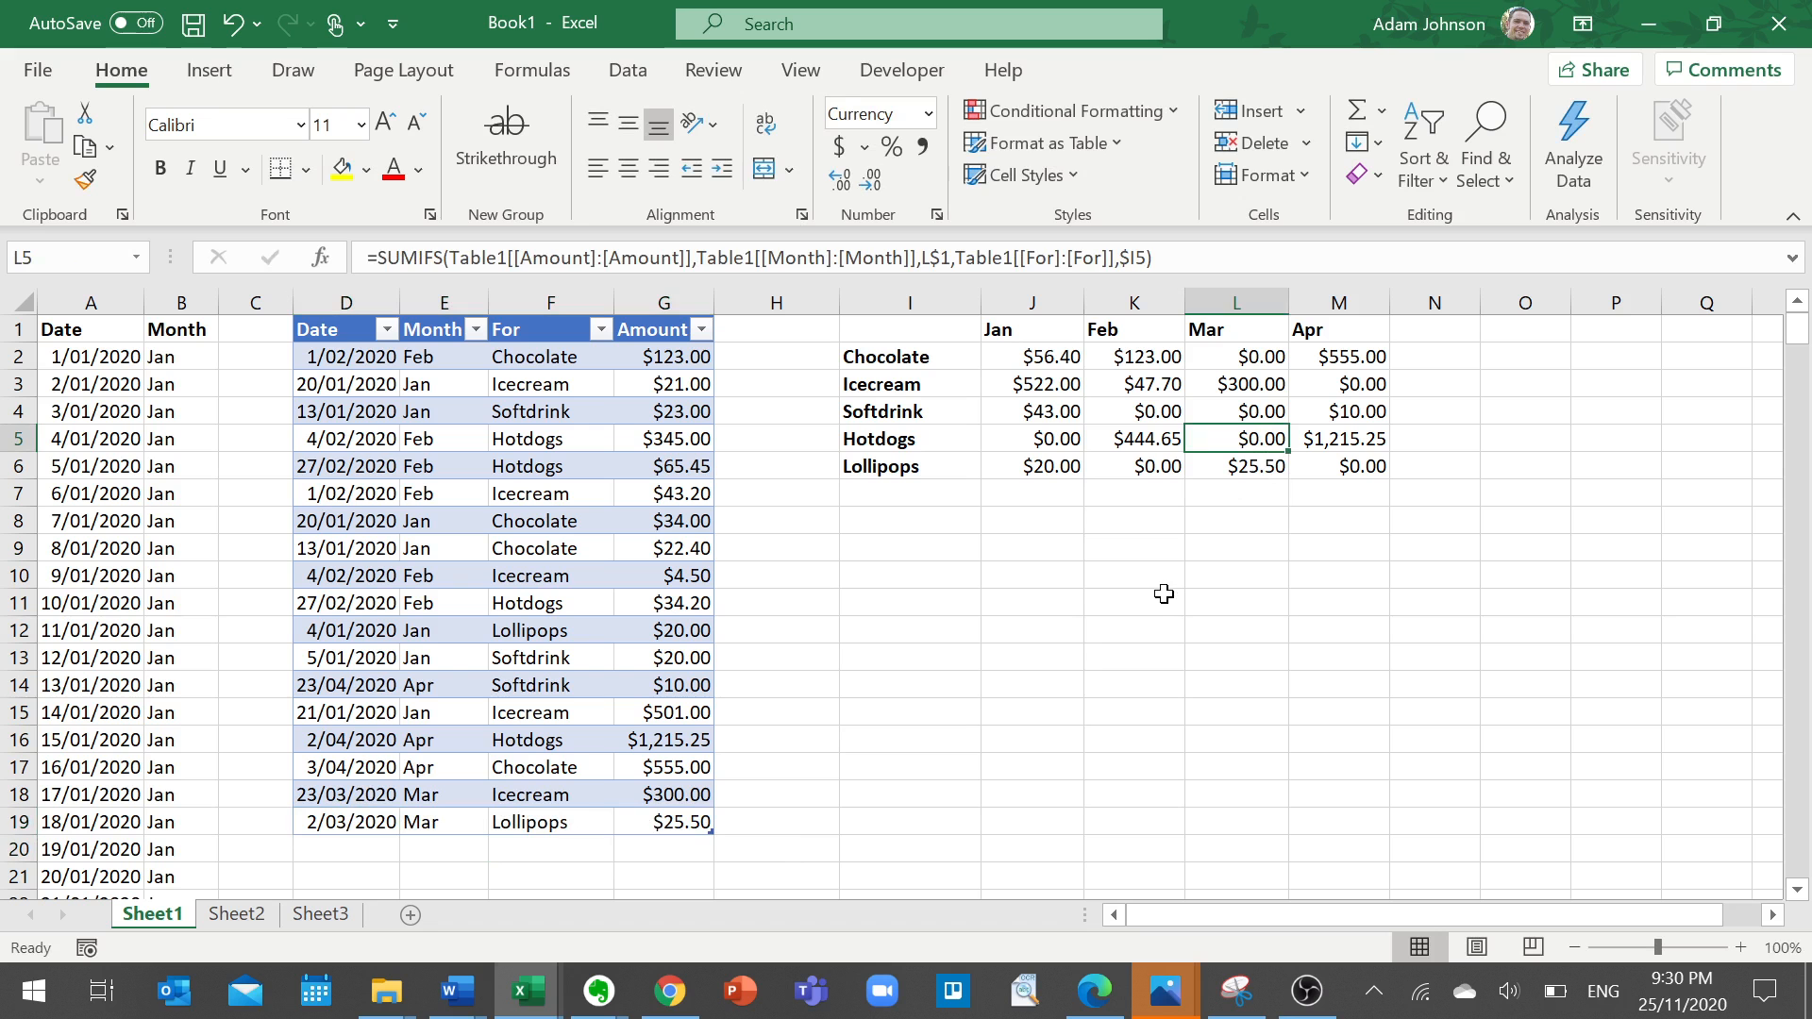
{"action": "key", "text": "ctrl+z"}
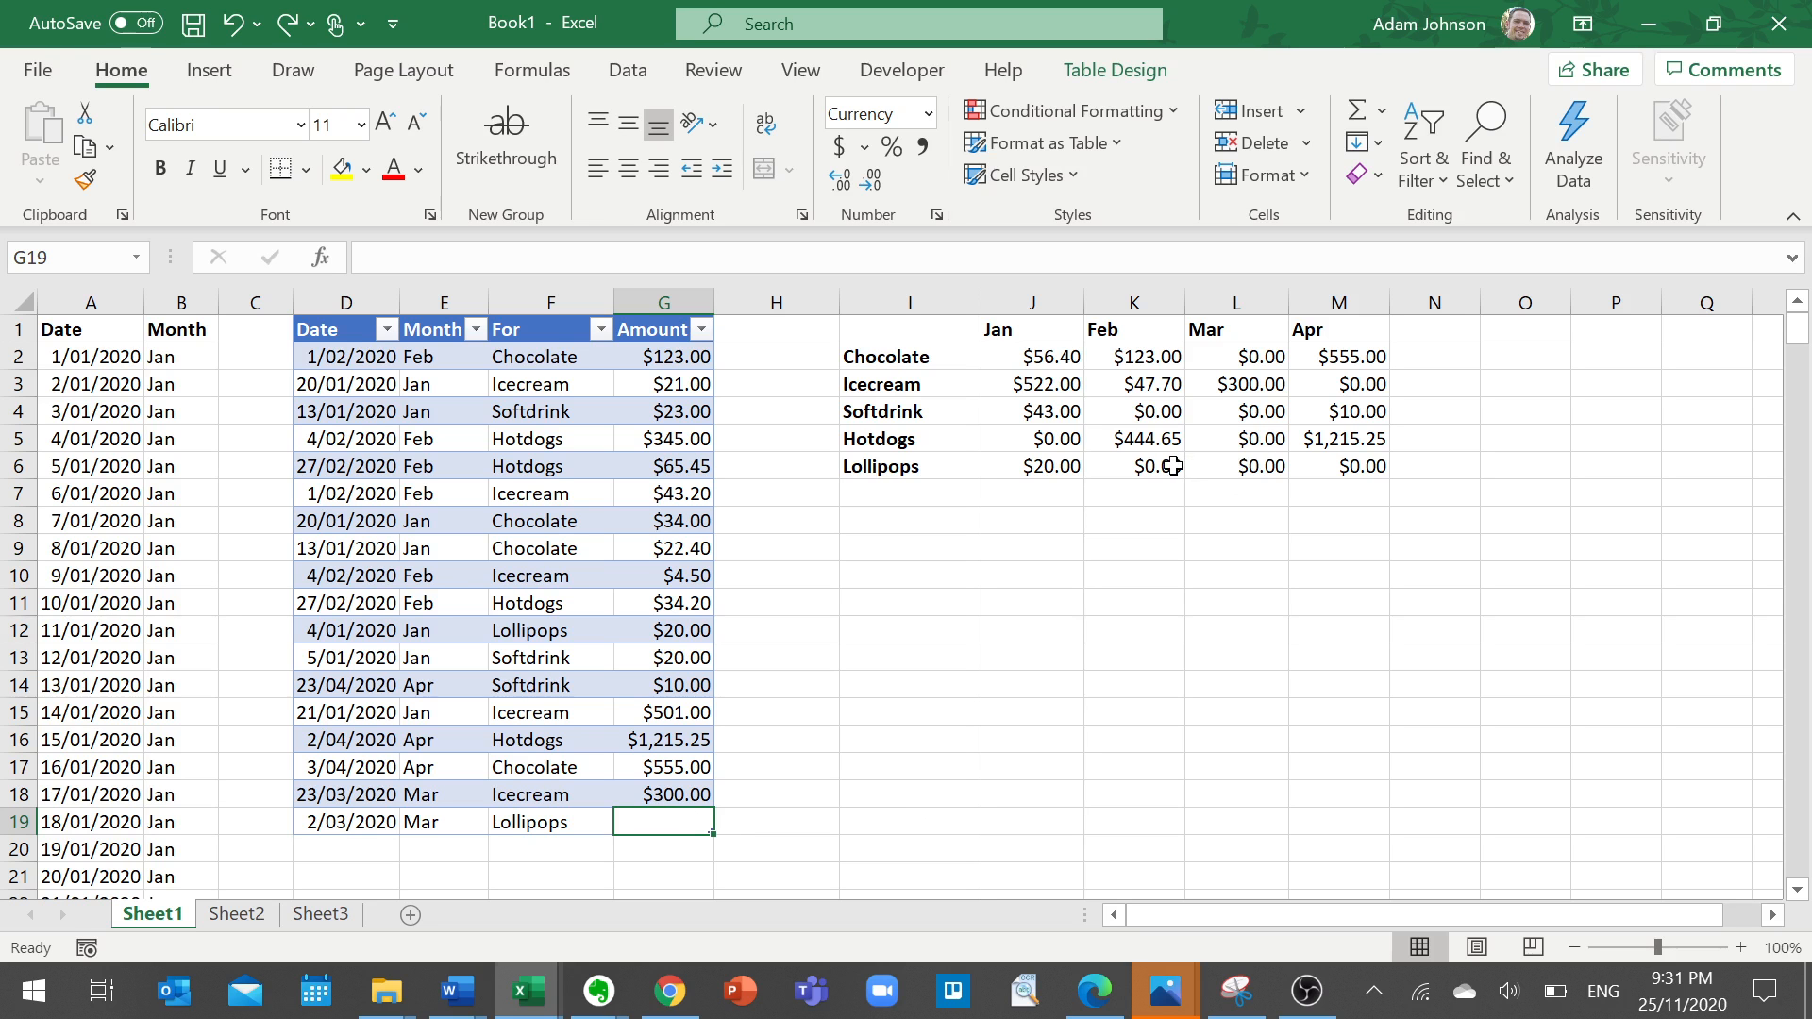
{"action": "left_click", "coordinate": [1237, 466]}
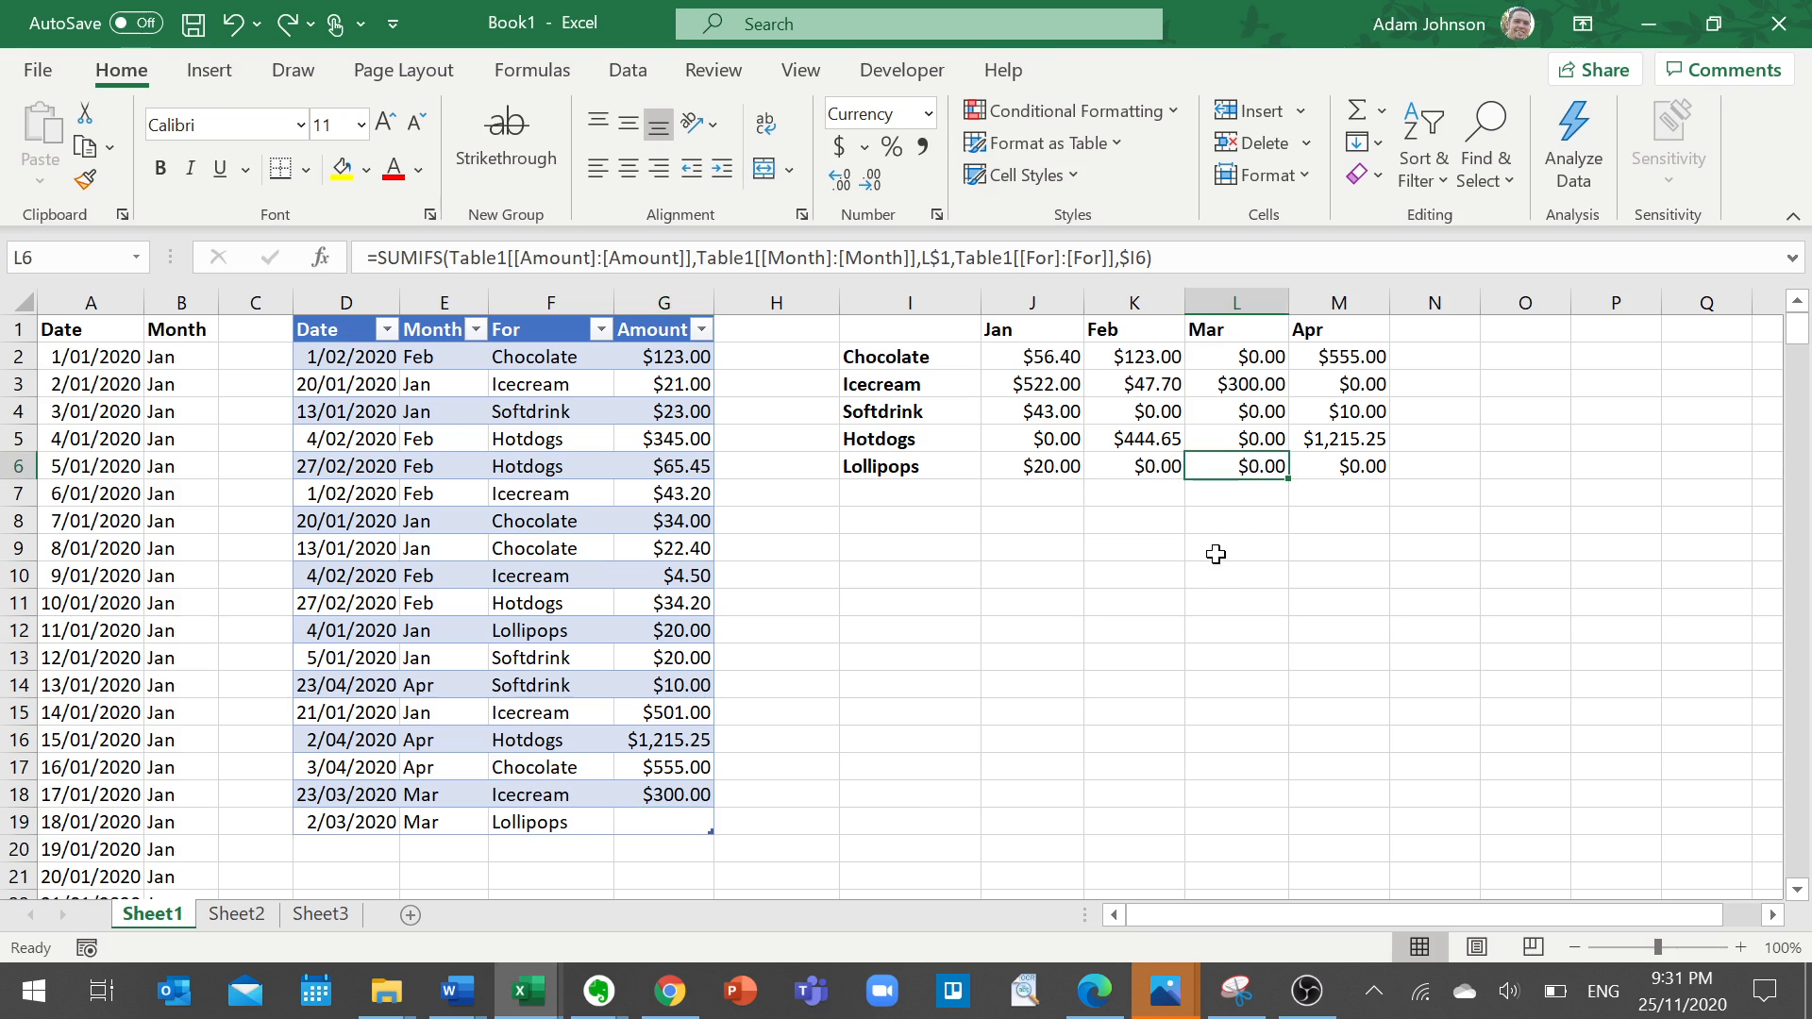
{"action": "key", "text": "ctrl+y"}
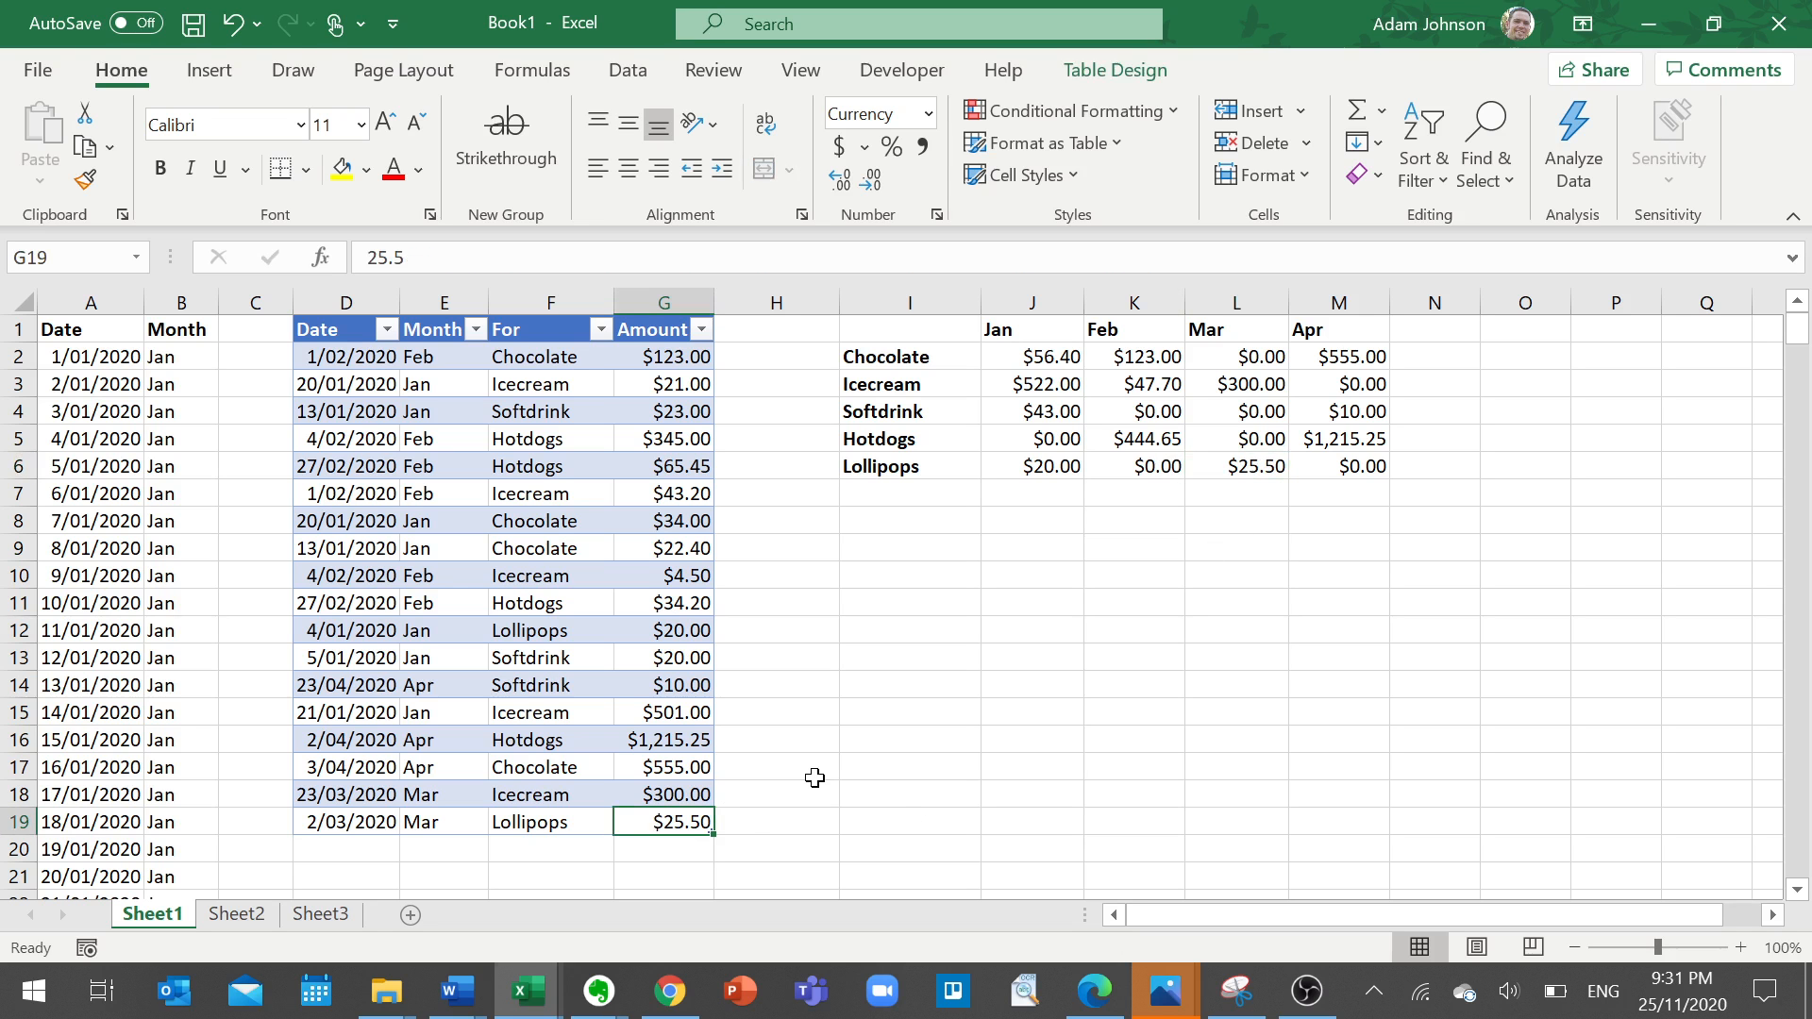
{"action": "left_click", "coordinate": [1240, 465]}
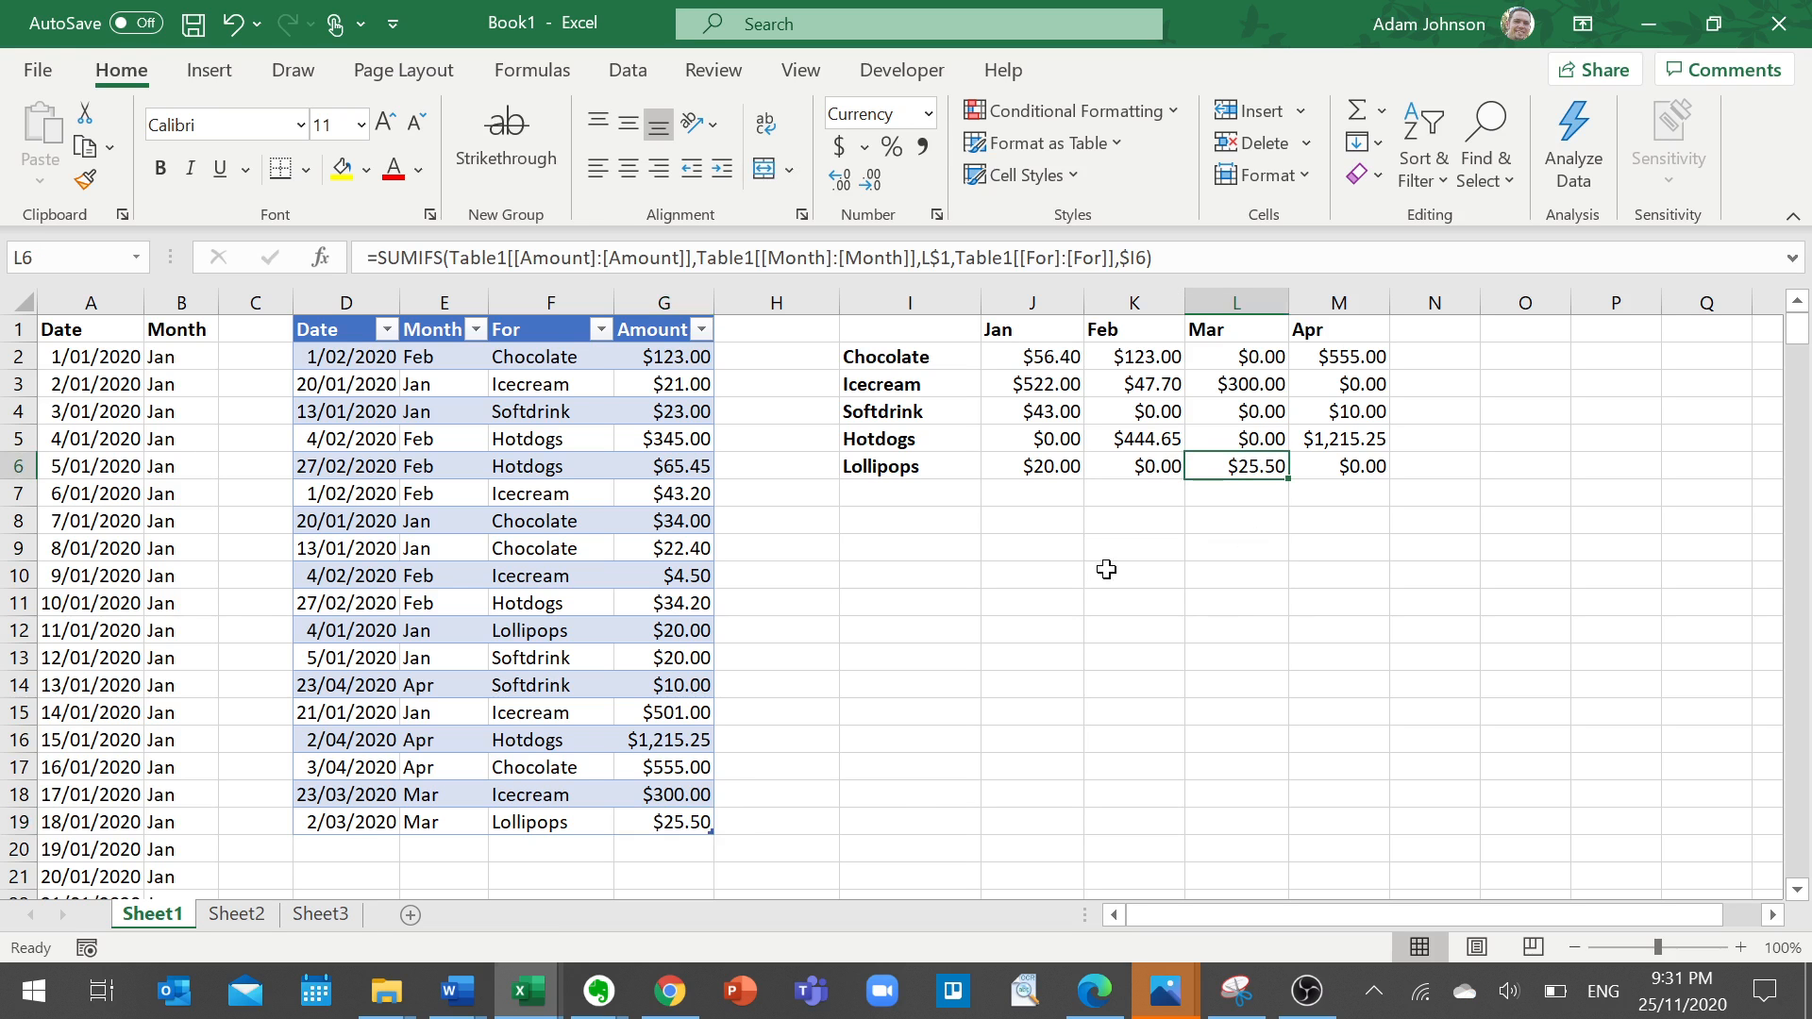
Re-enter the first row of the date list in columns A and B with 1/1/2020 and Jan.
{"action": "left_click", "coordinate": [814, 542]}
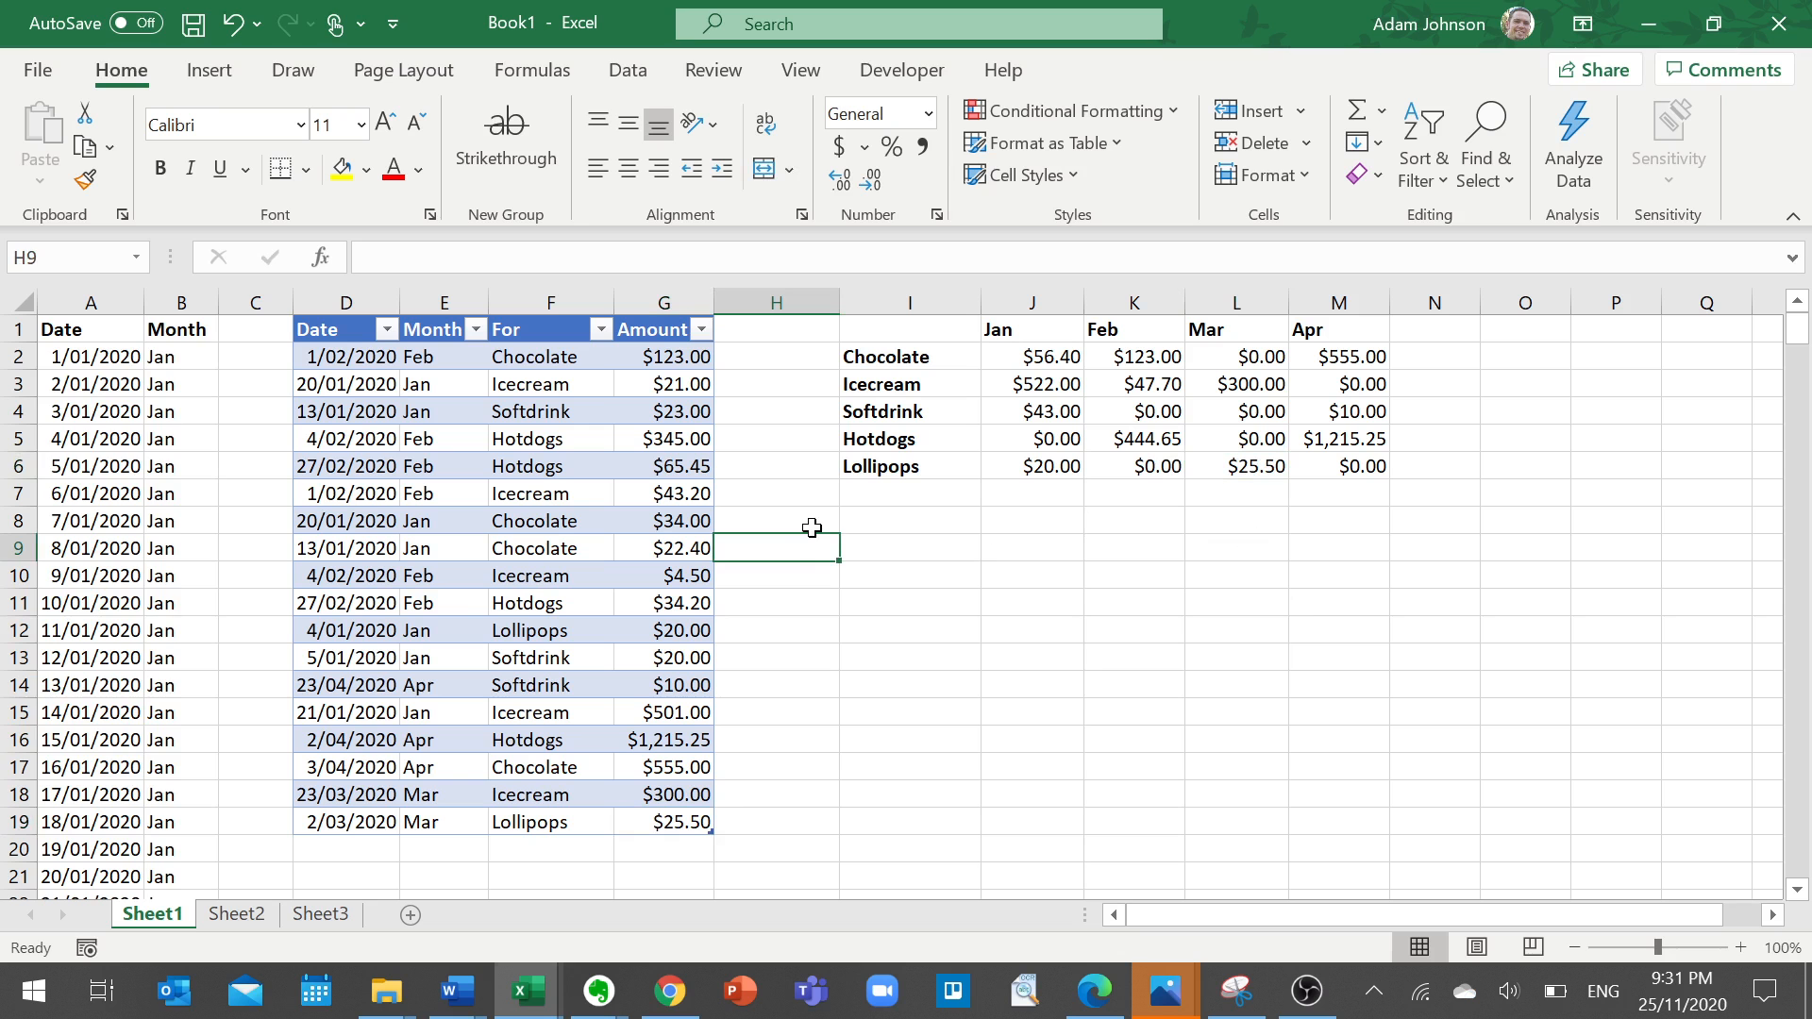
{"action": "left_click_drag", "start_coordinate": [64, 304], "coordinate": [155, 306]}
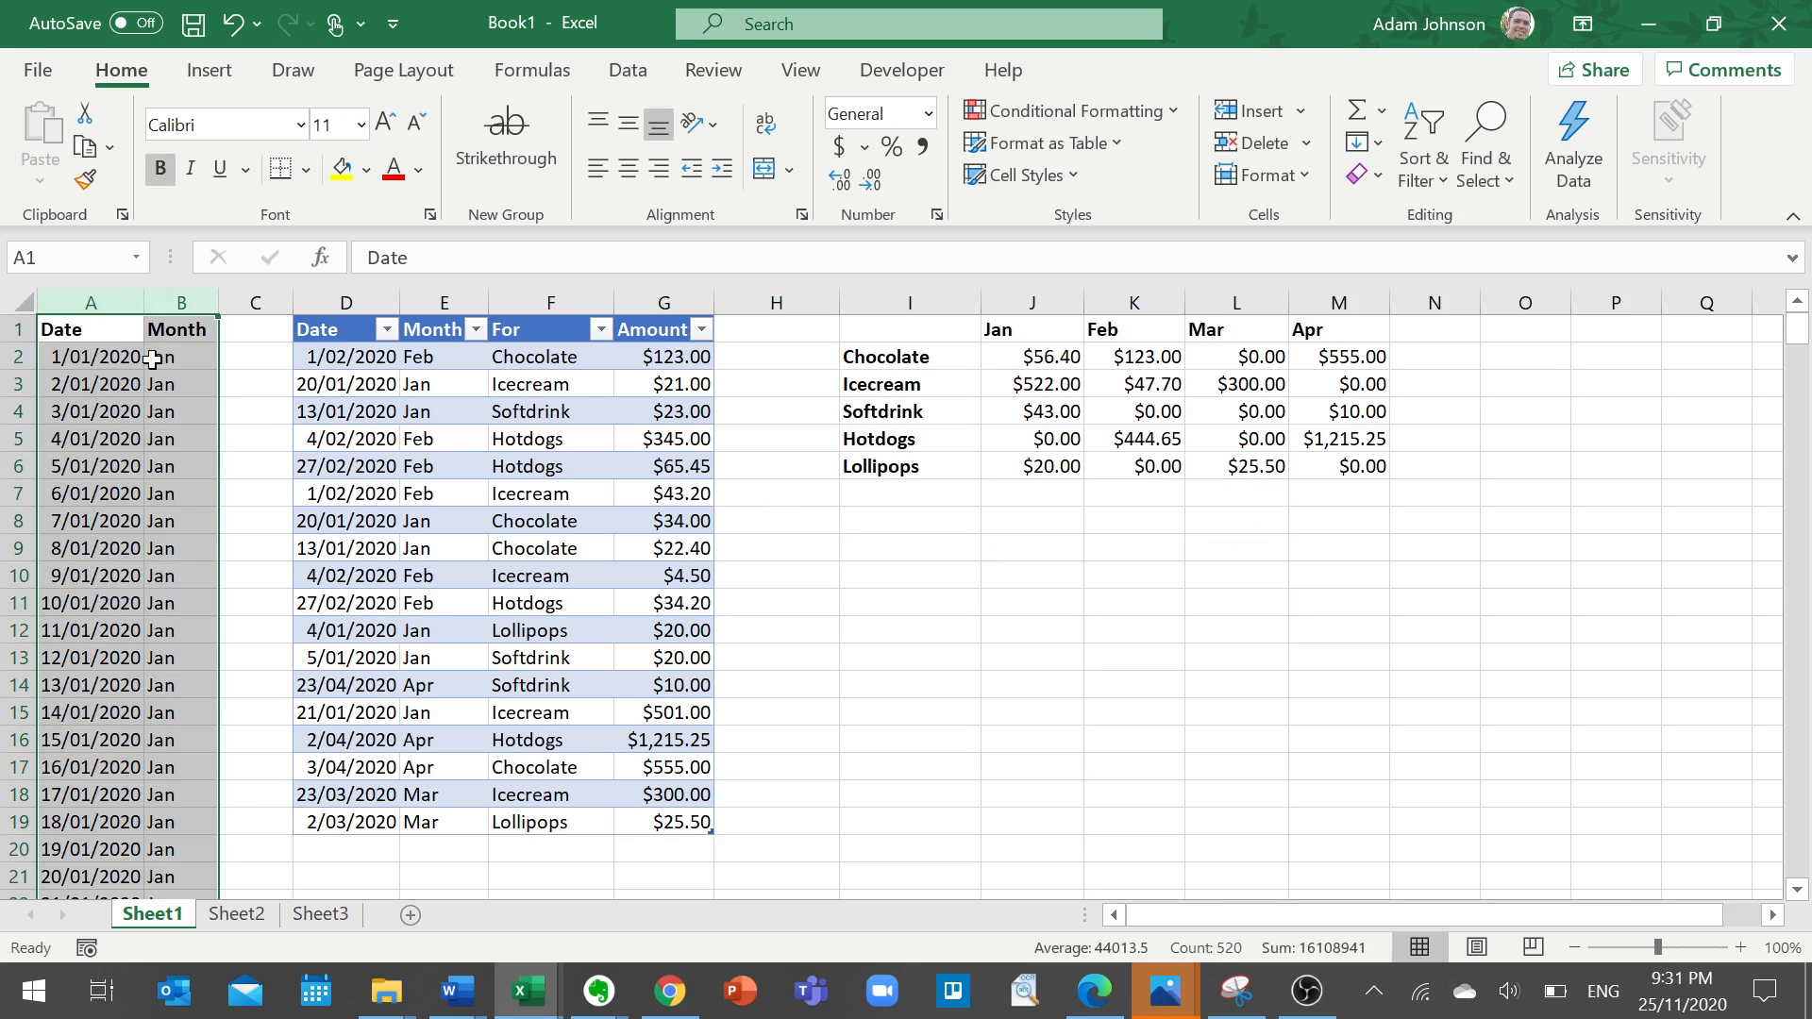
{"action": "left_click", "coordinate": [102, 356]}
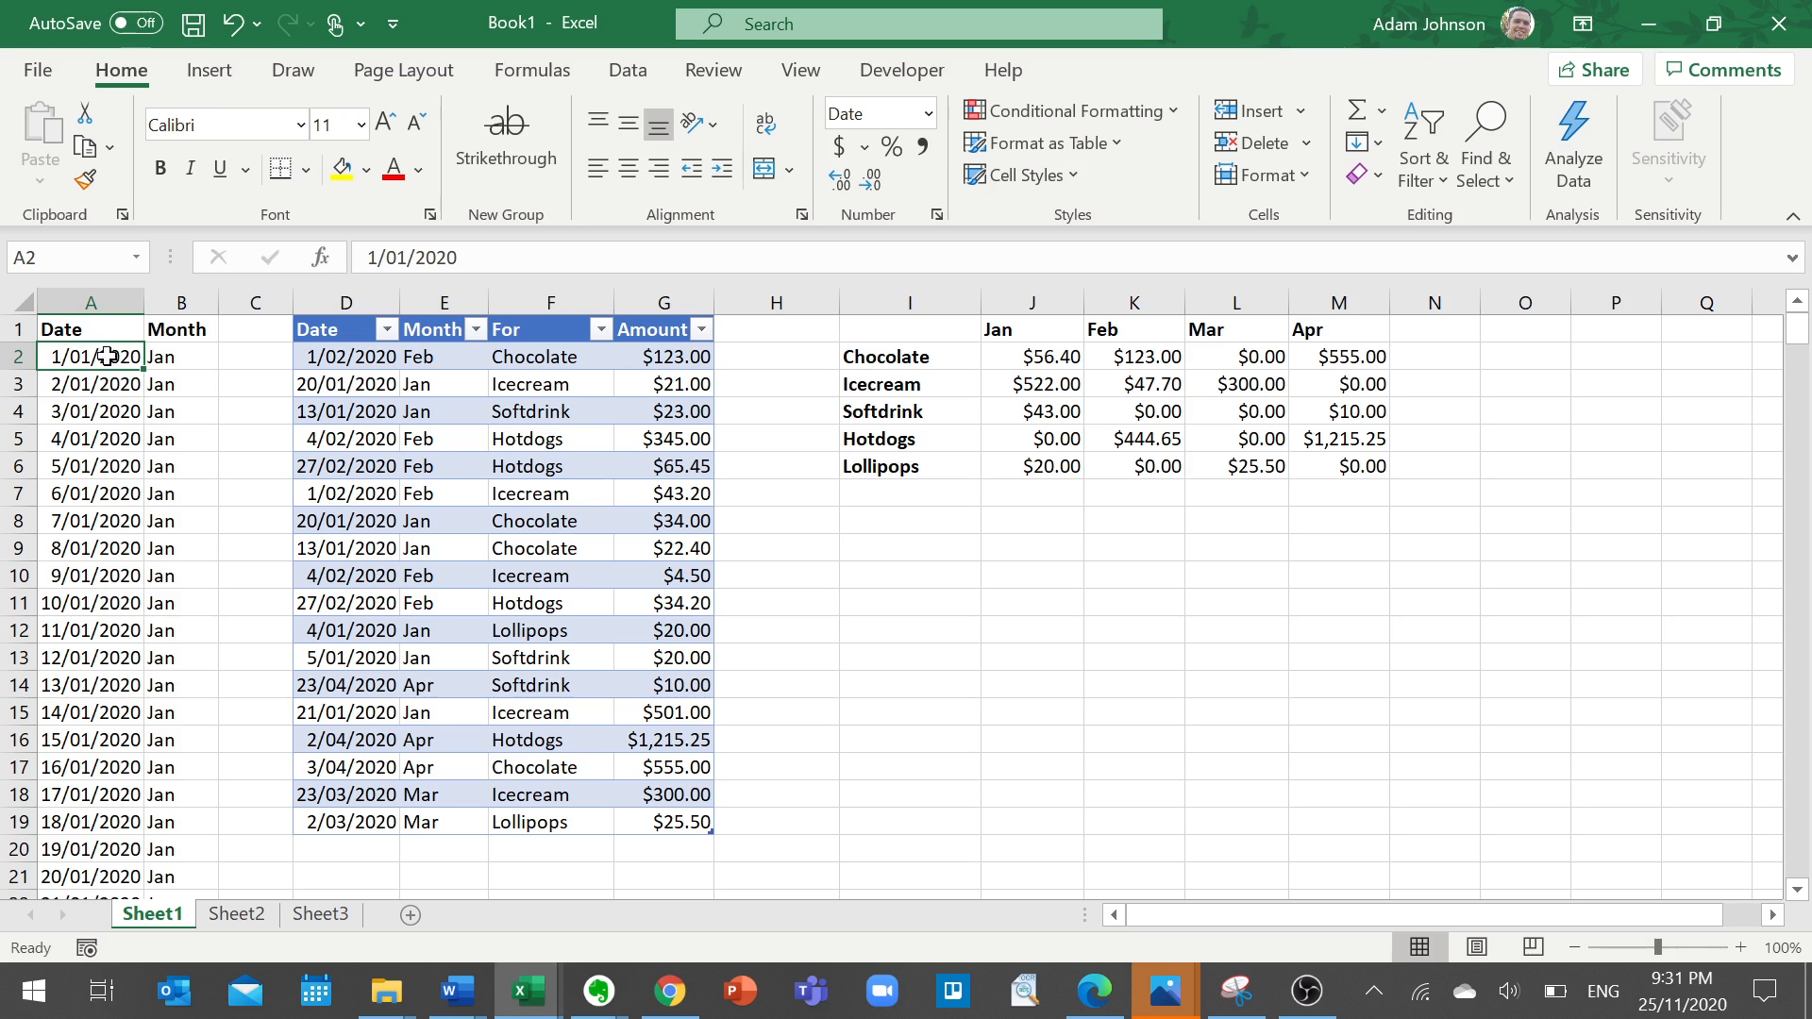
{"action": "type", "text": "1"}
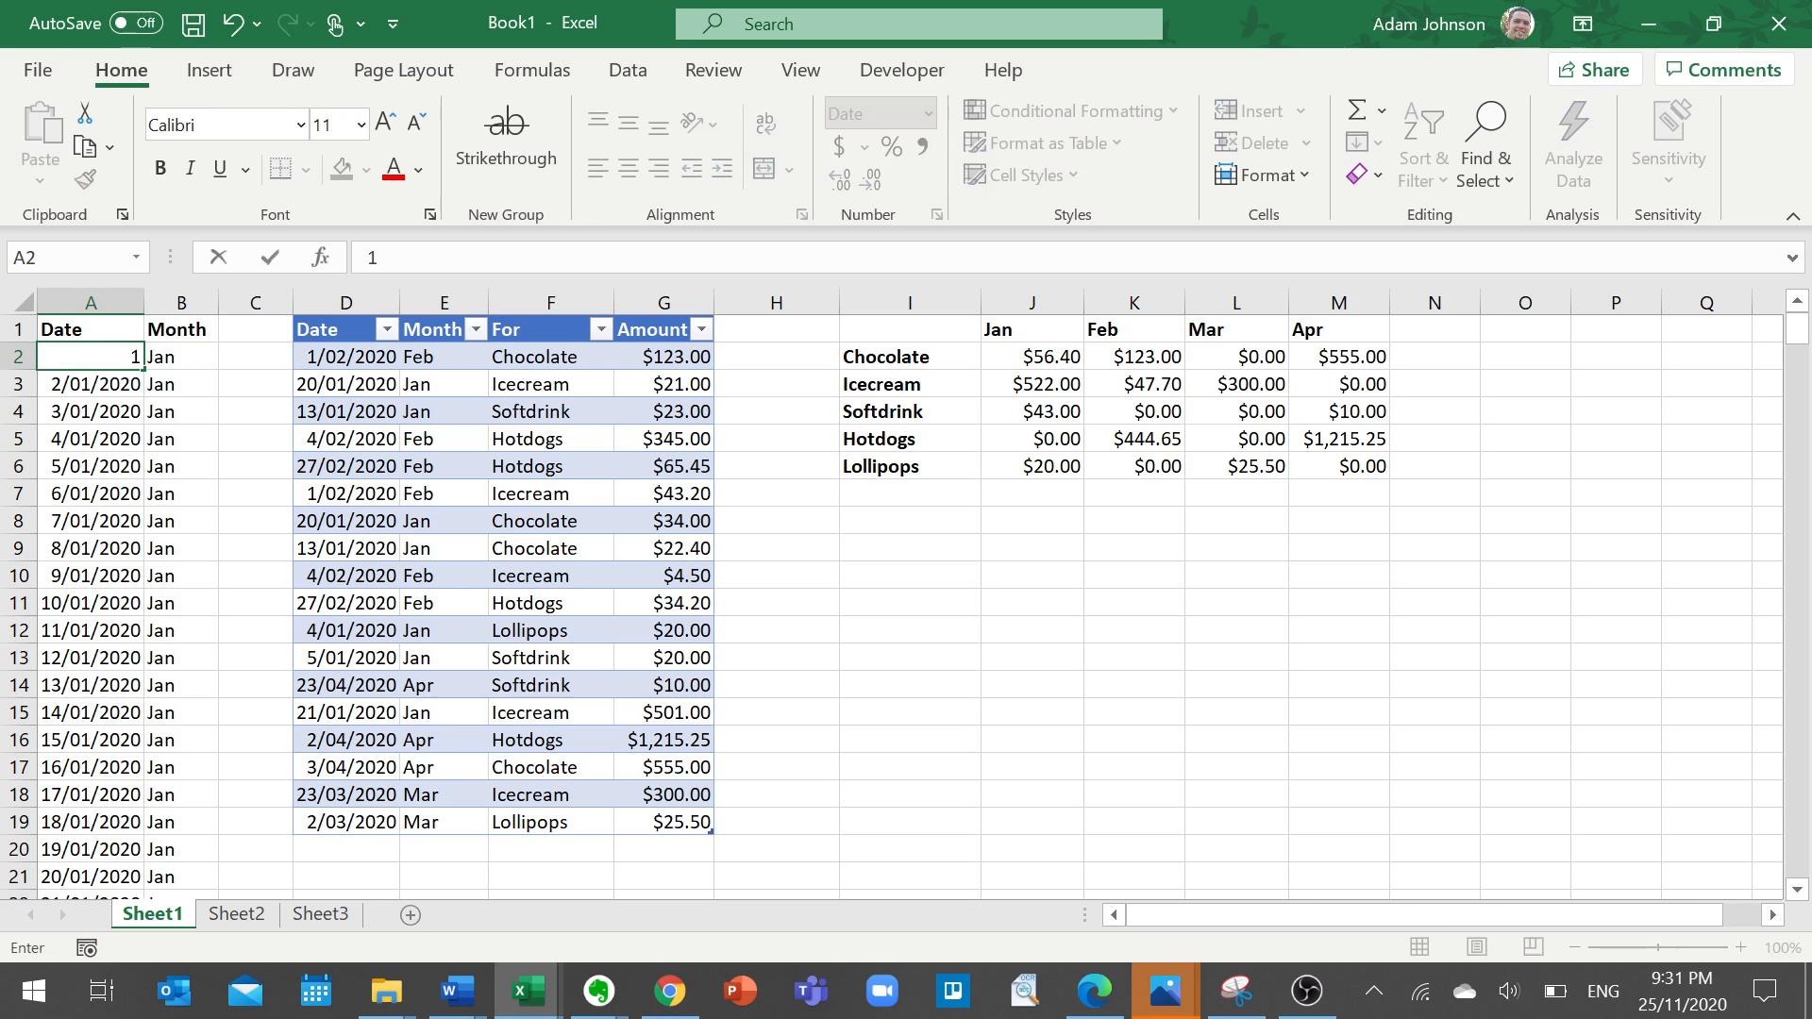
{"action": "type", "text": "/1/2020"}
{"action": "key", "text": "Tab"}
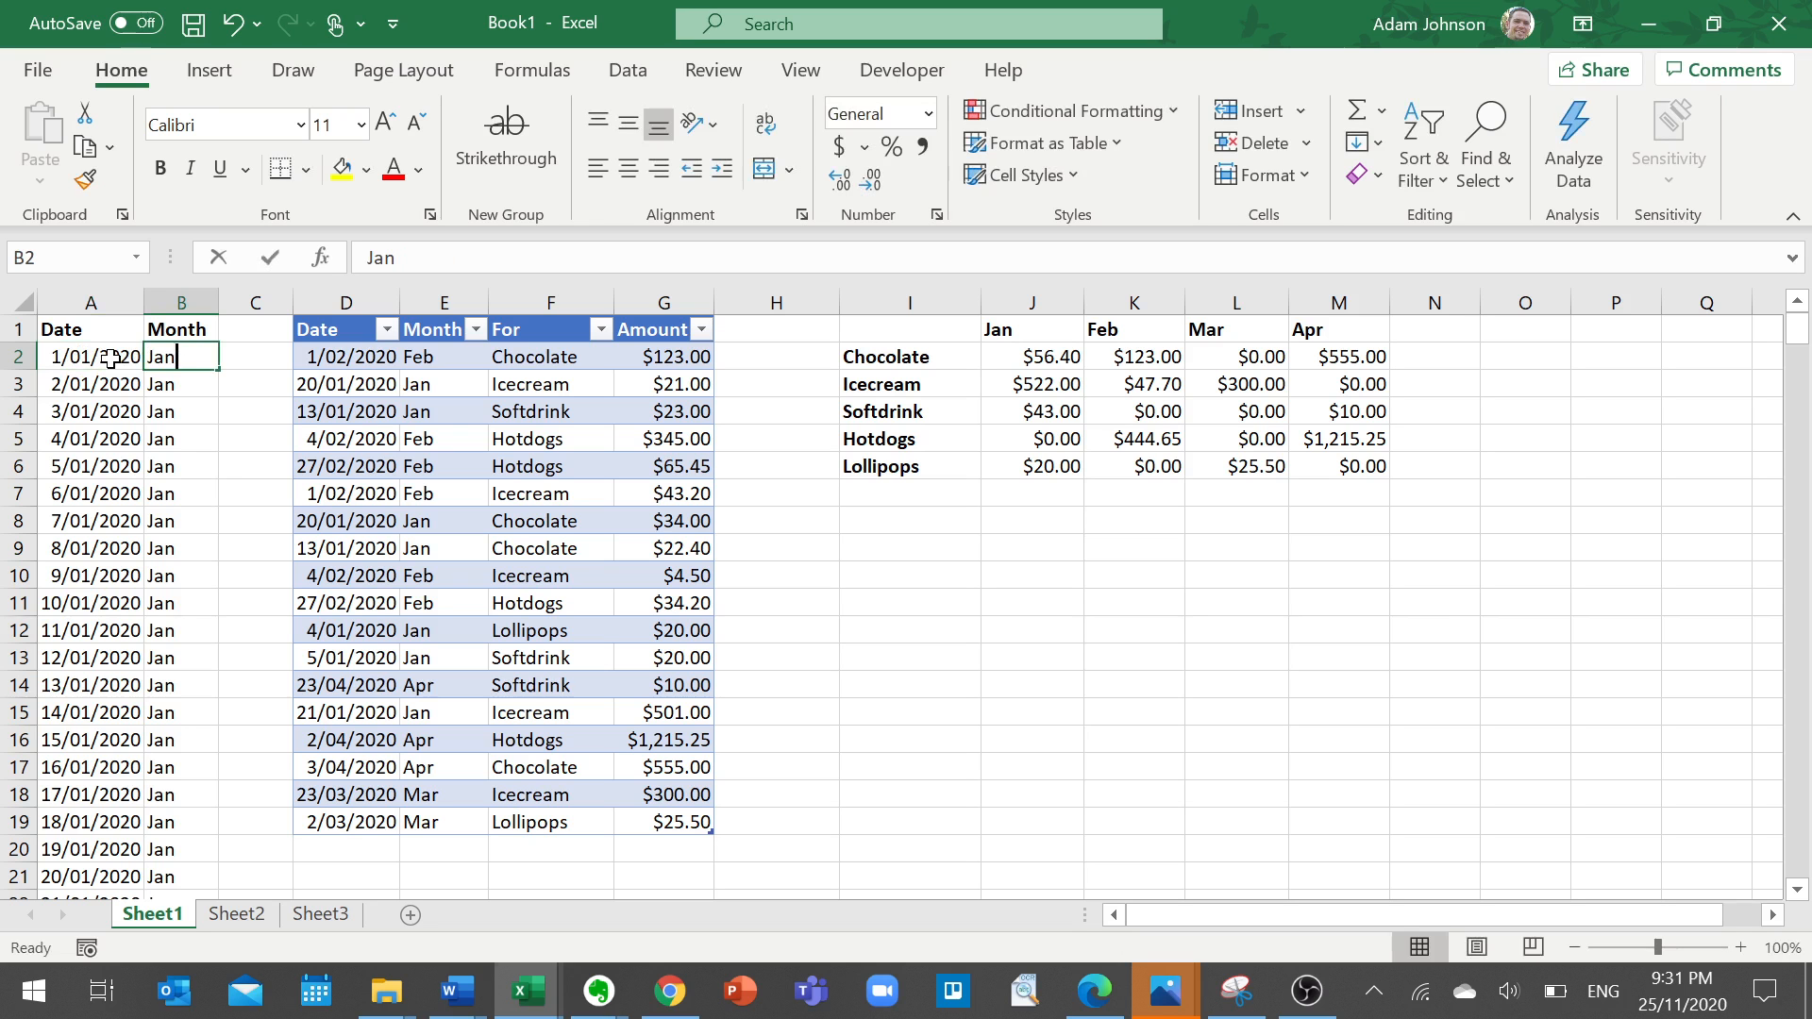
{"action": "key", "text": "Return"}
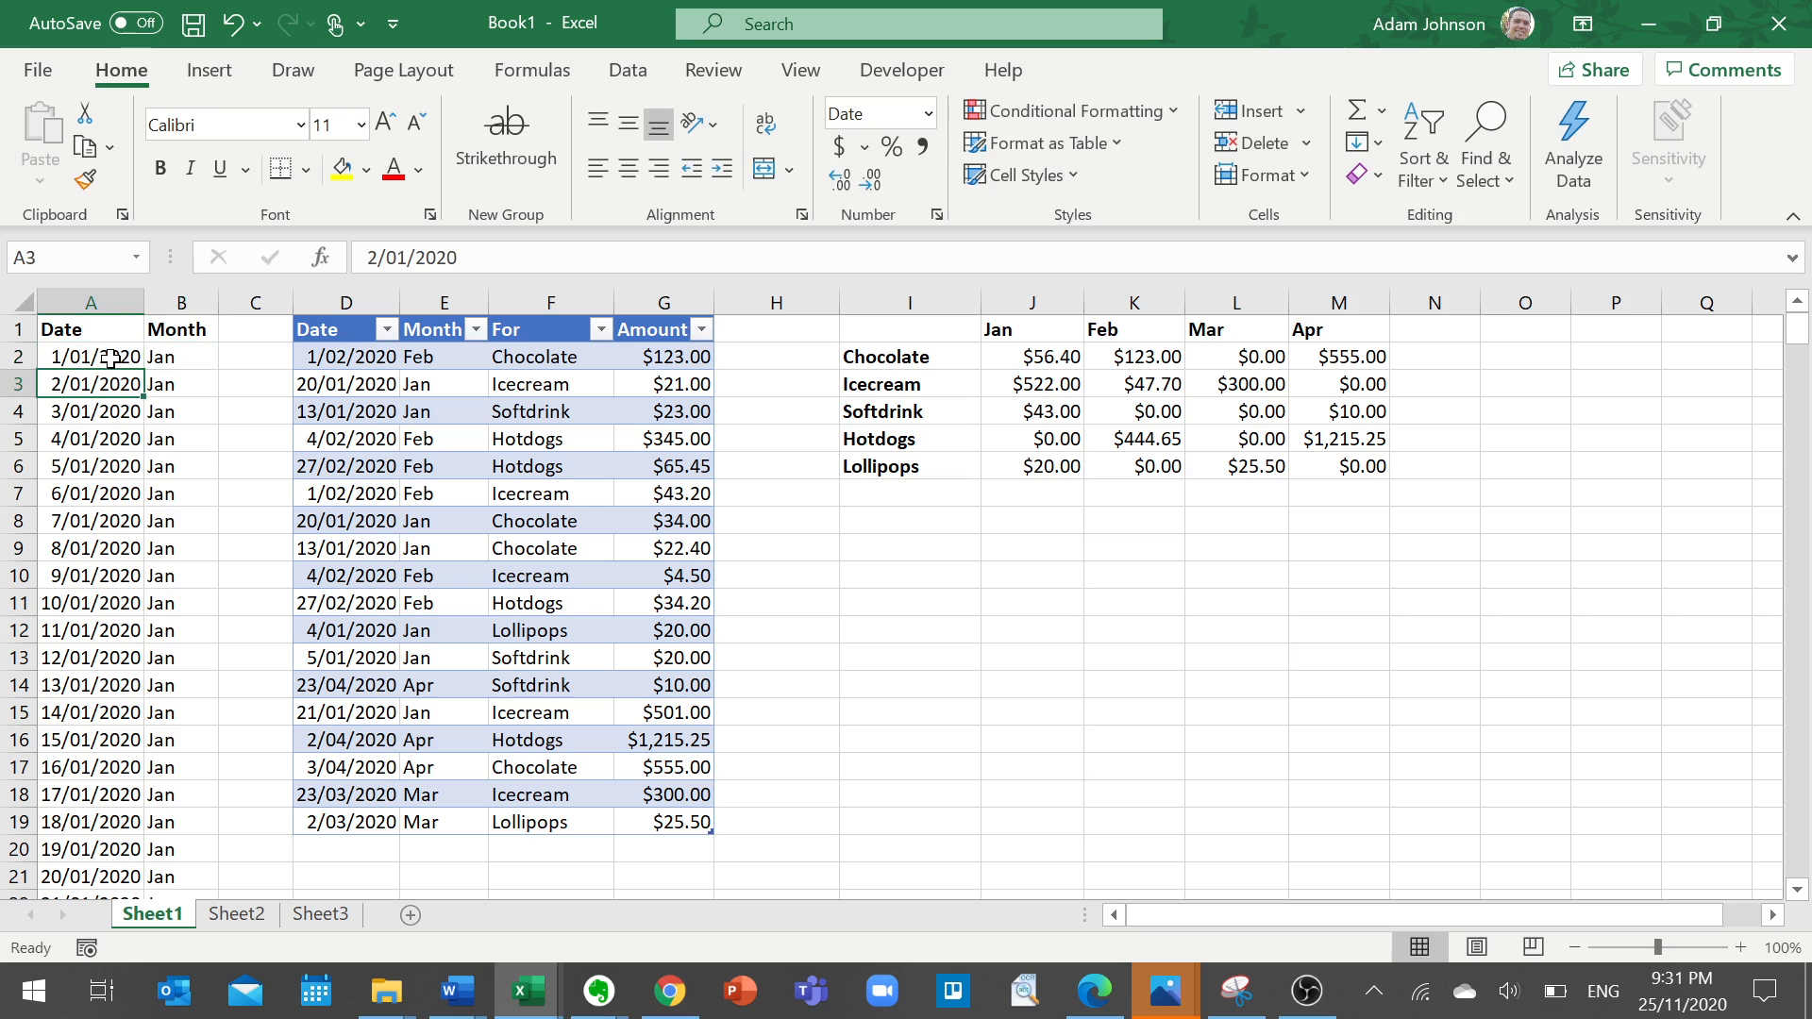
Fill the date series down column A from A2 through 31/12/2020, and return to the start of the sheet.
{"action": "left_click", "coordinate": [111, 359]}
{"action": "left_click_drag", "start_coordinate": [142, 368], "coordinate": [141, 861]}
{"action": "left_click", "coordinate": [245, 625]}
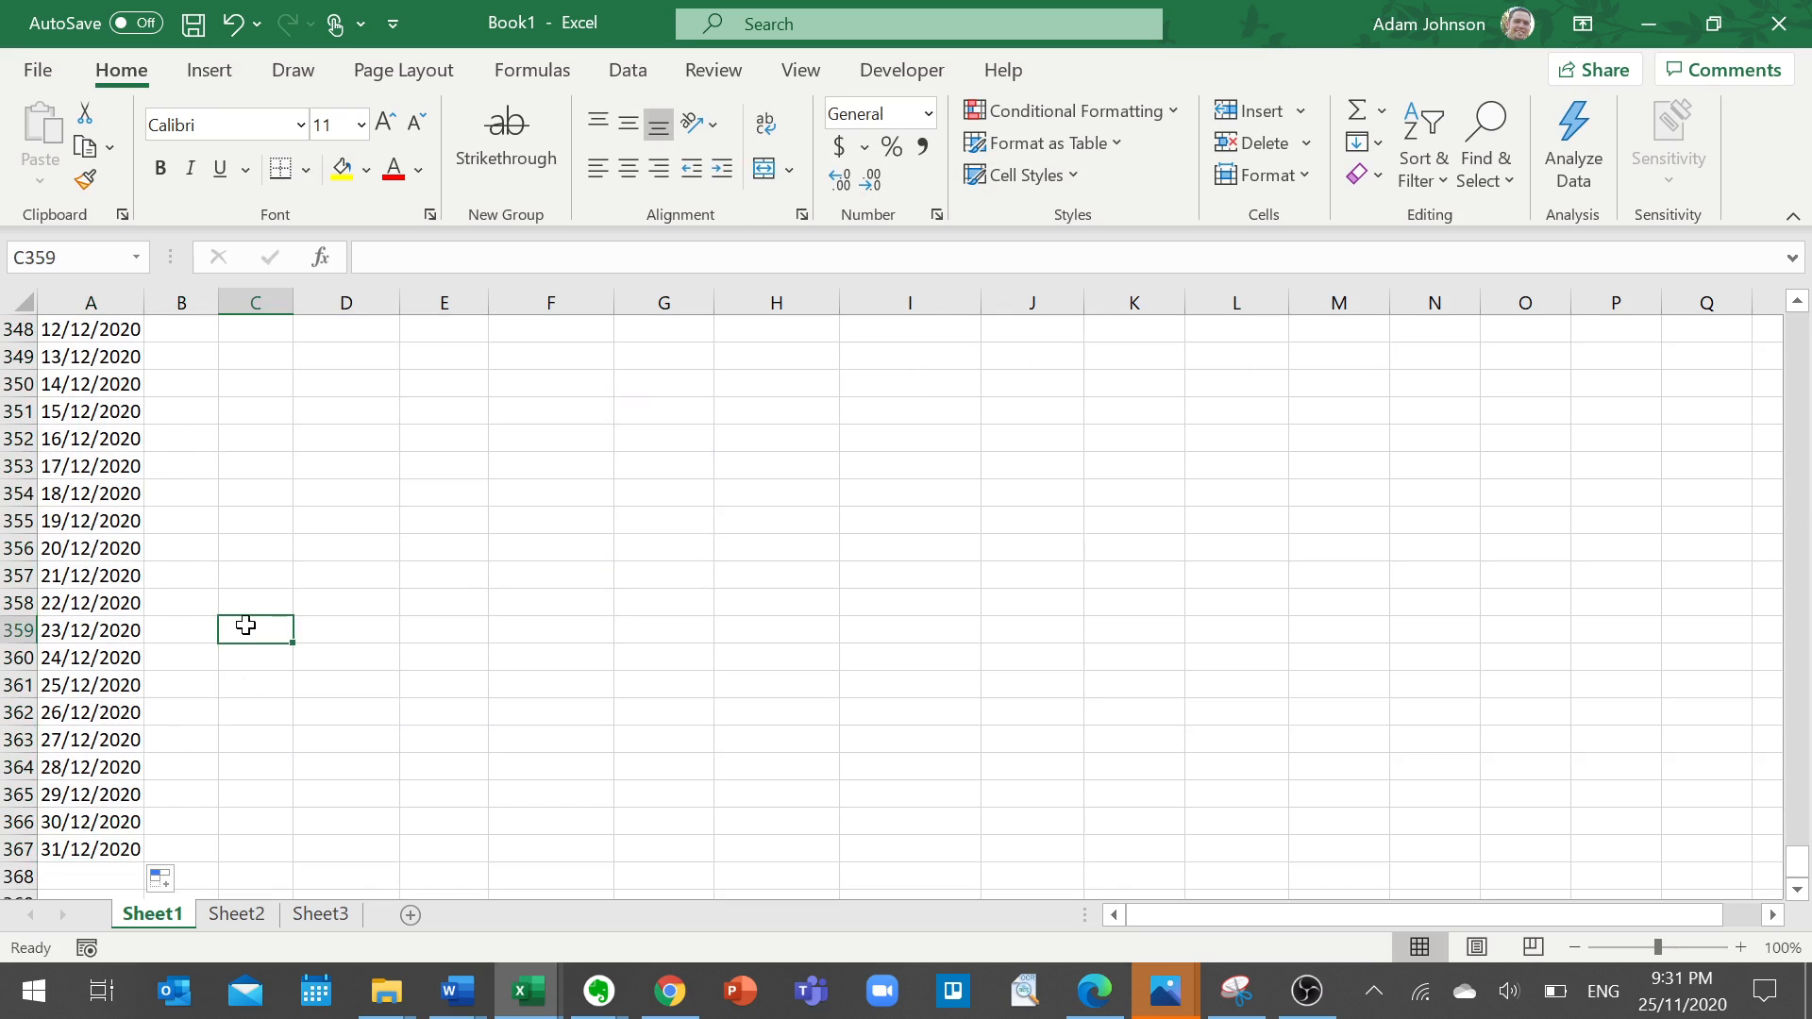
{"action": "scroll", "coordinate": [226, 633], "scroll_direction": "up", "scroll_amount": 20}
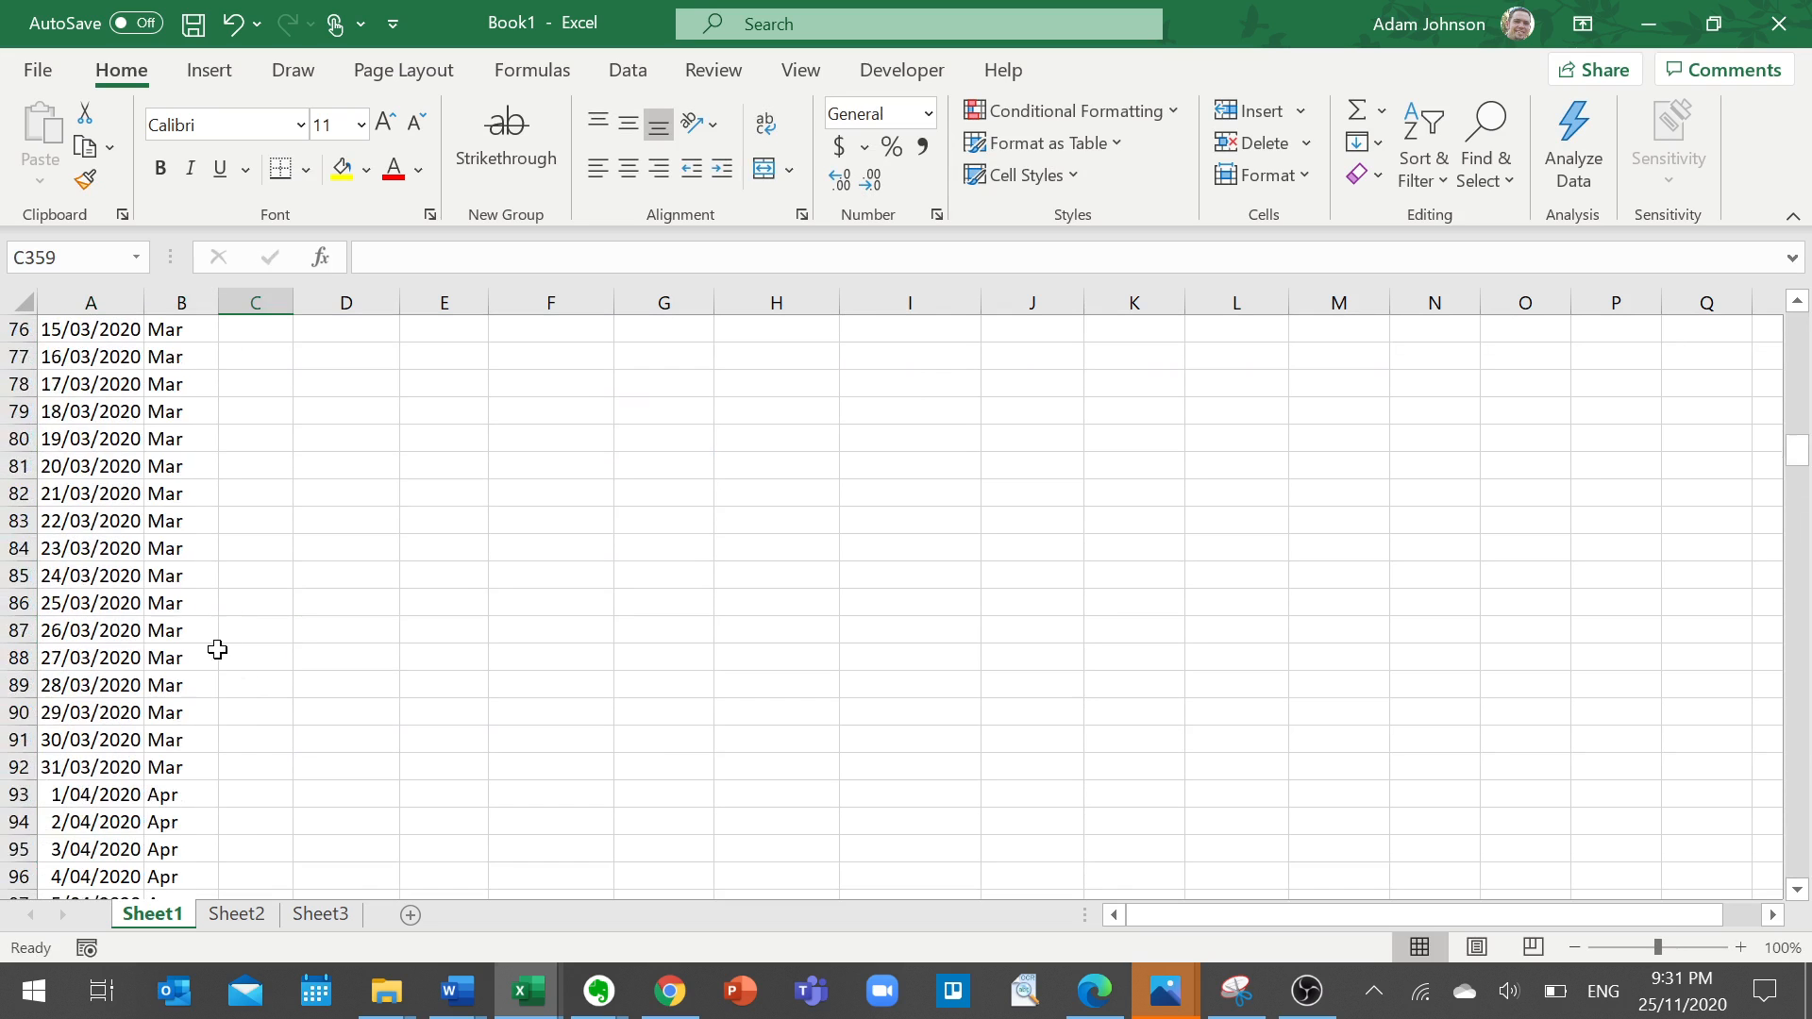
{"action": "scroll", "coordinate": [217, 649], "scroll_direction": "up", "scroll_amount": 20}
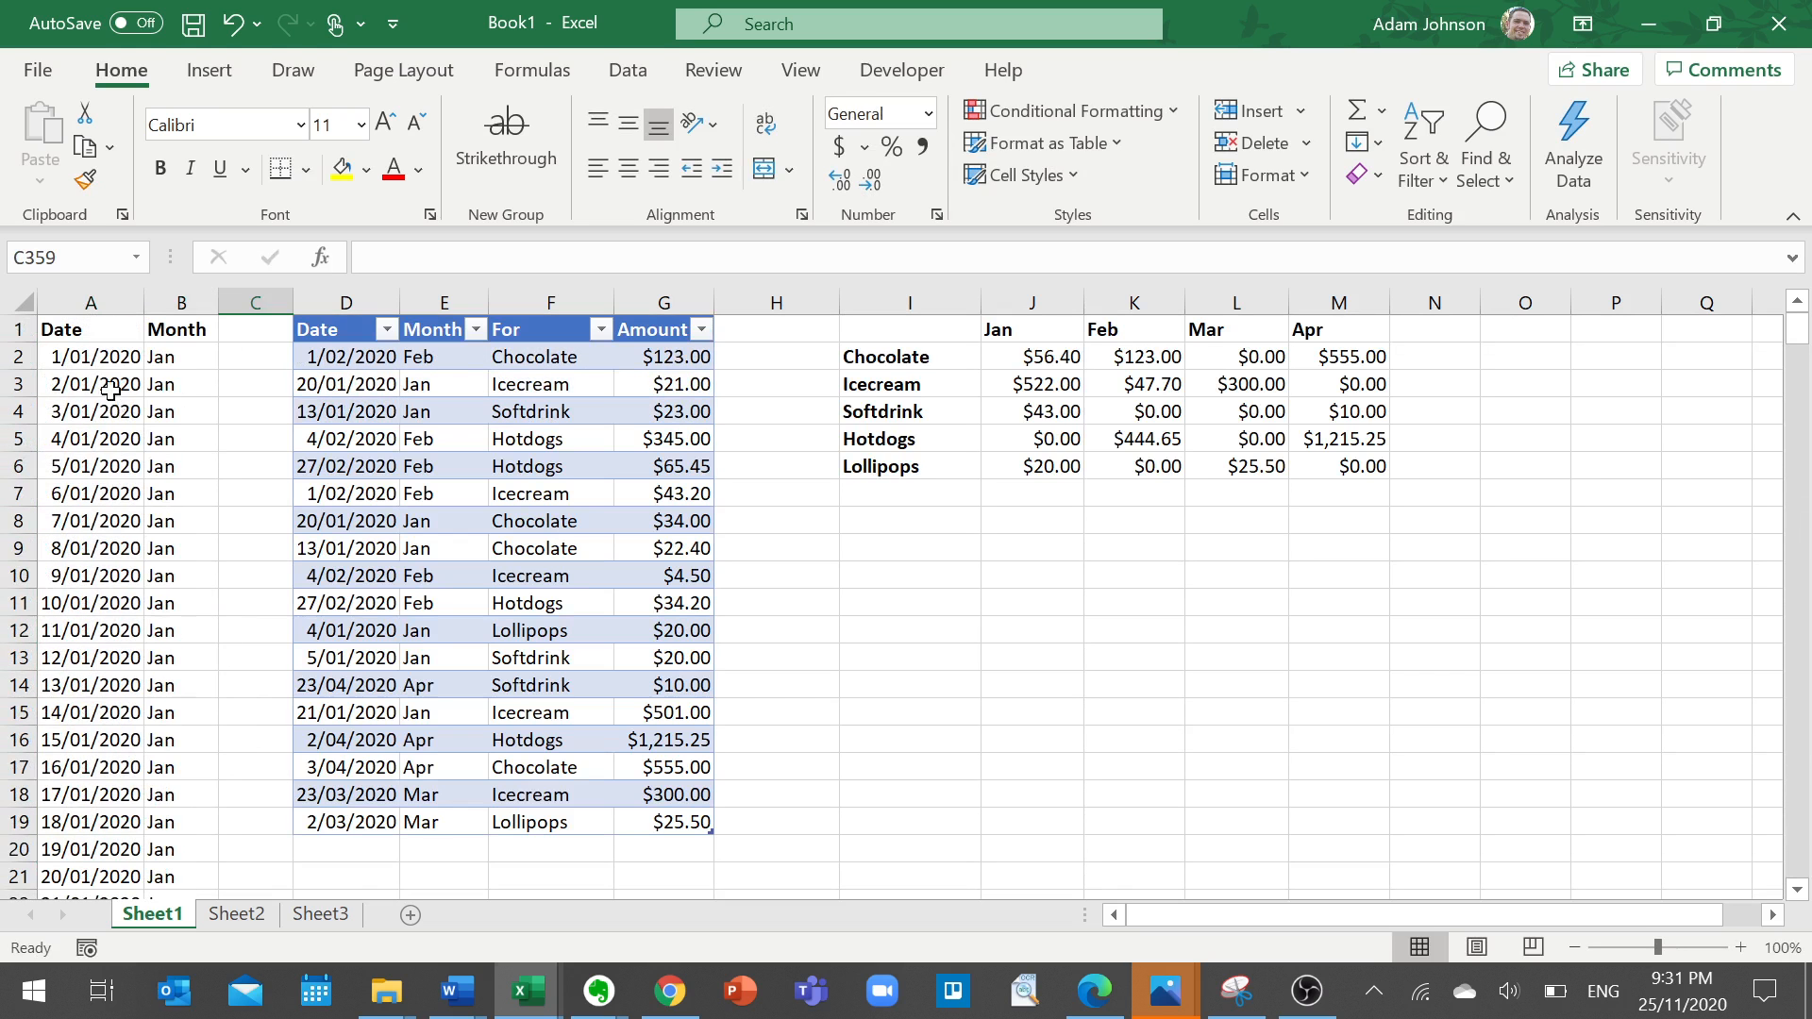
Clear the dates in A3:A367 and select the remaining first date in A2.
{"action": "left_click_drag", "start_coordinate": [111, 390], "coordinate": [91, 848]}
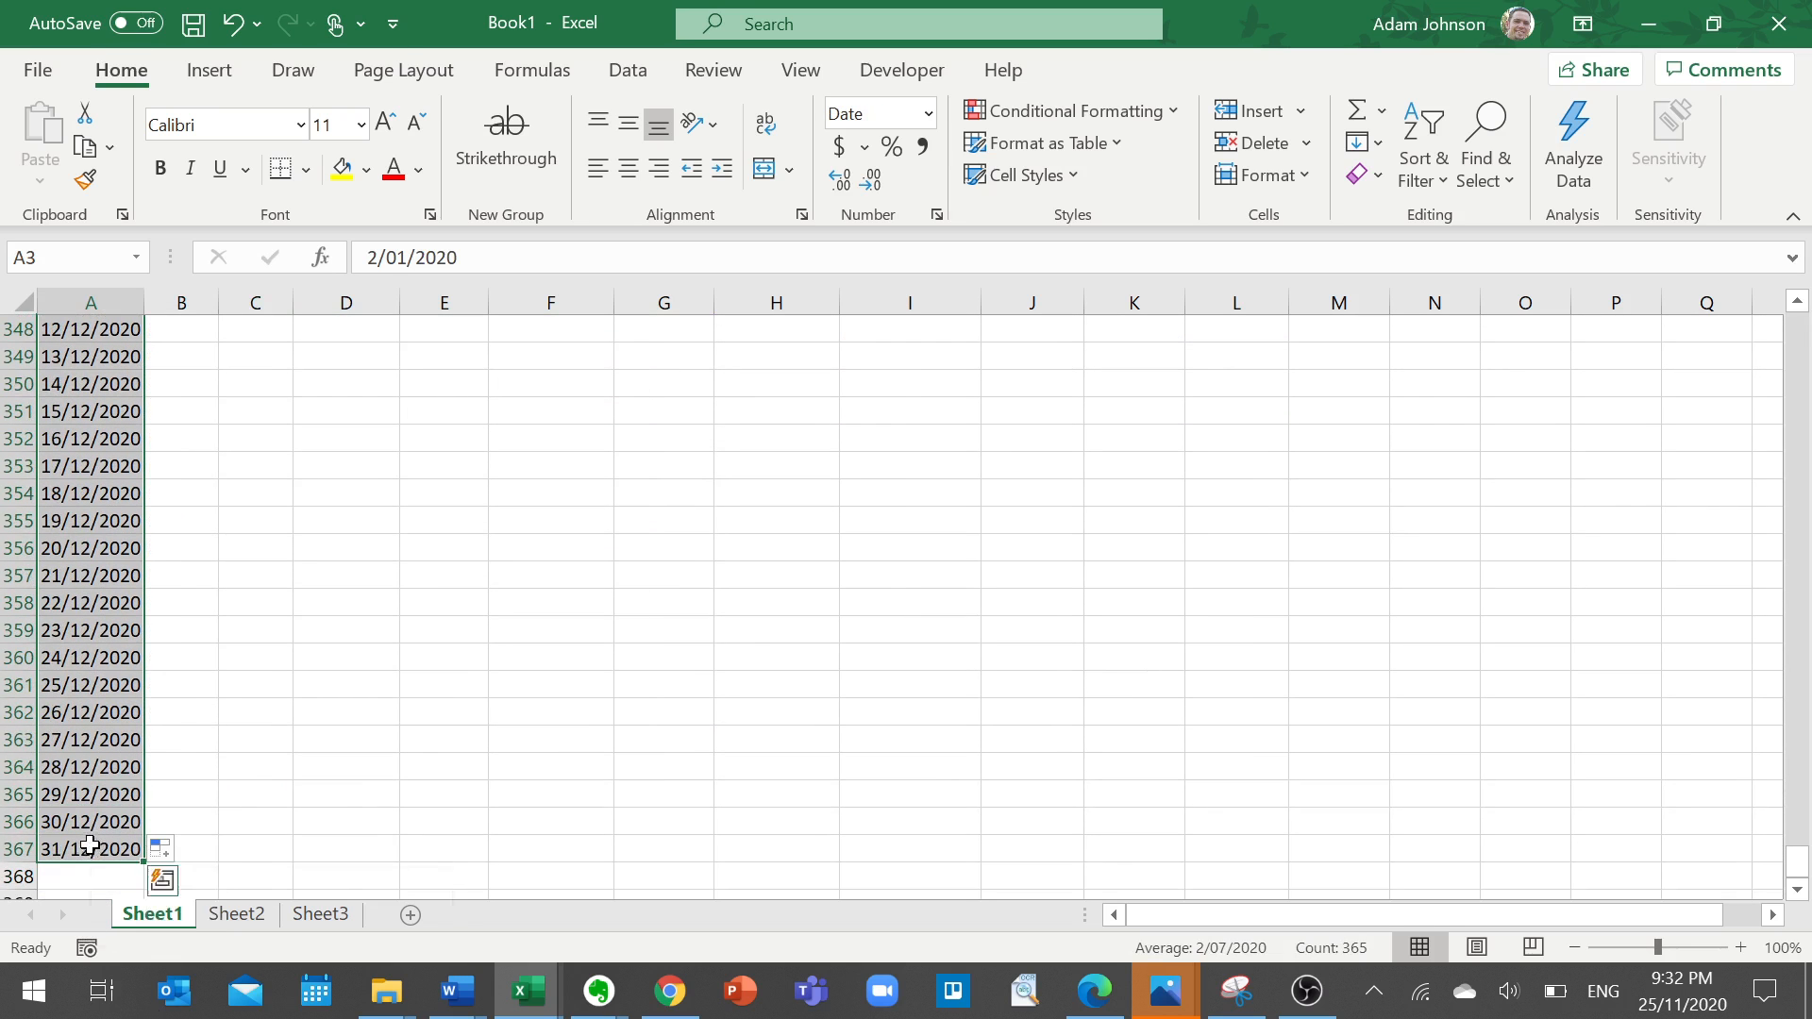
{"action": "right_click", "coordinate": [92, 849]}
{"action": "left_click", "coordinate": [242, 387]}
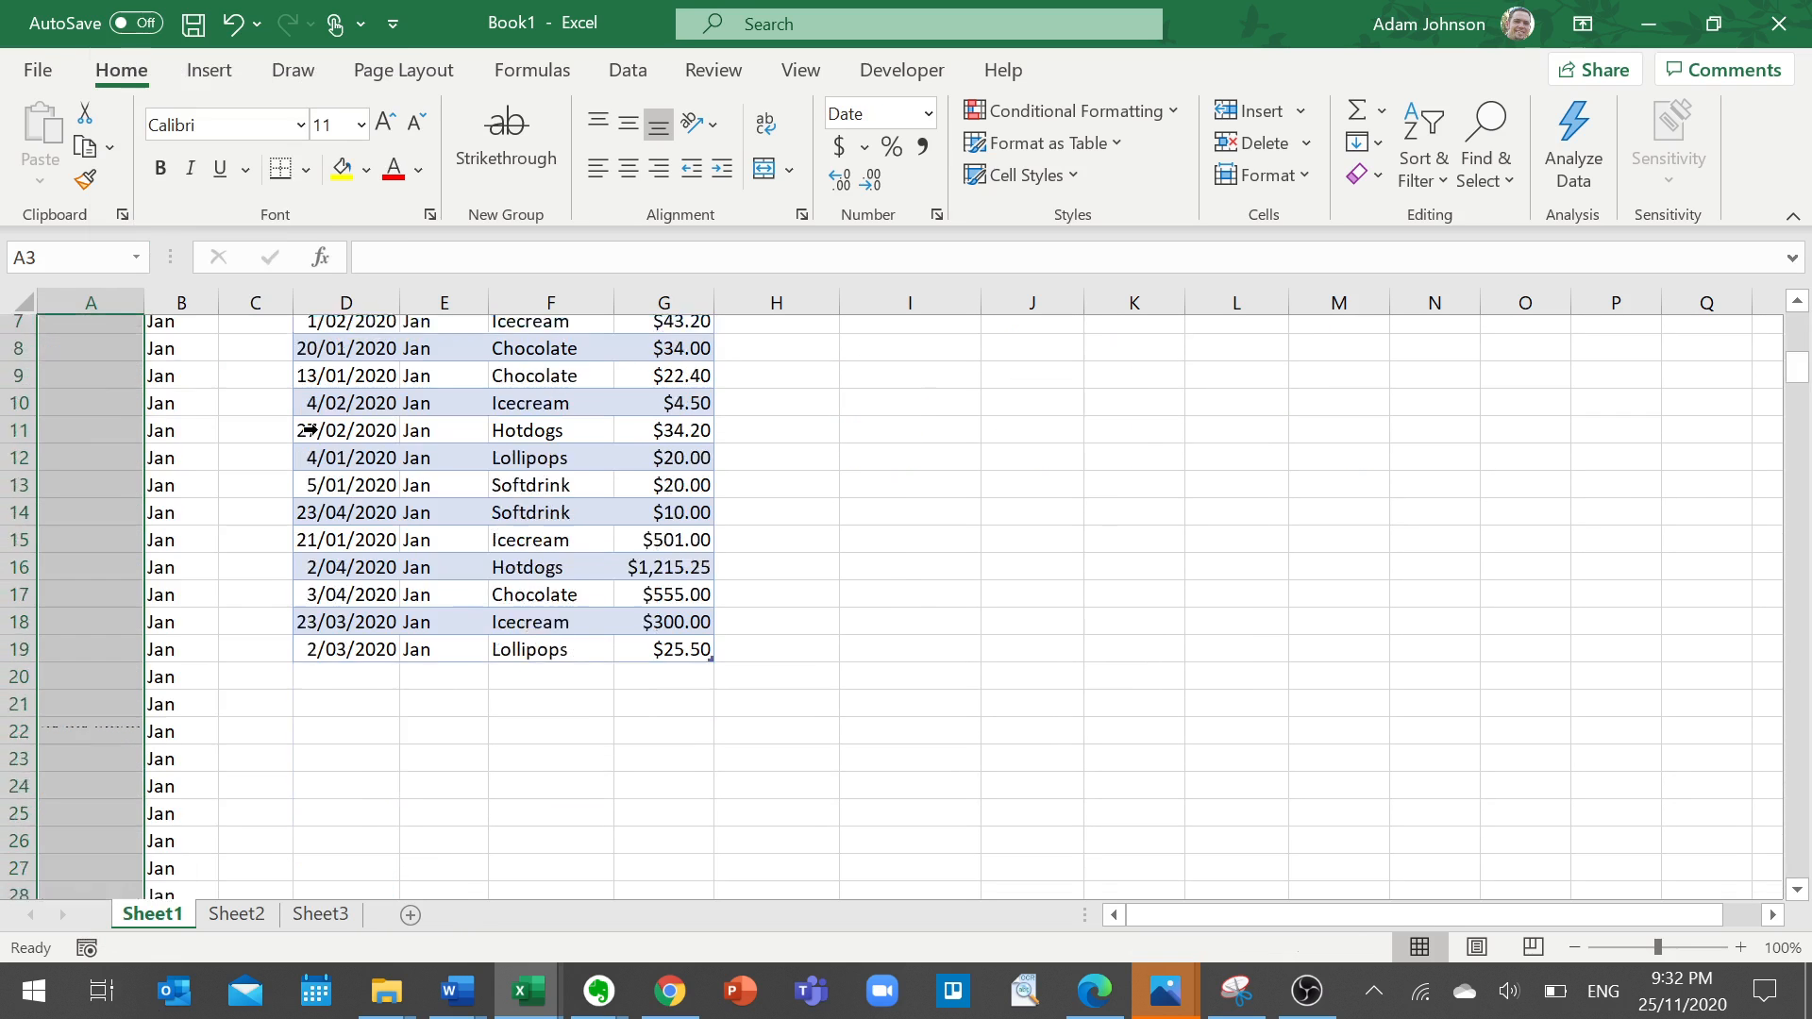
{"action": "left_click", "coordinate": [77, 359]}
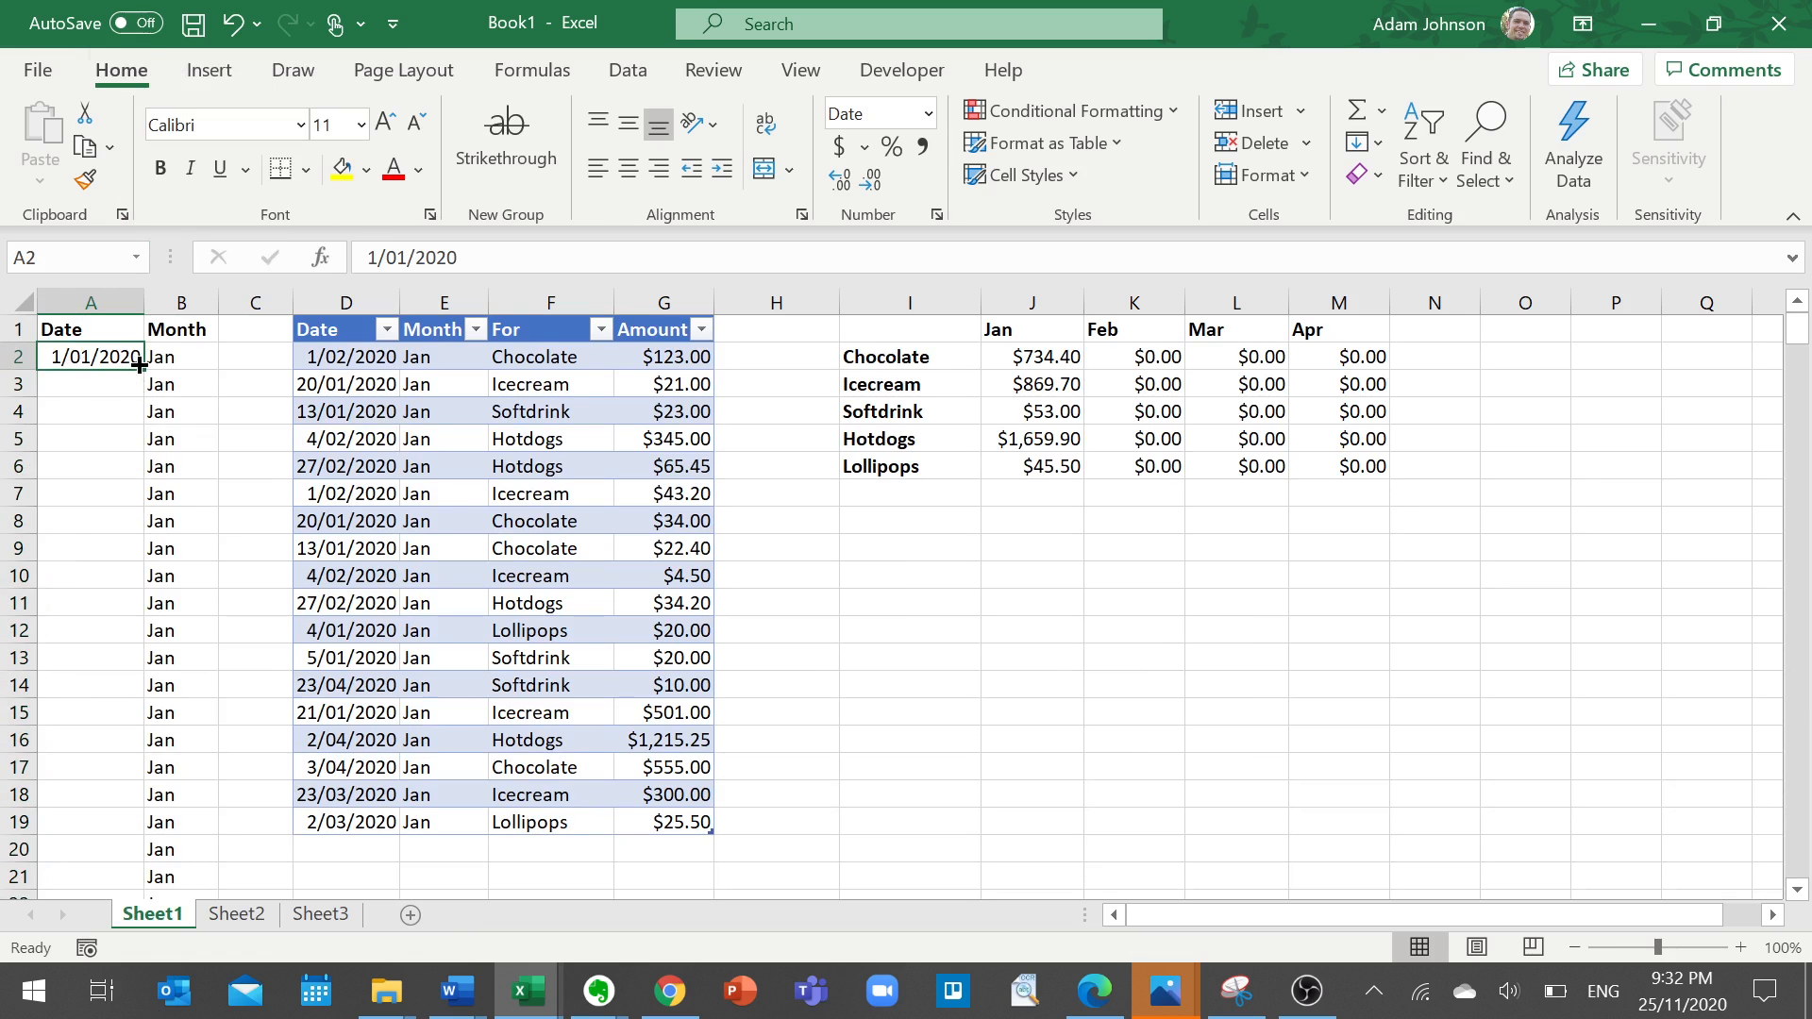
Refill the daily date series from A2 down to A367 and return to the start of the sheet.
{"action": "left_click_drag", "start_coordinate": [146, 373], "coordinate": [100, 849]}
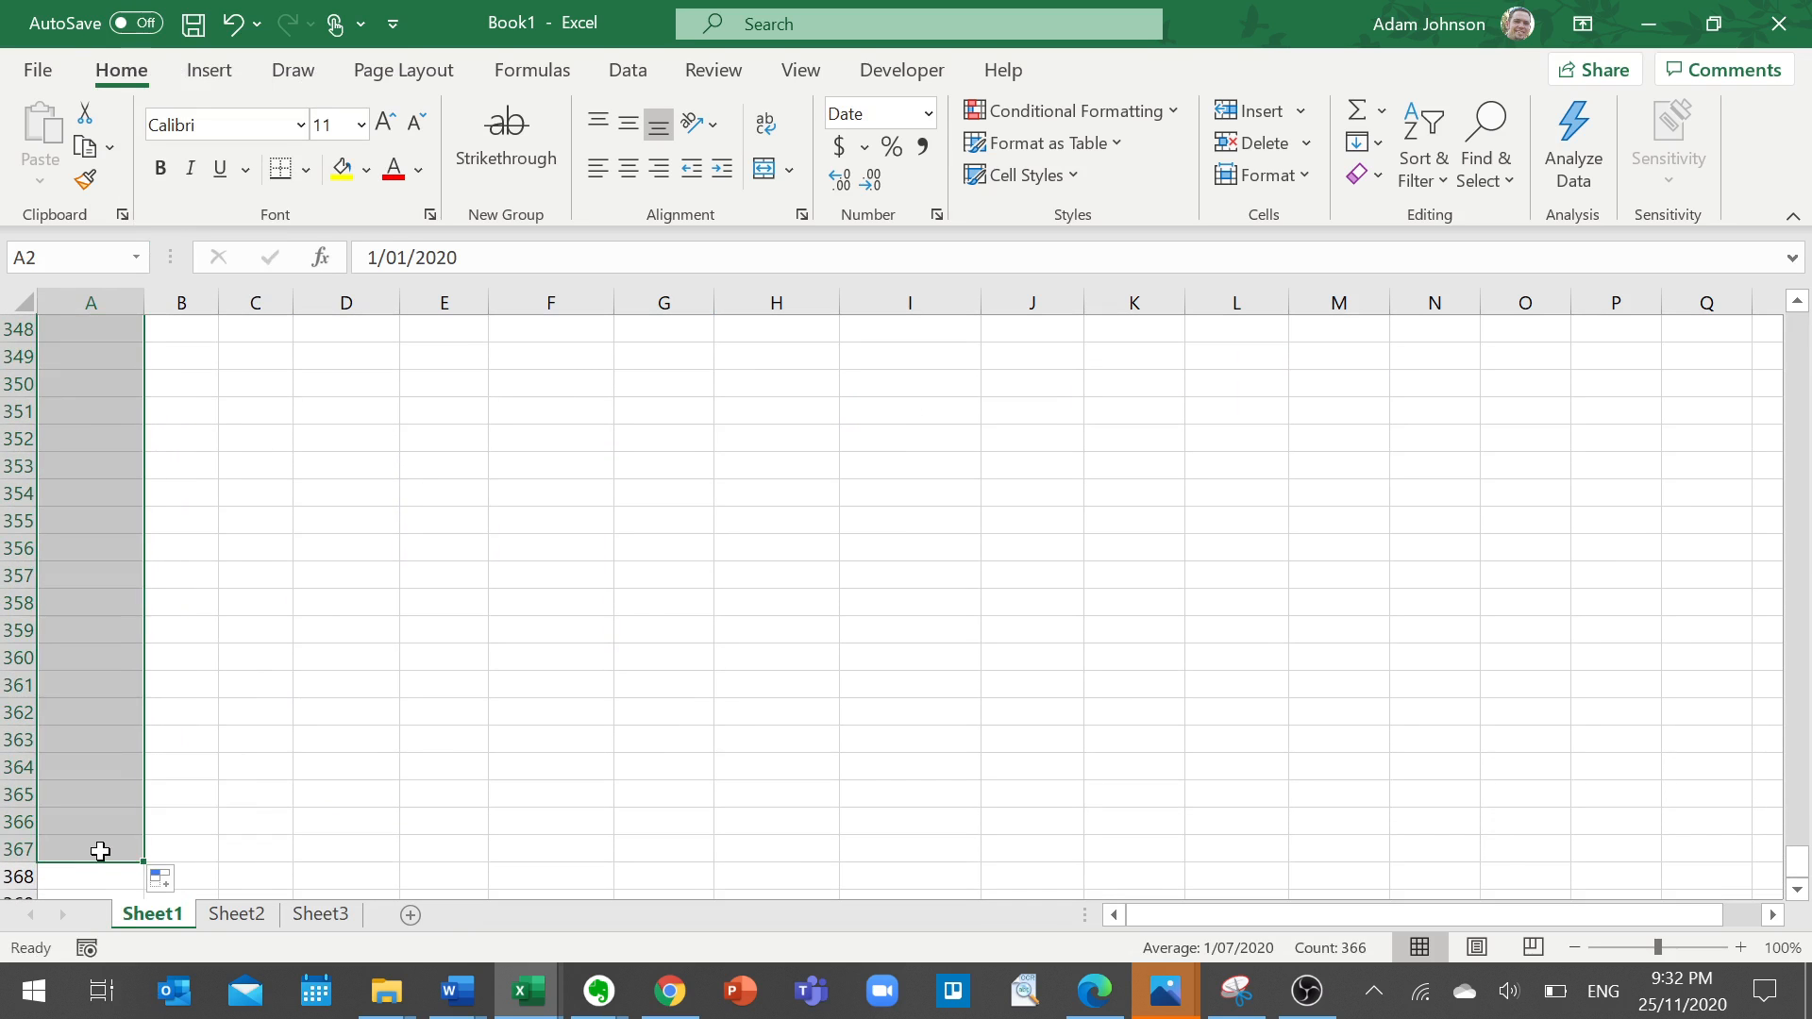
{"action": "scroll", "coordinate": [251, 623], "scroll_direction": "up", "scroll_amount": 20}
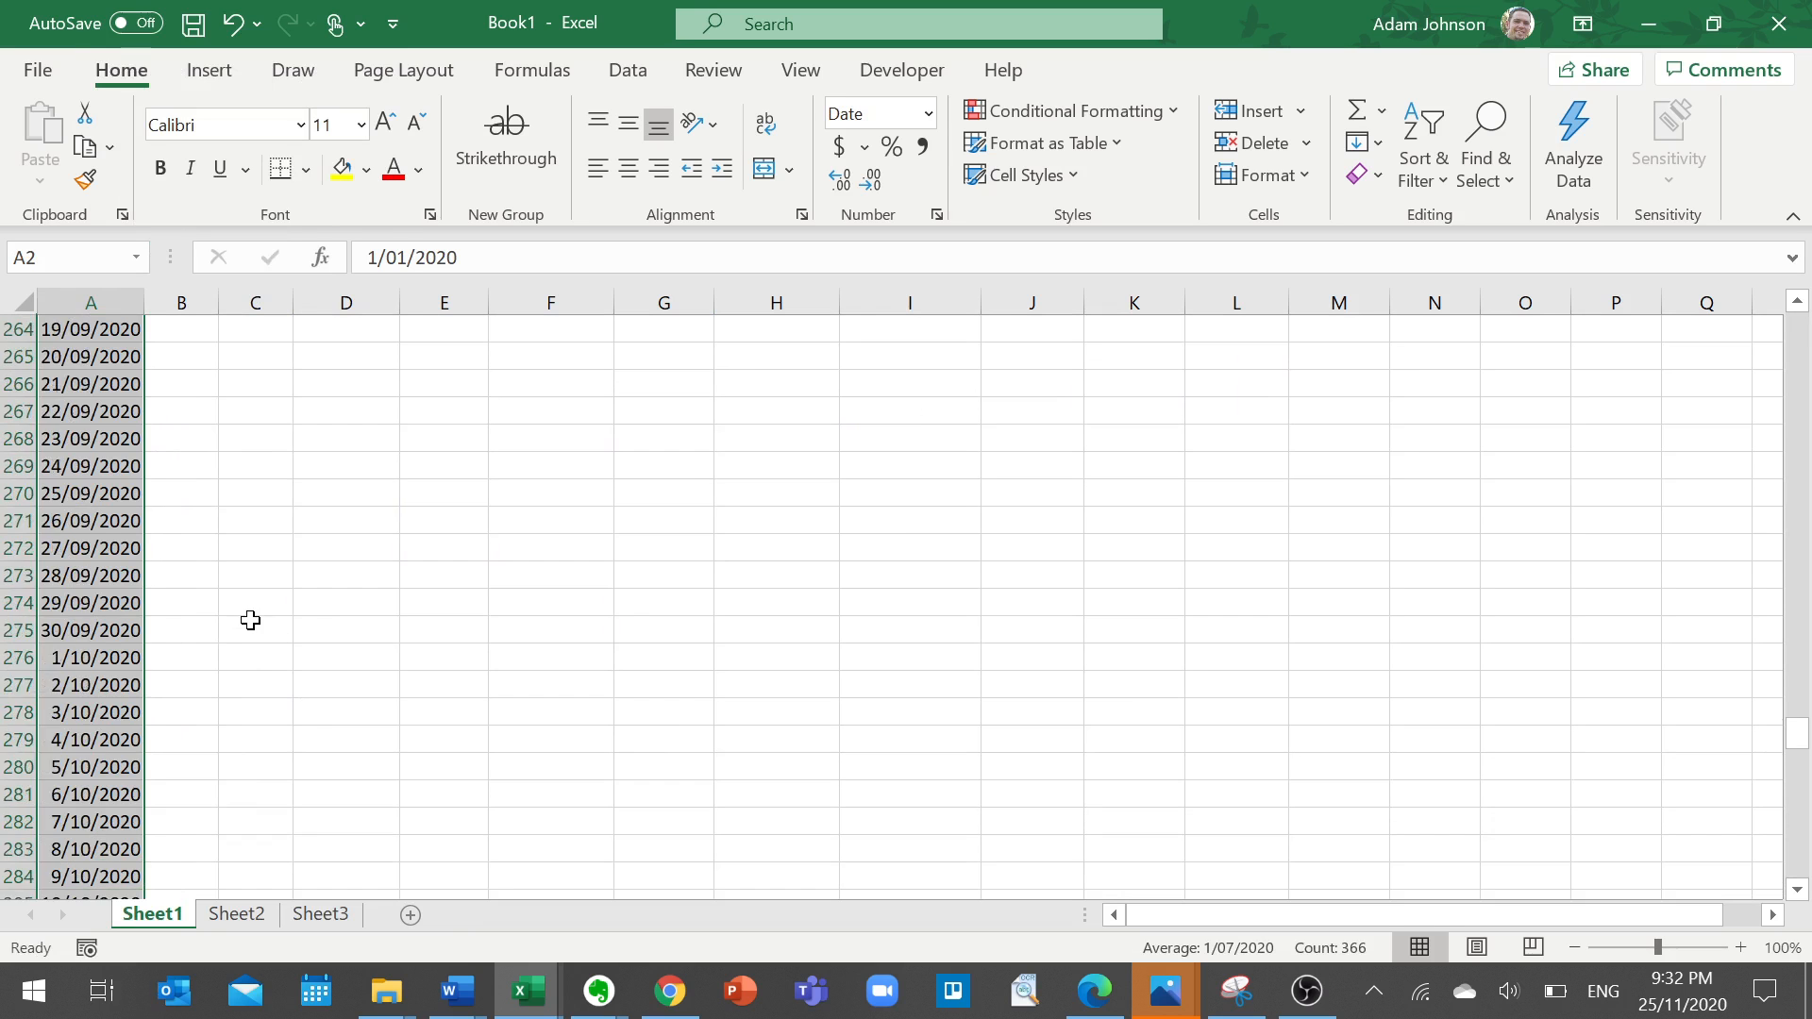
{"action": "scroll", "coordinate": [279, 645], "scroll_direction": "up", "scroll_amount": 20}
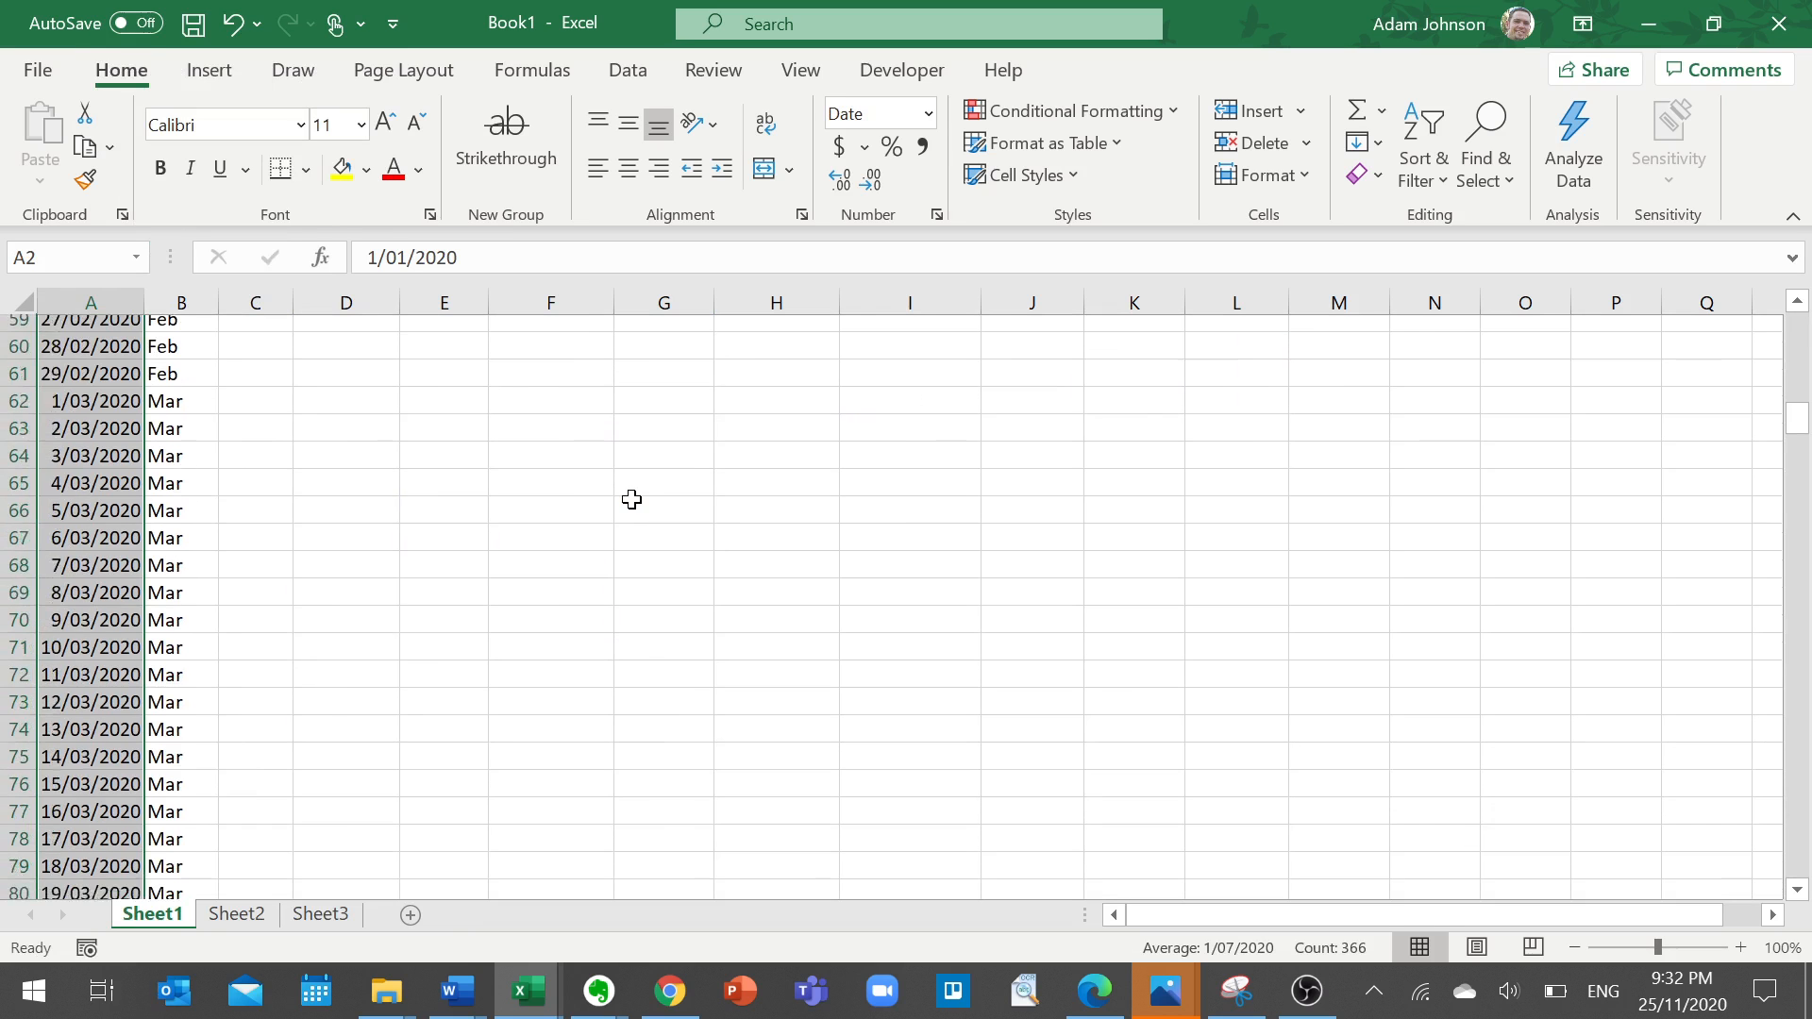
{"action": "scroll", "coordinate": [235, 384], "scroll_direction": "down", "scroll_amount": 2}
{"action": "scroll", "coordinate": [207, 372], "scroll_direction": "up", "scroll_amount": 2}
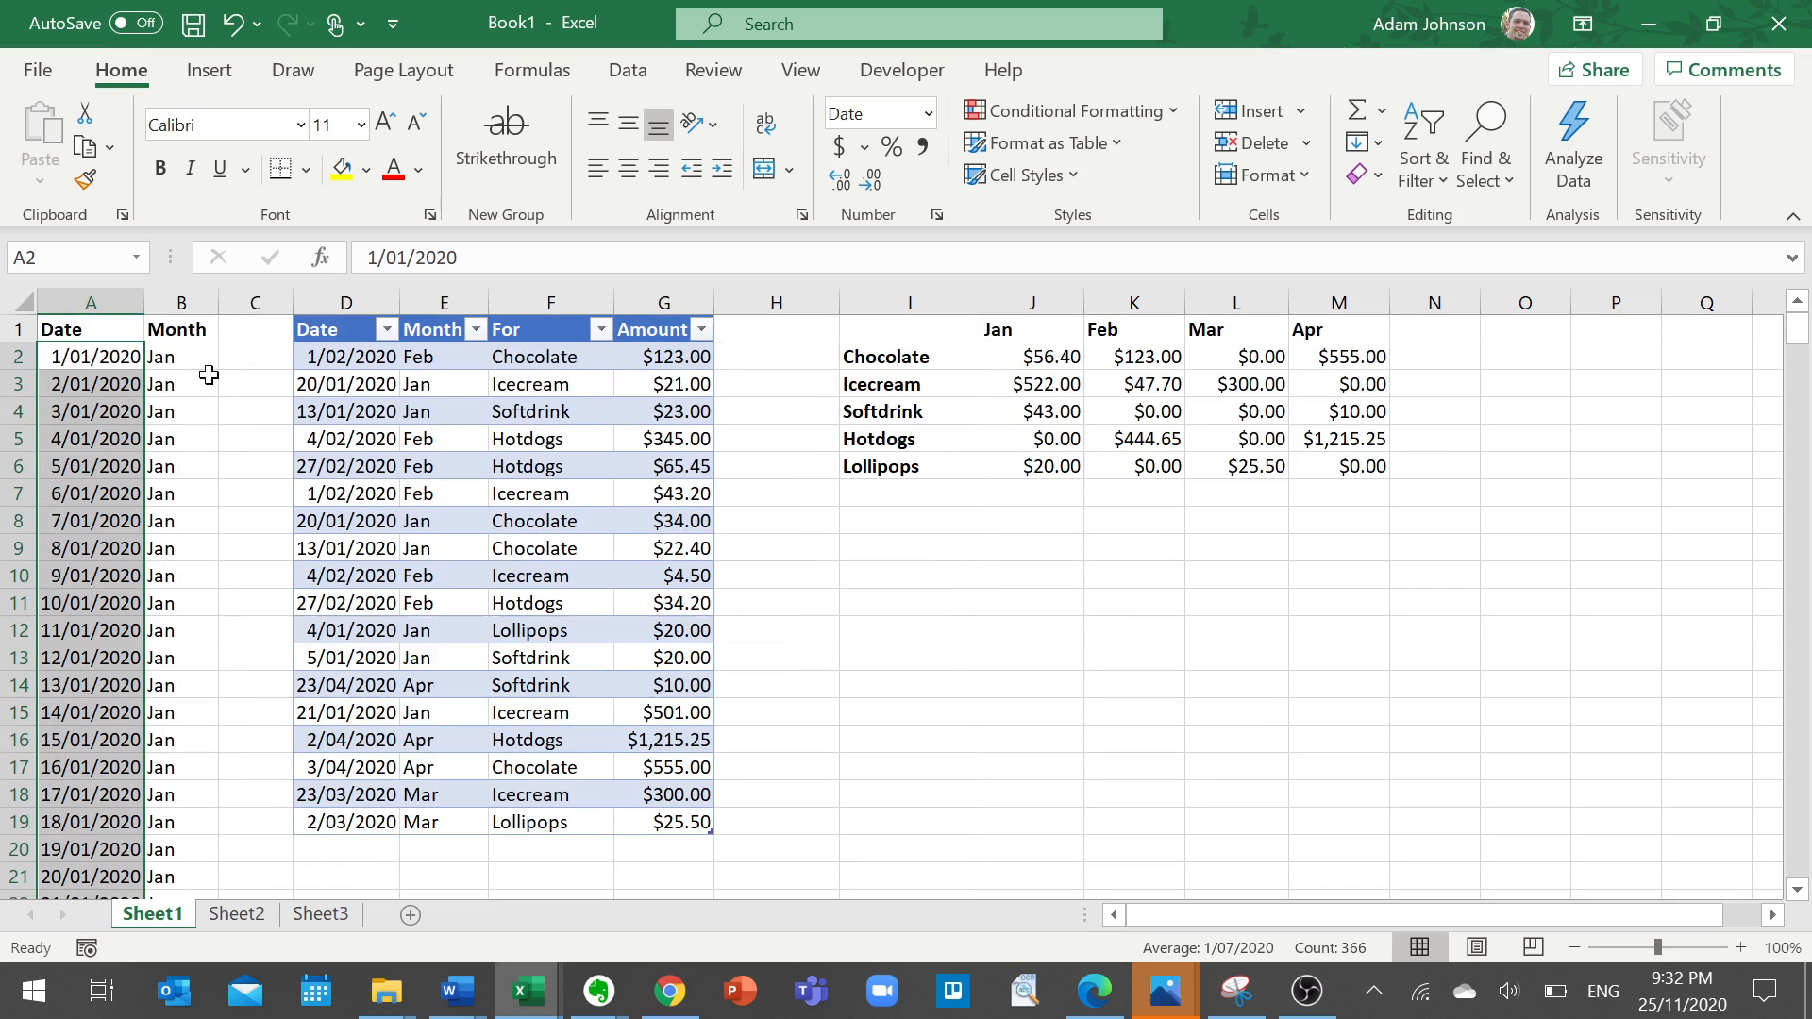
Clear the month entries in B3:B10.
{"action": "left_click_drag", "start_coordinate": [164, 387], "coordinate": [174, 561]}
{"action": "right_click", "coordinate": [174, 562]}
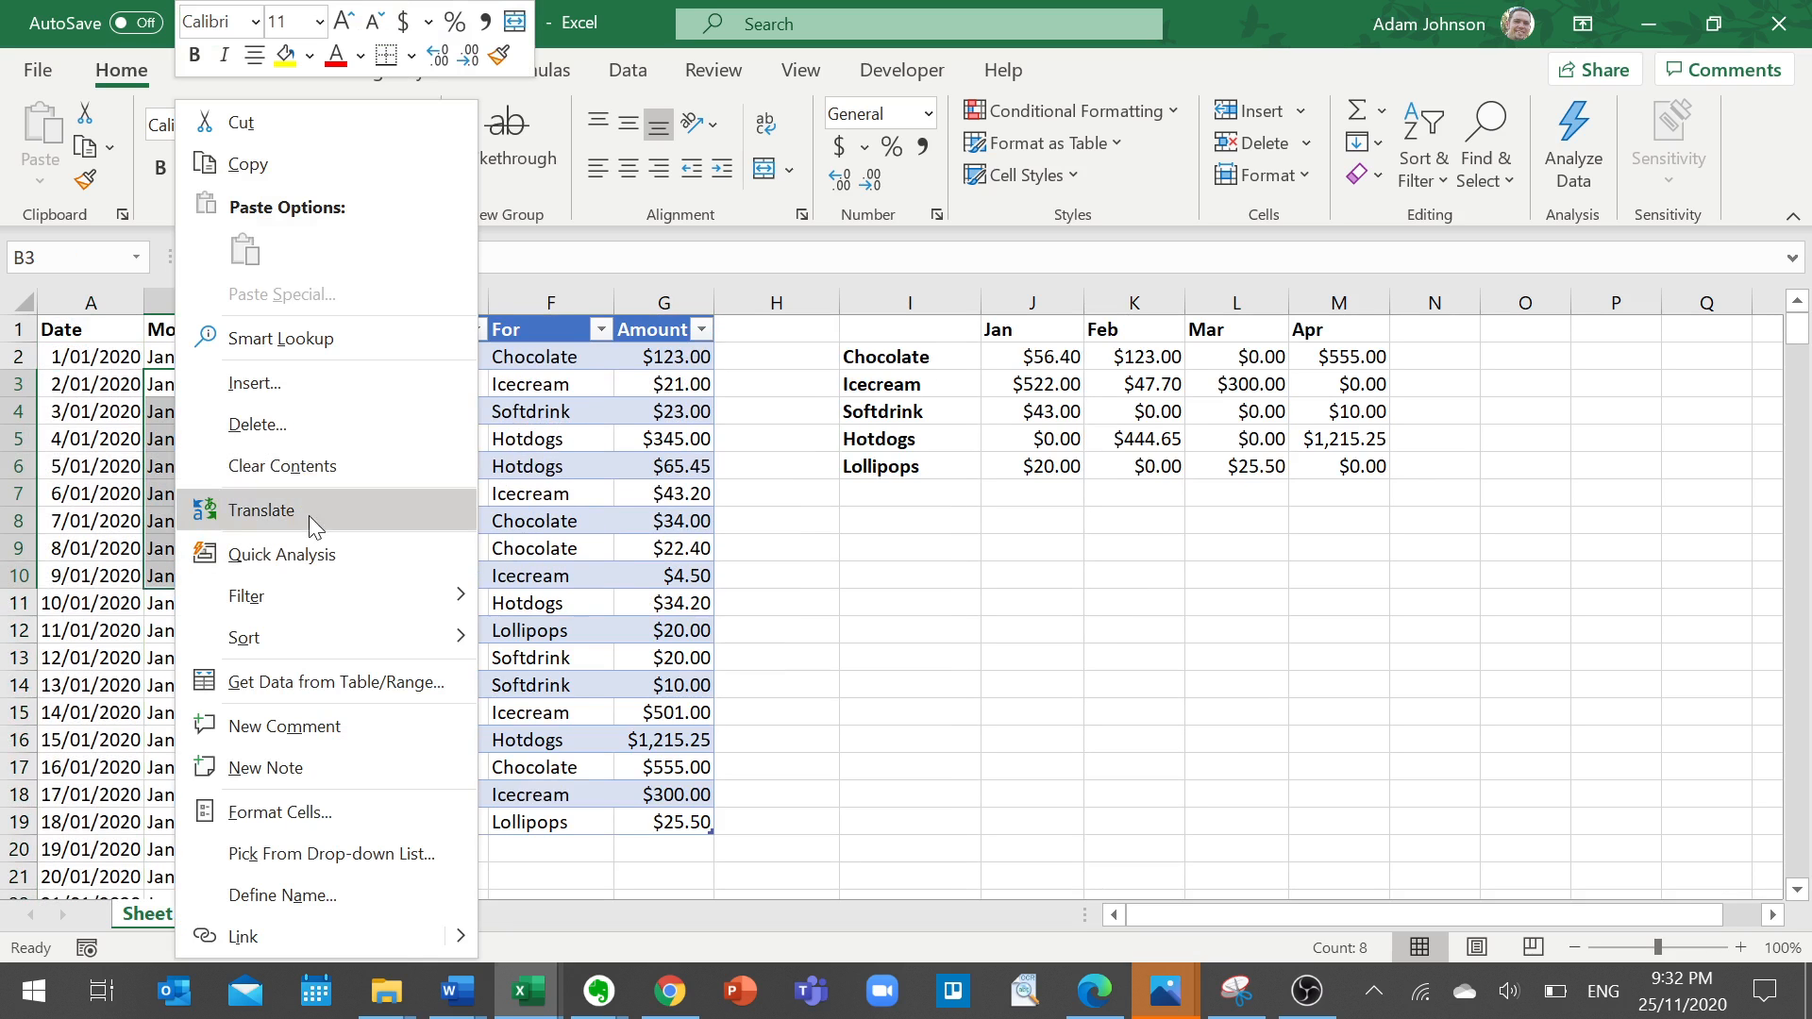
{"action": "key", "text": "Escape"}
{"action": "key", "text": "Delete"}
Copy Jan from B2 and paste it into B3:B32, alongside all remaining January dates.
{"action": "left_click", "coordinate": [180, 361]}
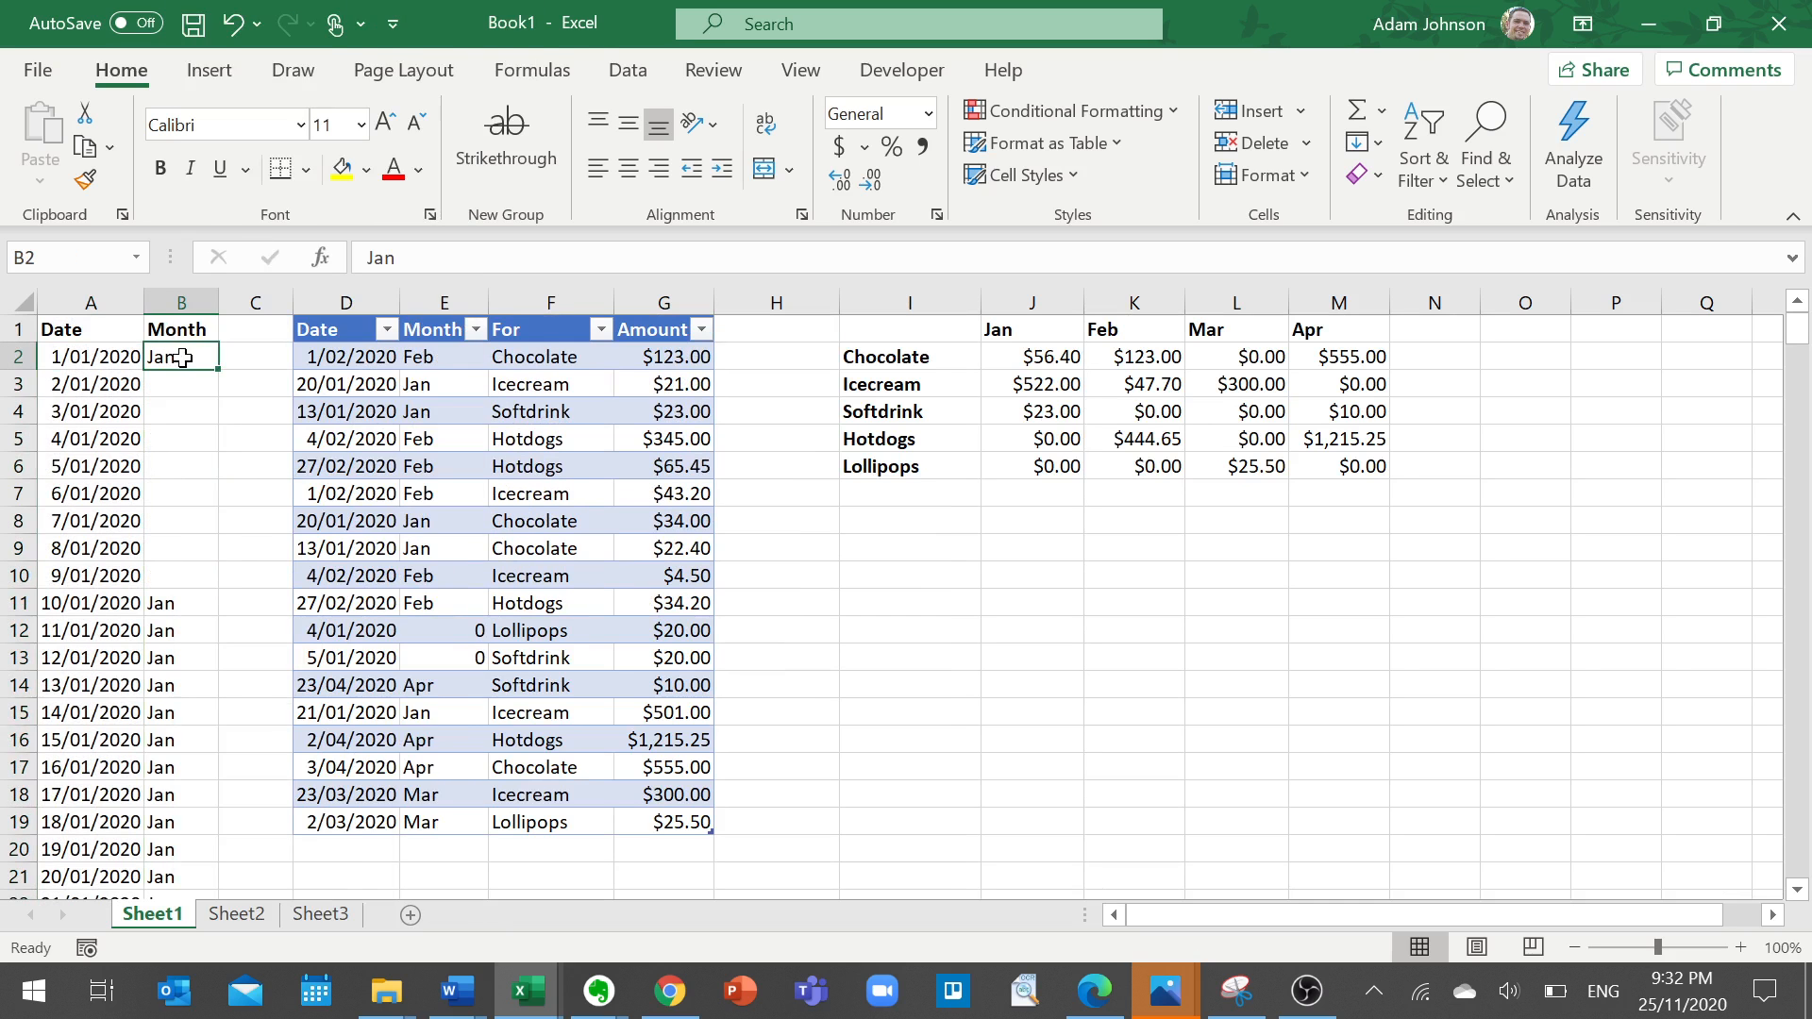
{"action": "right_click", "coordinate": [184, 359]}
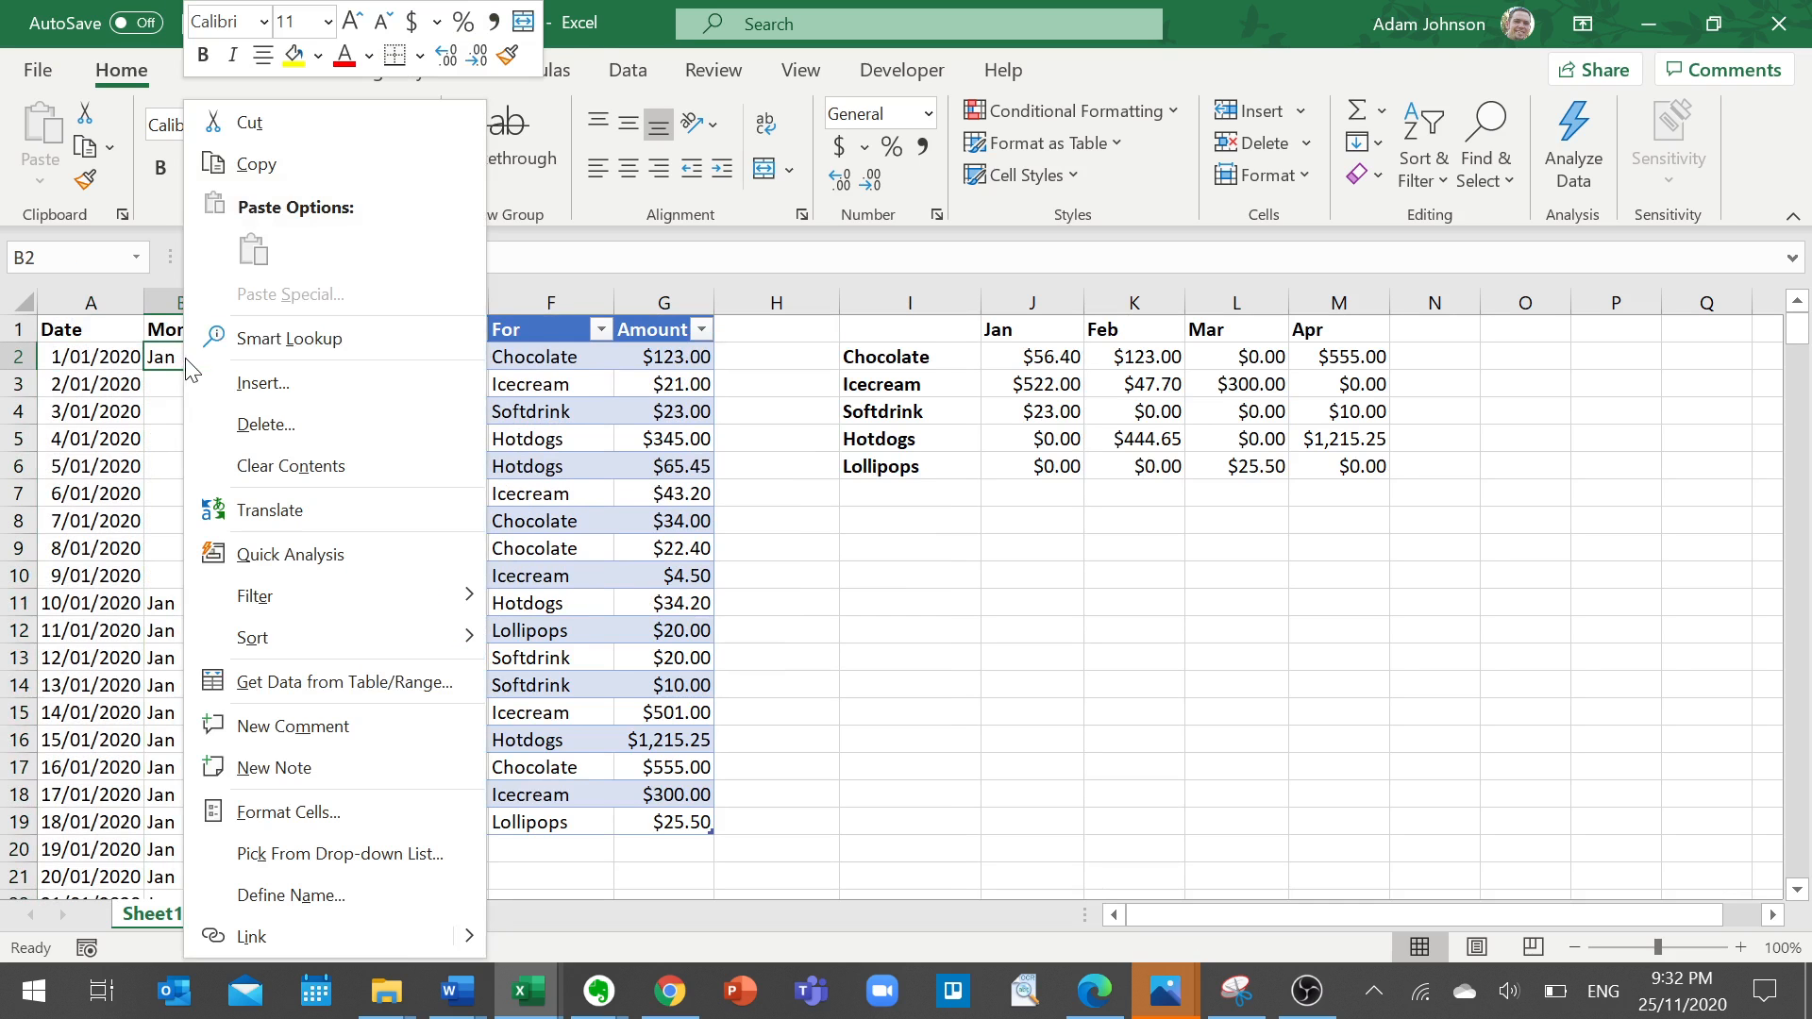
{"action": "left_click", "coordinate": [277, 167]}
{"action": "left_click_drag", "start_coordinate": [190, 568], "coordinate": [178, 769]}
{"action": "right_click", "coordinate": [178, 769]}
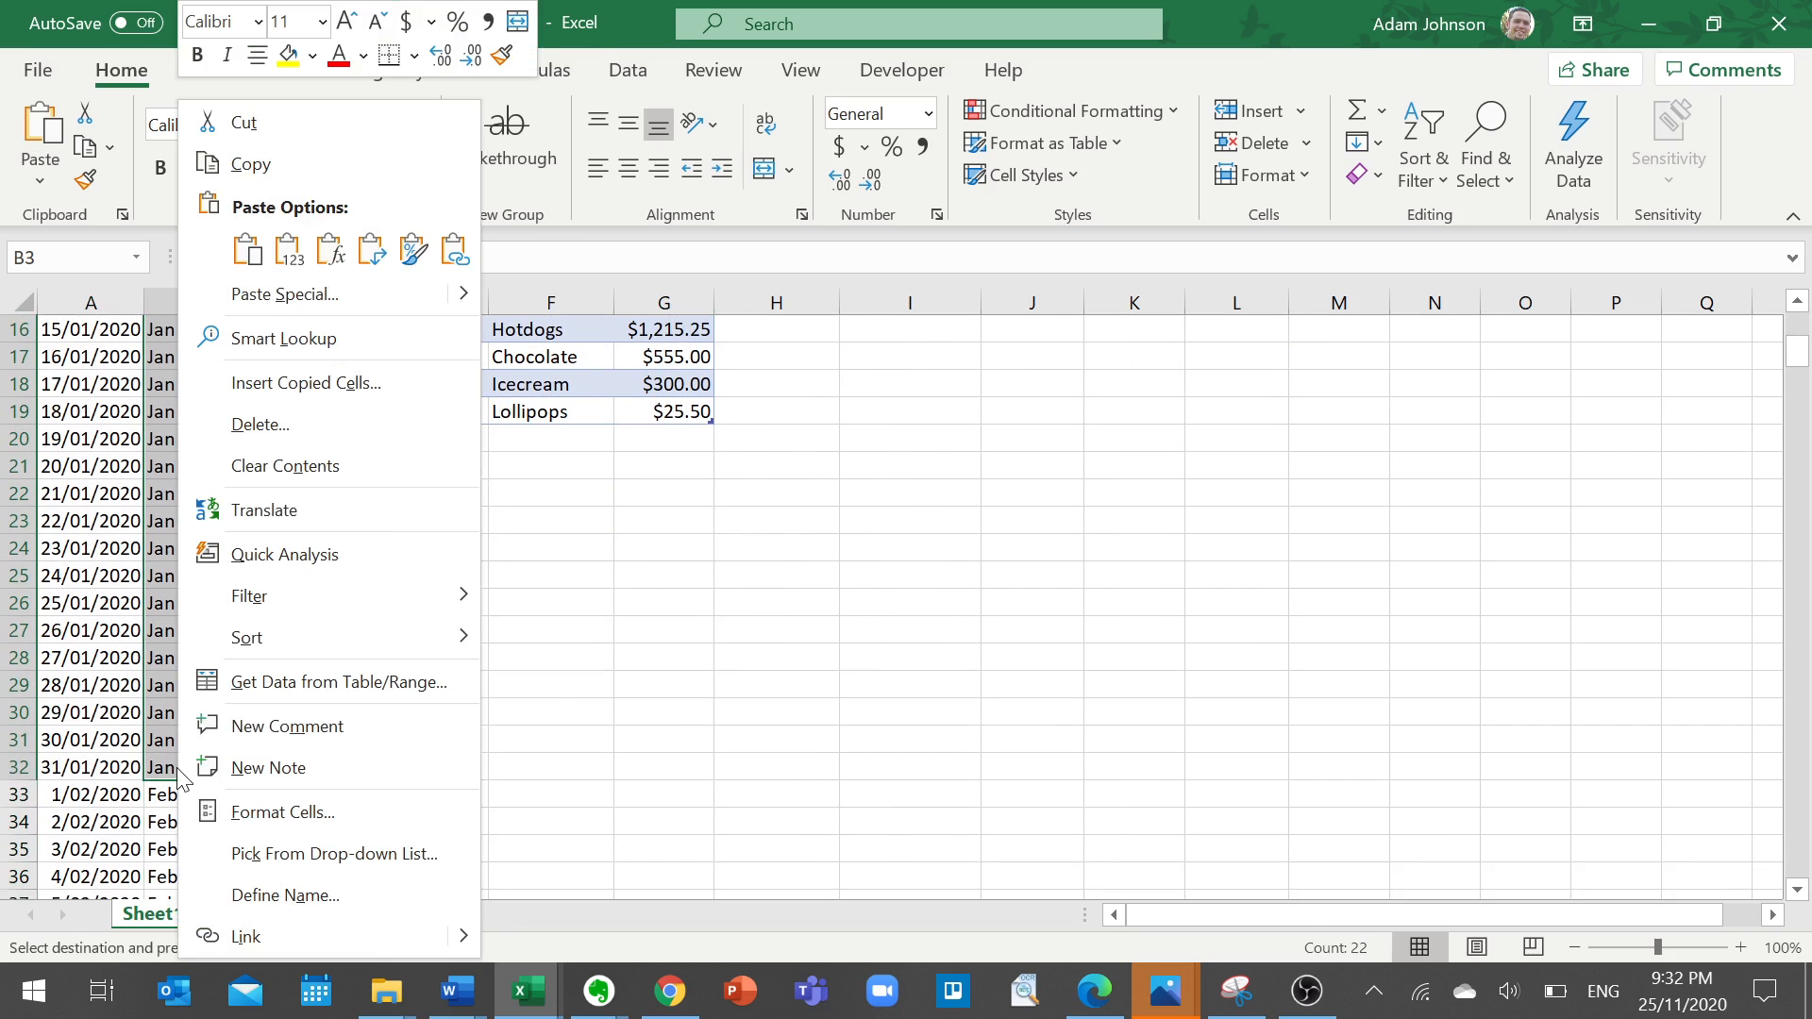
{"action": "left_click", "coordinate": [251, 260]}
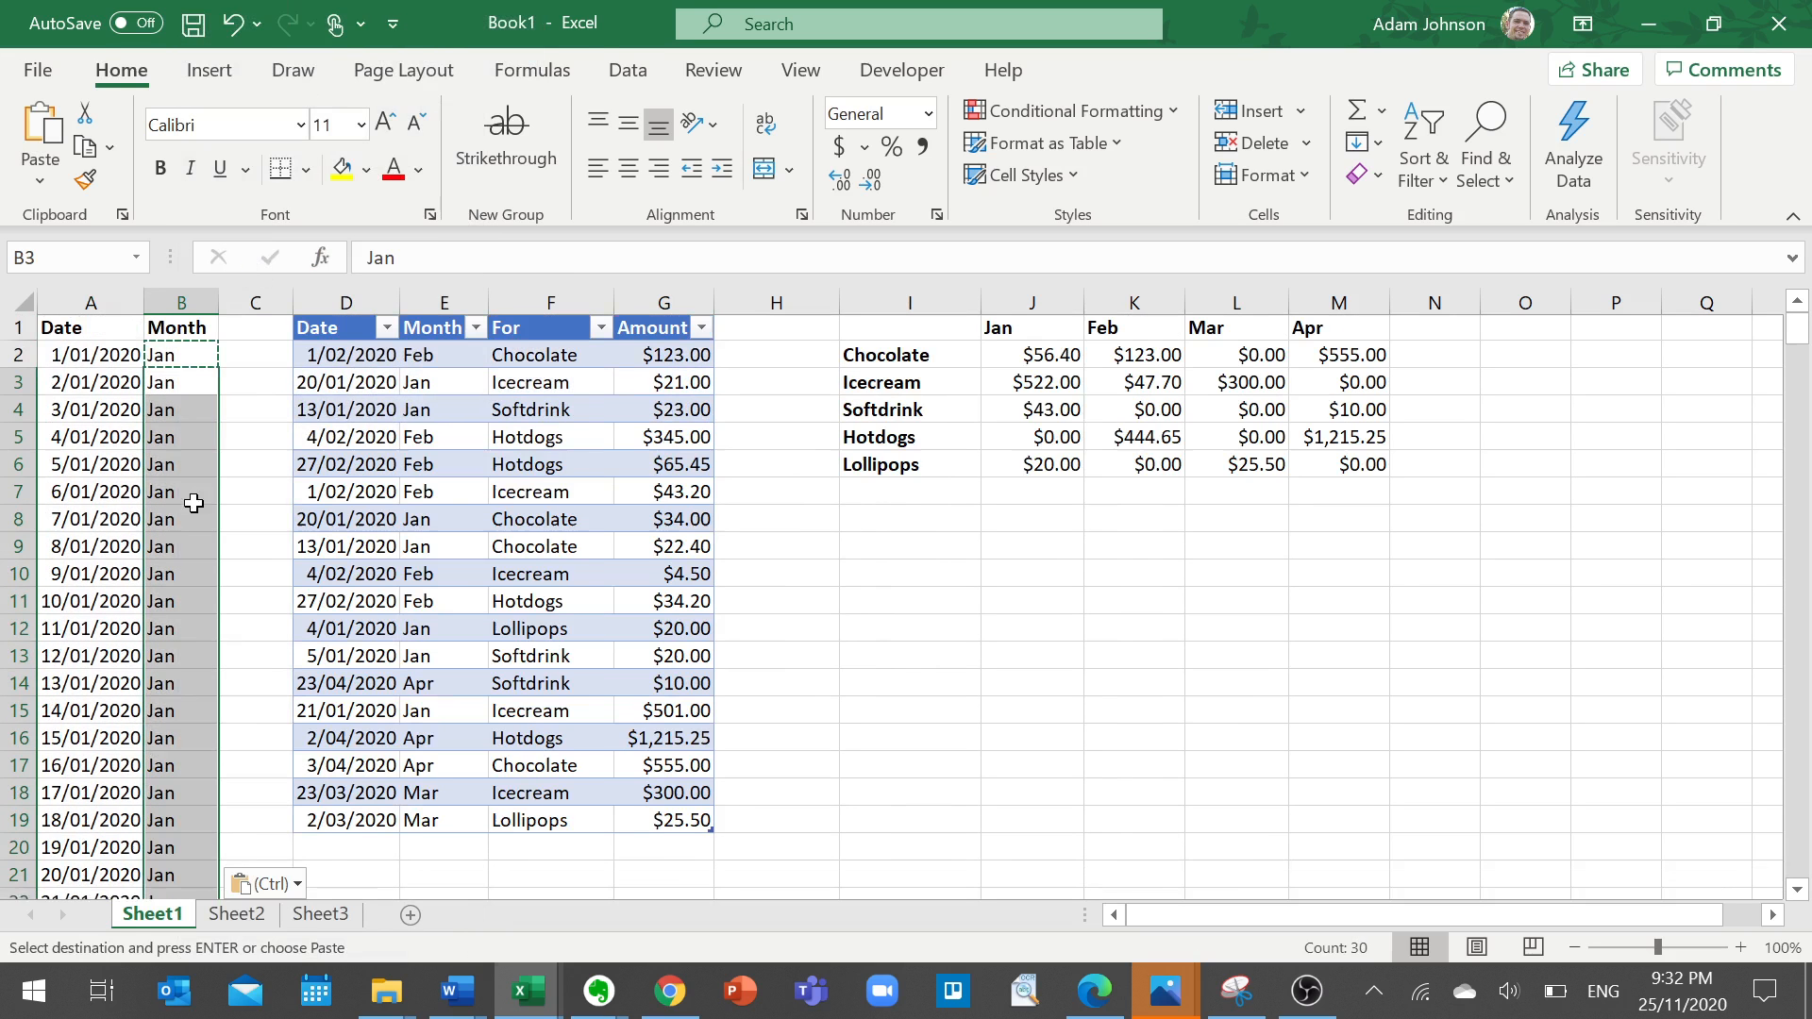
Enter Jun in B154 as the month for 1/06/2020.
{"action": "scroll", "coordinate": [195, 558], "scroll_direction": "down", "scroll_amount": 7}
{"action": "scroll", "coordinate": [192, 556], "scroll_direction": "down", "scroll_amount": 20}
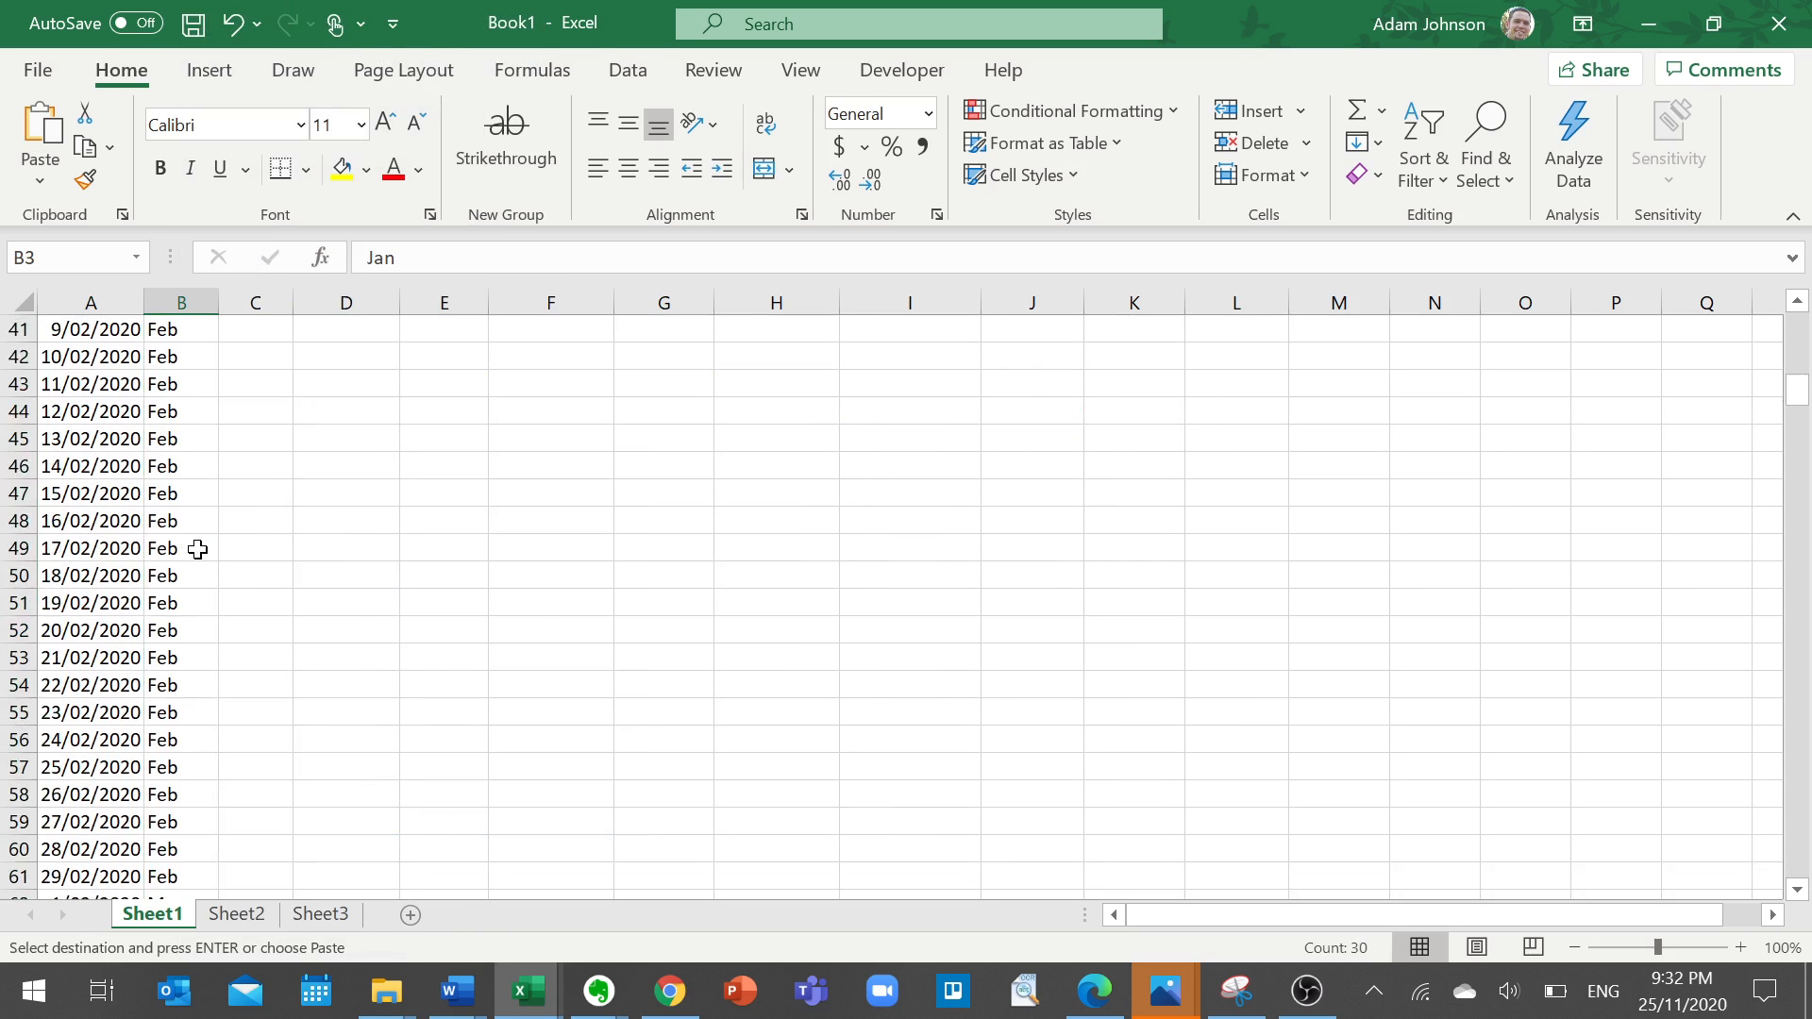
{"action": "scroll", "coordinate": [198, 549], "scroll_direction": "down", "scroll_amount": 11}
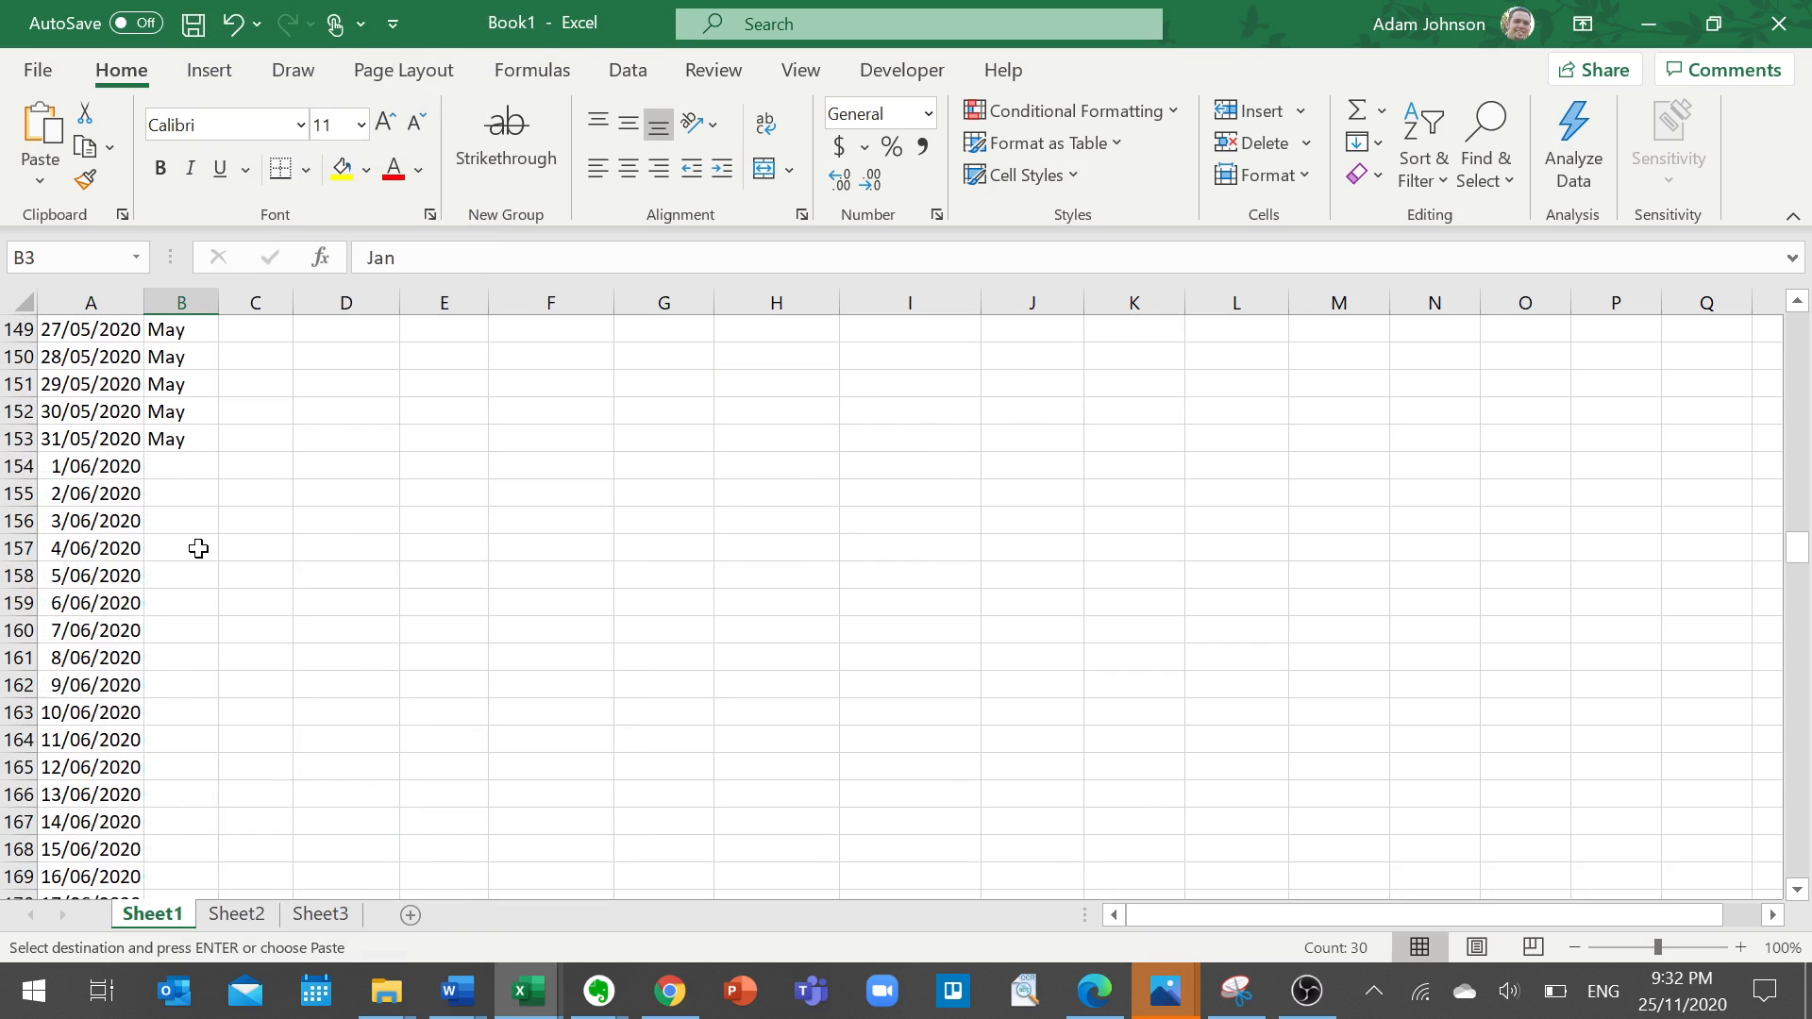
{"action": "left_click", "coordinate": [180, 474]}
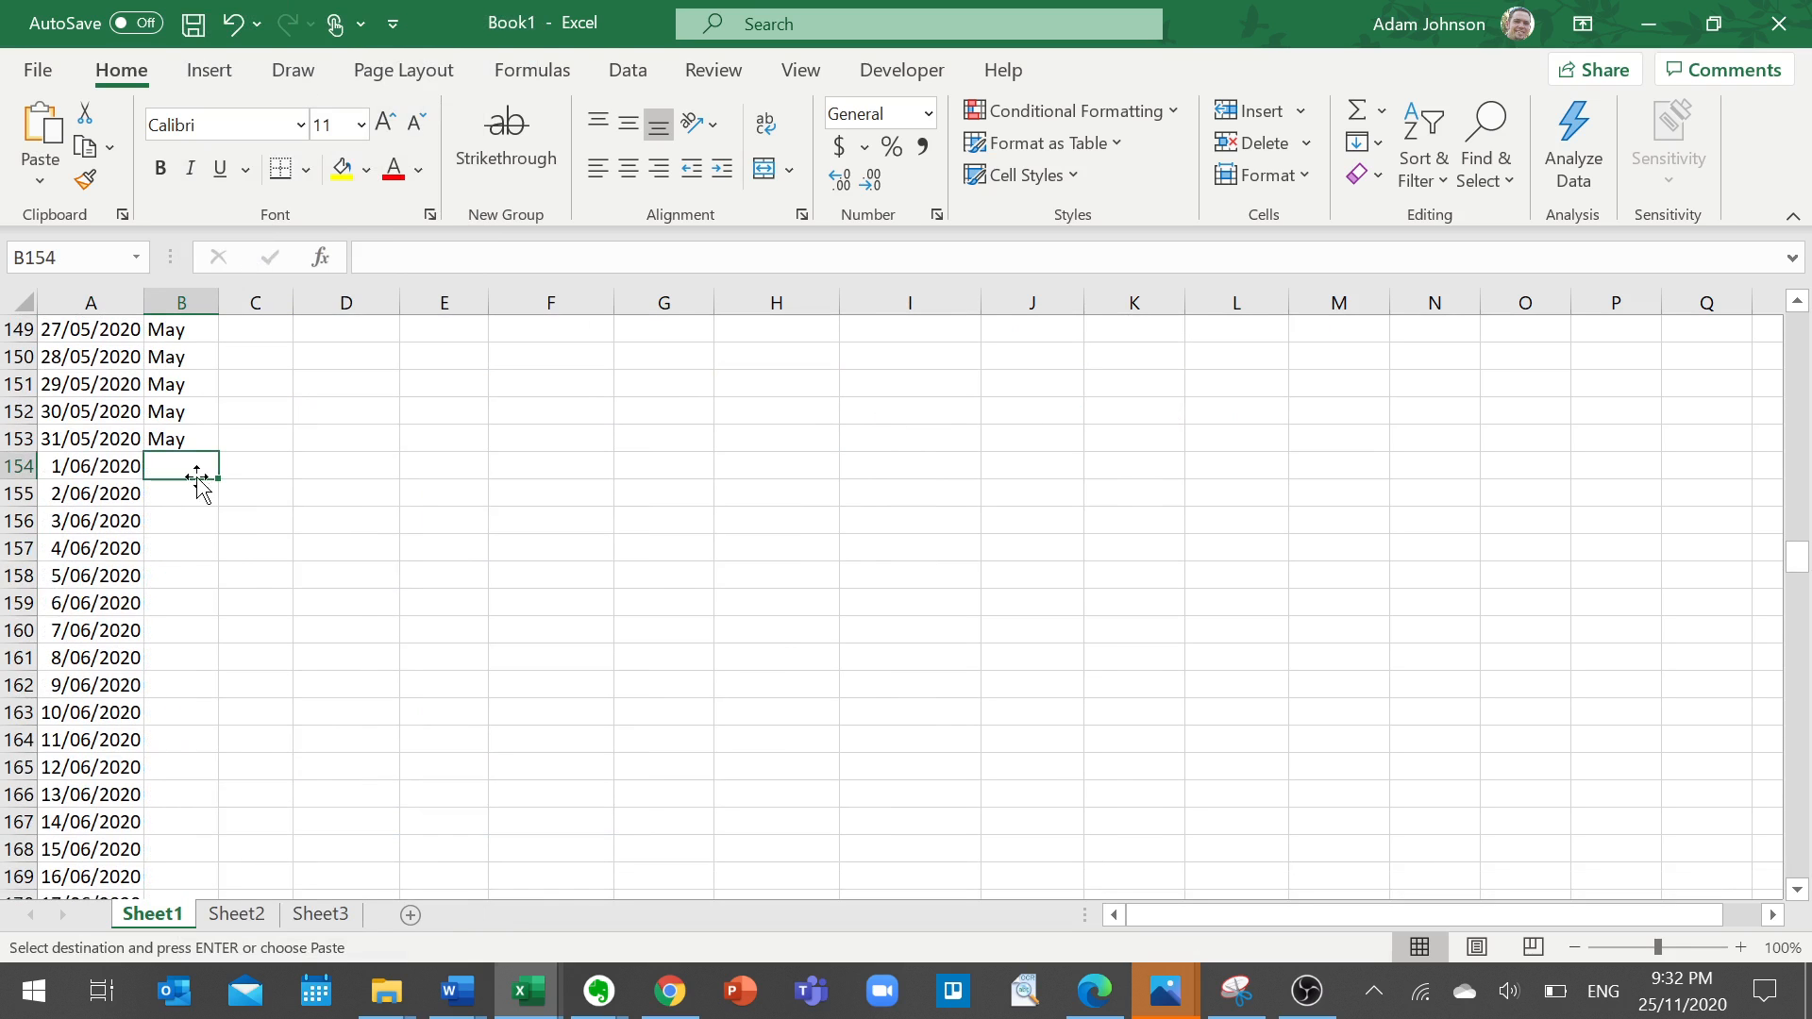
{"action": "type", "text": "Jun"}
{"action": "key", "text": "Return"}
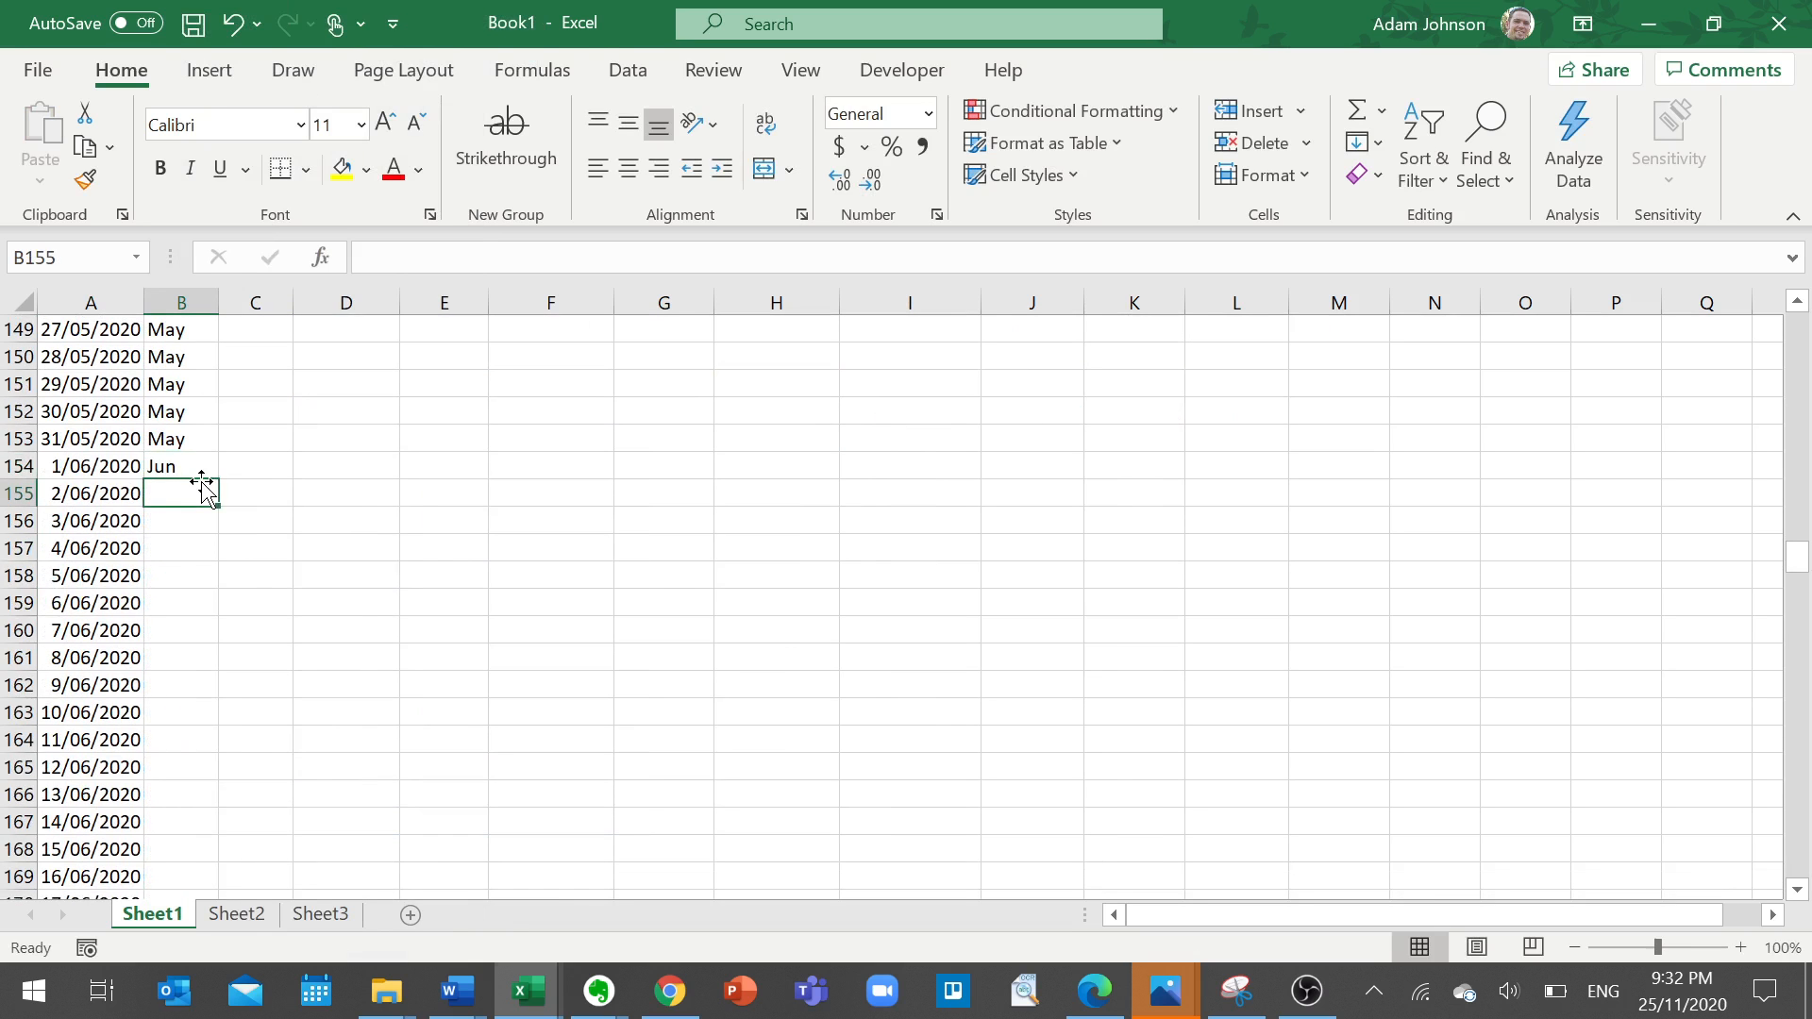
Copy Jun from B154 and paste it into B155:B183, alongside the remaining June dates.
{"action": "scroll", "coordinate": [195, 481], "scroll_direction": "up", "scroll_amount": 2}
{"action": "left_click", "coordinate": [161, 571]}
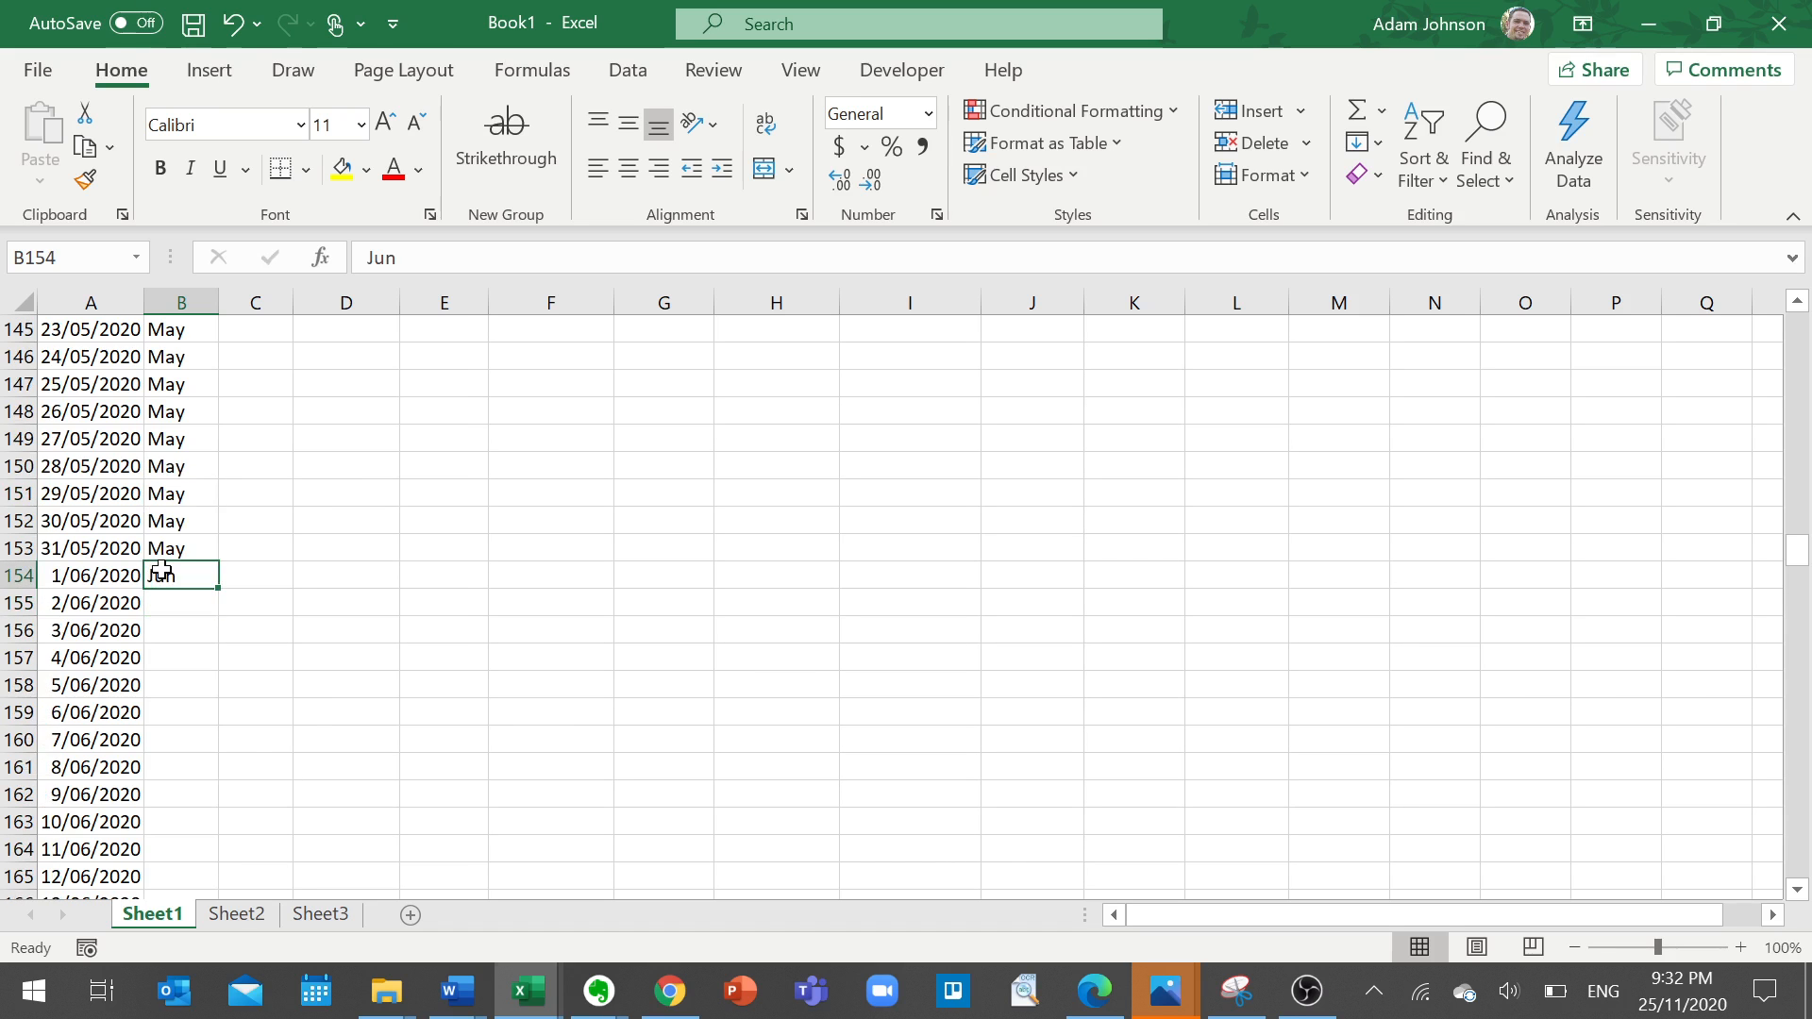
{"action": "right_click", "coordinate": [162, 571]}
{"action": "left_click", "coordinate": [231, 161]}
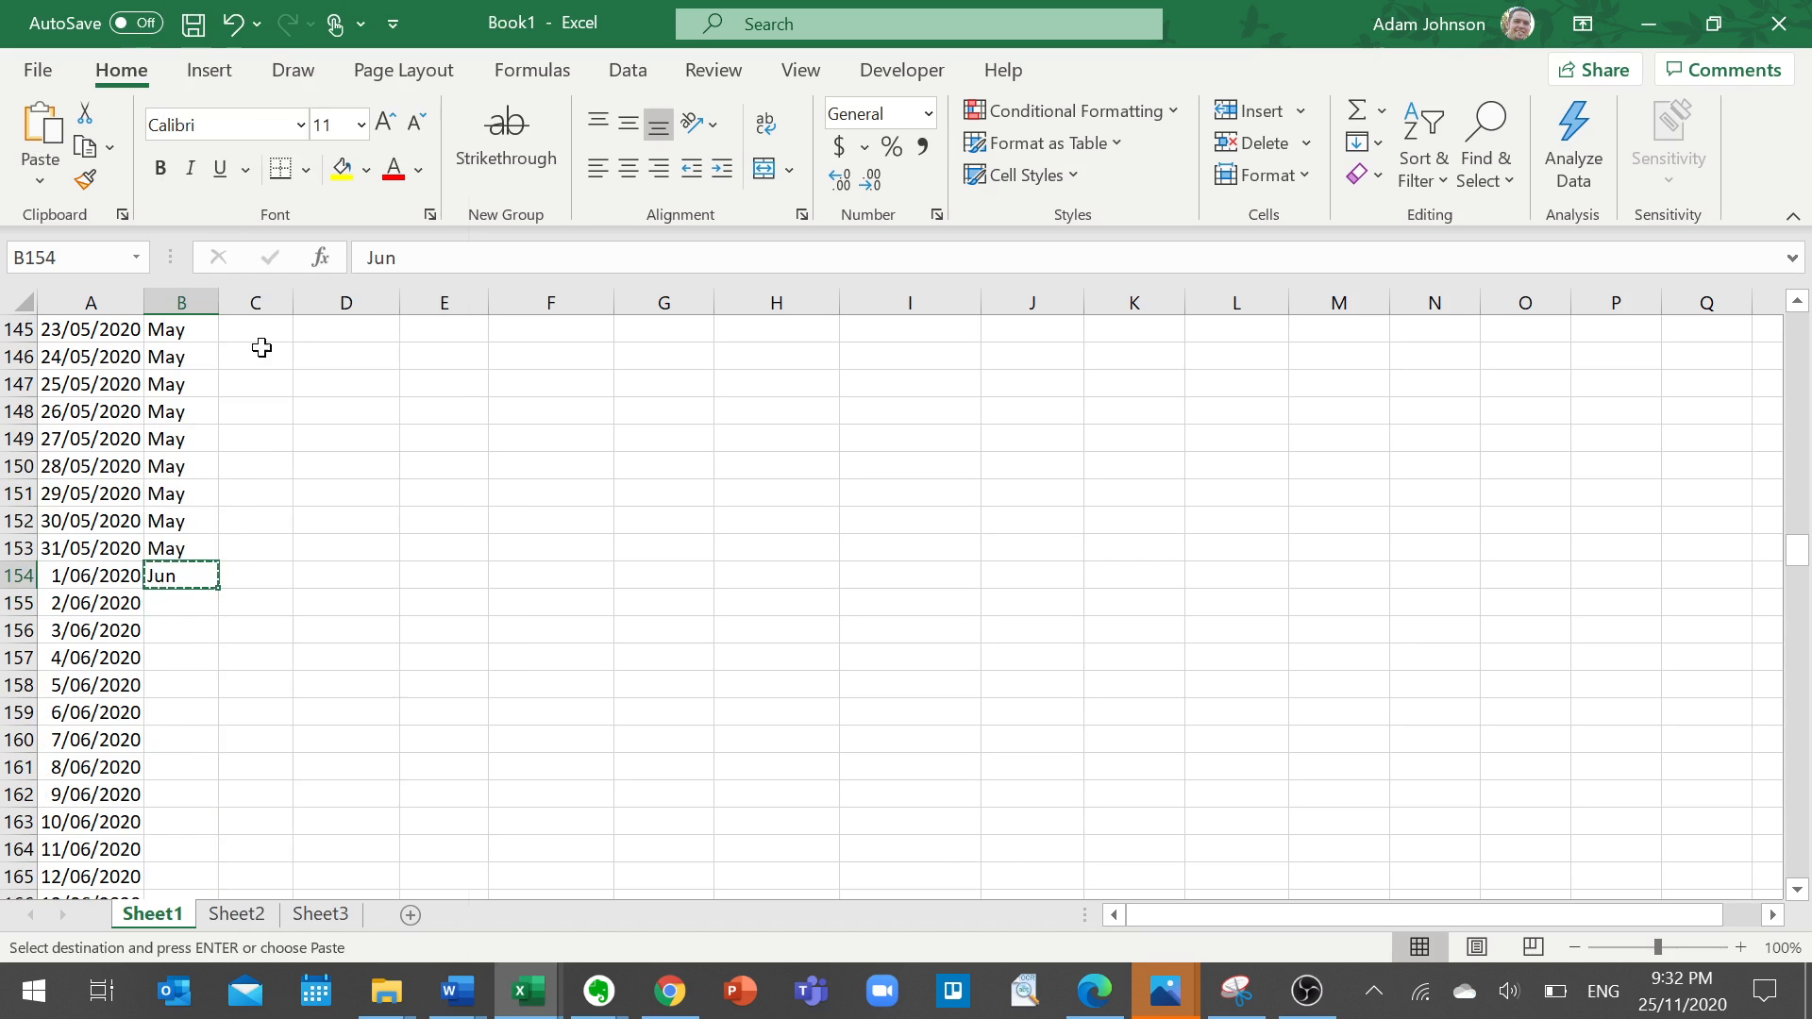
{"action": "left_click_drag", "start_coordinate": [190, 604], "coordinate": [173, 513]}
{"action": "right_click", "coordinate": [174, 517]}
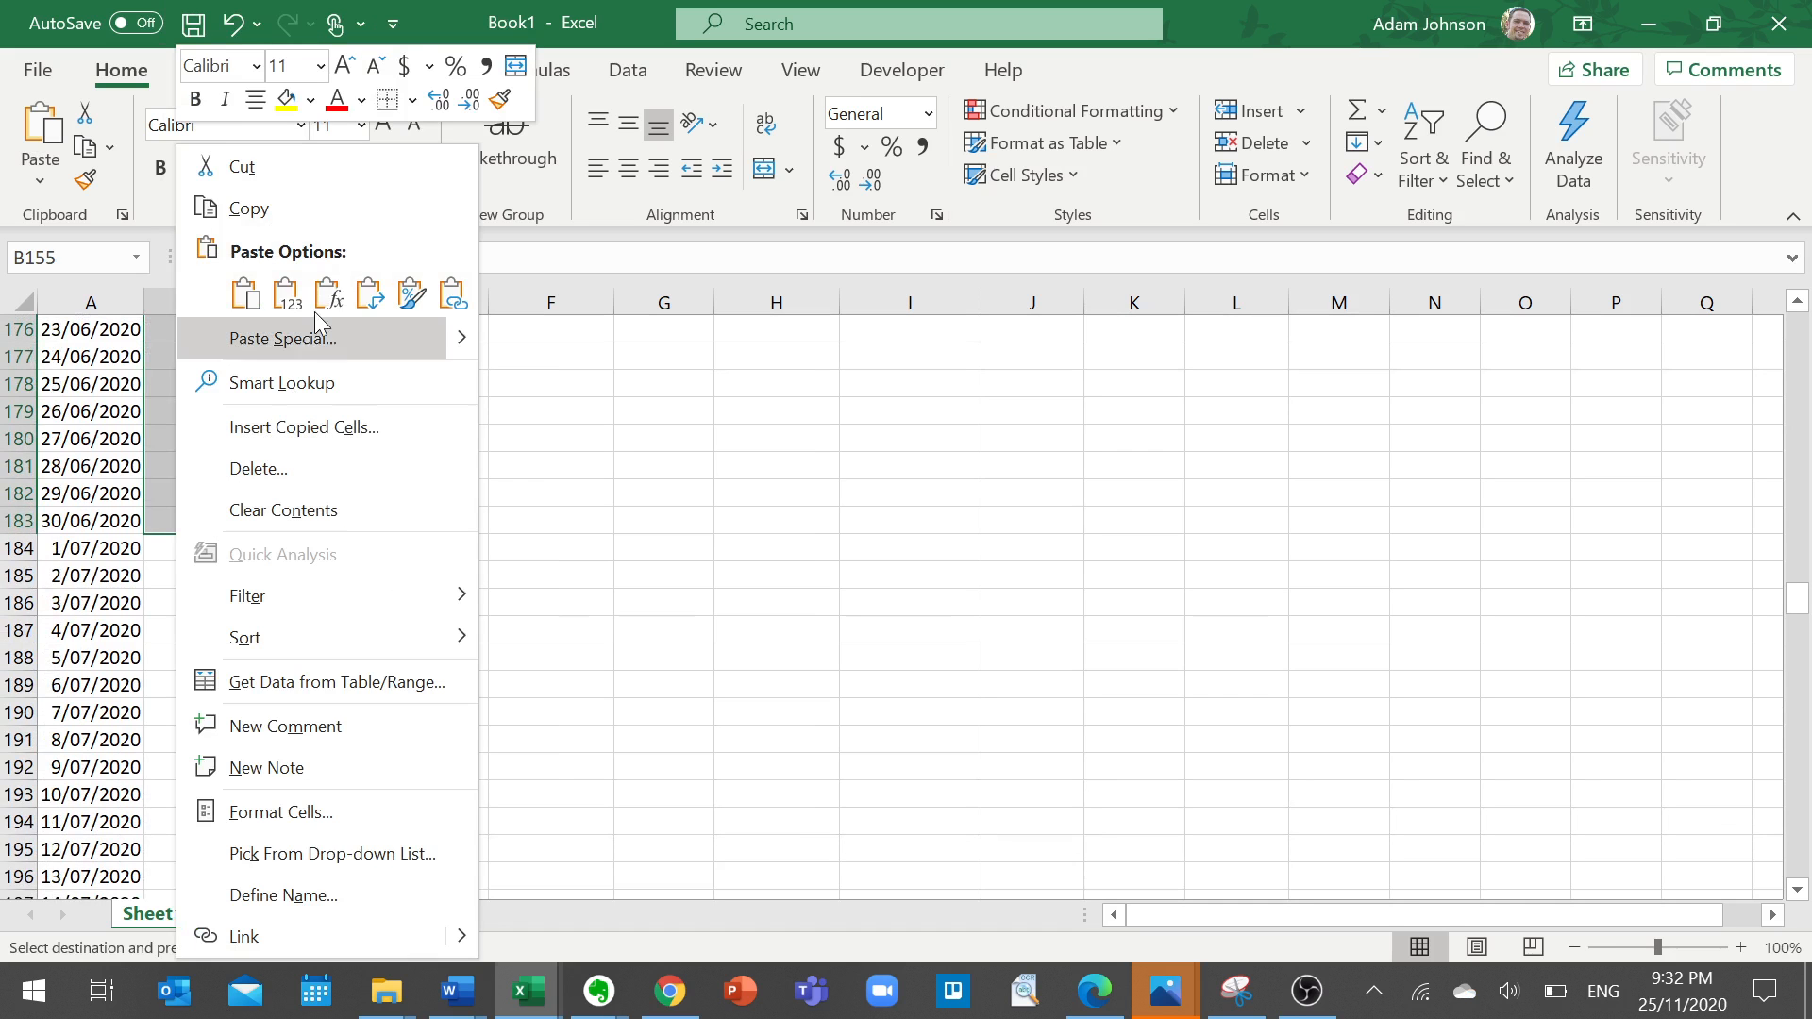
{"action": "left_click", "coordinate": [244, 295]}
{"action": "scroll", "coordinate": [356, 567], "scroll_direction": "up", "scroll_amount": 3}
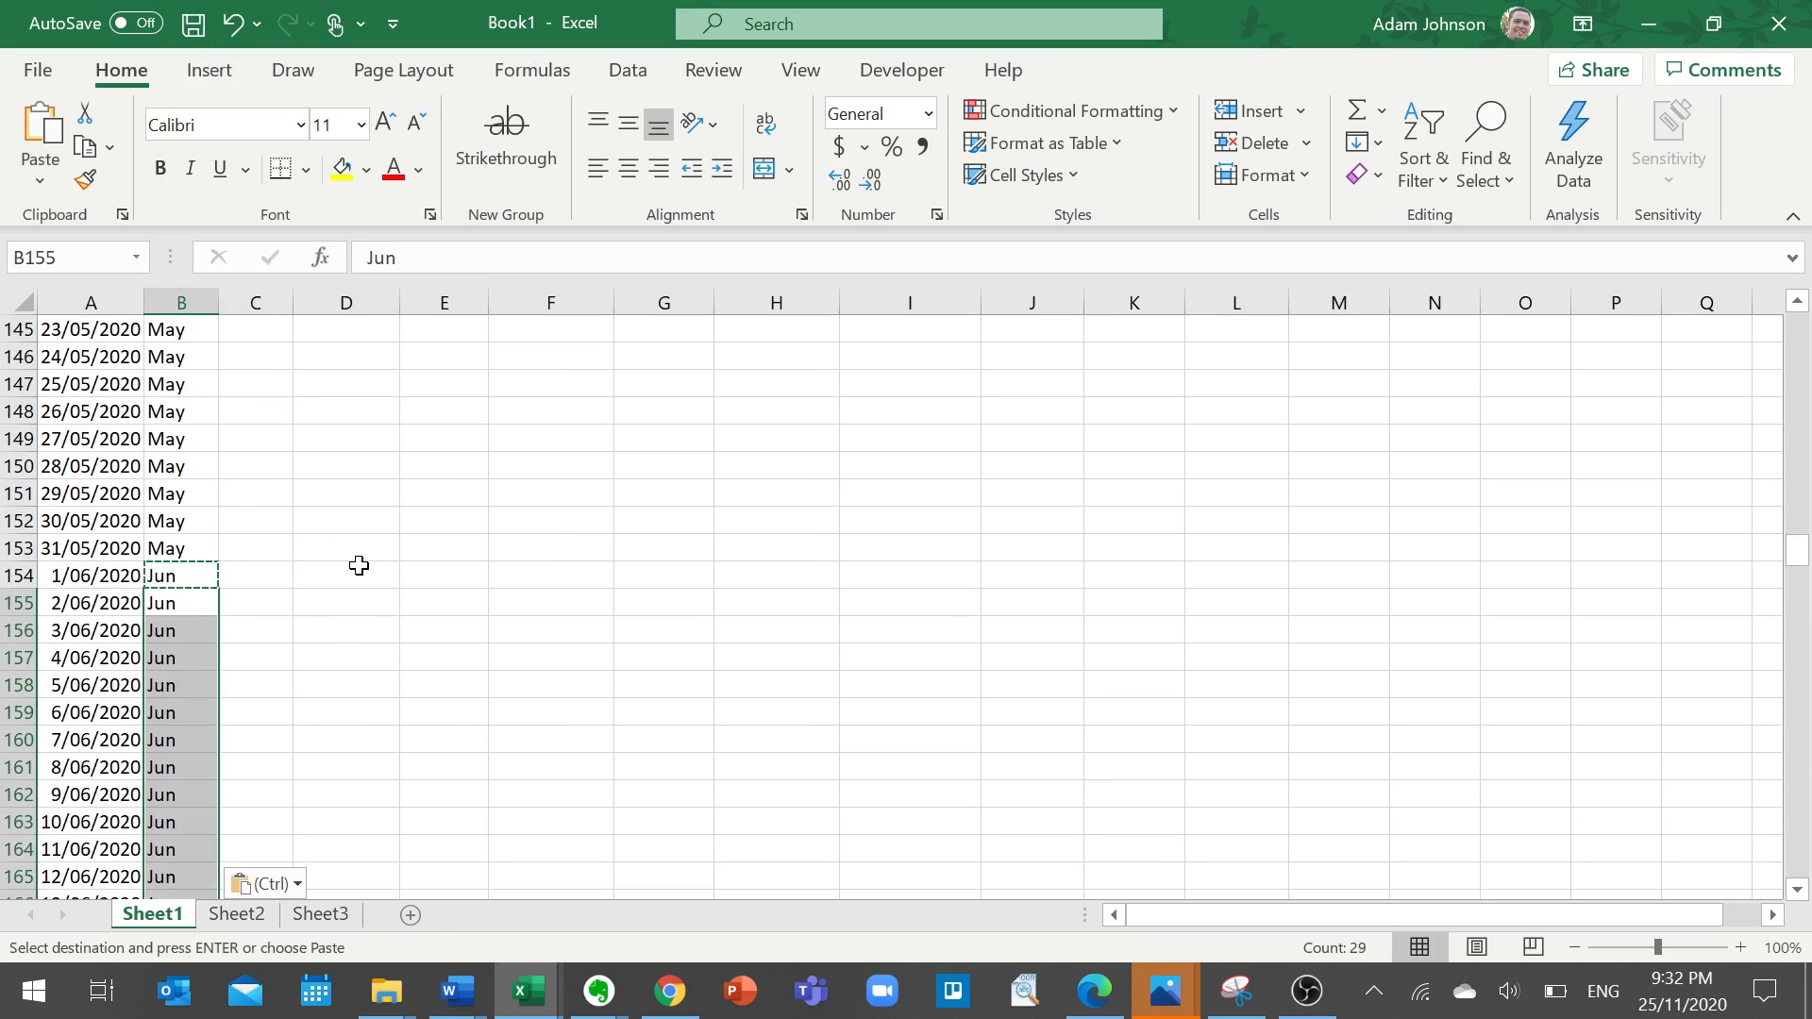
{"action": "left_click", "coordinate": [245, 555]}
{"action": "scroll", "coordinate": [357, 562], "scroll_direction": "up", "scroll_amount": 3}
{"action": "scroll", "coordinate": [369, 542], "scroll_direction": "down", "scroll_amount": 14}
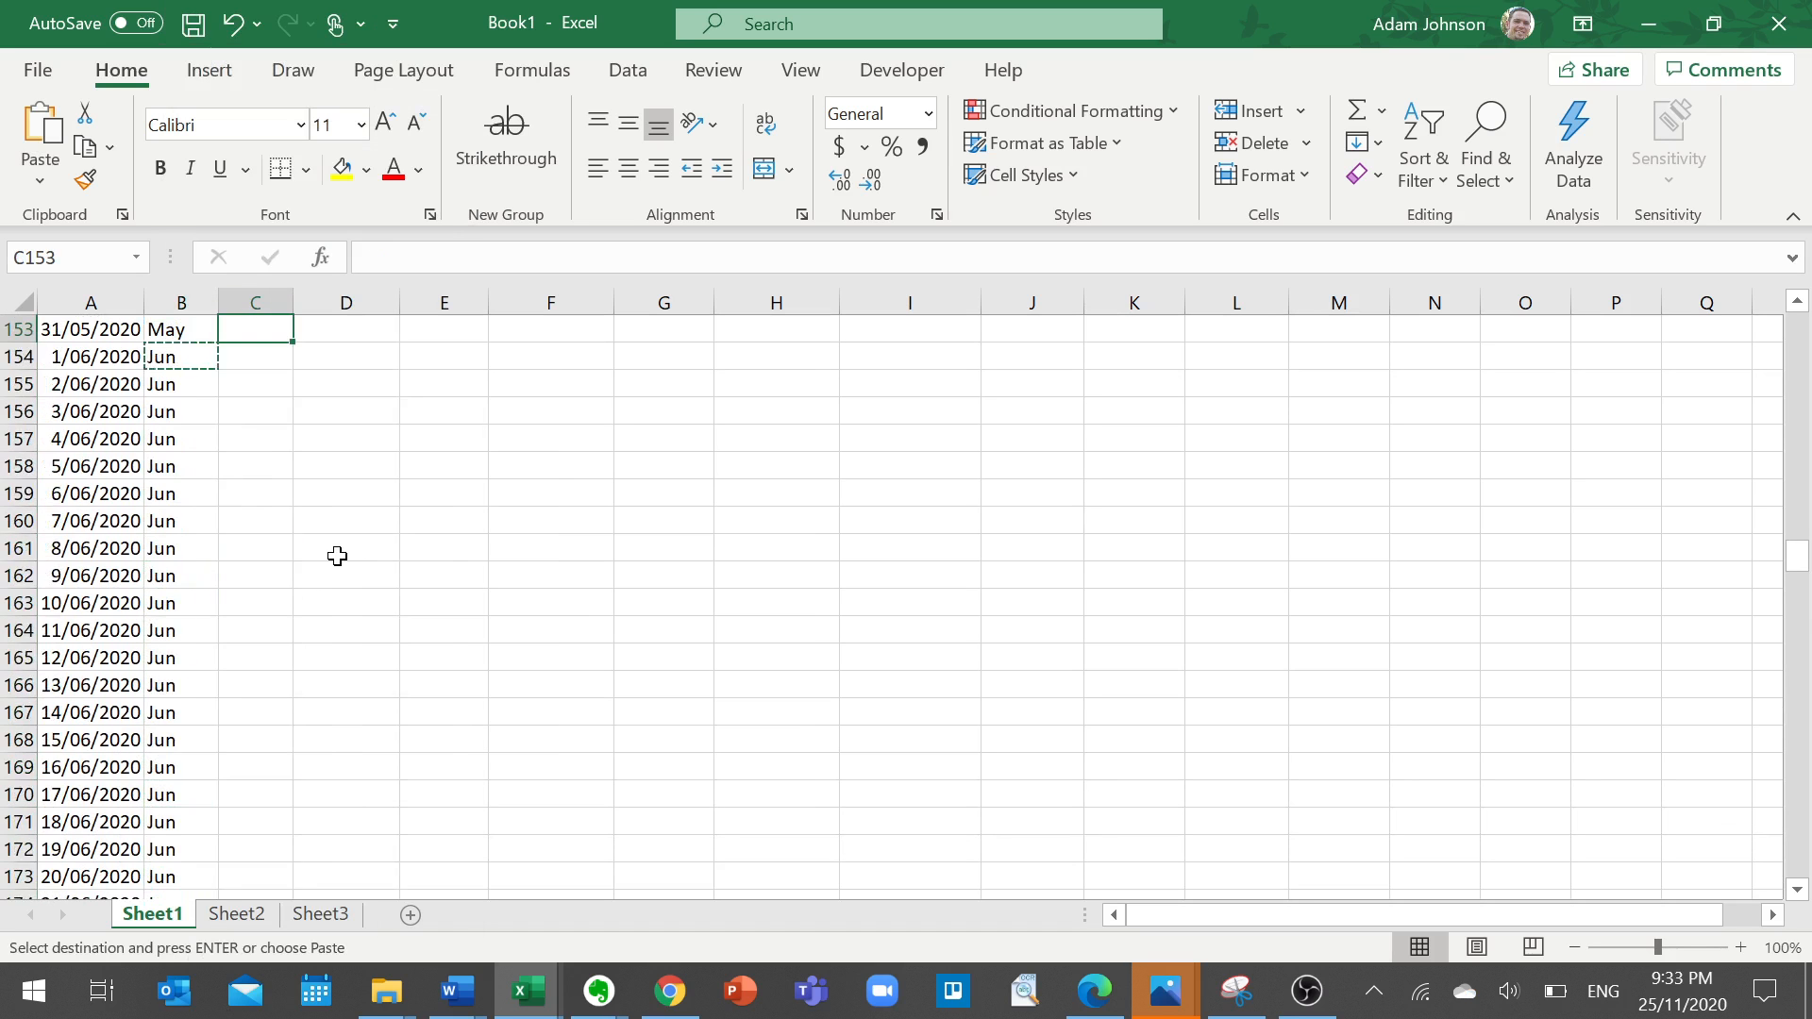
Examine the VLOOKUP formula in E2 and the date in D2 that it uses as its lookup value.
{"action": "scroll", "coordinate": [321, 558], "scroll_direction": "up", "scroll_amount": 20}
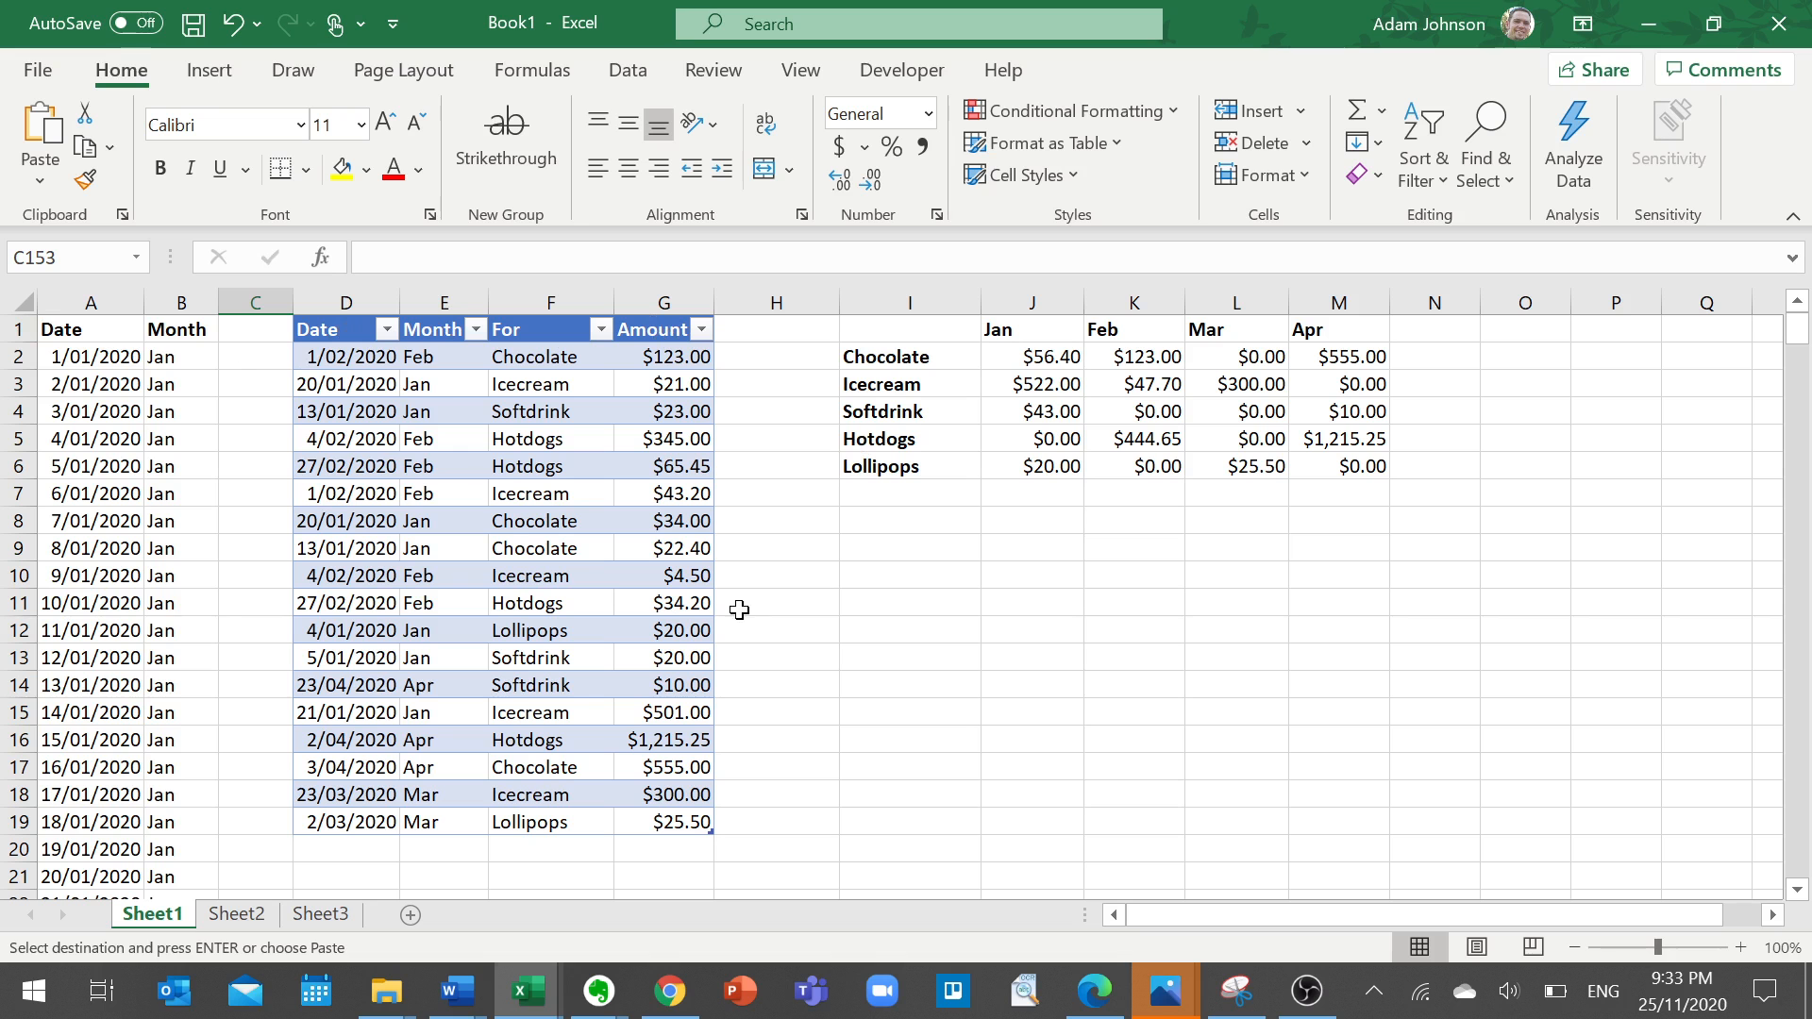
{"action": "left_click", "coordinate": [440, 357]}
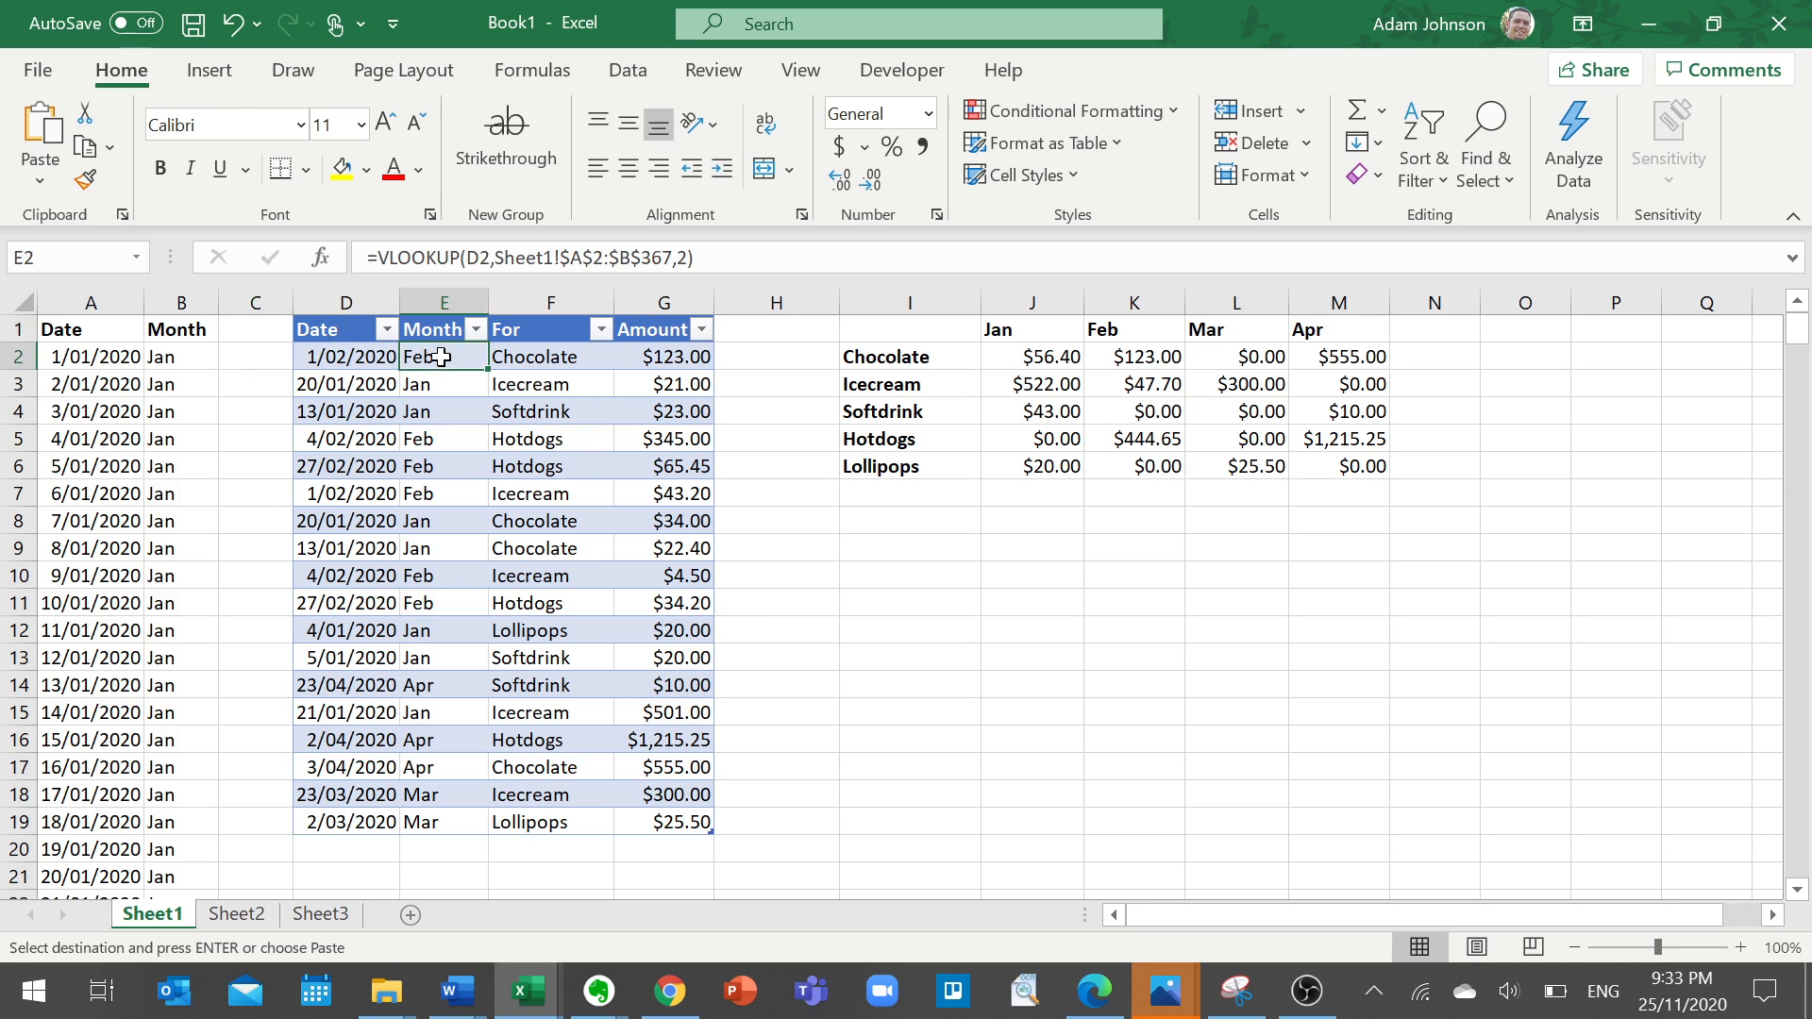
{"action": "left_click", "coordinate": [373, 358]}
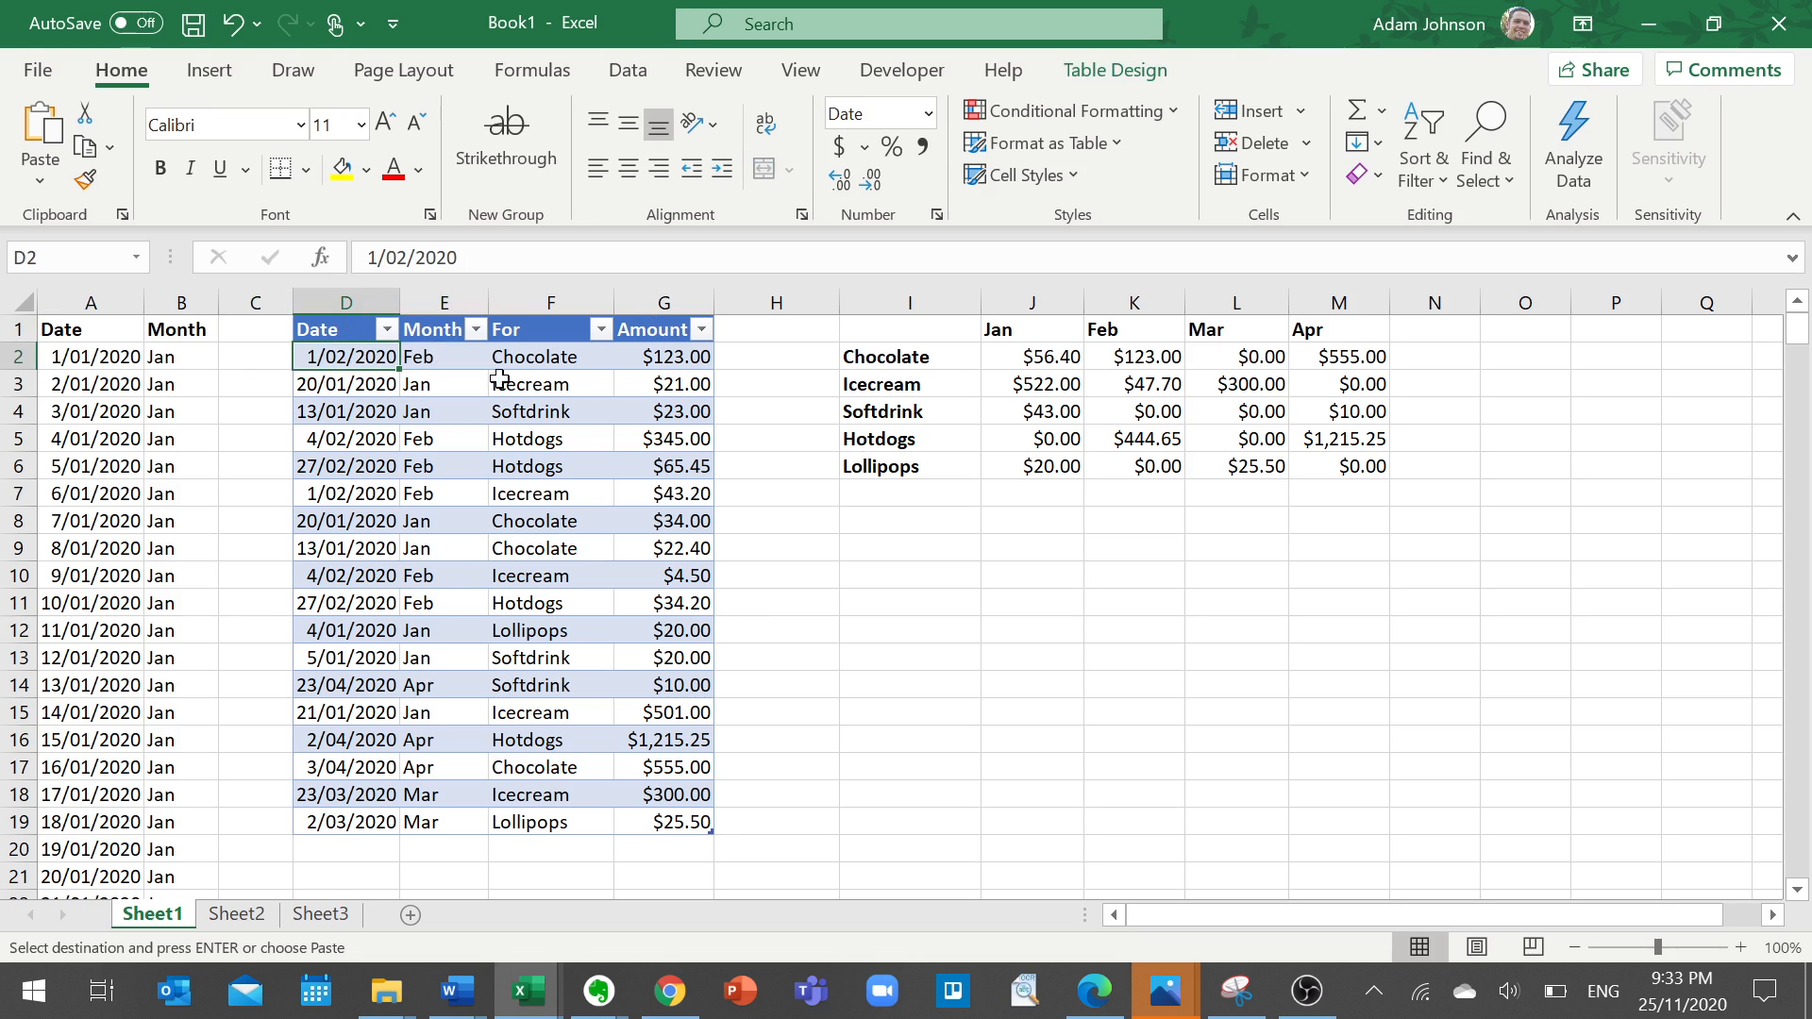
{"action": "left_click", "coordinate": [430, 360]}
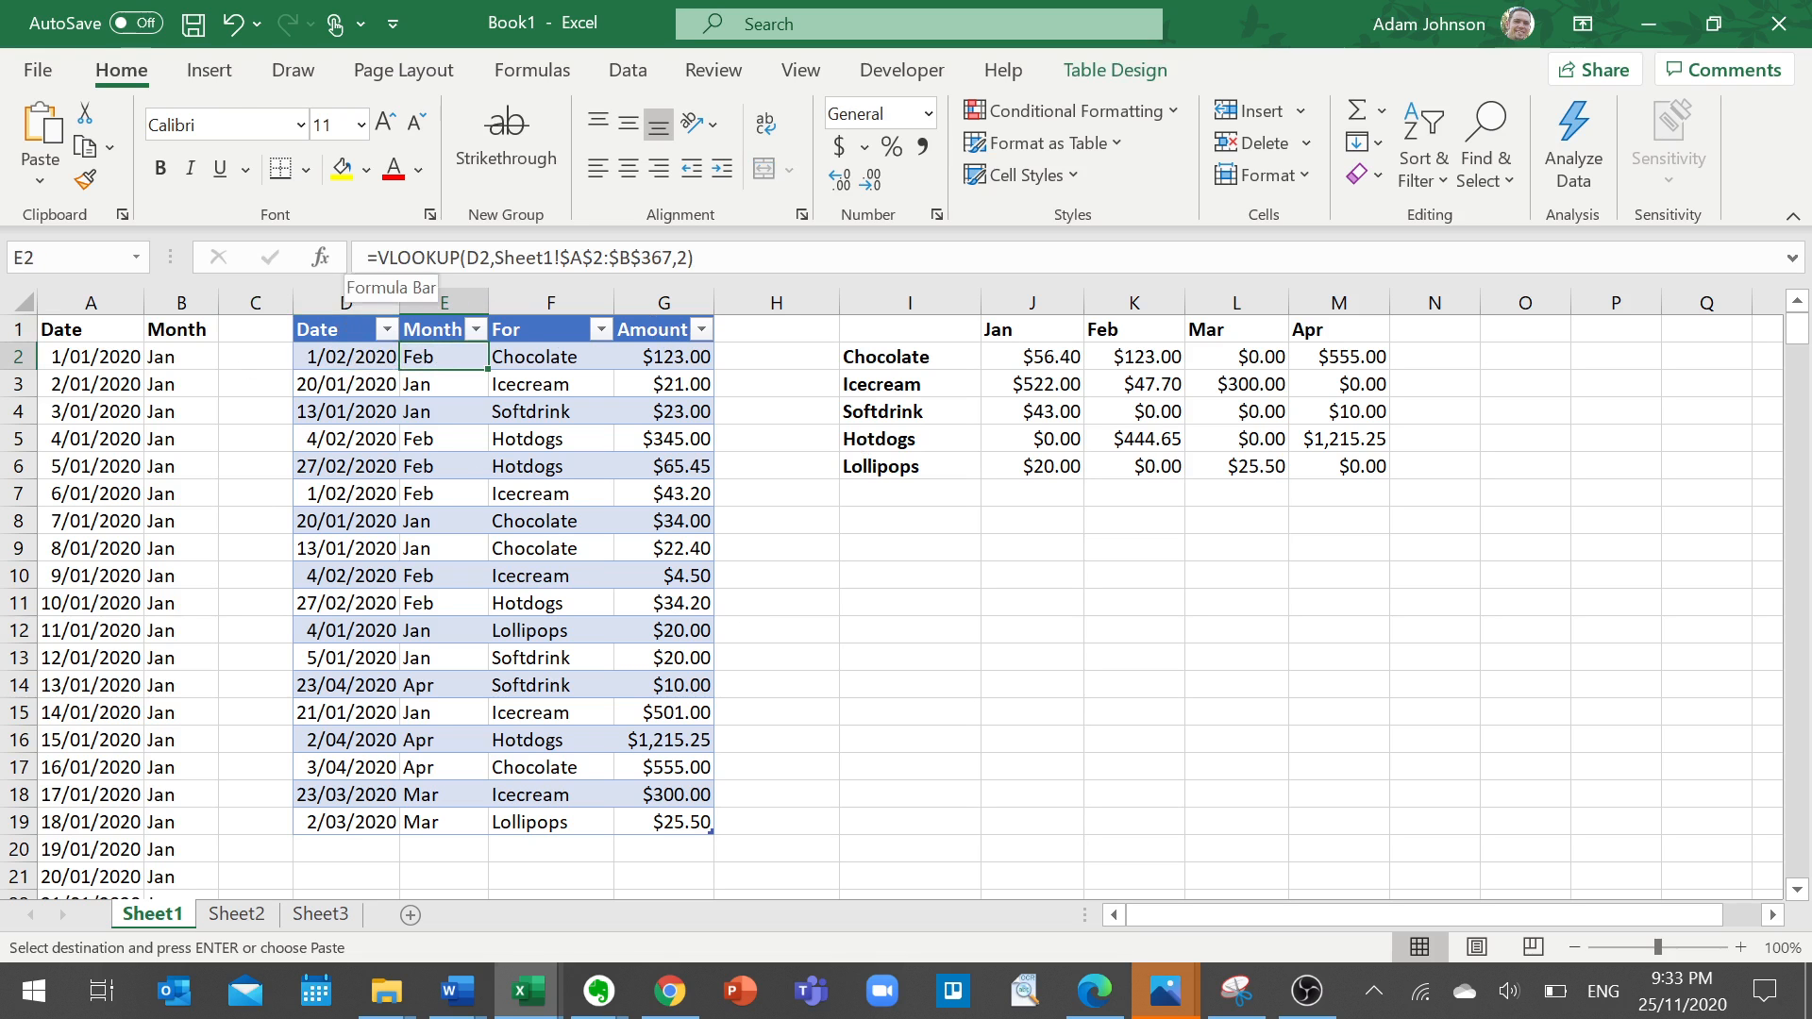
{"action": "left_click_drag", "start_coordinate": [367, 258], "coordinate": [452, 258]}
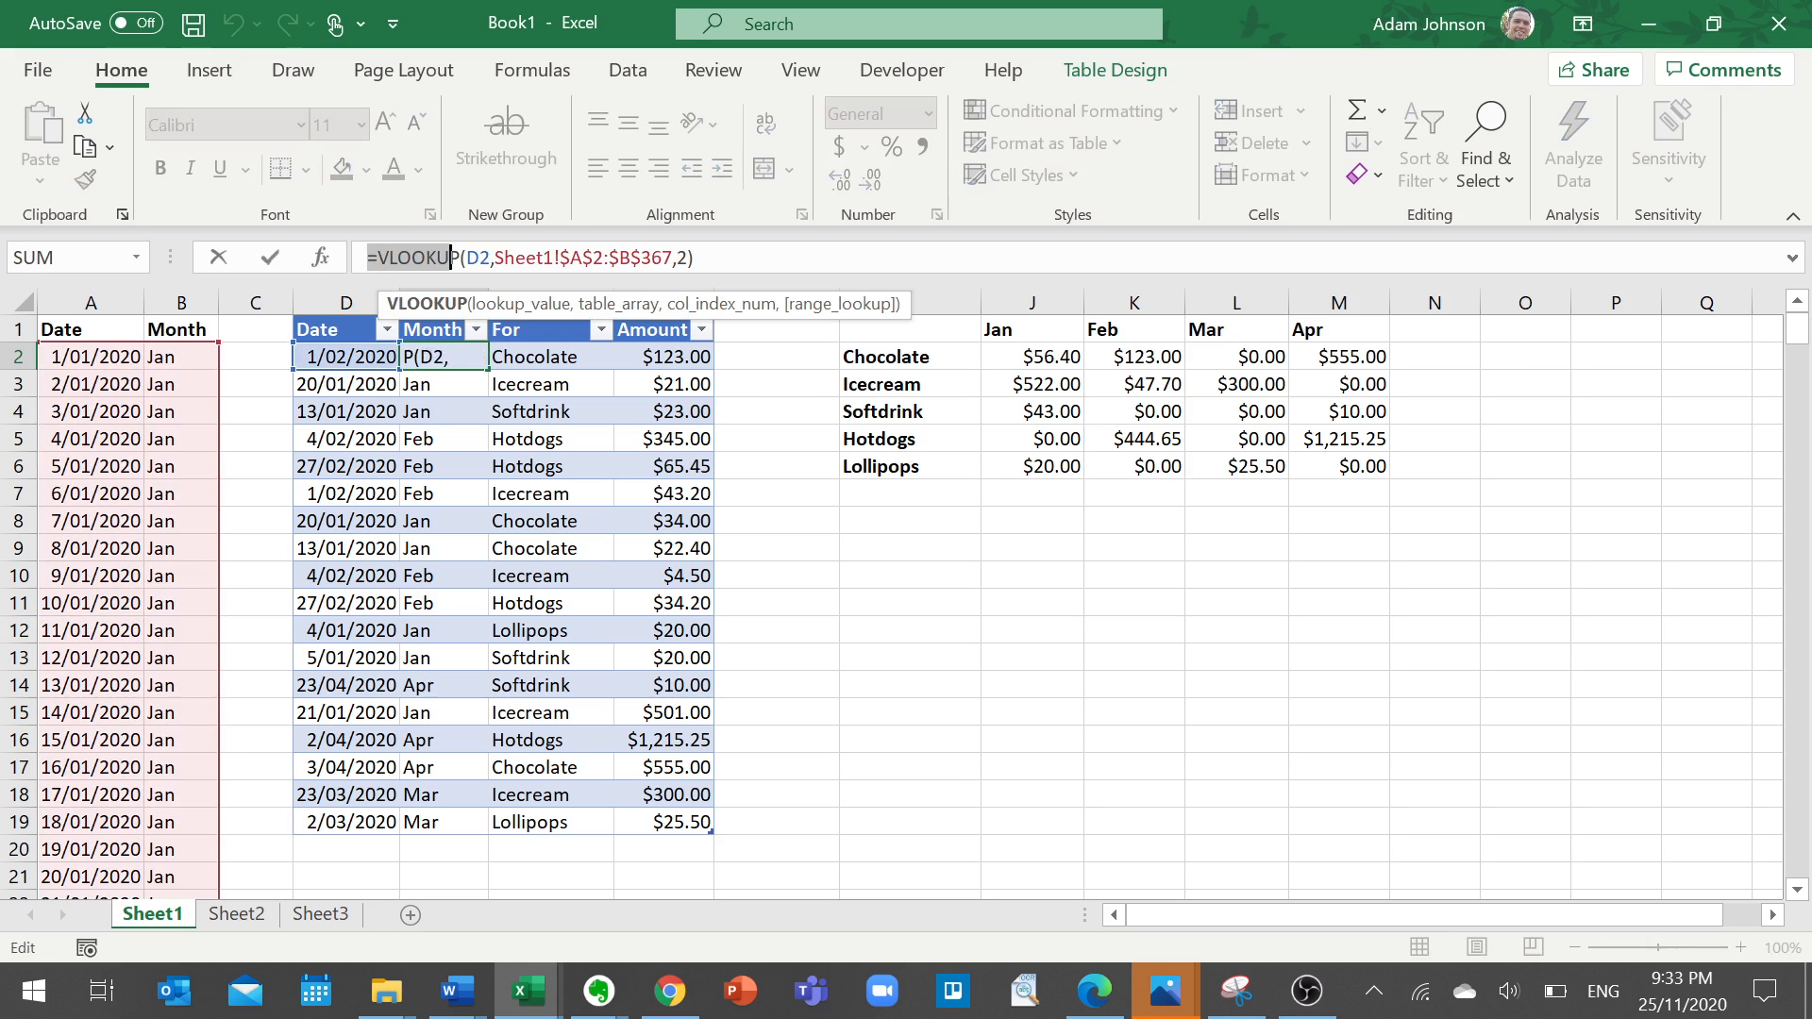
{"action": "left_click", "coordinate": [412, 257]}
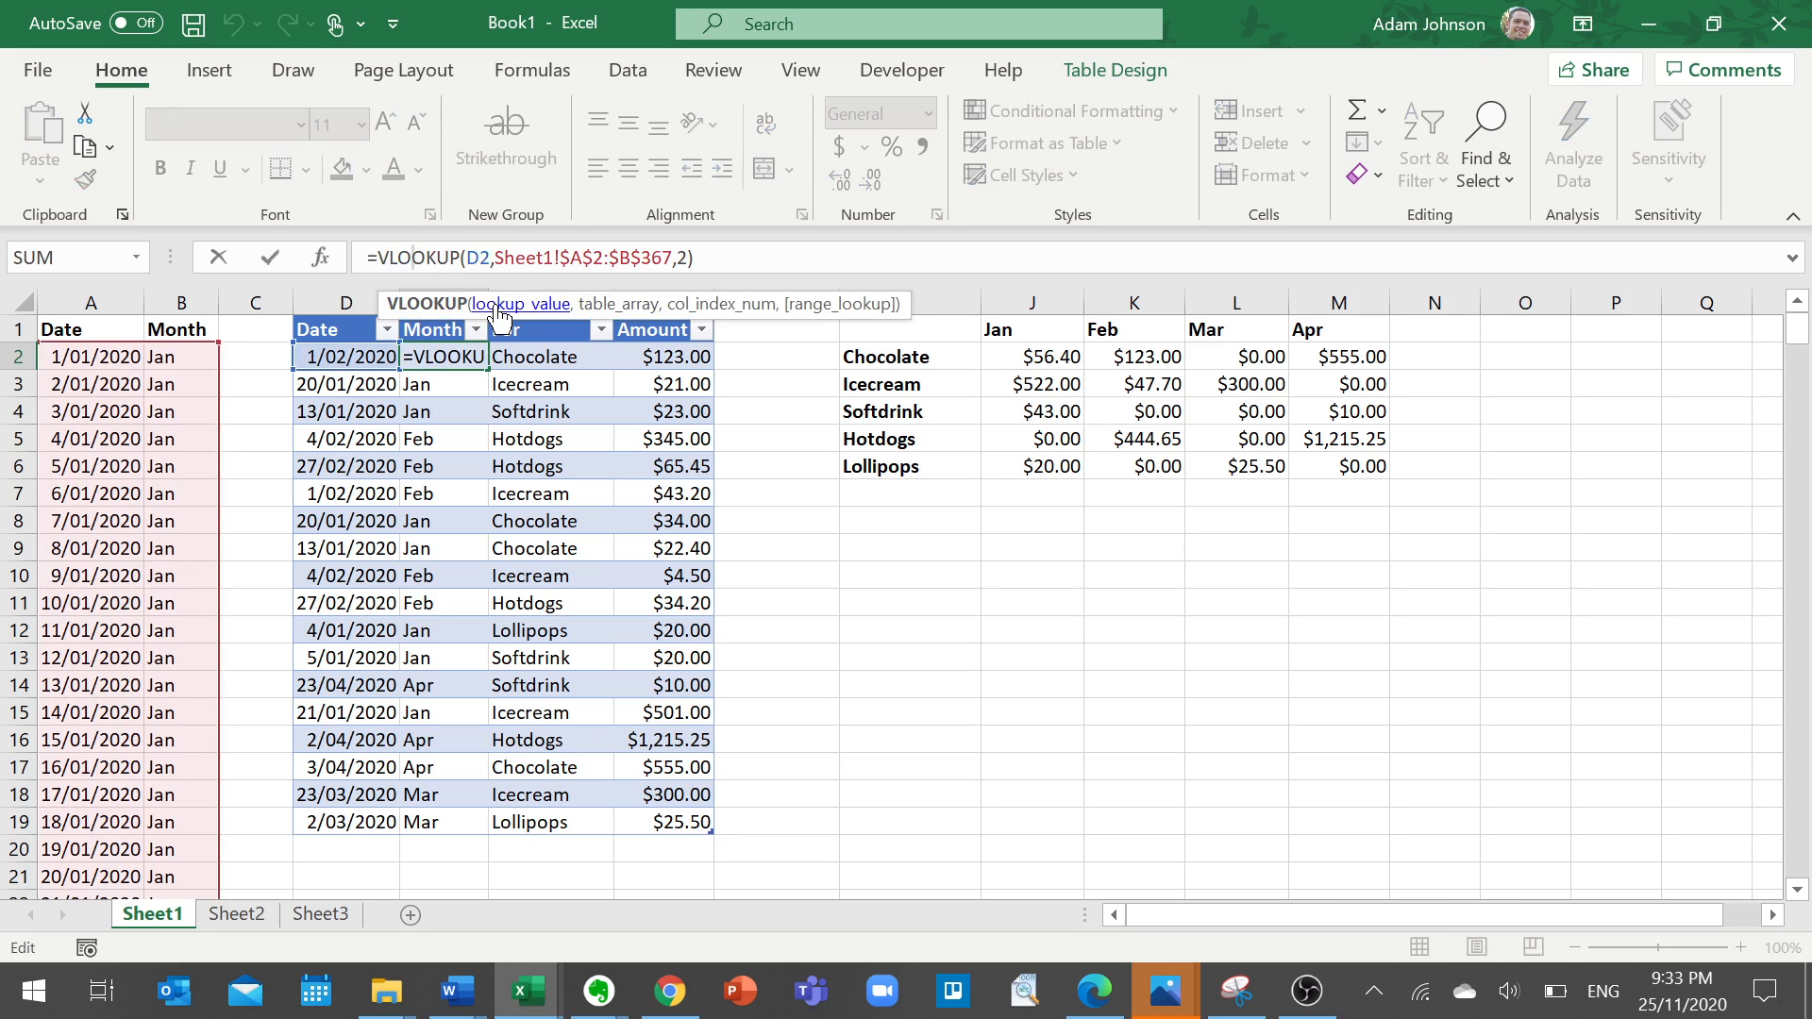
{"action": "left_click", "coordinate": [337, 357]}
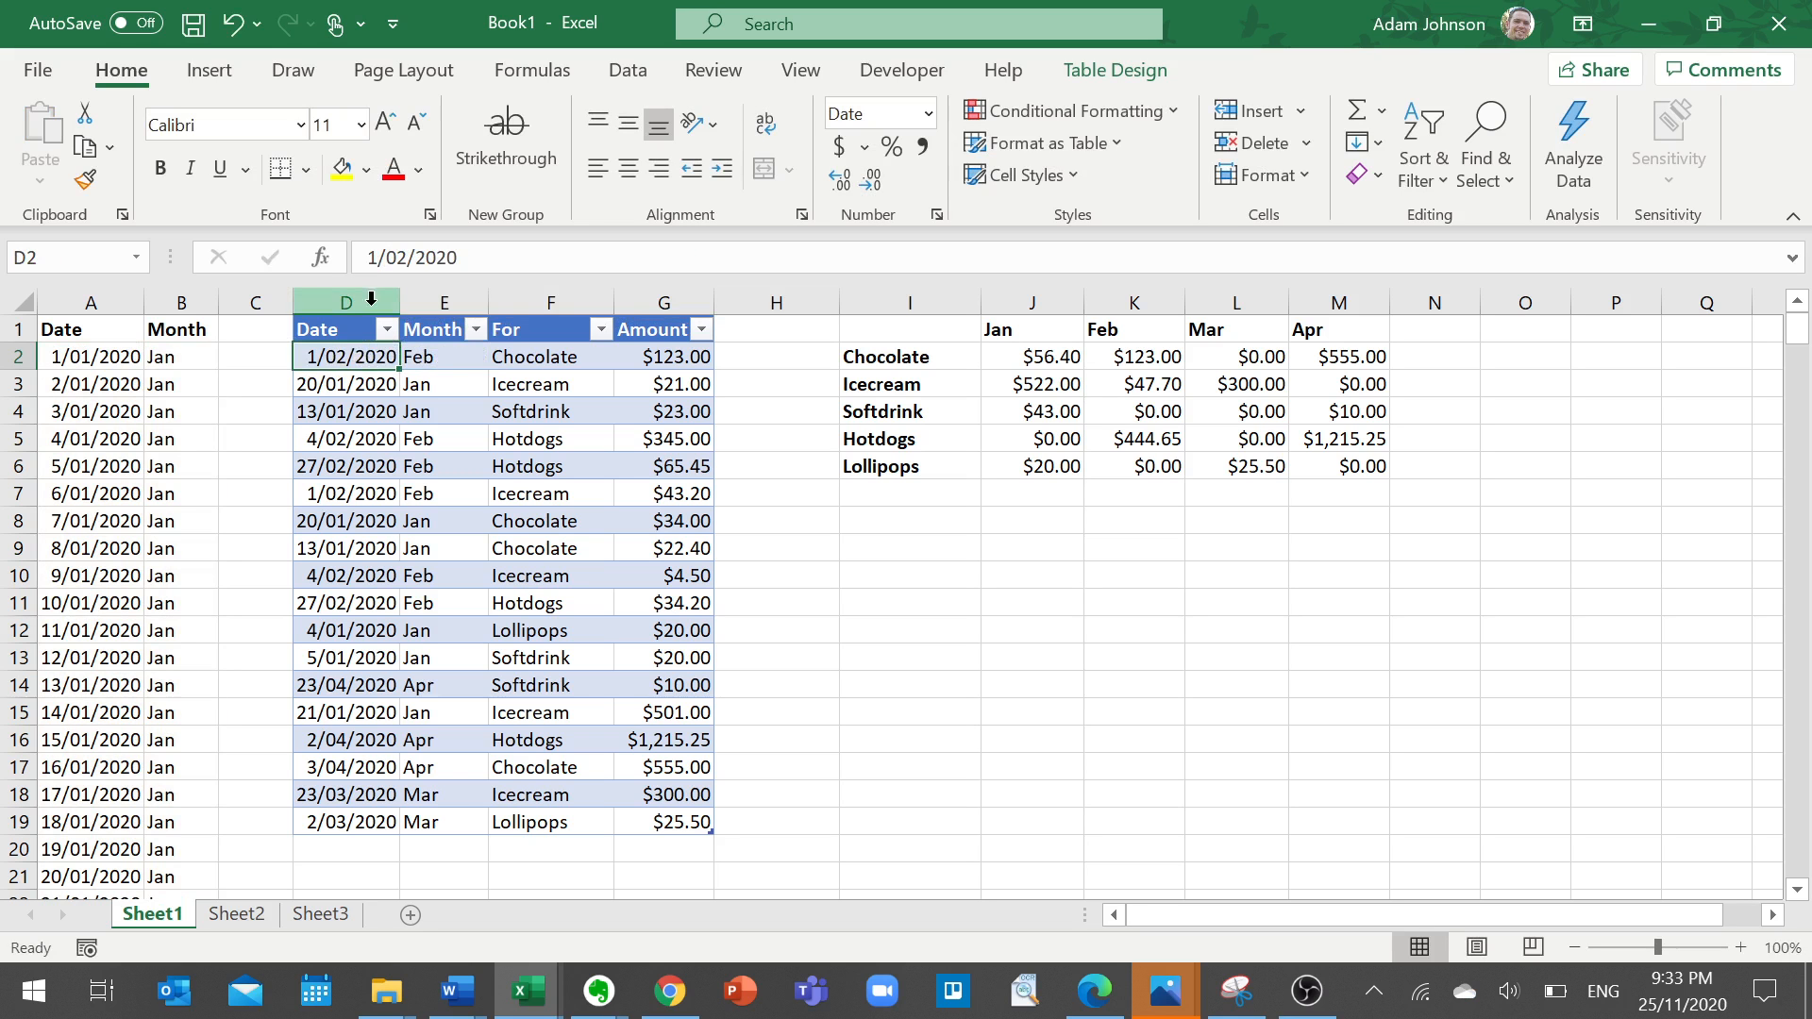
Remove the Sheet1! reference from the formula in E2 so it reads =VLOOKUP(D2,$A$2:$B$367,2).
{"action": "left_click", "coordinate": [439, 355]}
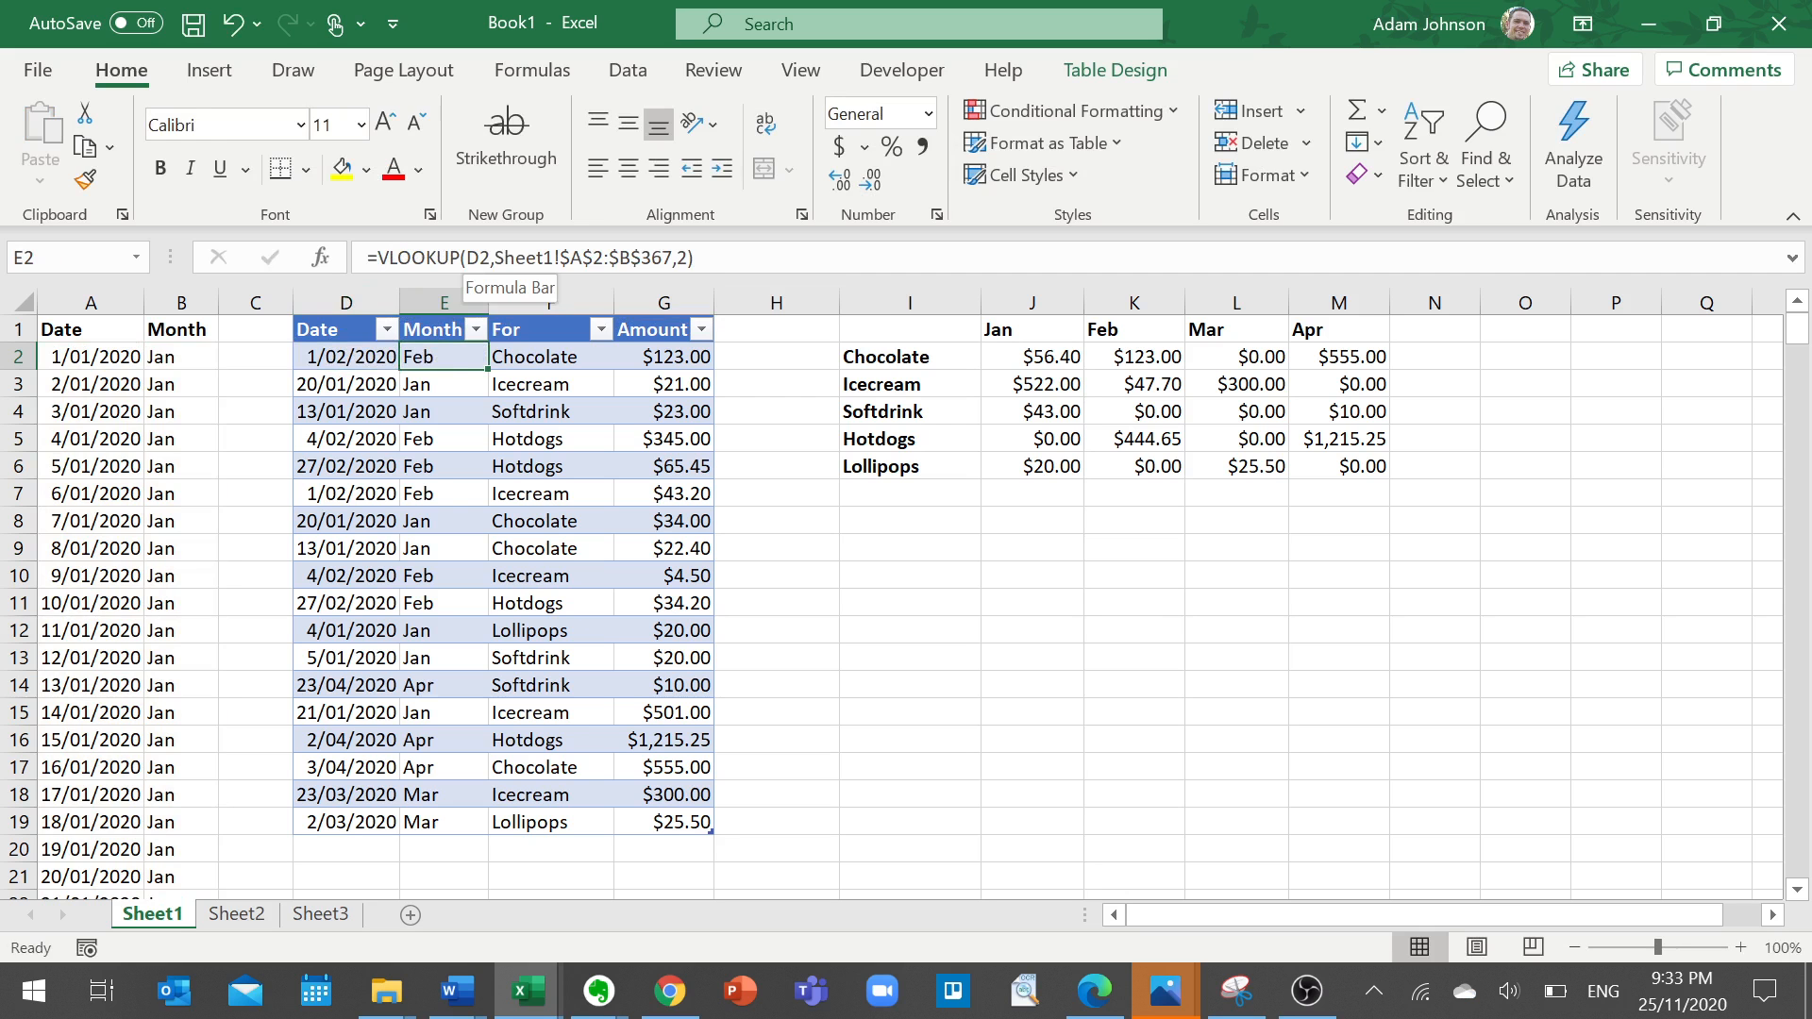
{"action": "left_click", "coordinate": [564, 257]}
{"action": "key", "text": "BackSpace"}
{"action": "key", "text": "BackSpace"}
{"action": "key", "text": "BackSpace"}
{"action": "key", "text": "BackSpace"}
{"action": "key", "text": "BackSpace"}
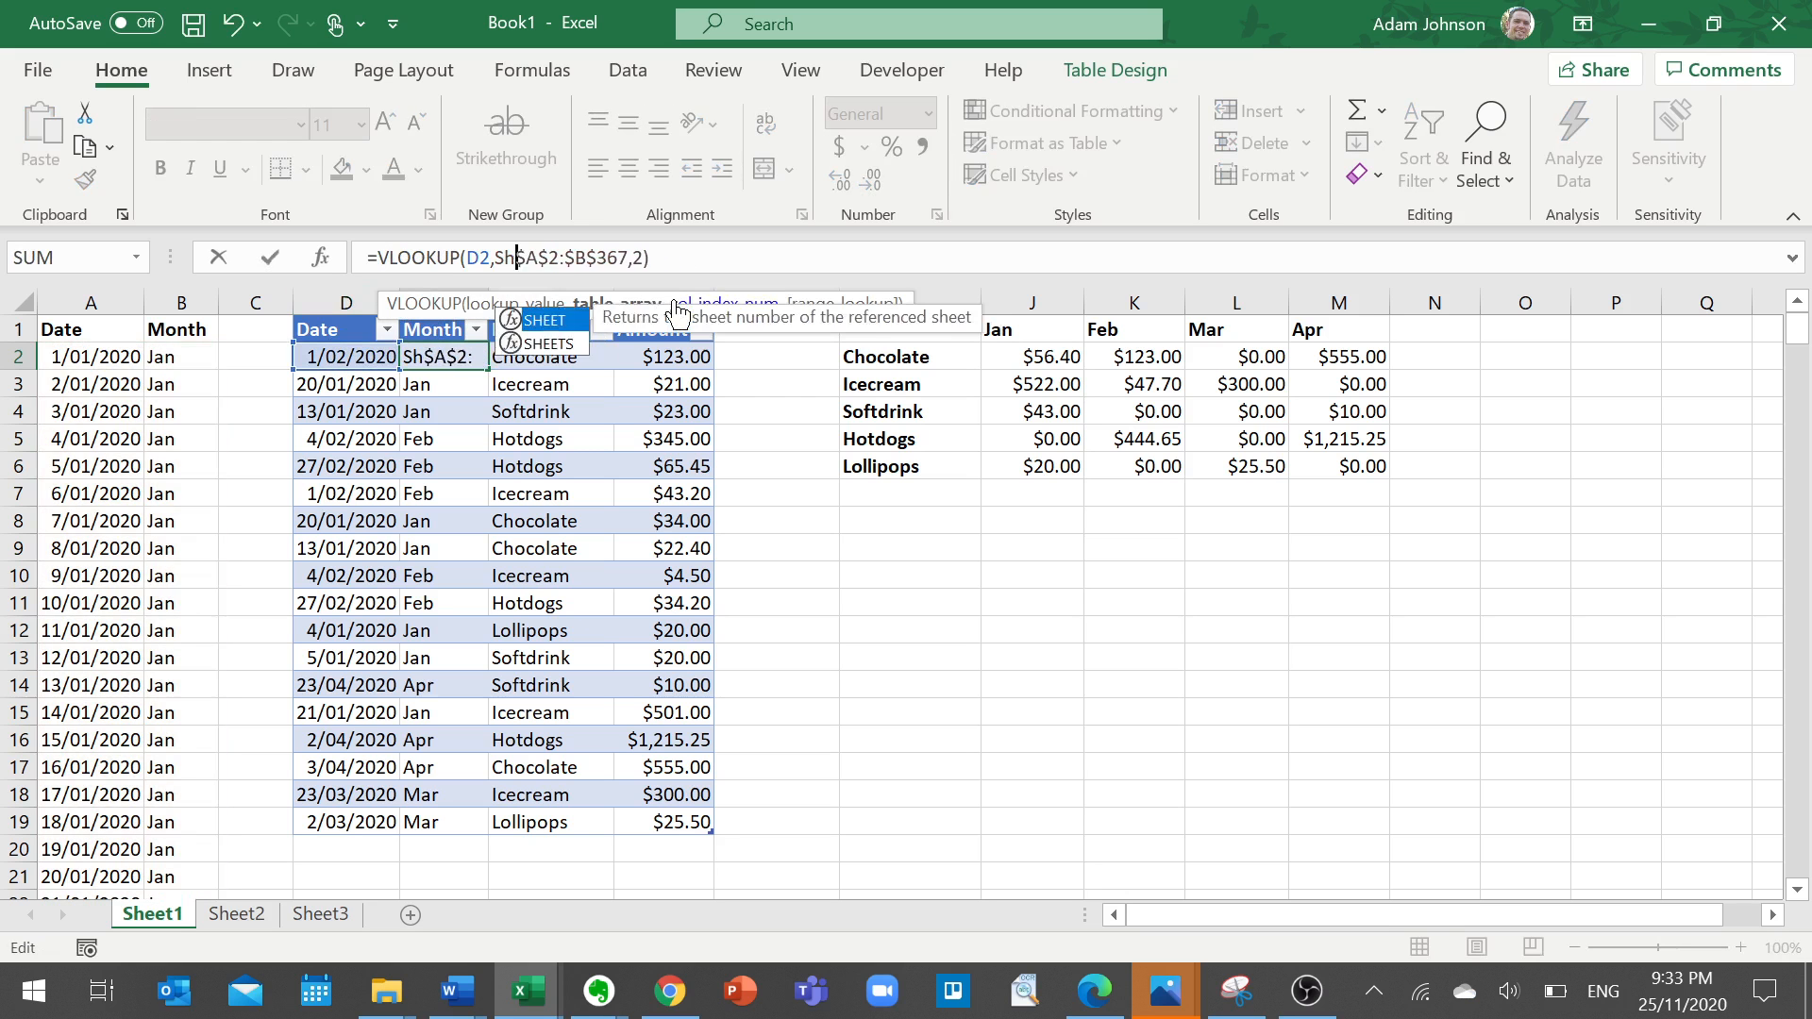
{"action": "key", "text": "BackSpace"}
{"action": "key", "text": "BackSpace"}
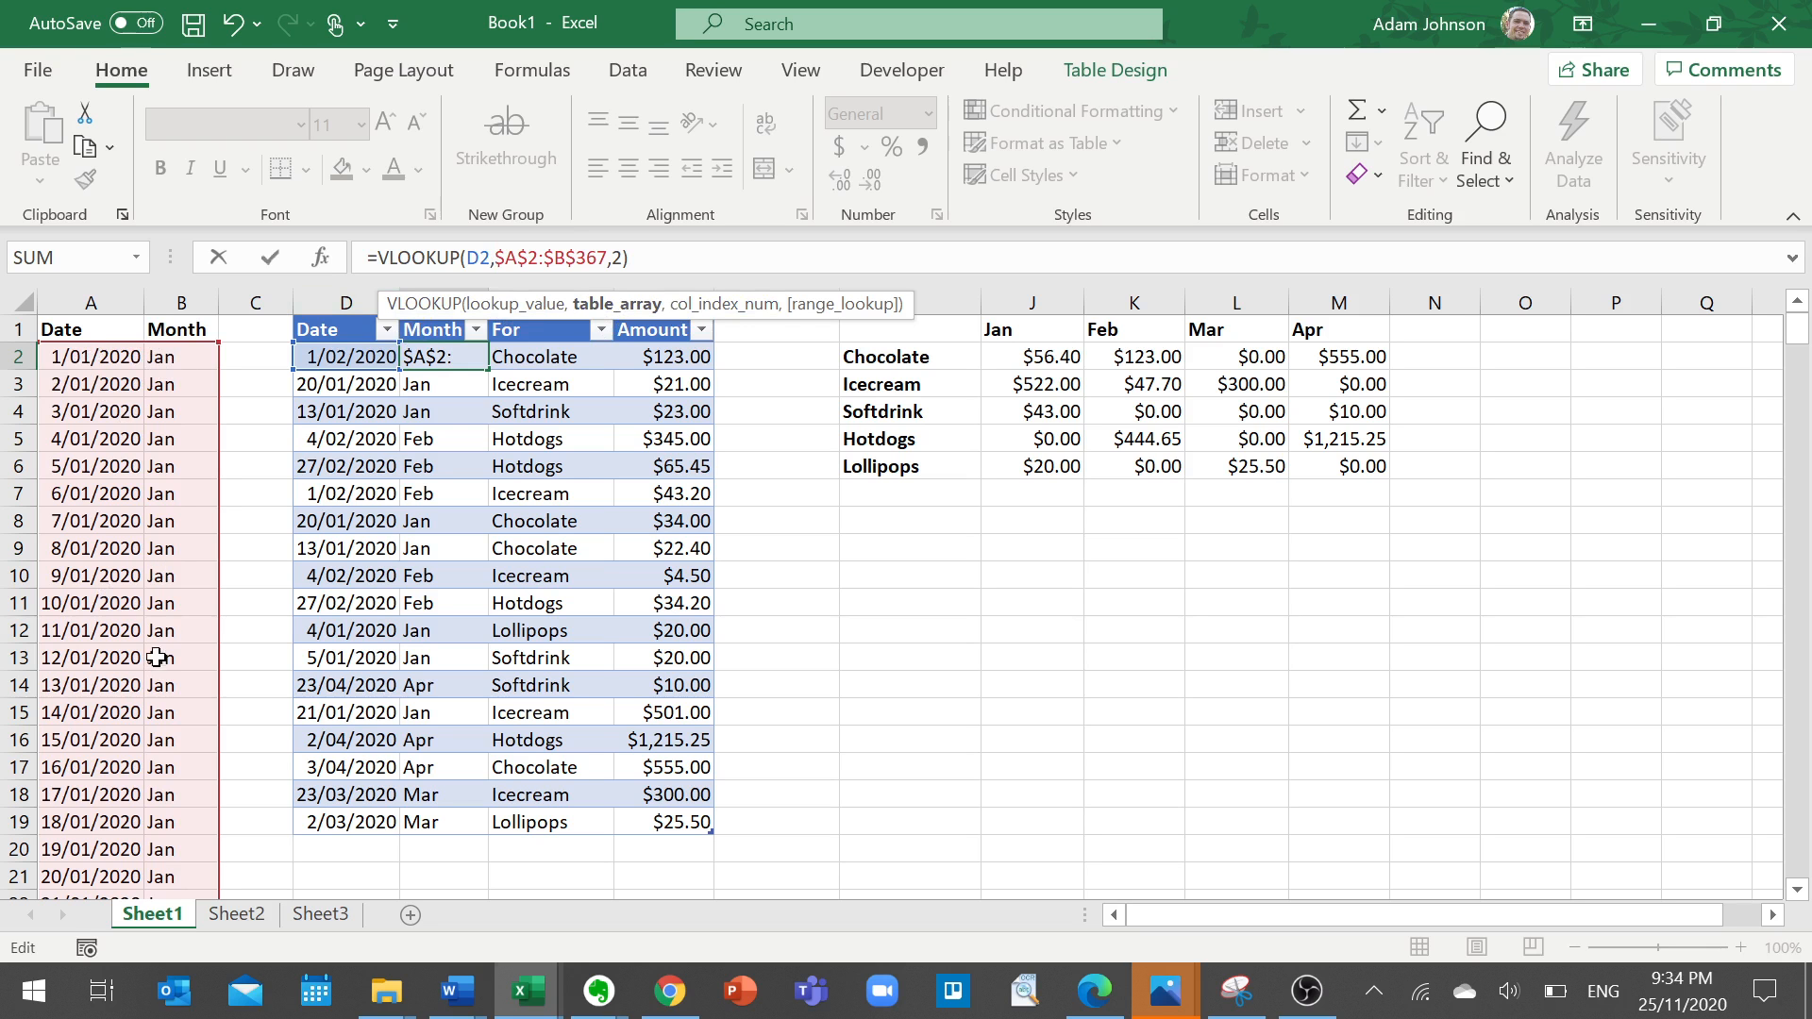
{"action": "left_click", "coordinate": [613, 257]}
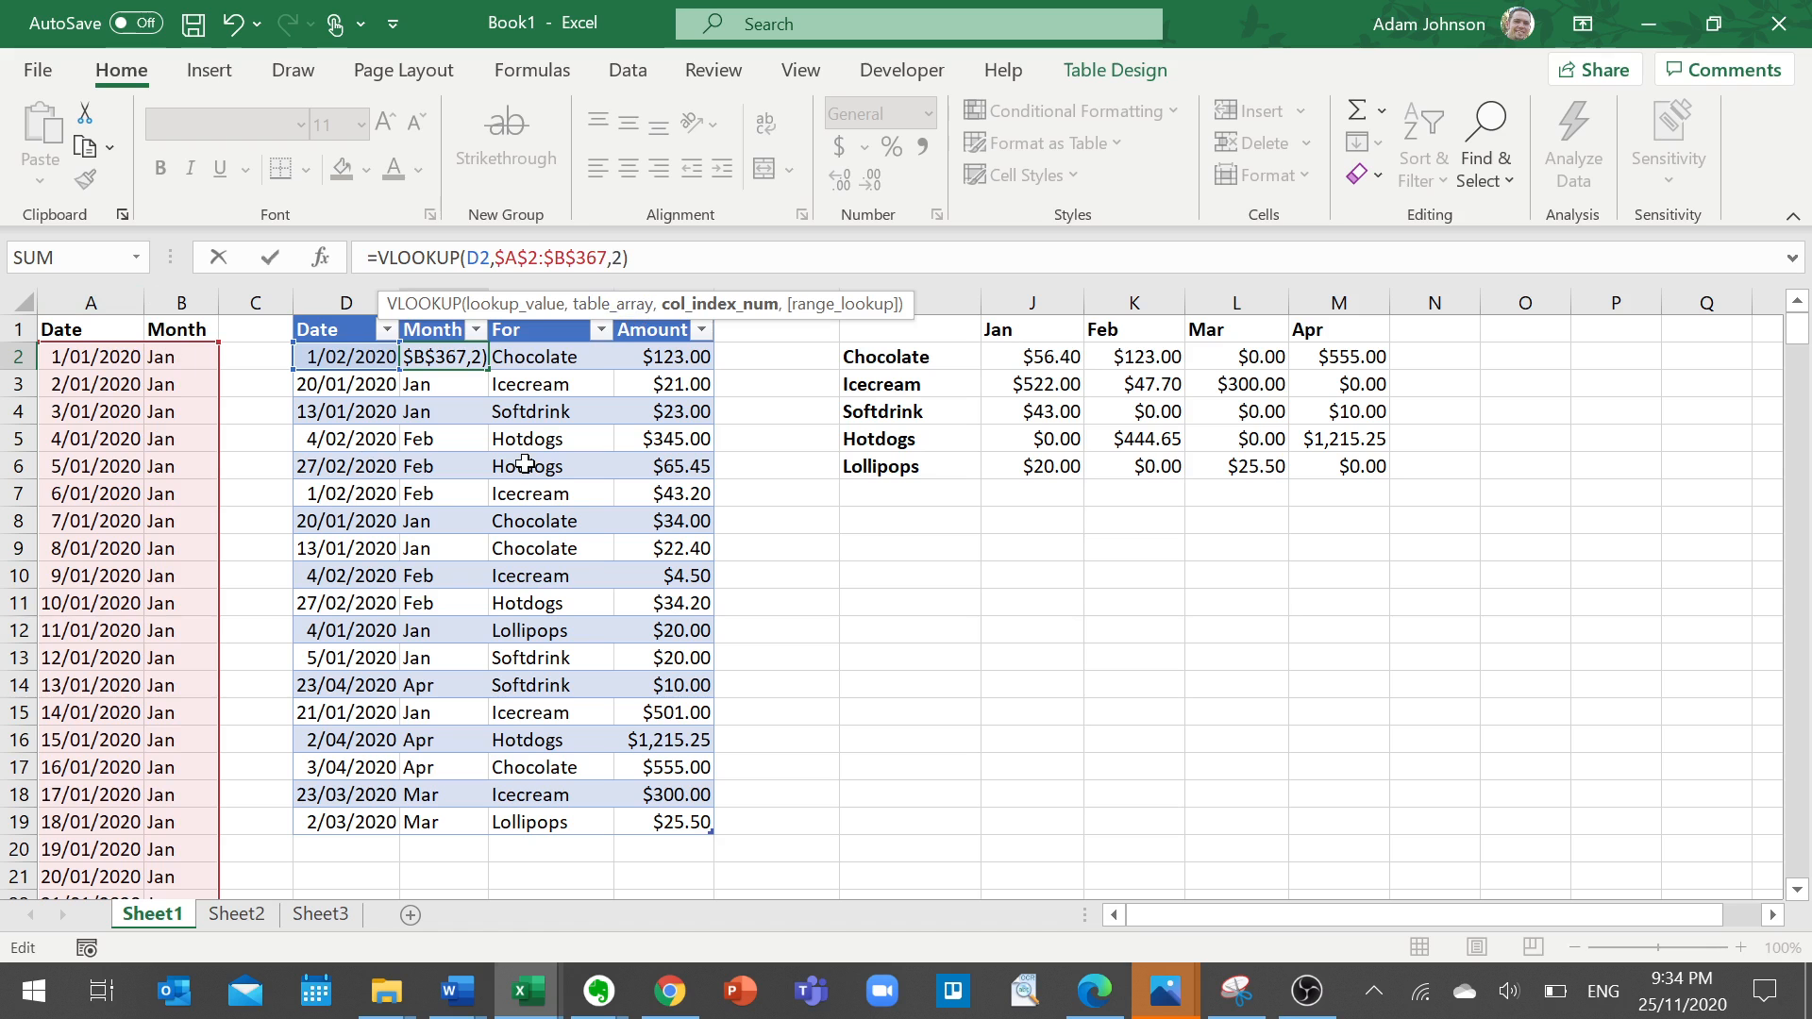
{"action": "left_click", "coordinate": [507, 258]}
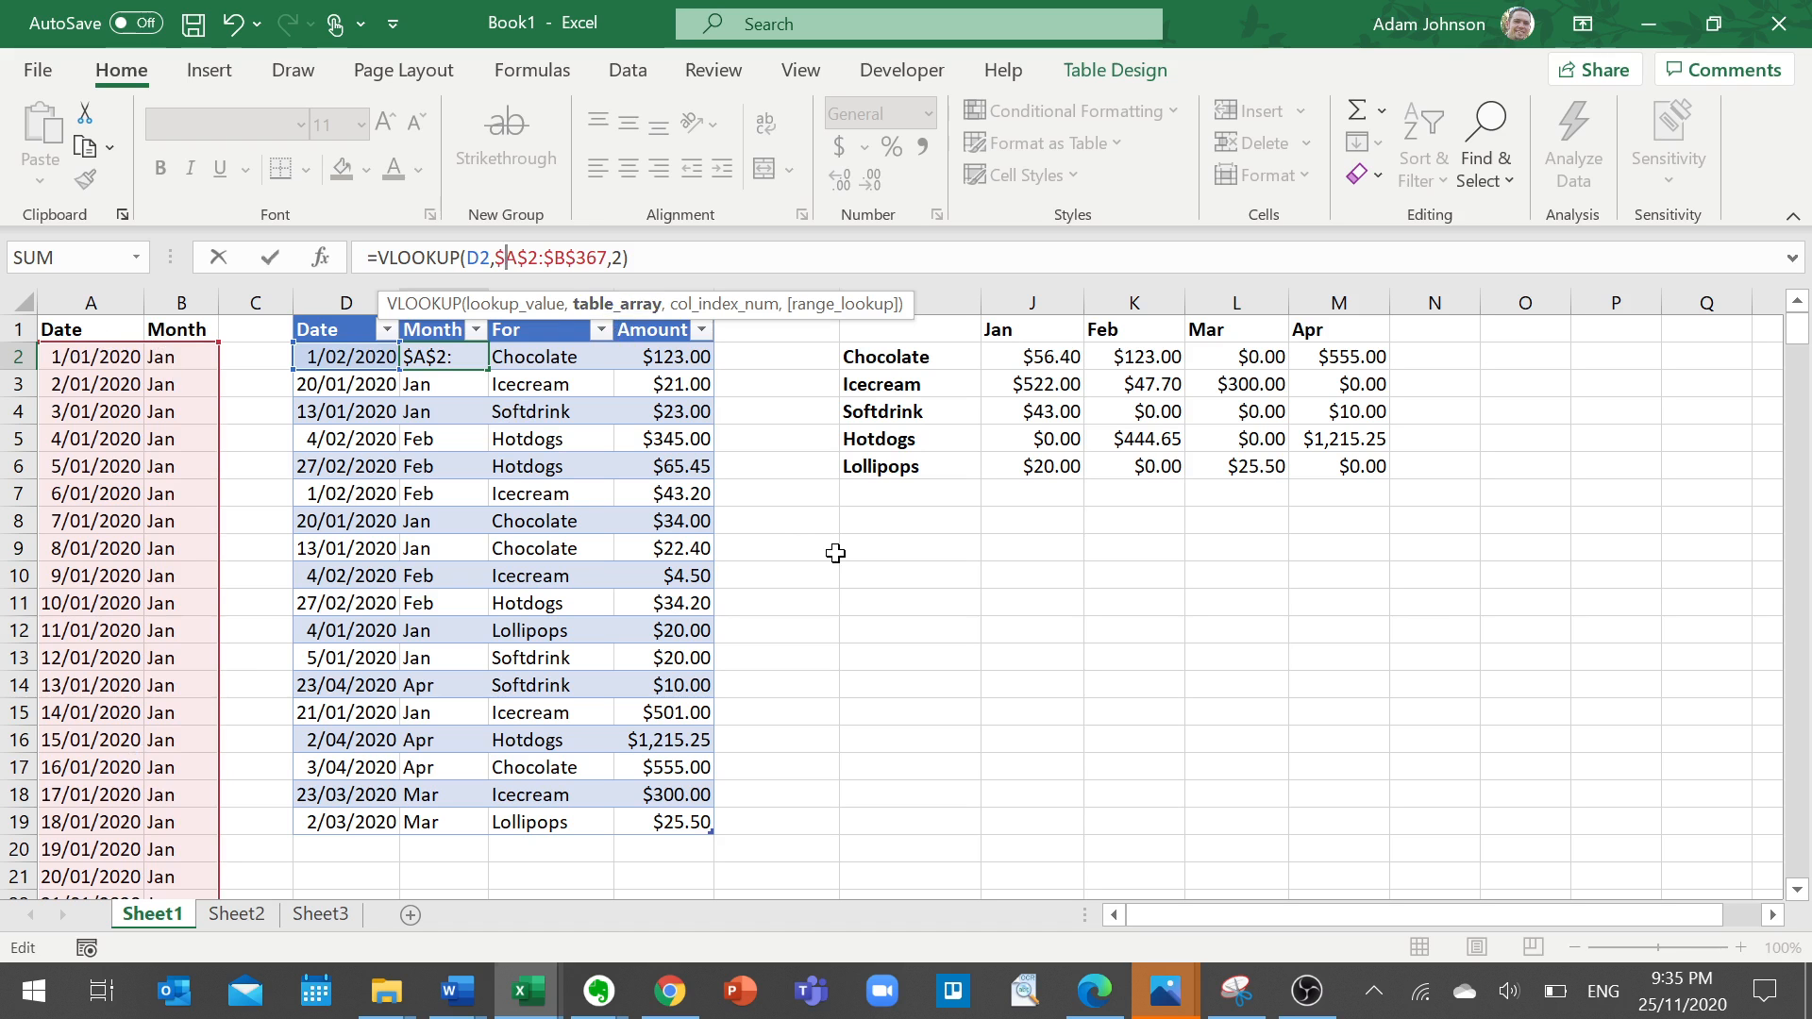
{"action": "key", "text": "Return"}
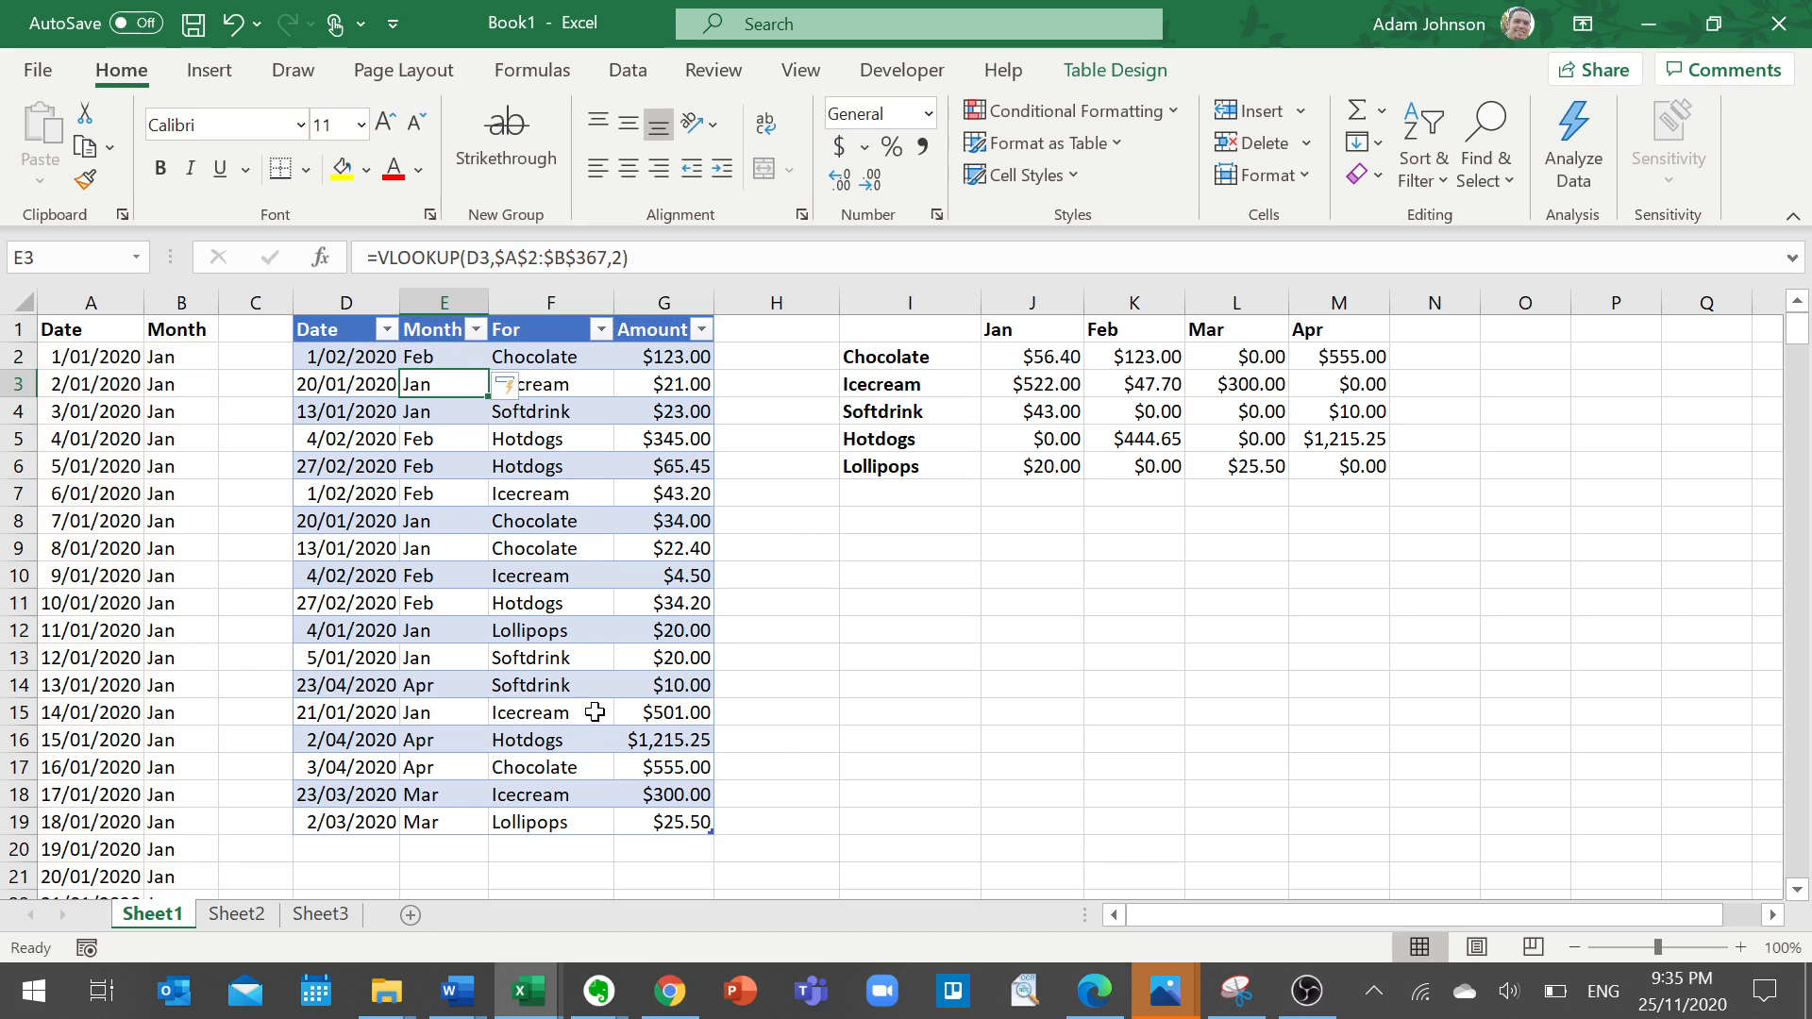
Convert the monthly summary range I1:M6 into a table with headers.
{"action": "left_click", "coordinate": [331, 330]}
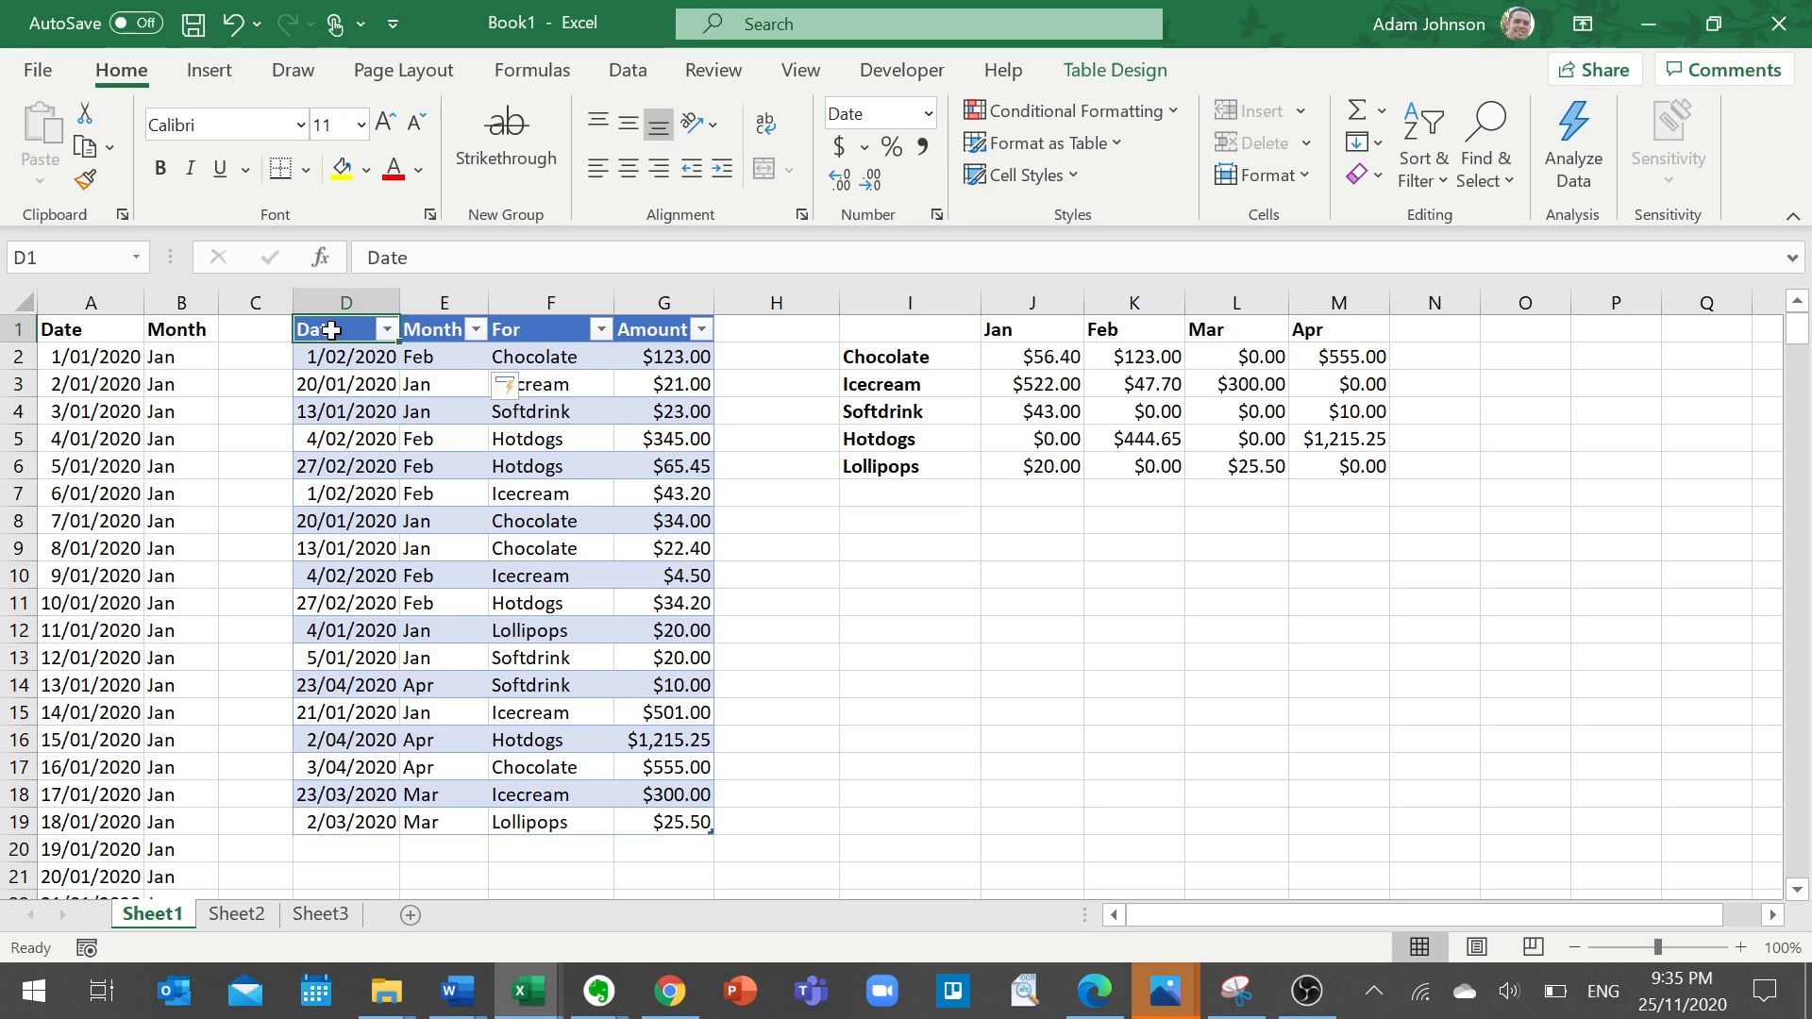
{"action": "left_click_drag", "start_coordinate": [892, 335], "coordinate": [1335, 470]}
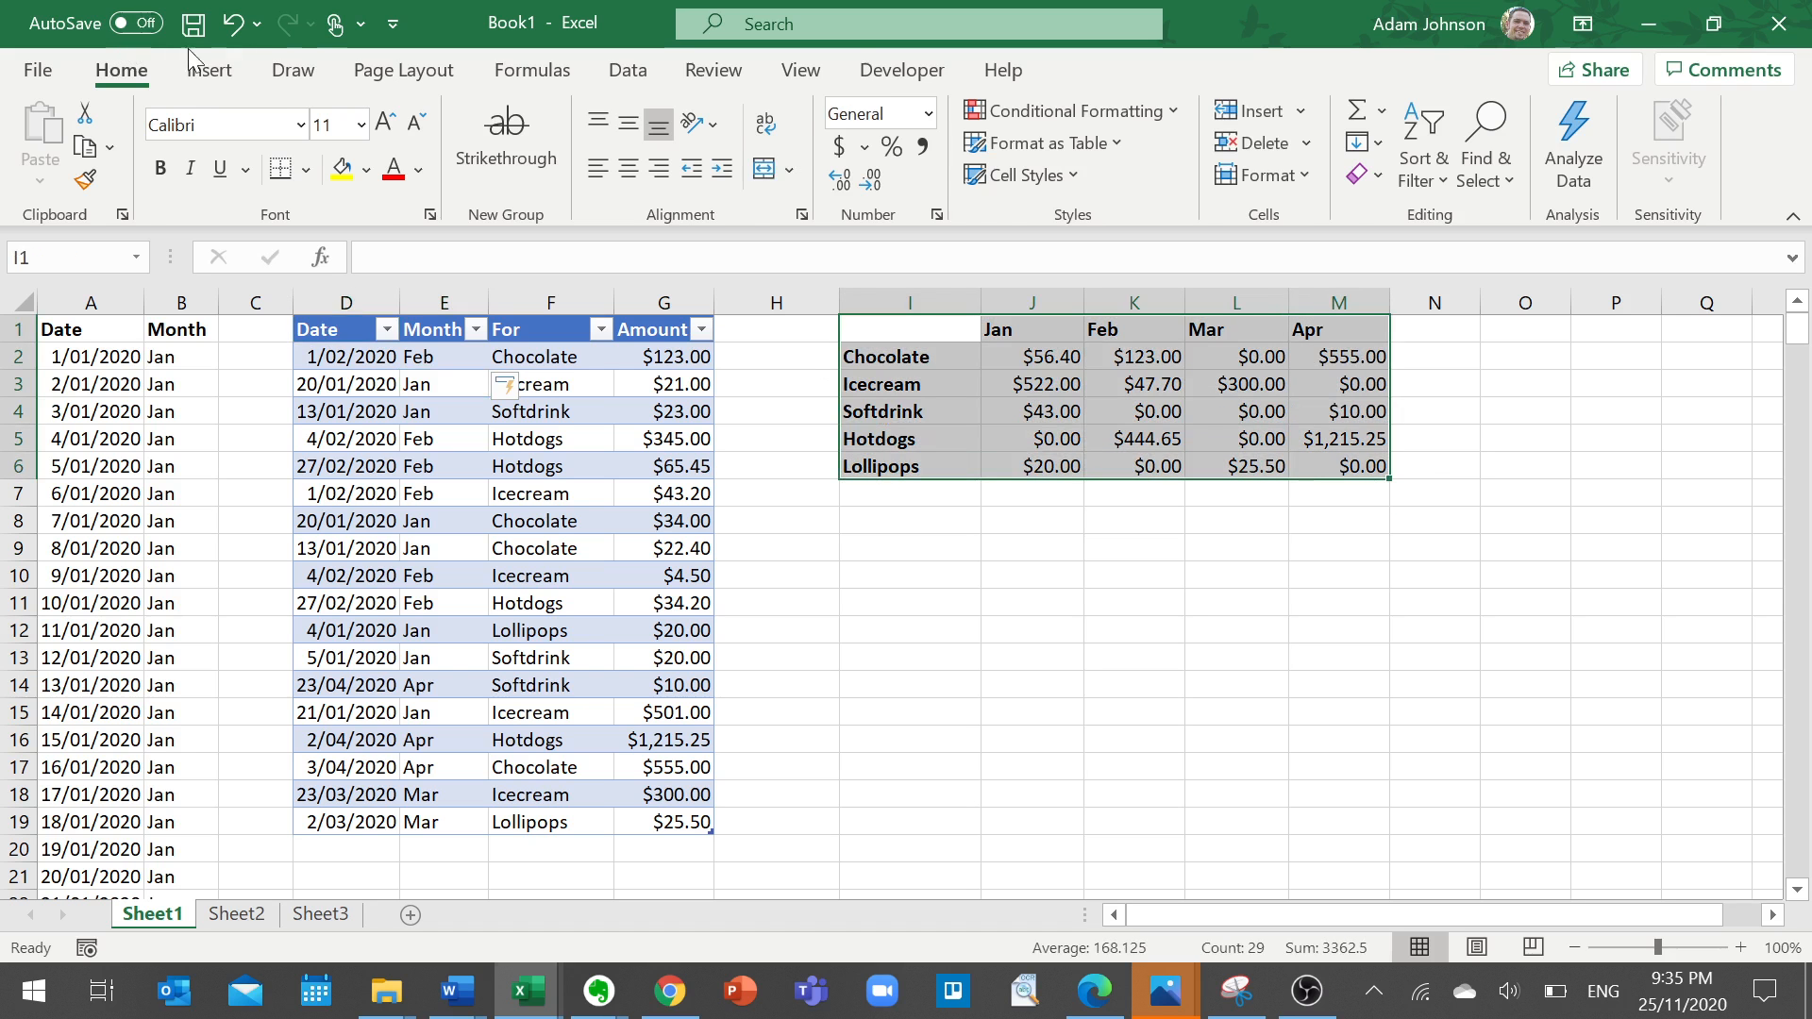
{"action": "left_click", "coordinate": [208, 70]}
{"action": "left_click", "coordinate": [236, 140]}
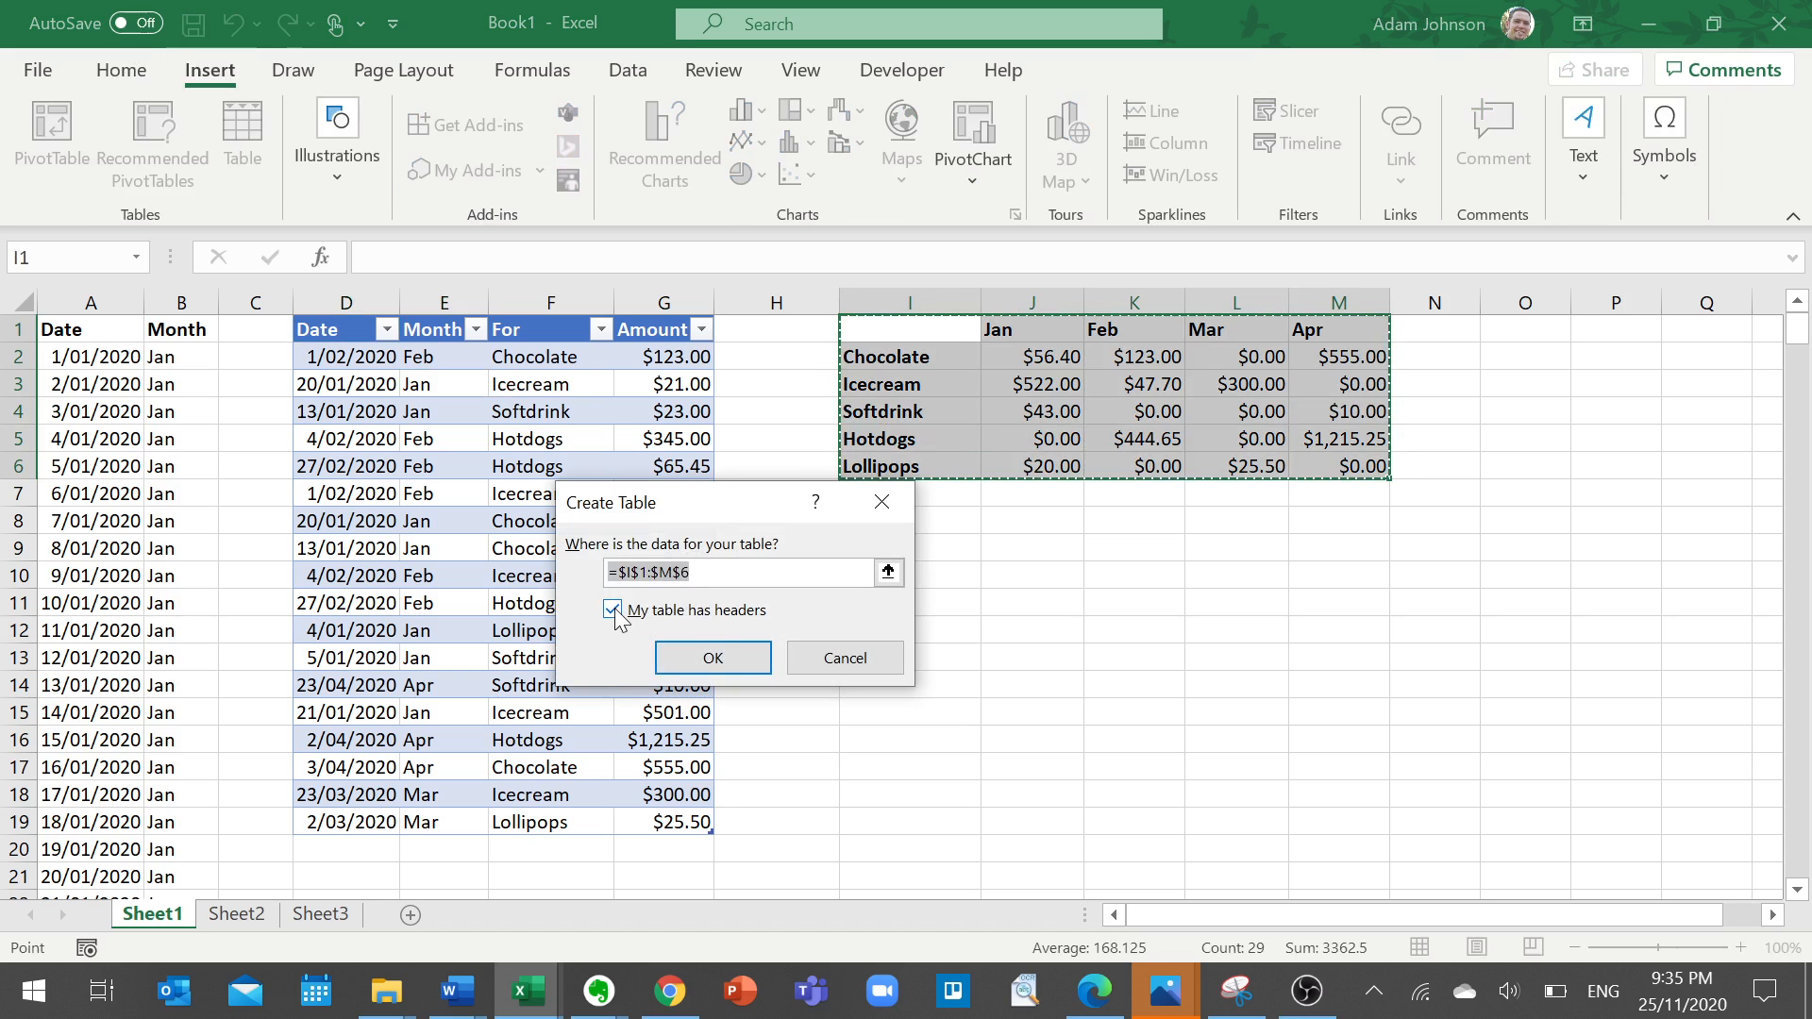
{"action": "left_click", "coordinate": [713, 658]}
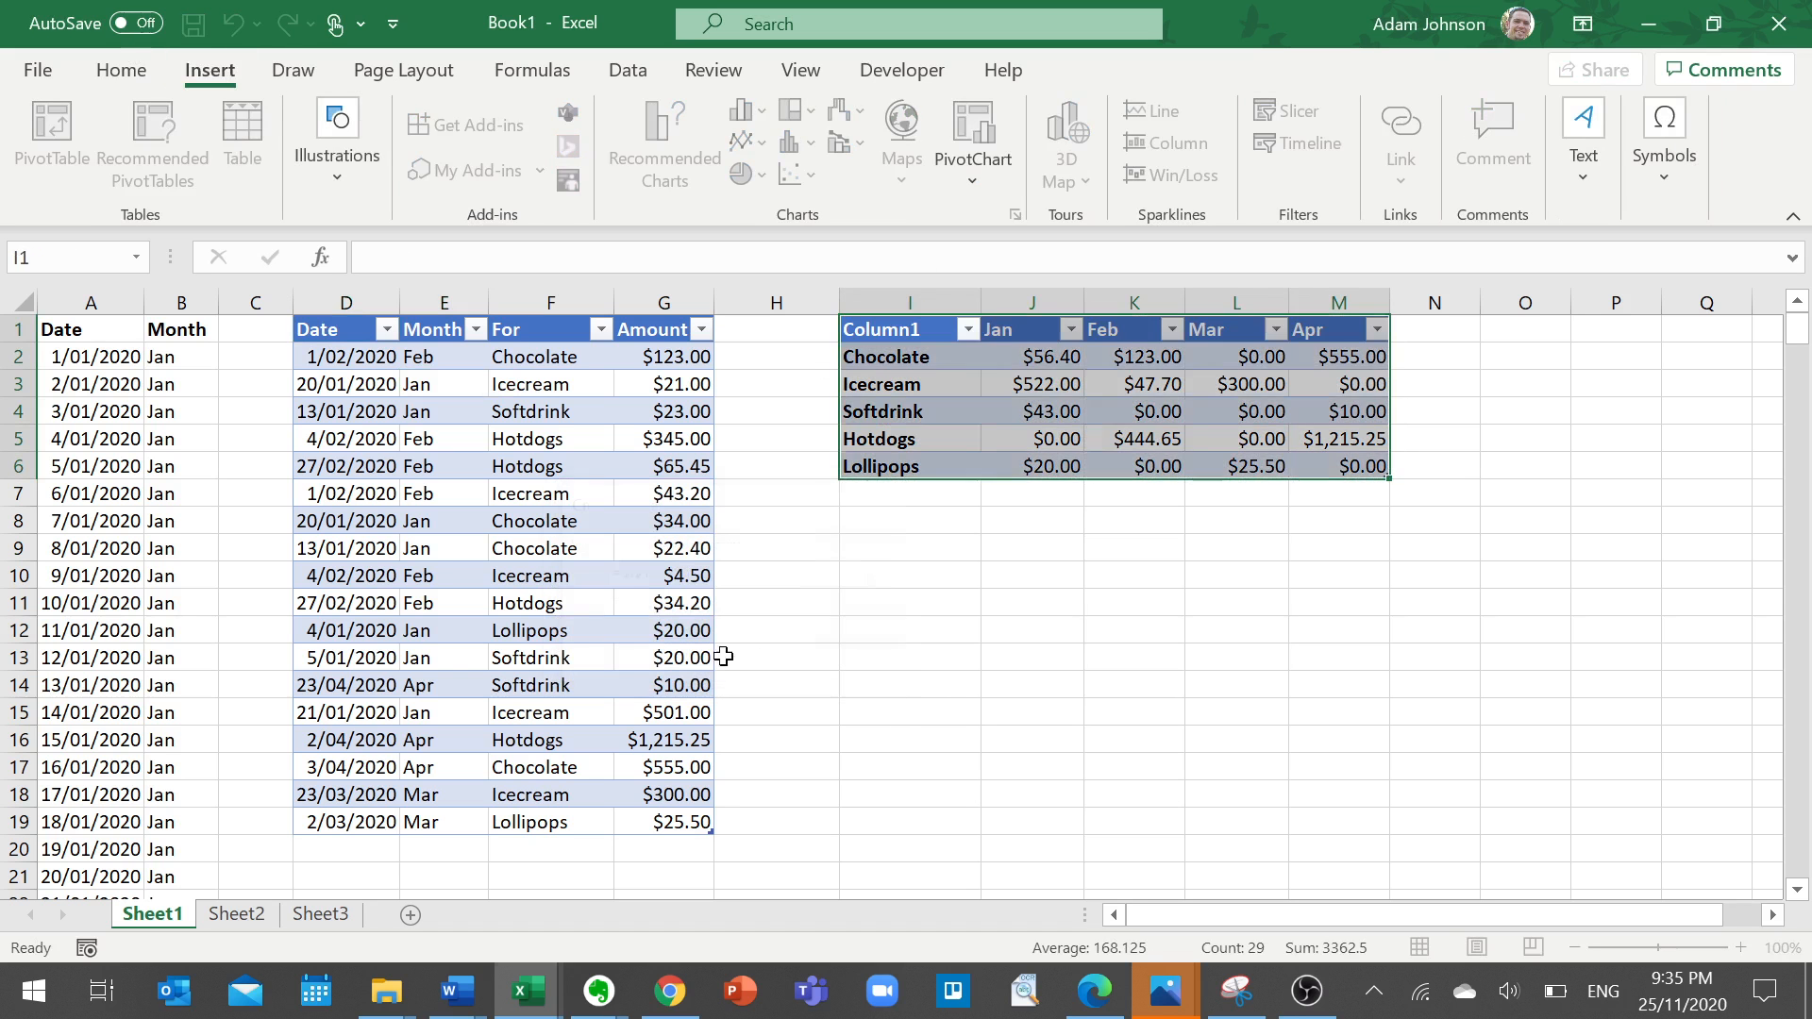
Examine the filter options on the Jan and Column1 headers of the summary table.
{"action": "left_click", "coordinate": [1211, 558]}
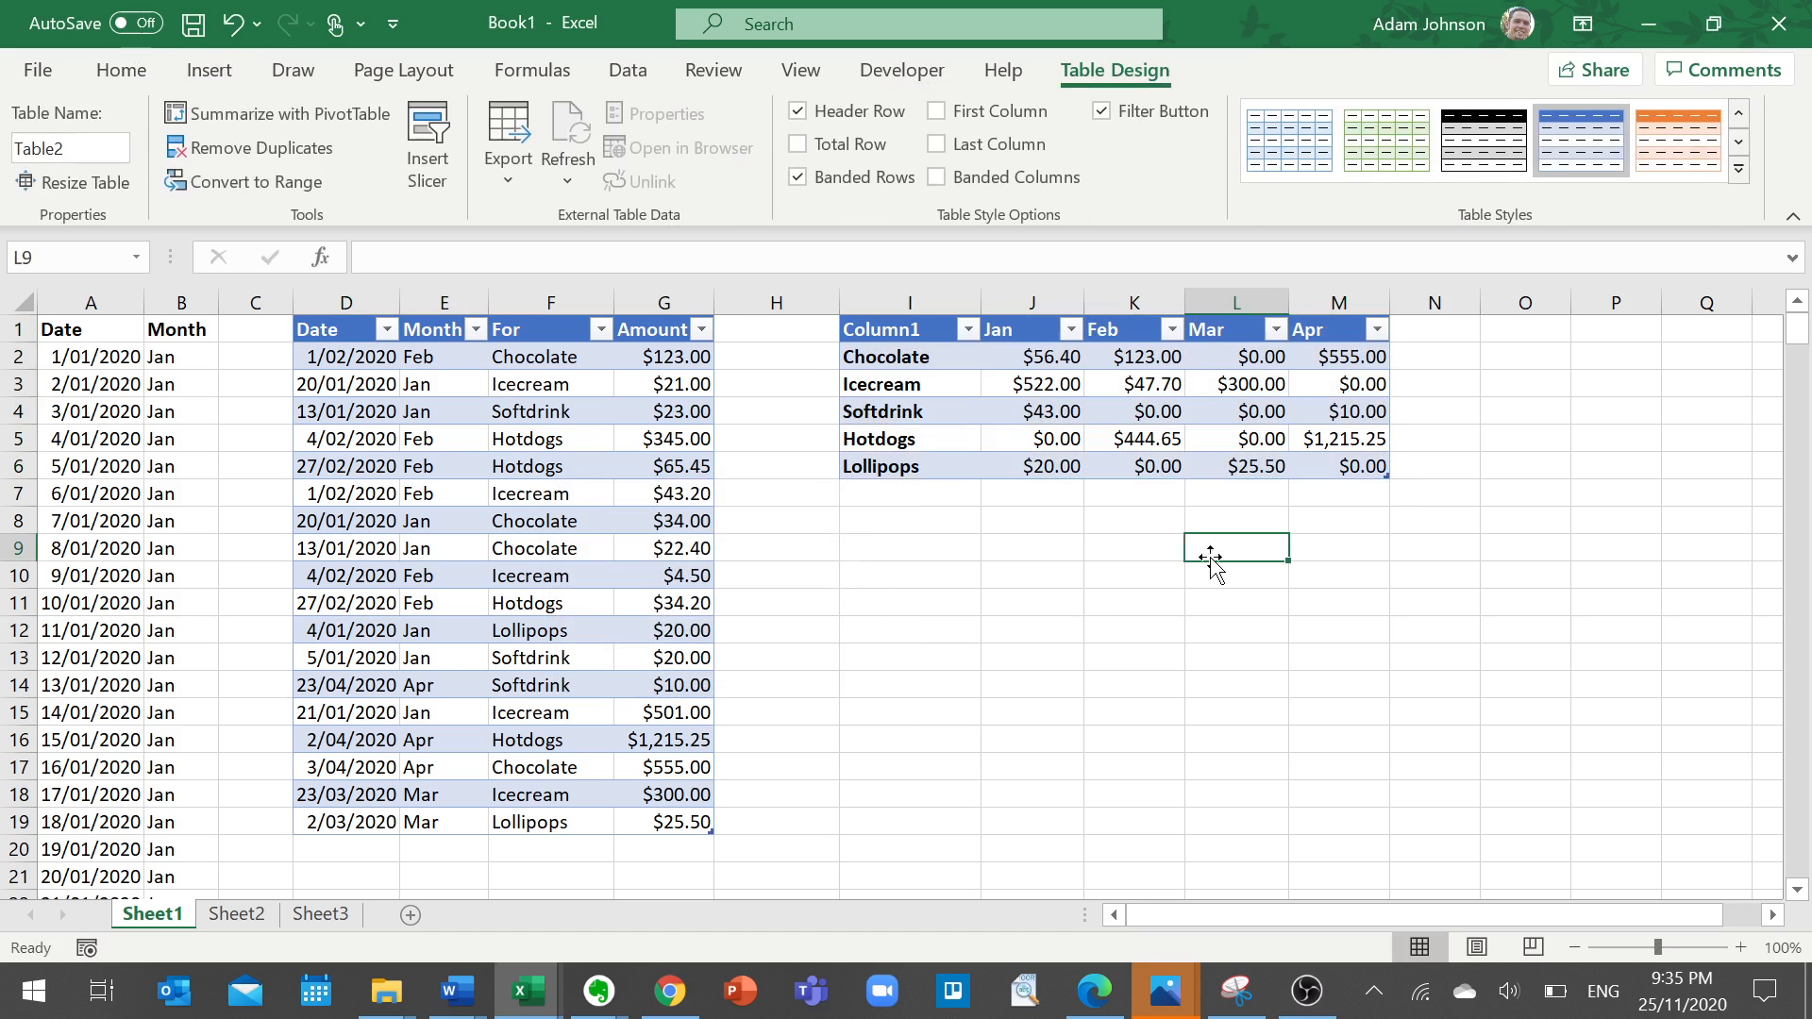
{"action": "left_click", "coordinate": [1072, 329]}
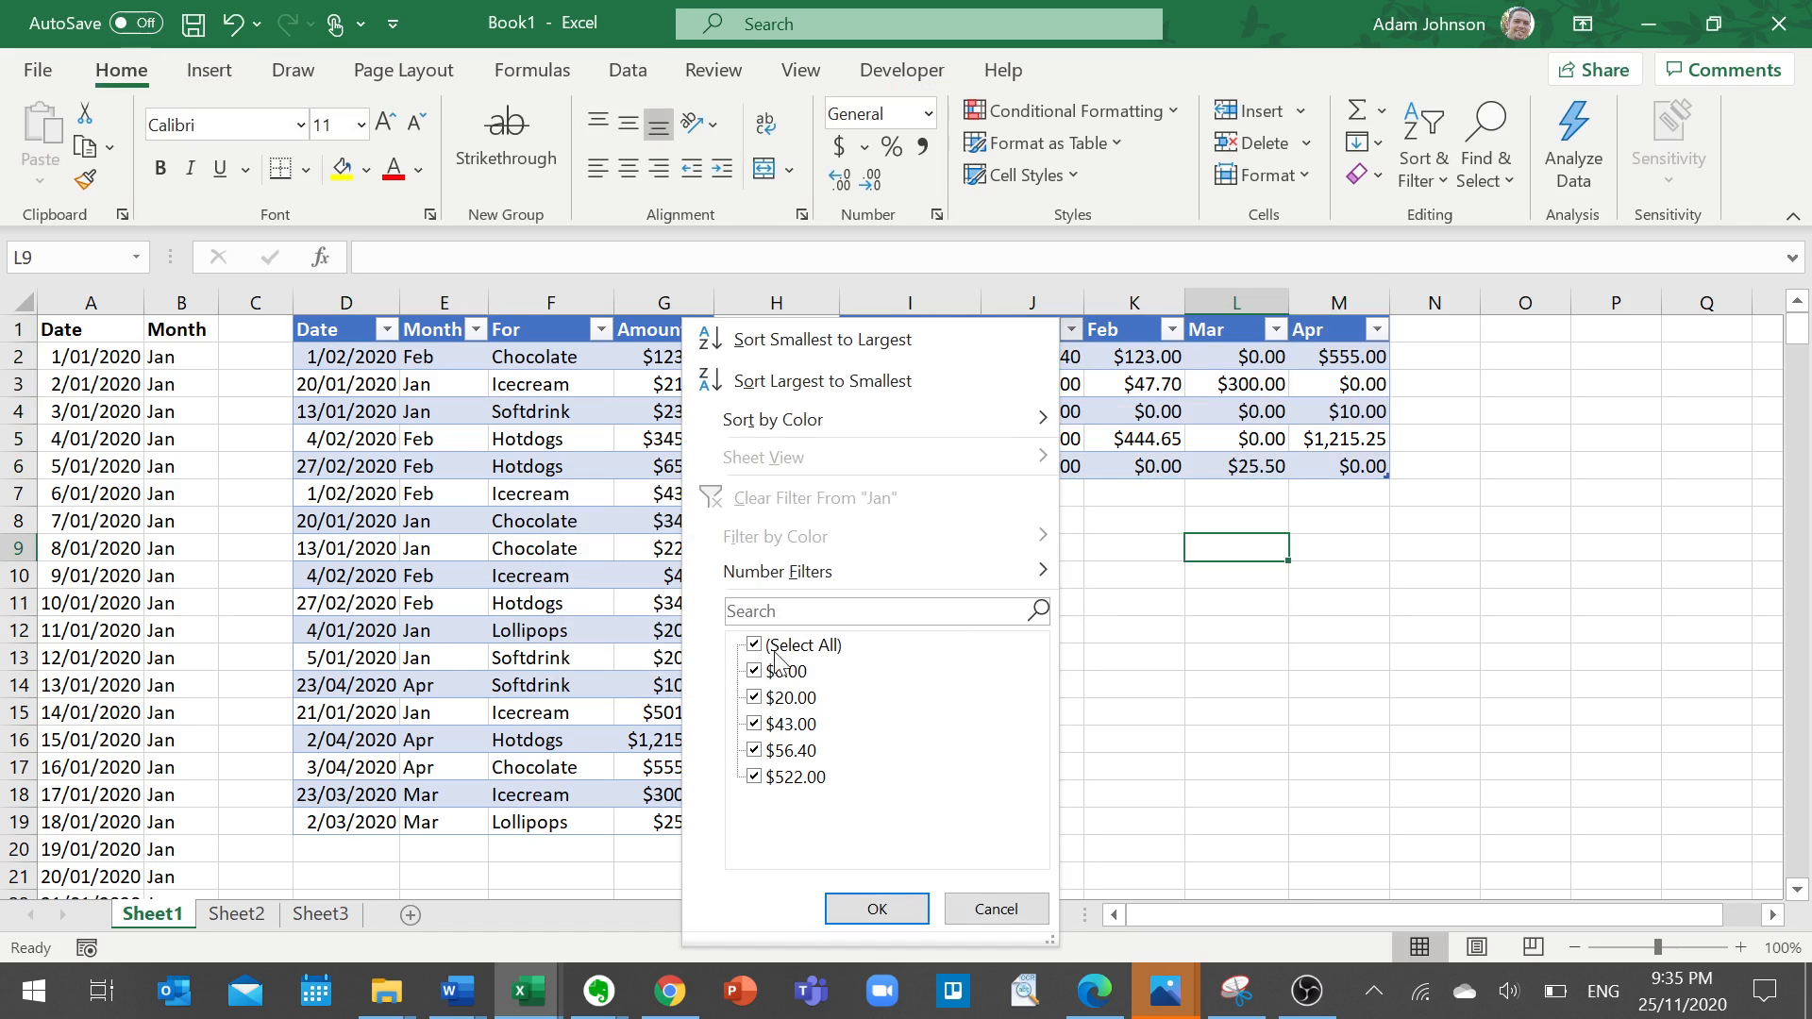
{"action": "left_click", "coordinate": [993, 911]}
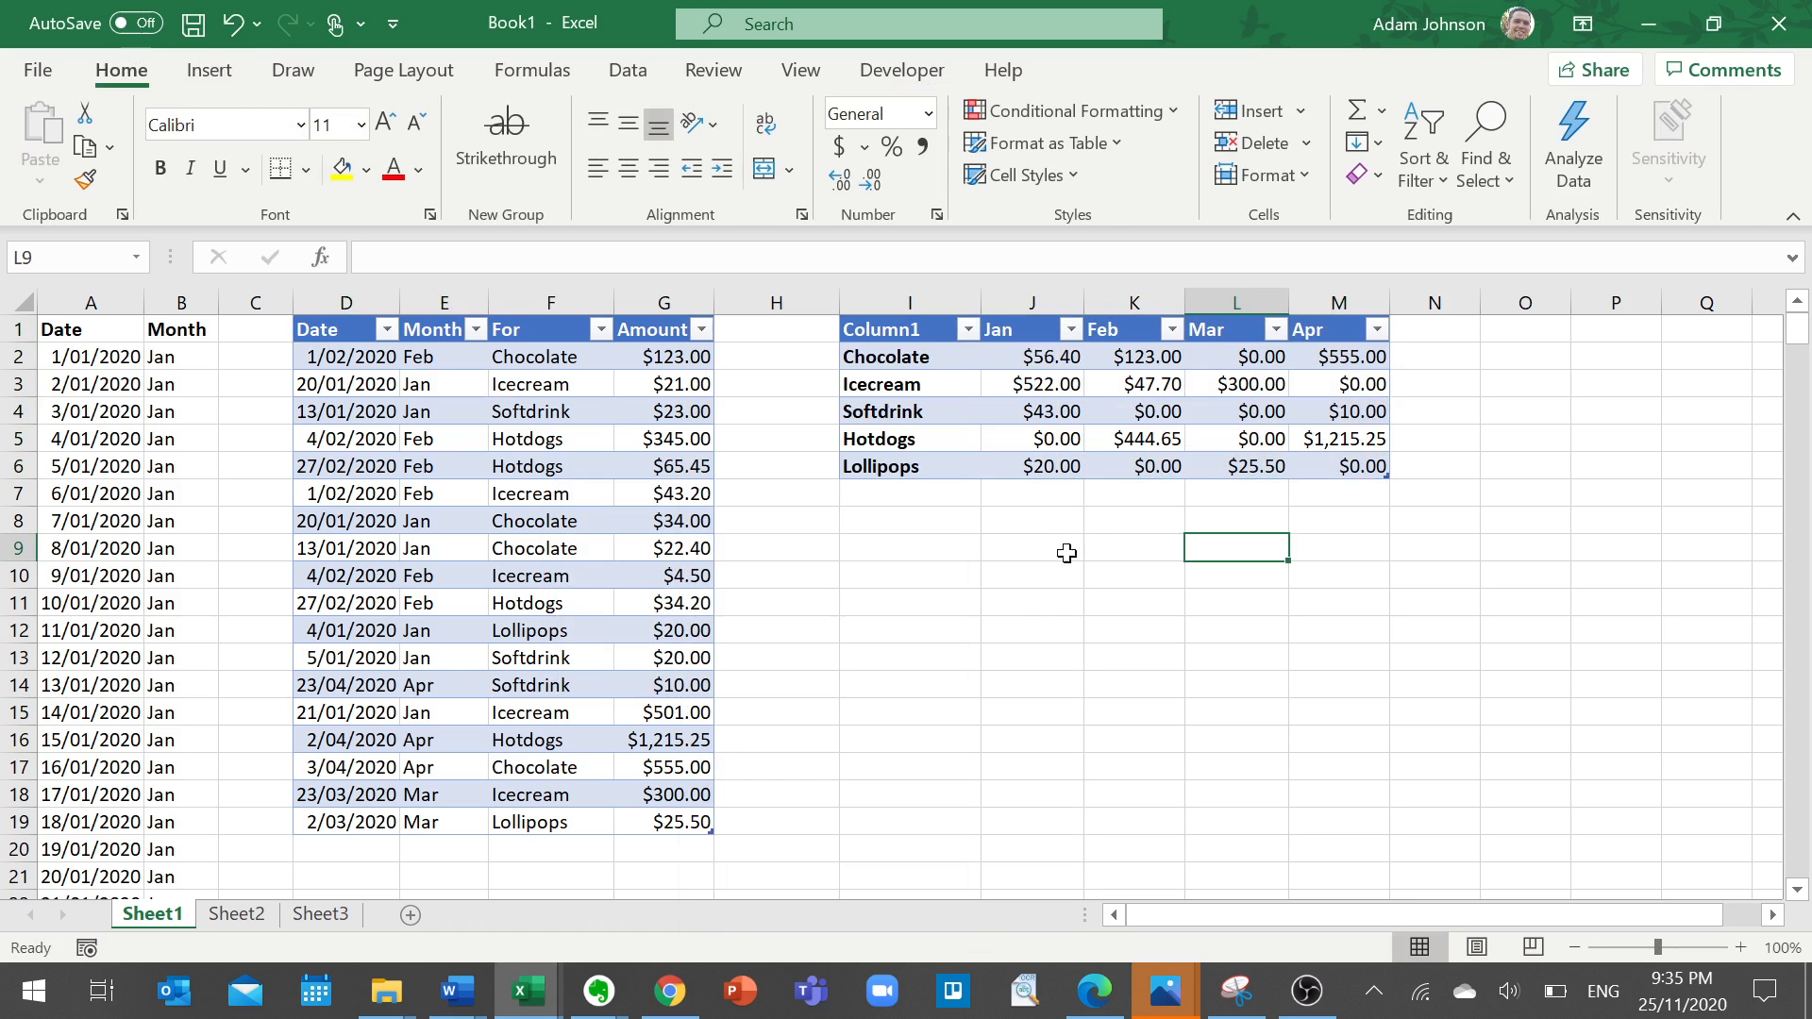
{"action": "left_click", "coordinate": [972, 342]}
{"action": "left_click", "coordinate": [968, 329]}
{"action": "left_click", "coordinate": [968, 329]}
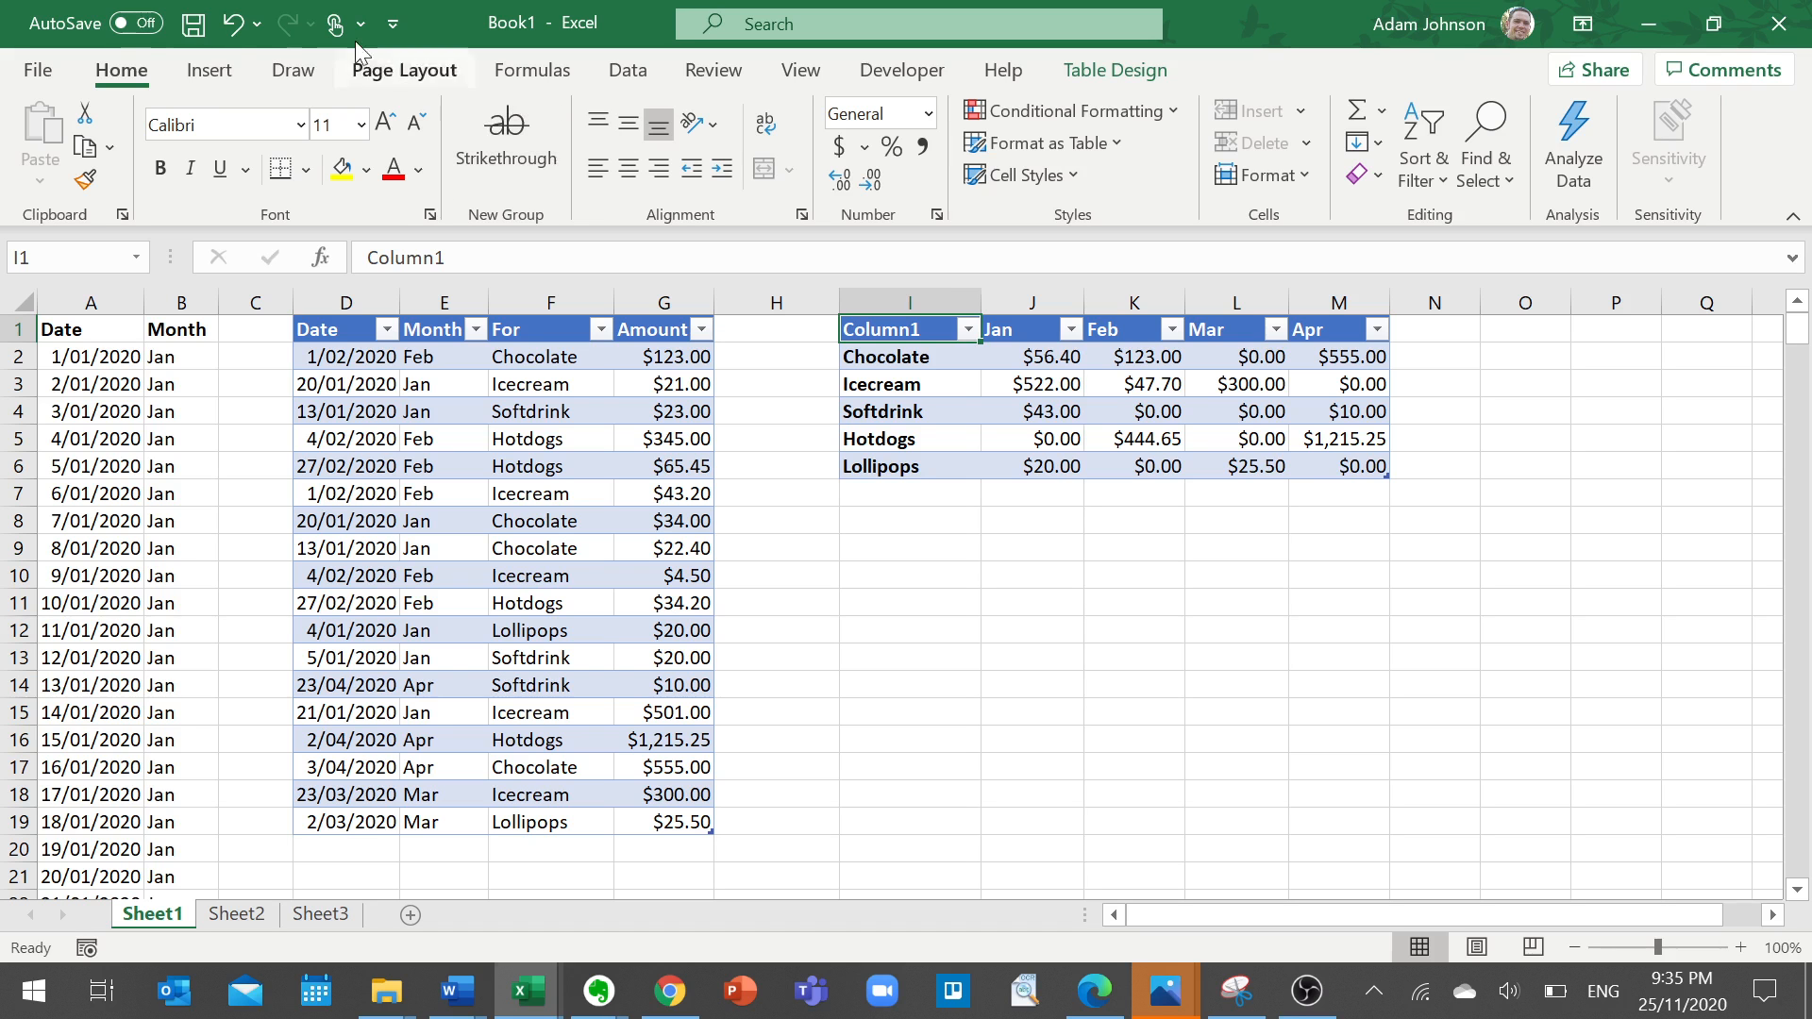
Undo the conversion of the monthly summary range I1:M6 into a table.
{"action": "left_click", "coordinate": [234, 26]}
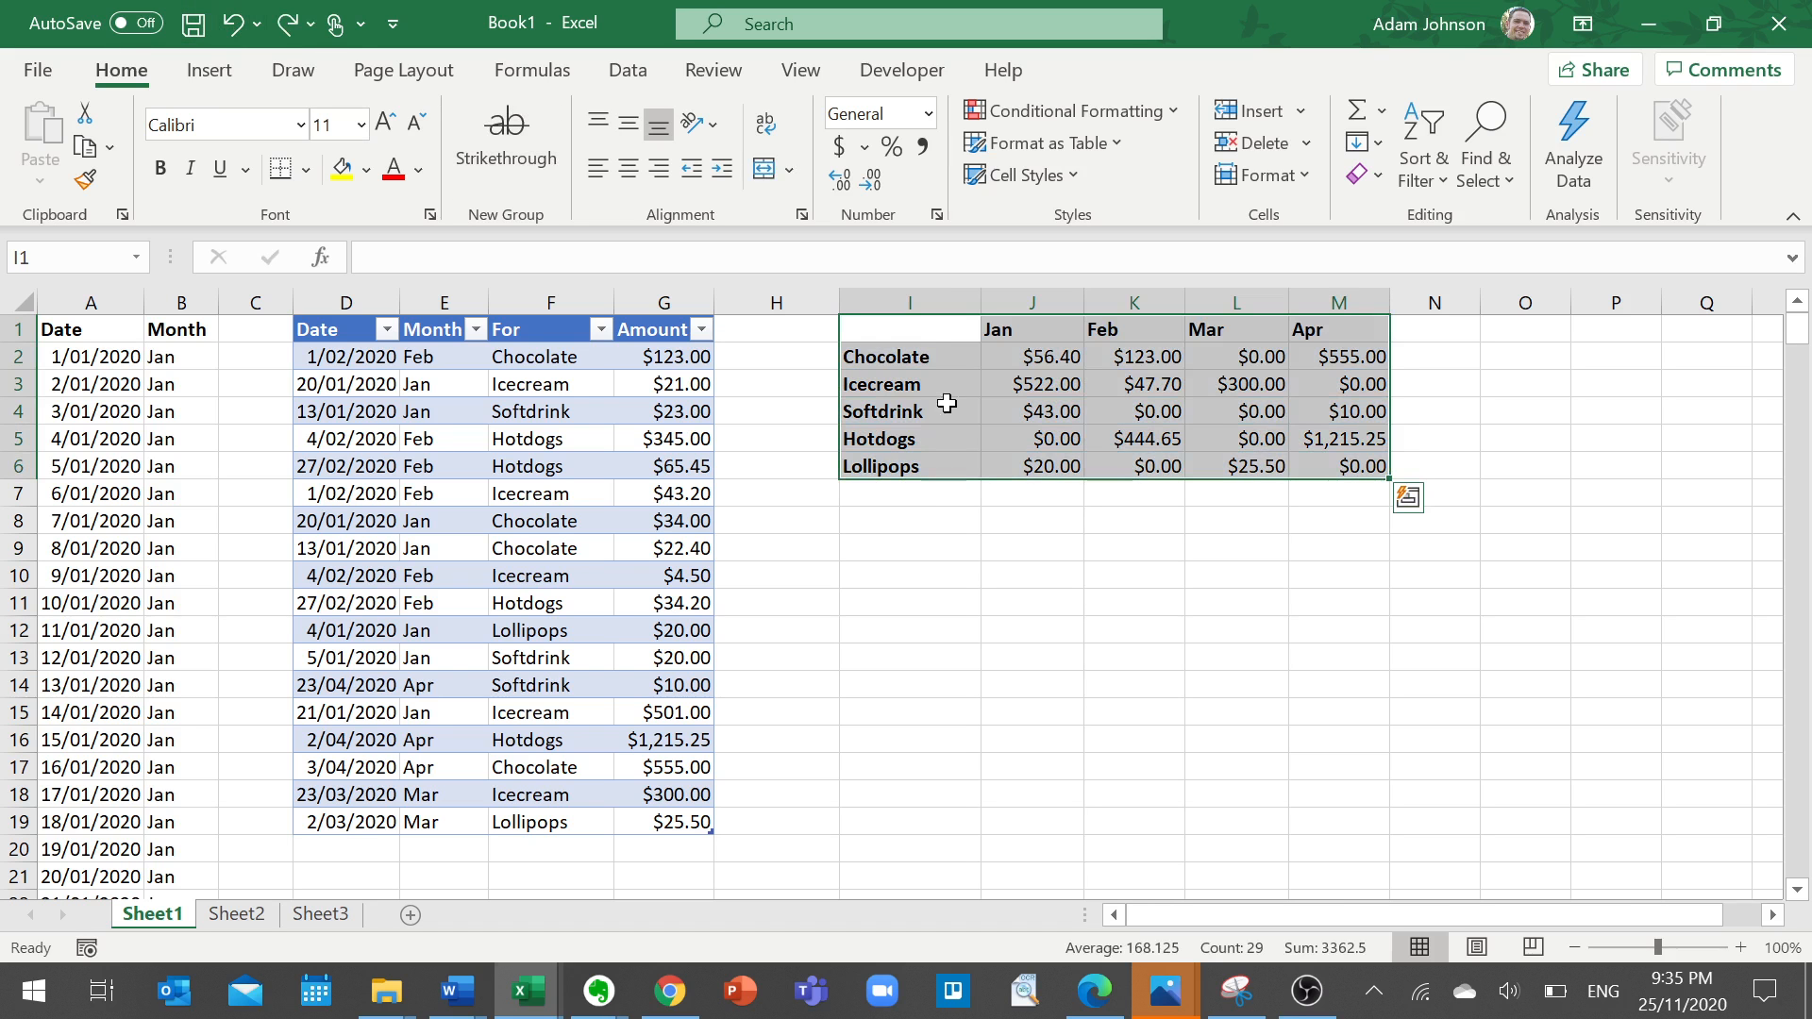
{"action": "left_click", "coordinate": [924, 340]}
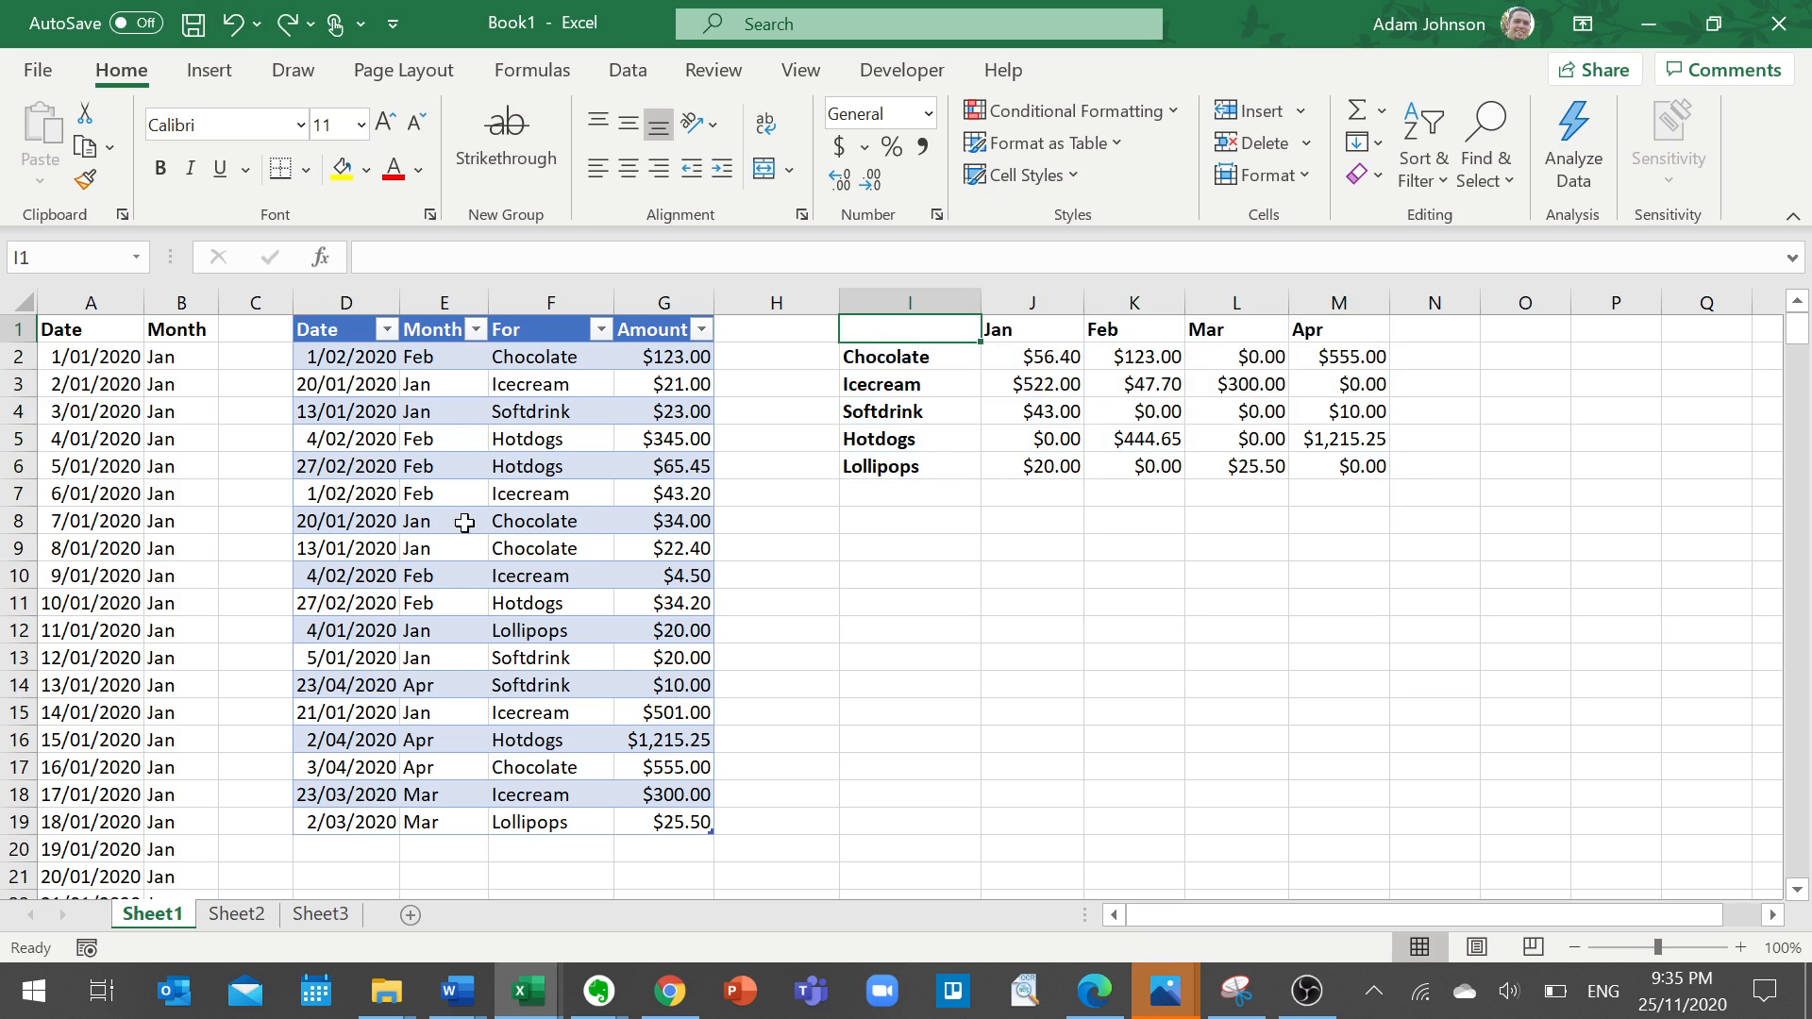
Examine the expenses table and how the SUMIFS formula in J2 references its Amount, Month and For columns.
{"action": "left_click_drag", "start_coordinate": [341, 332], "coordinate": [684, 824]}
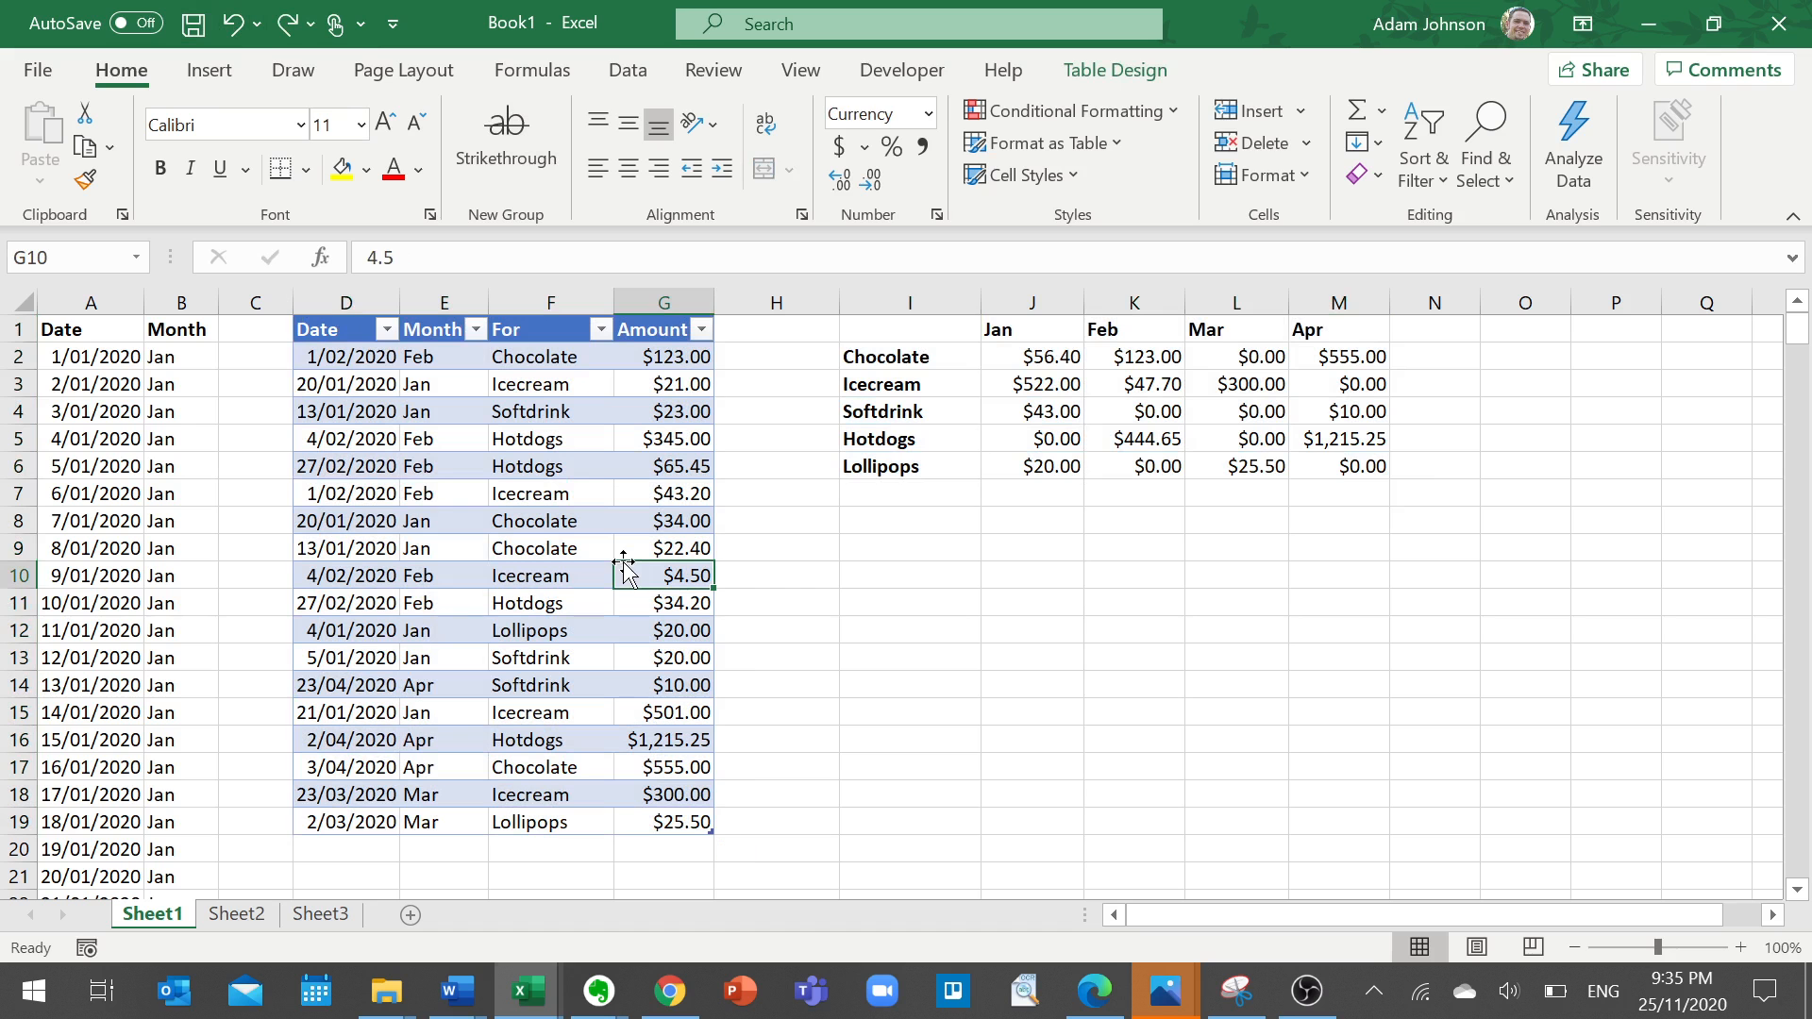
{"action": "left_click", "coordinate": [364, 332]}
{"action": "left_click", "coordinate": [355, 363]}
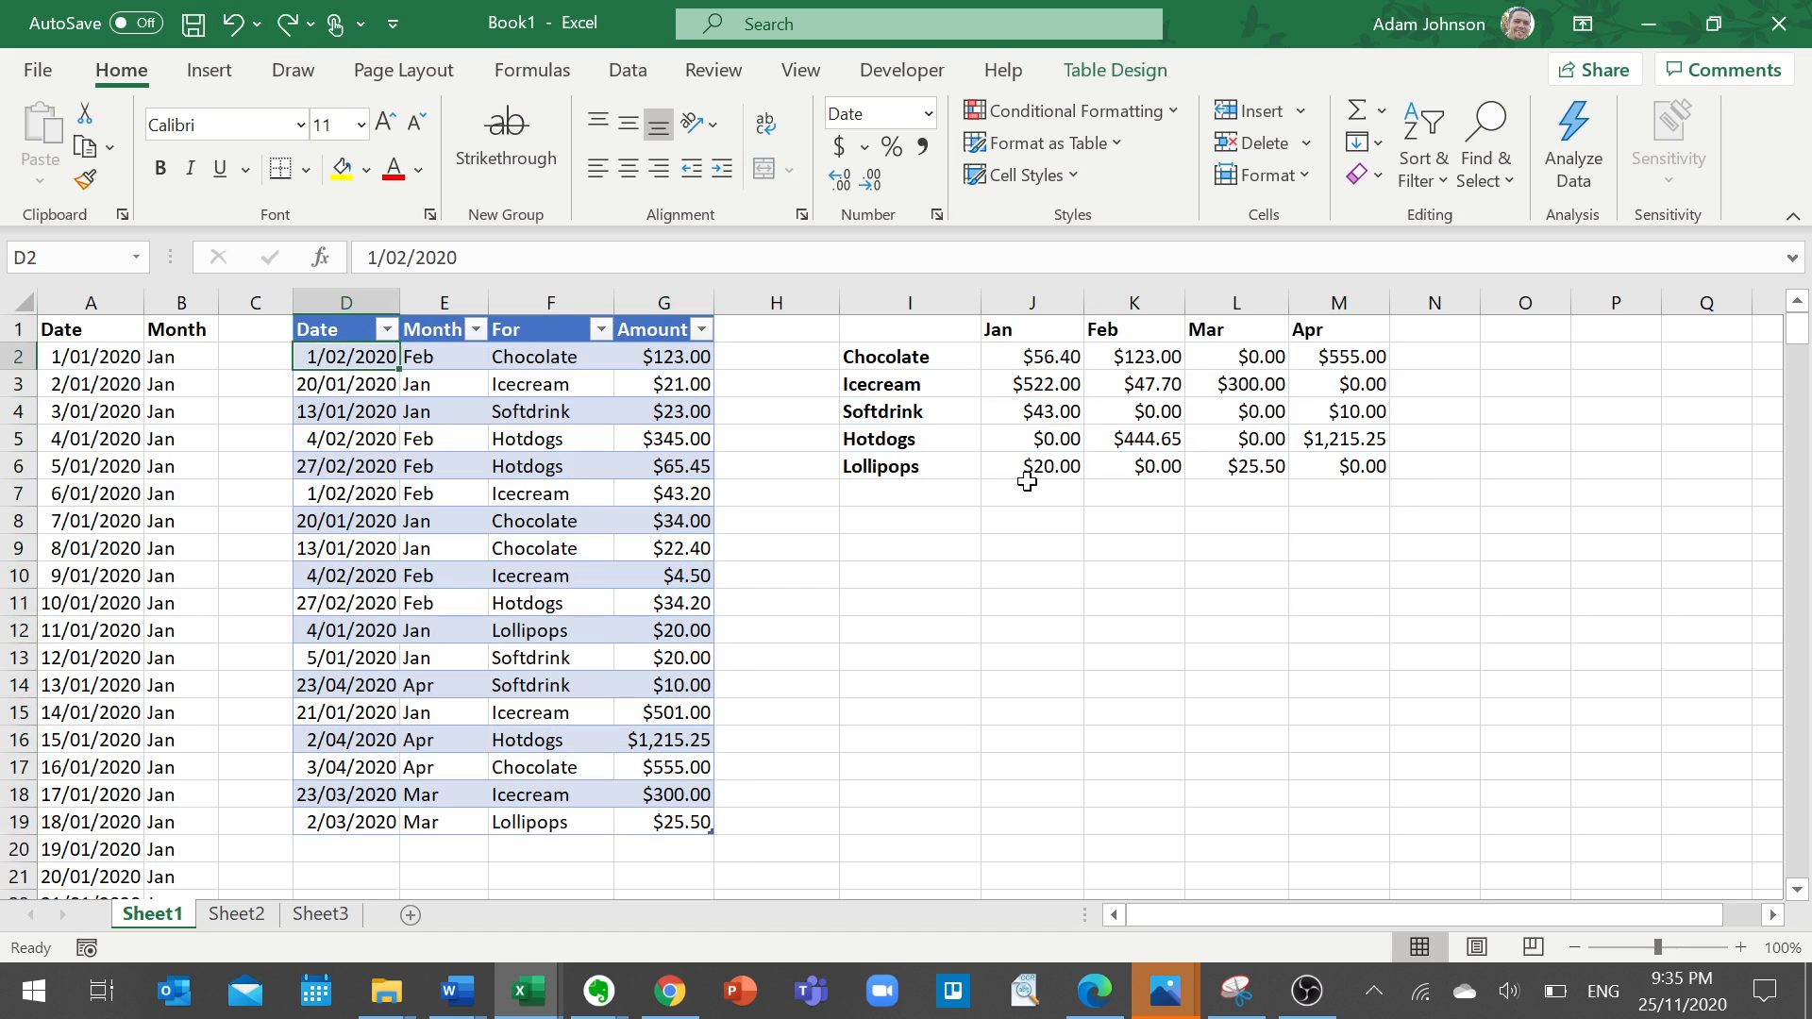
{"action": "left_click", "coordinate": [1038, 362]}
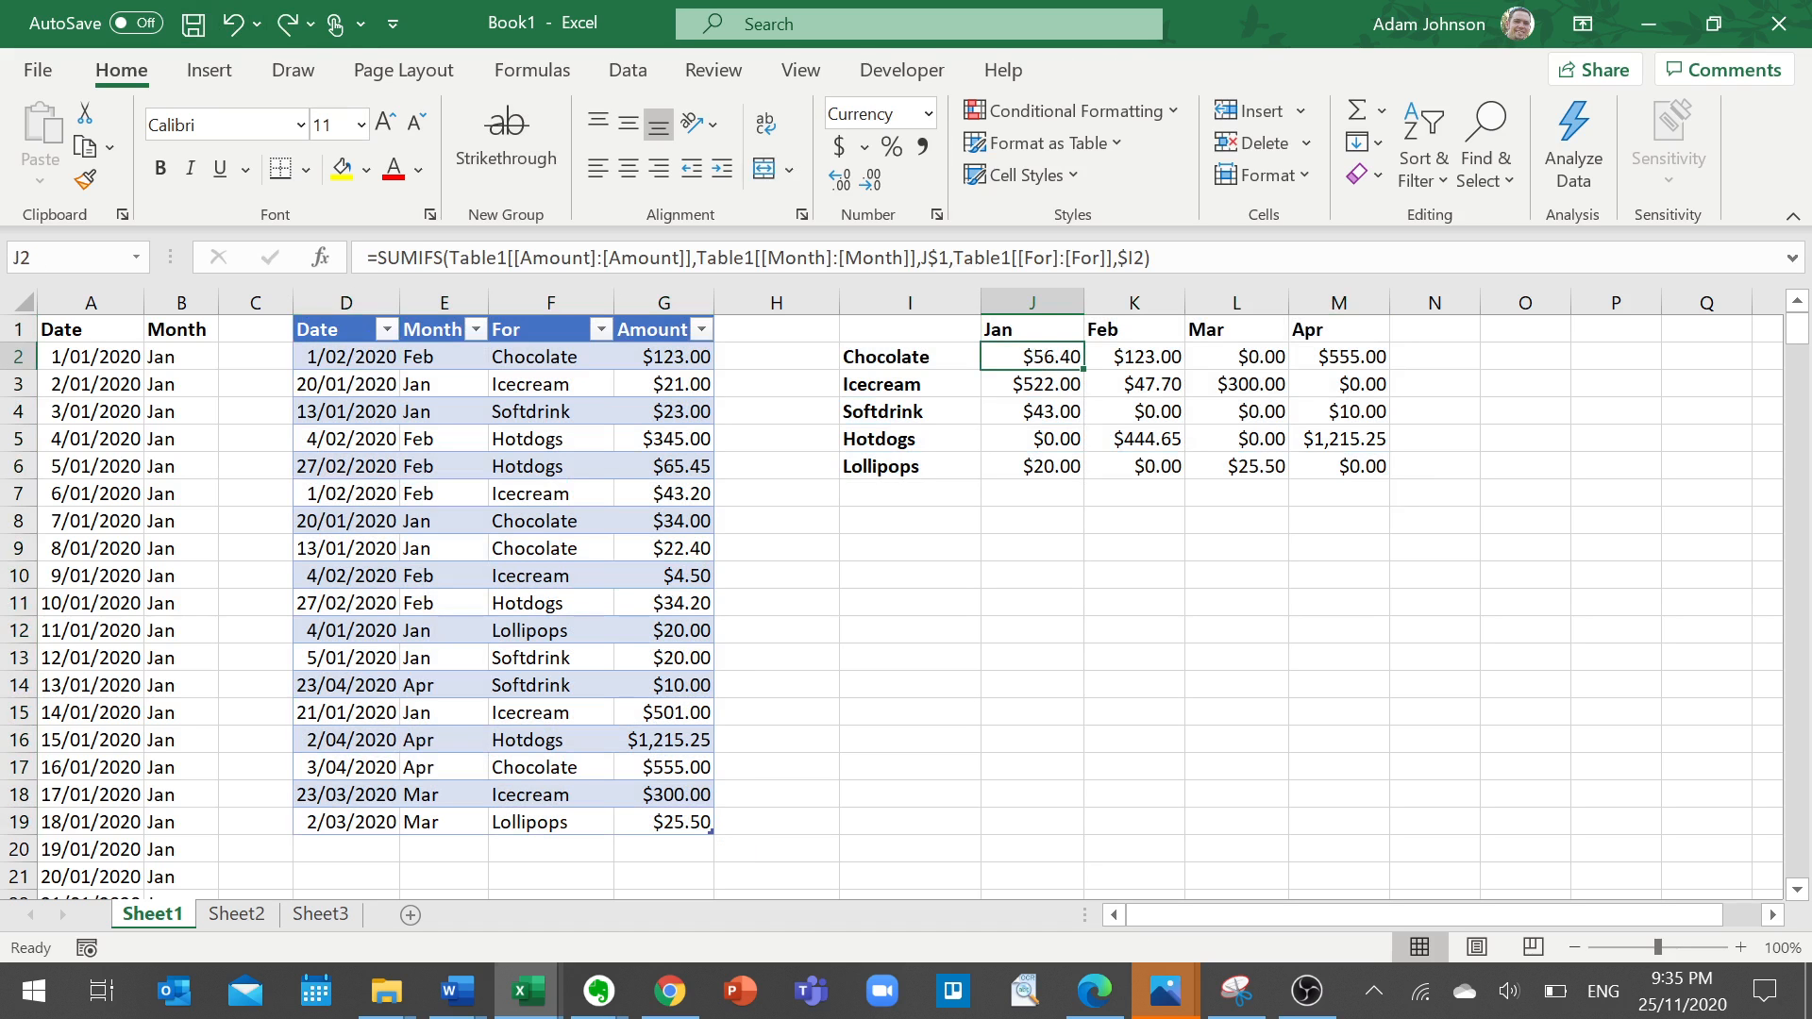
{"action": "double_click", "coordinate": [1039, 362]}
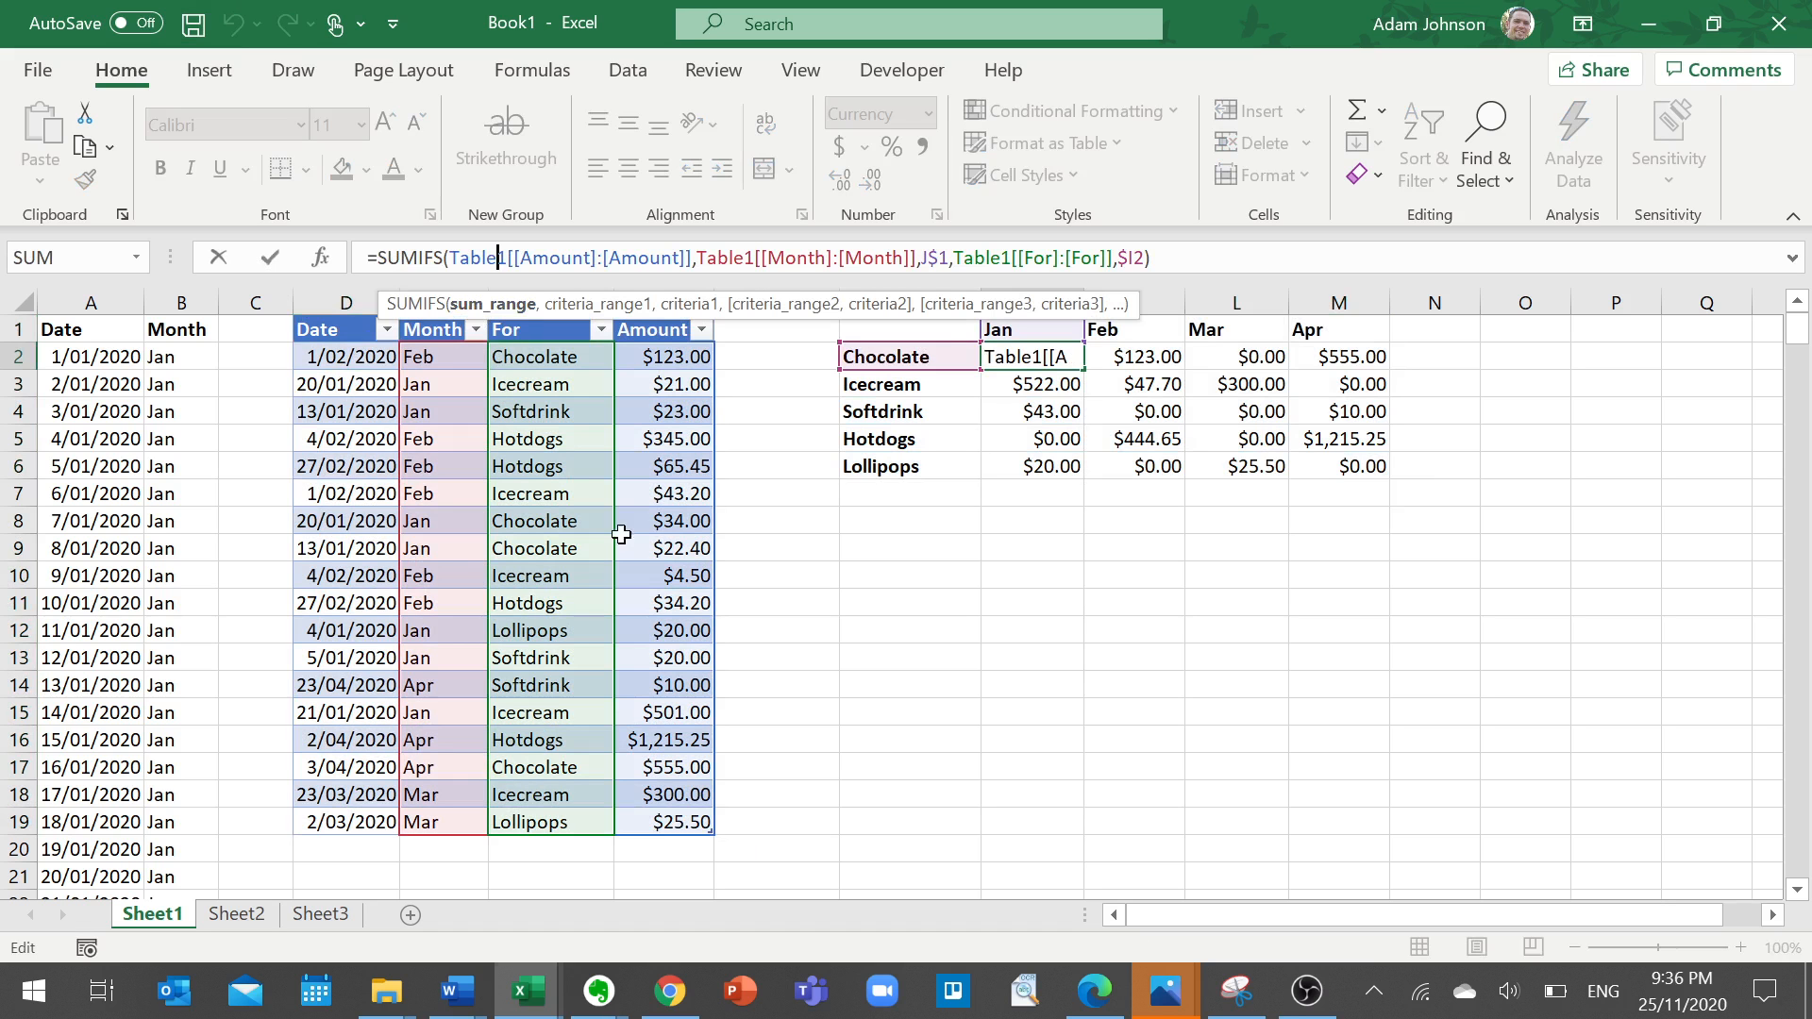
{"action": "left_click", "coordinate": [805, 547]}
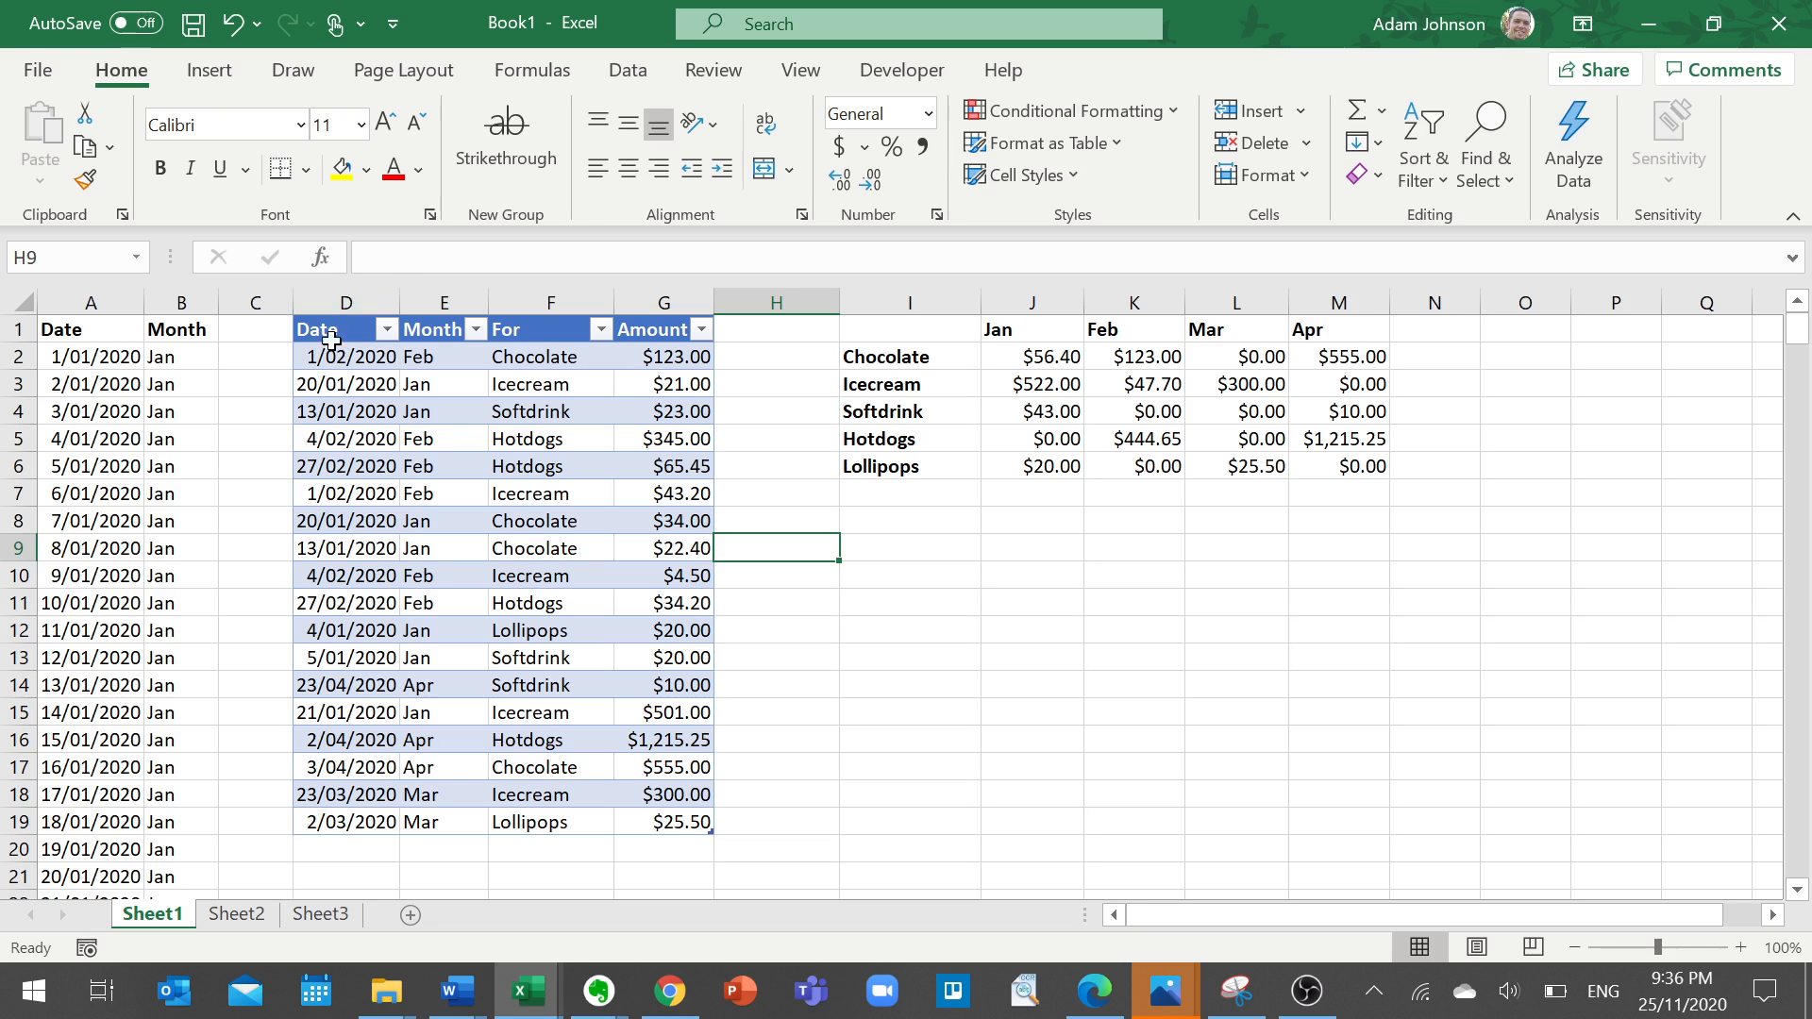
Try adding a new row below the last entry of the expenses table, and undo the addition.
{"action": "left_click", "coordinate": [662, 826]}
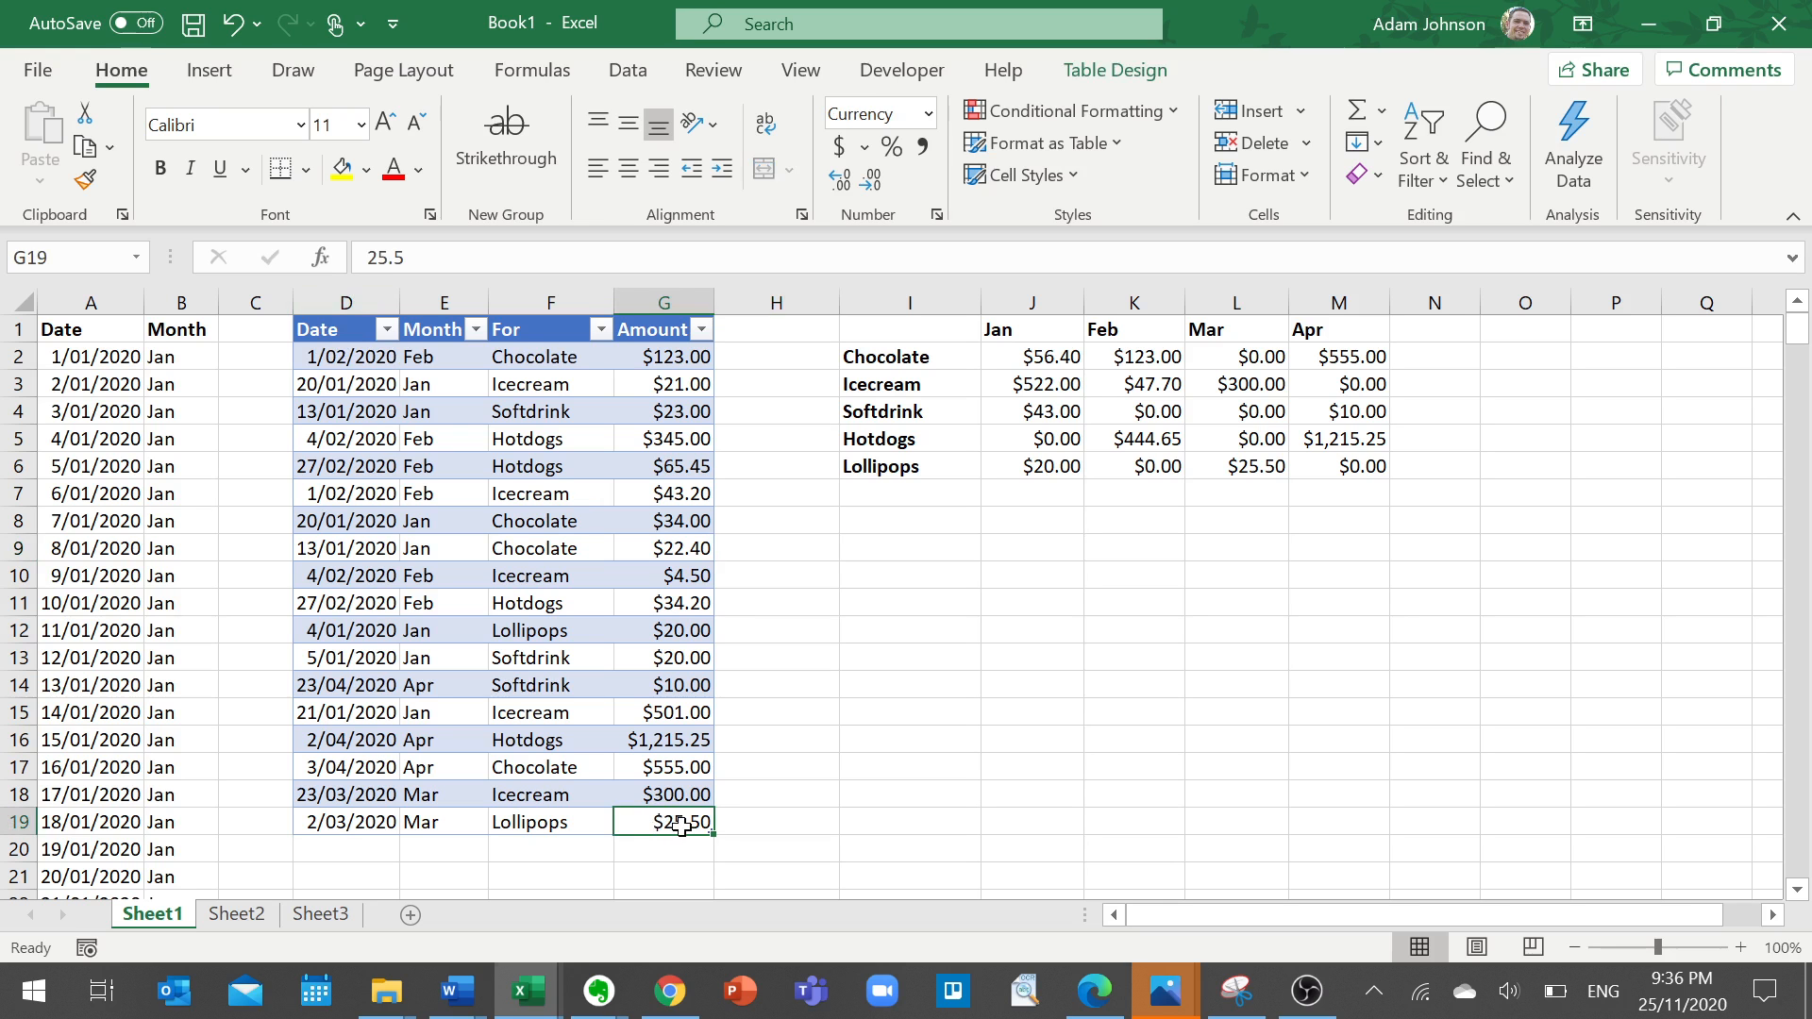
{"action": "key", "text": "Tab"}
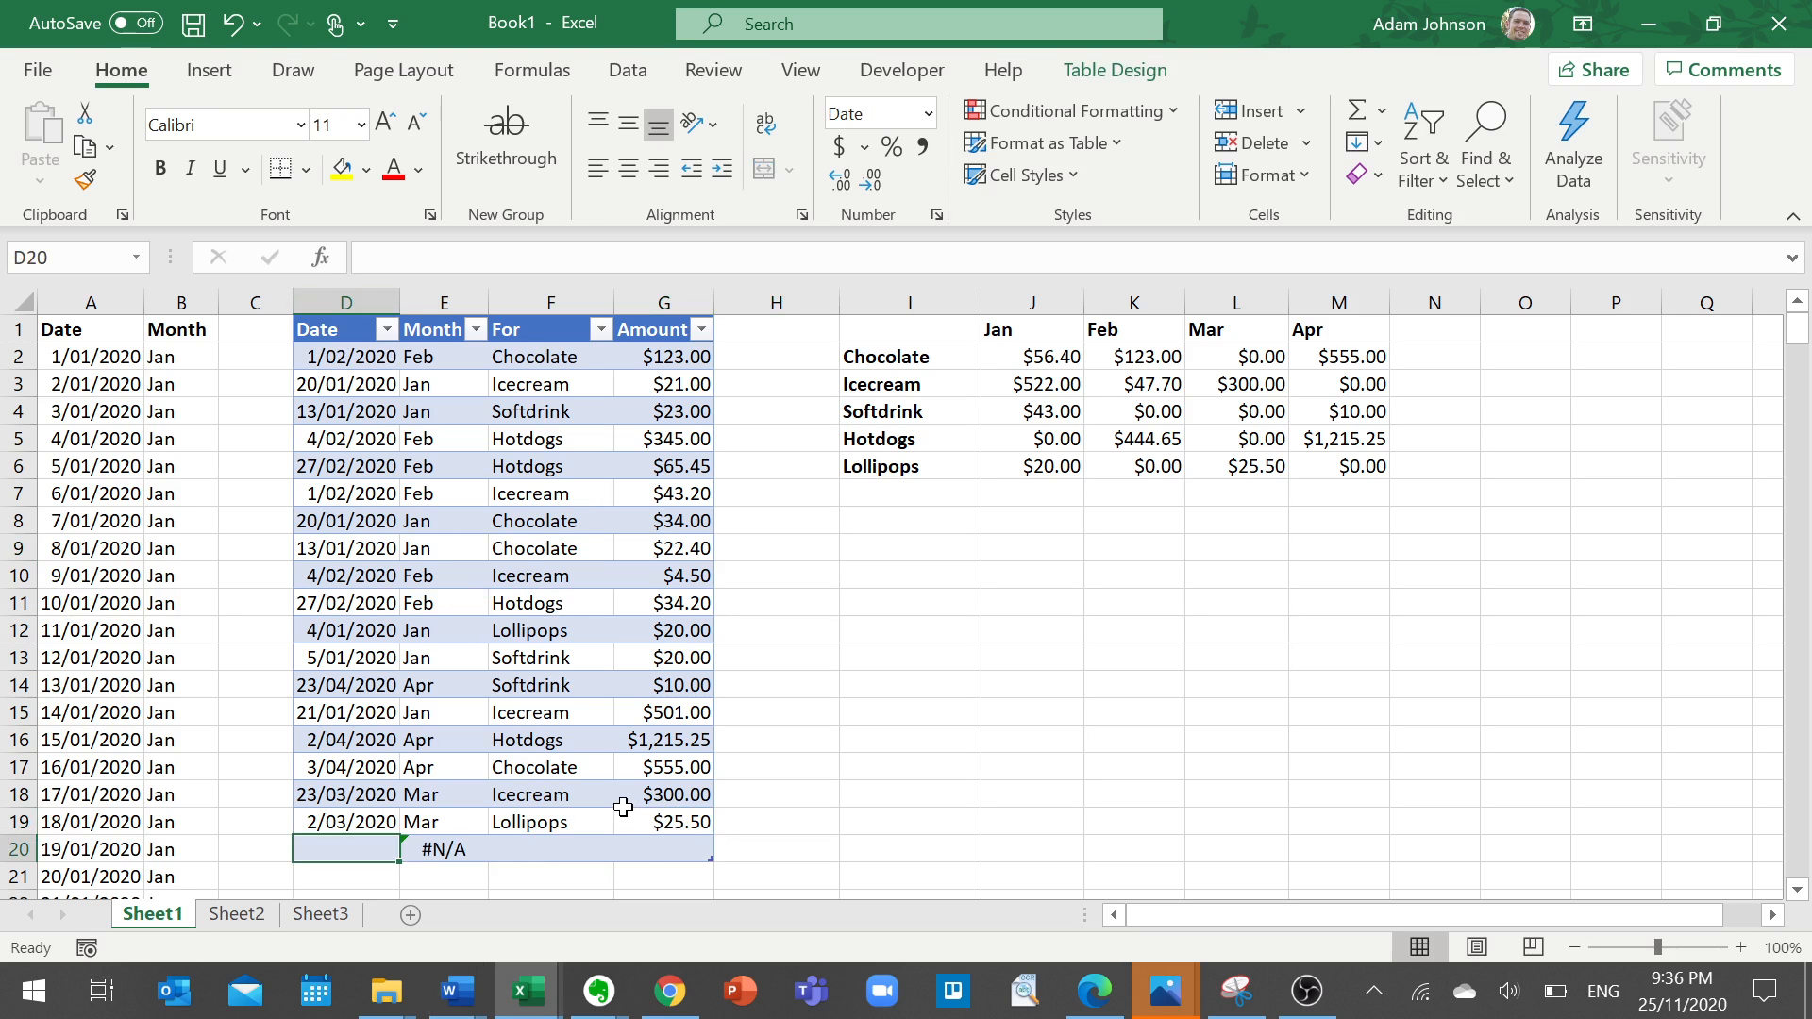
{"action": "key", "text": "ctrl+z"}
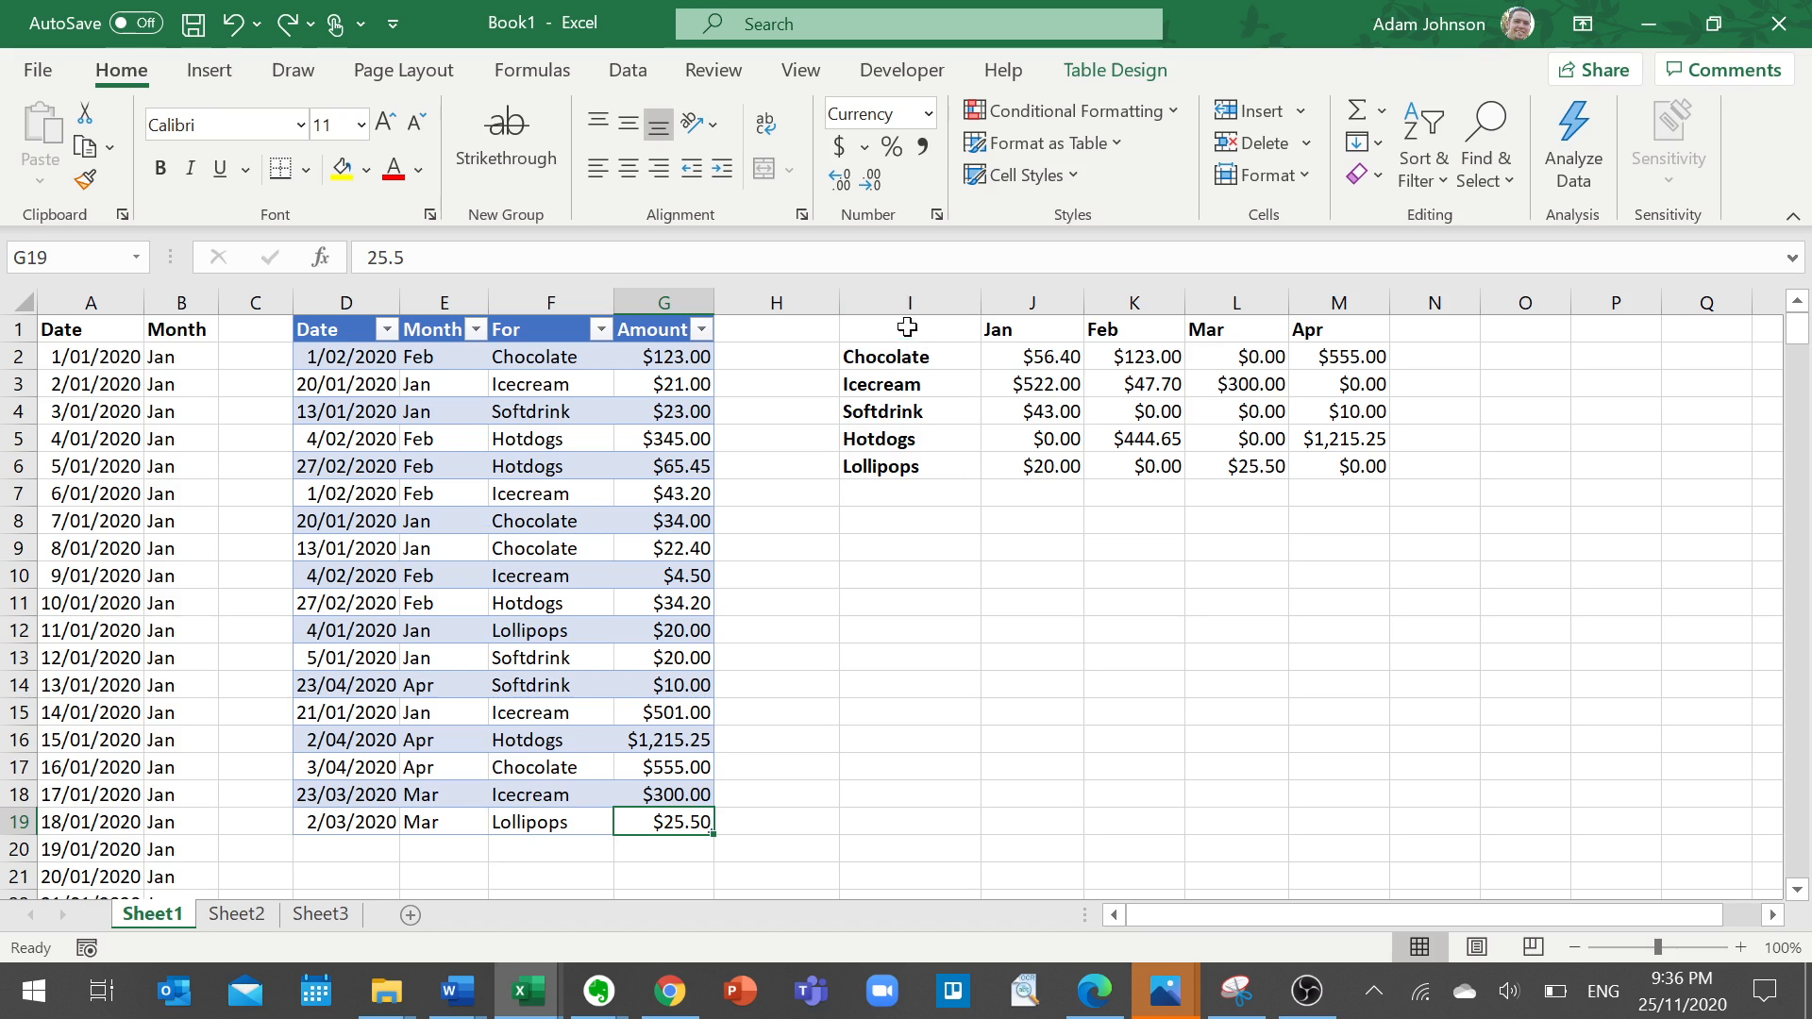
Extend the summary's month headings with May in N1 and Jun in O1.
{"action": "left_click_drag", "start_coordinate": [910, 326], "coordinate": [1351, 460]}
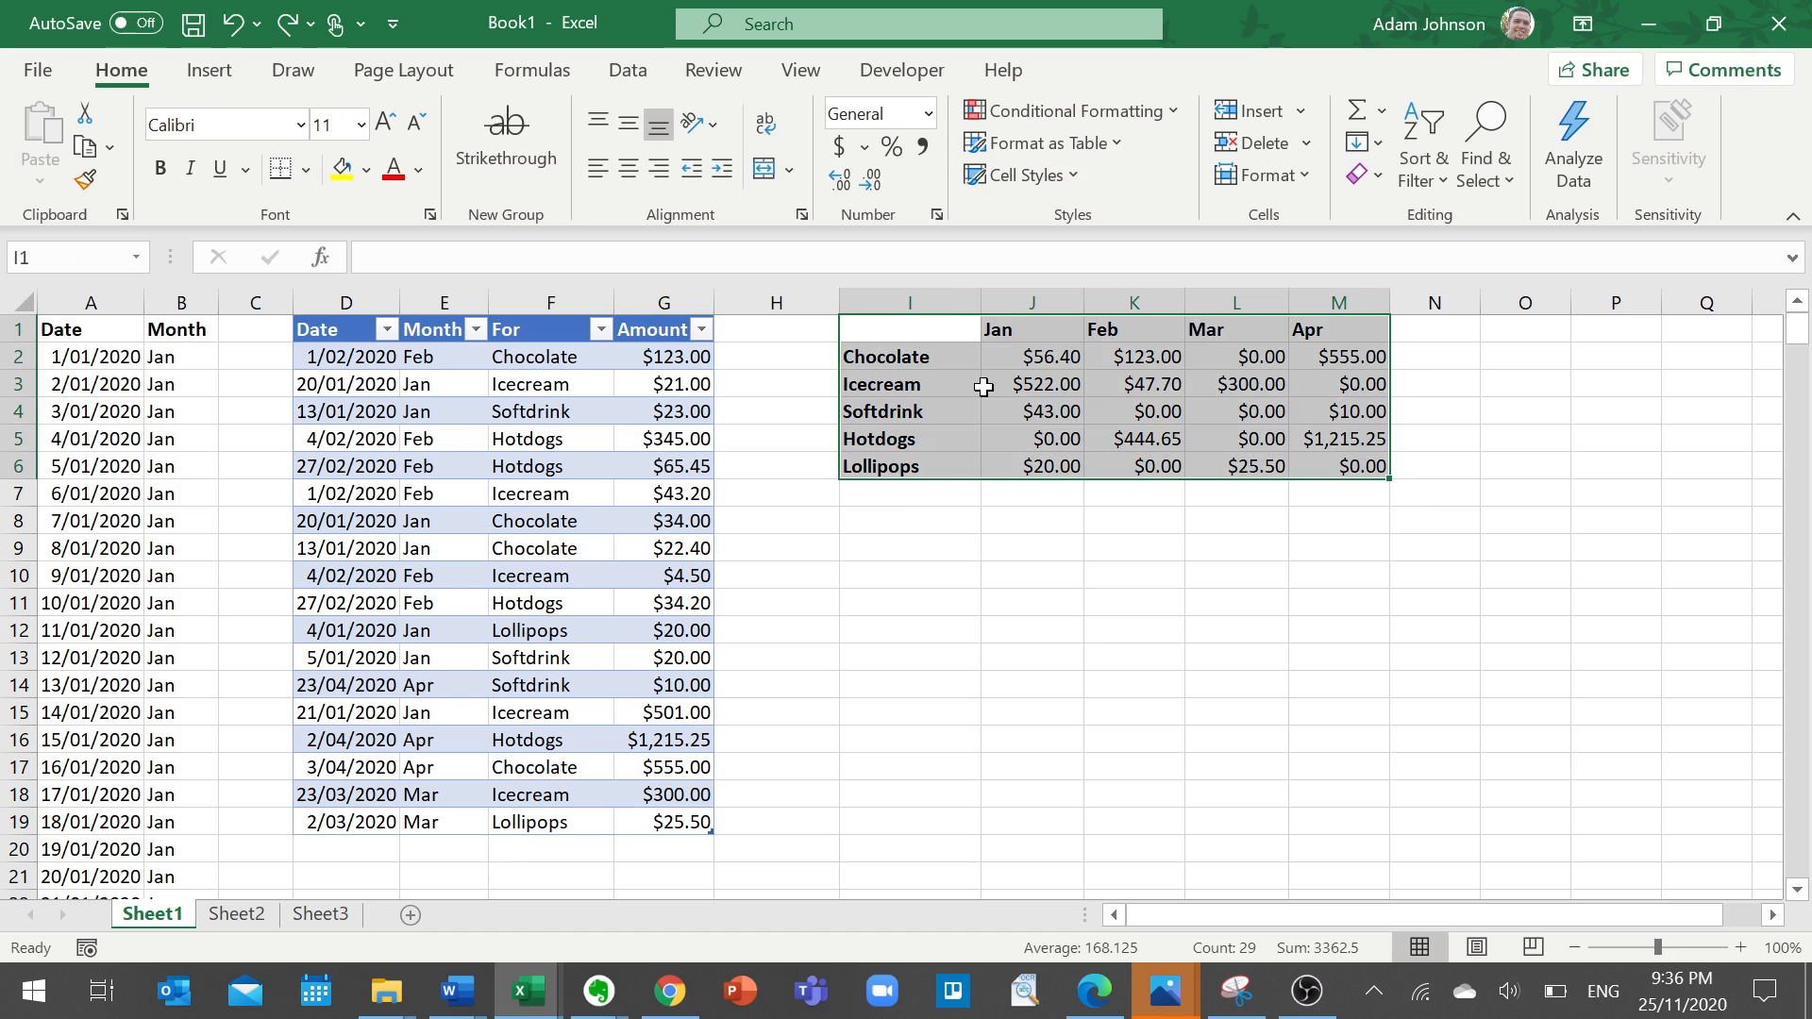
{"action": "left_click", "coordinate": [1441, 336]}
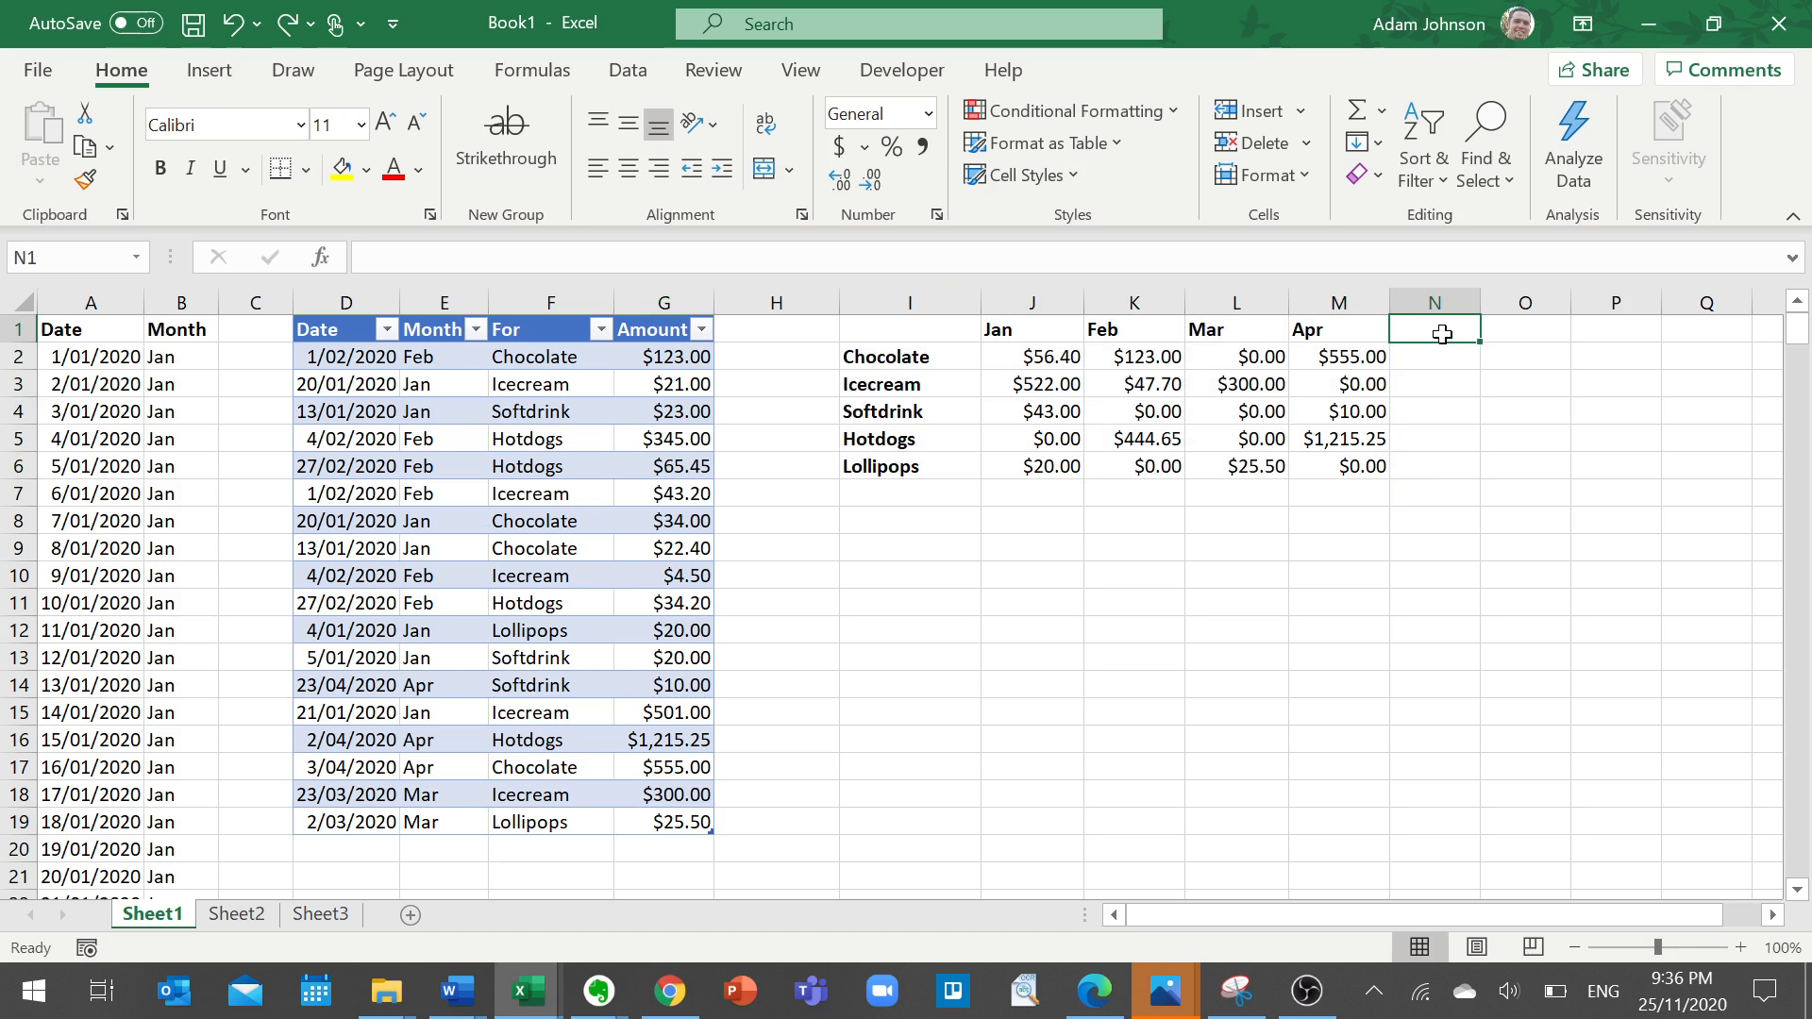
{"action": "type", "text": "May"}
{"action": "key", "text": "Tab"}
{"action": "type", "text": "Jun"}
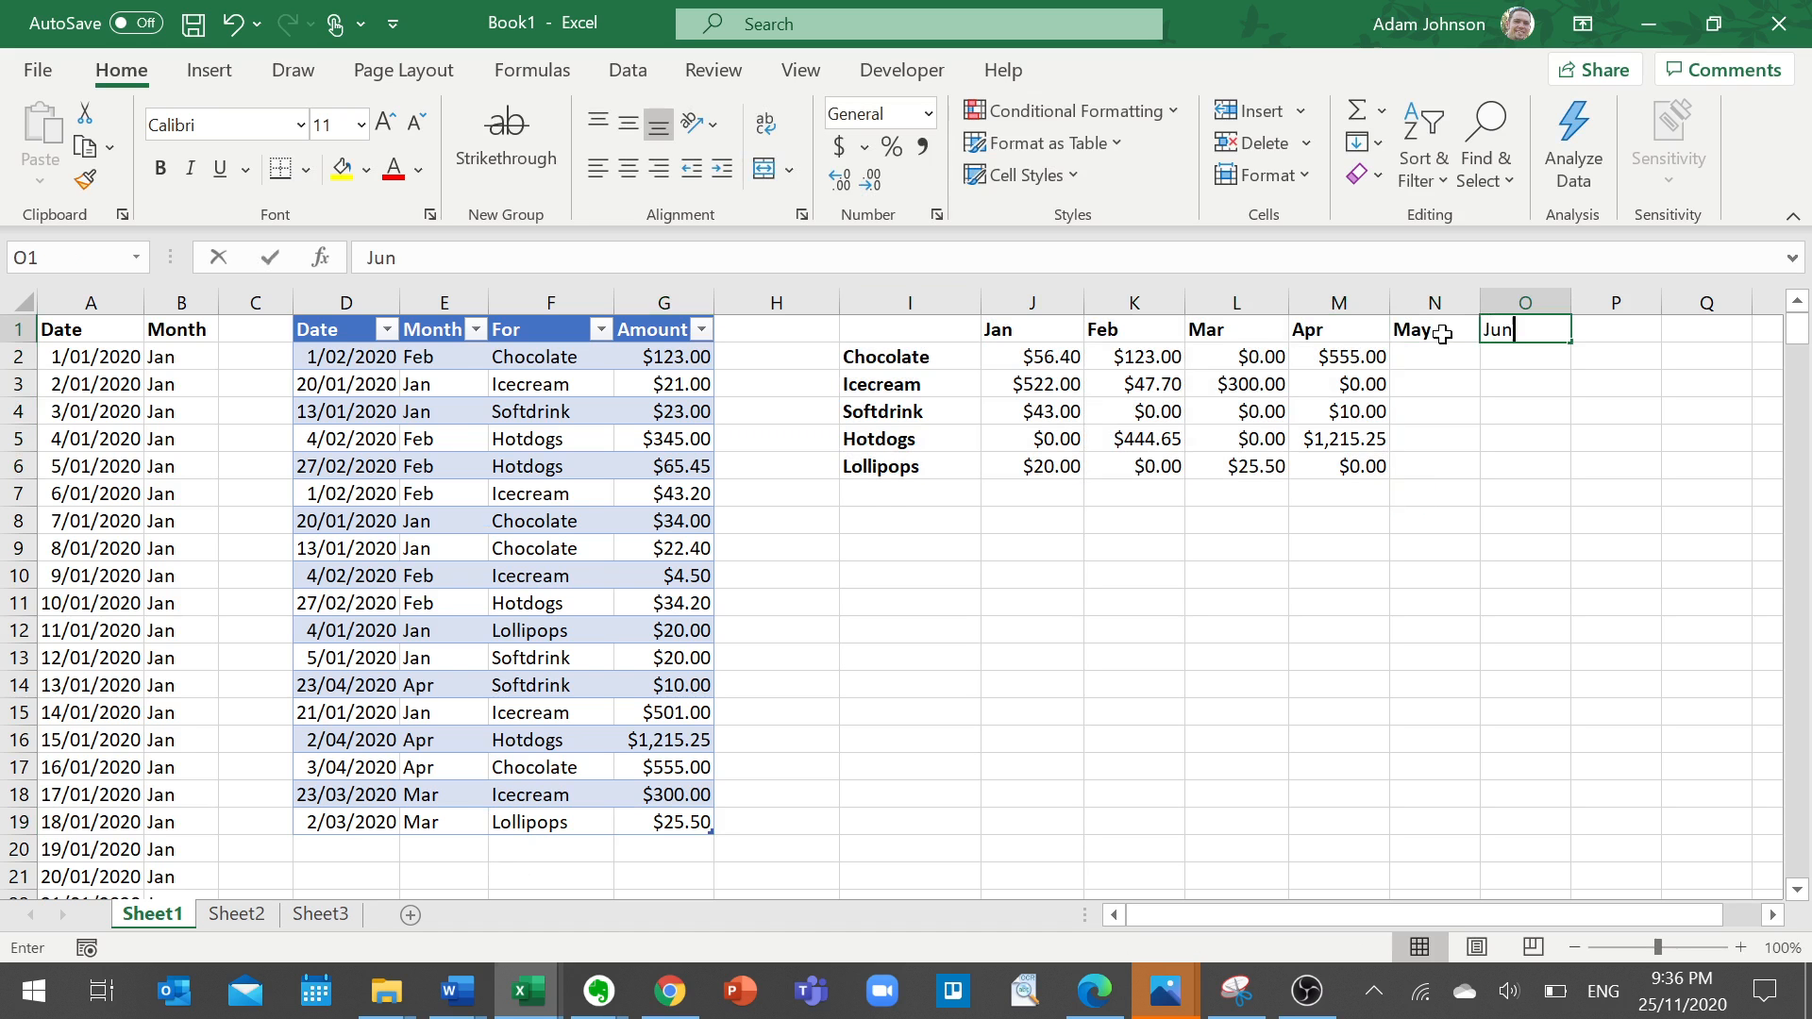
{"action": "key", "text": "Return"}
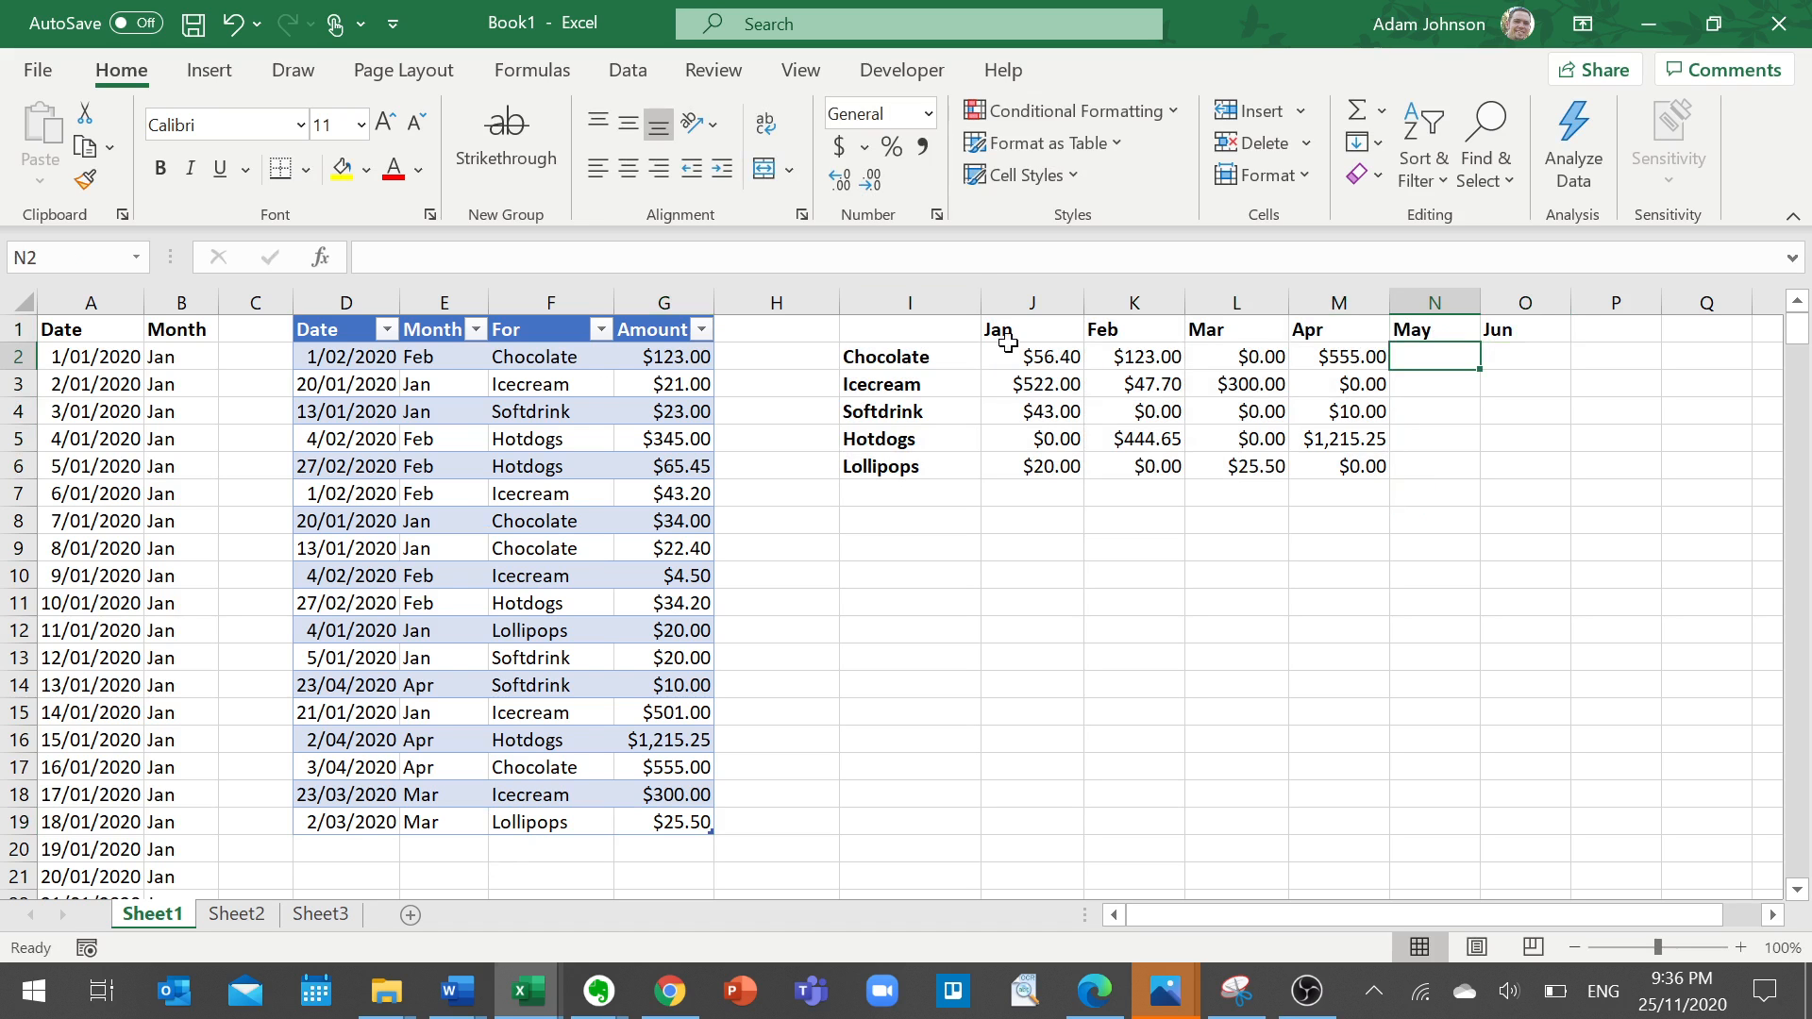
Compare the Jan heading in J1 and the categories in I2:I6 with the expenses table's Month and For entries.
{"action": "left_click", "coordinate": [1012, 332]}
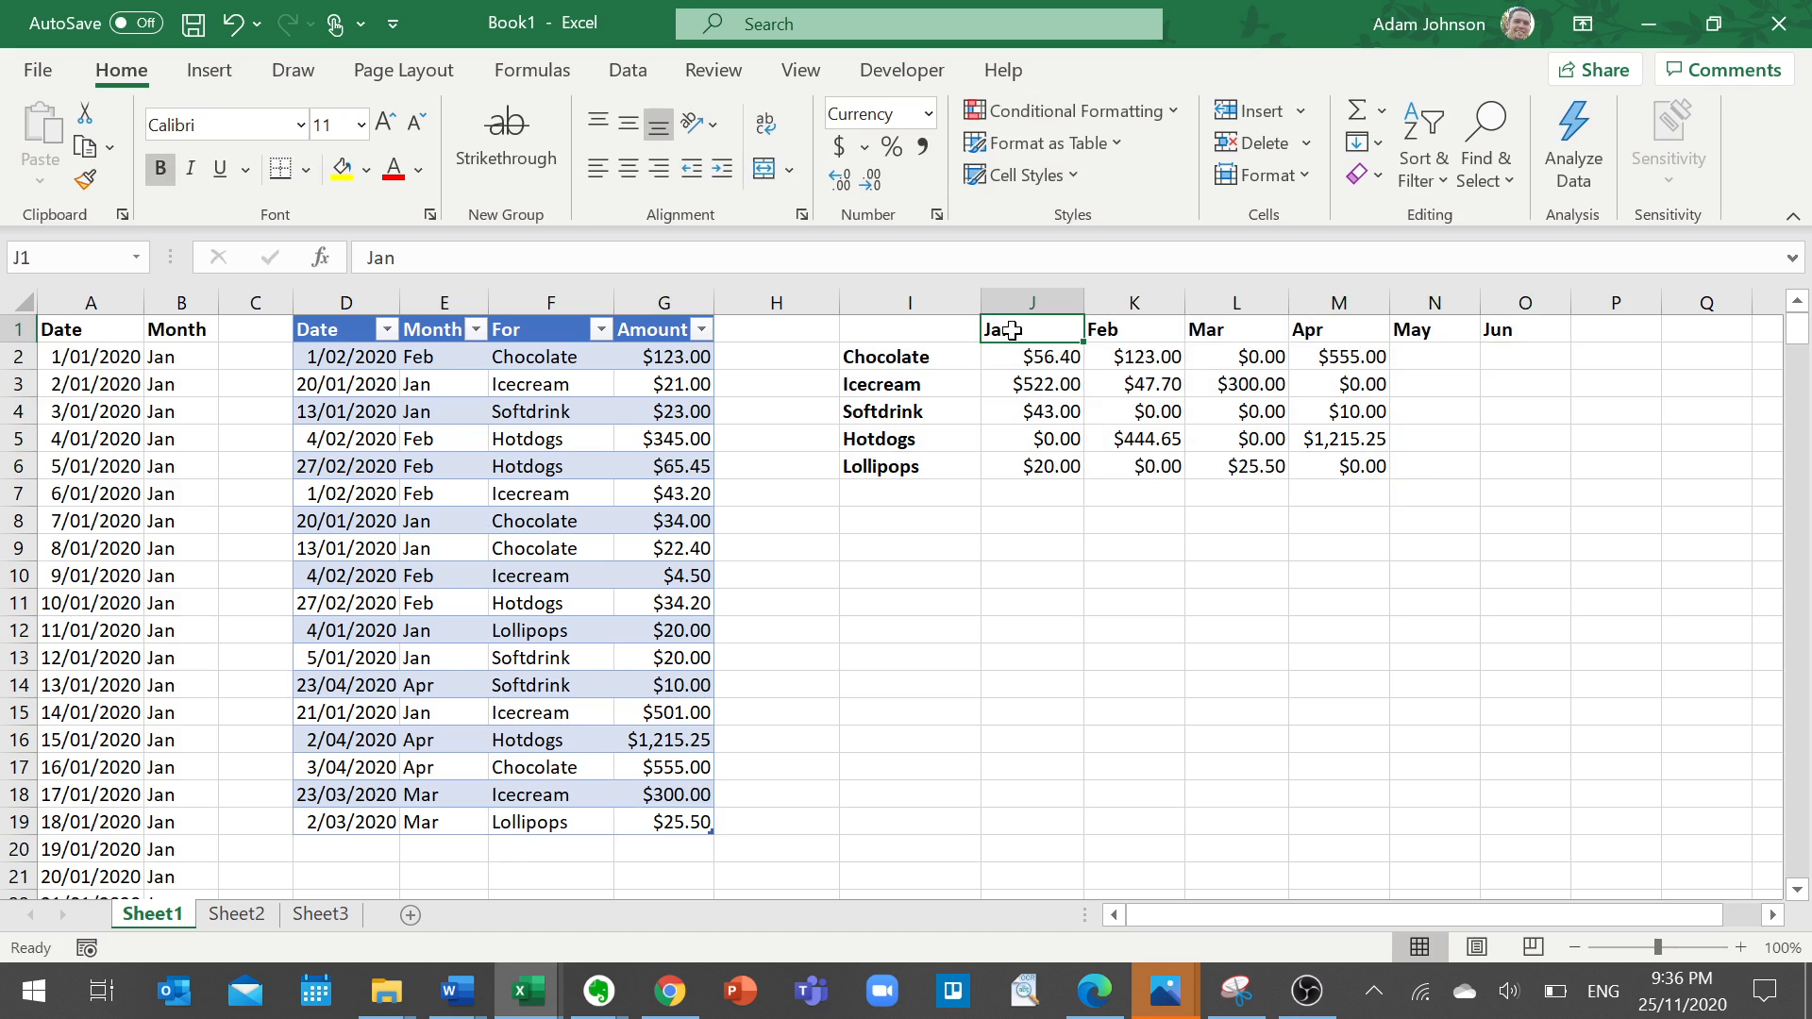
{"action": "left_click", "coordinate": [436, 379]}
{"action": "mouse_move", "coordinate": [440, 366]}
{"action": "left_mouse_down"}
{"action": "mouse_move", "coordinate": [441, 793]}
{"action": "mouse_move", "coordinate": [454, 360]}
{"action": "mouse_move", "coordinate": [417, 627]}
{"action": "mouse_move", "coordinate": [465, 323]}
{"action": "mouse_move", "coordinate": [446, 367]}
{"action": "left_mouse_up"}
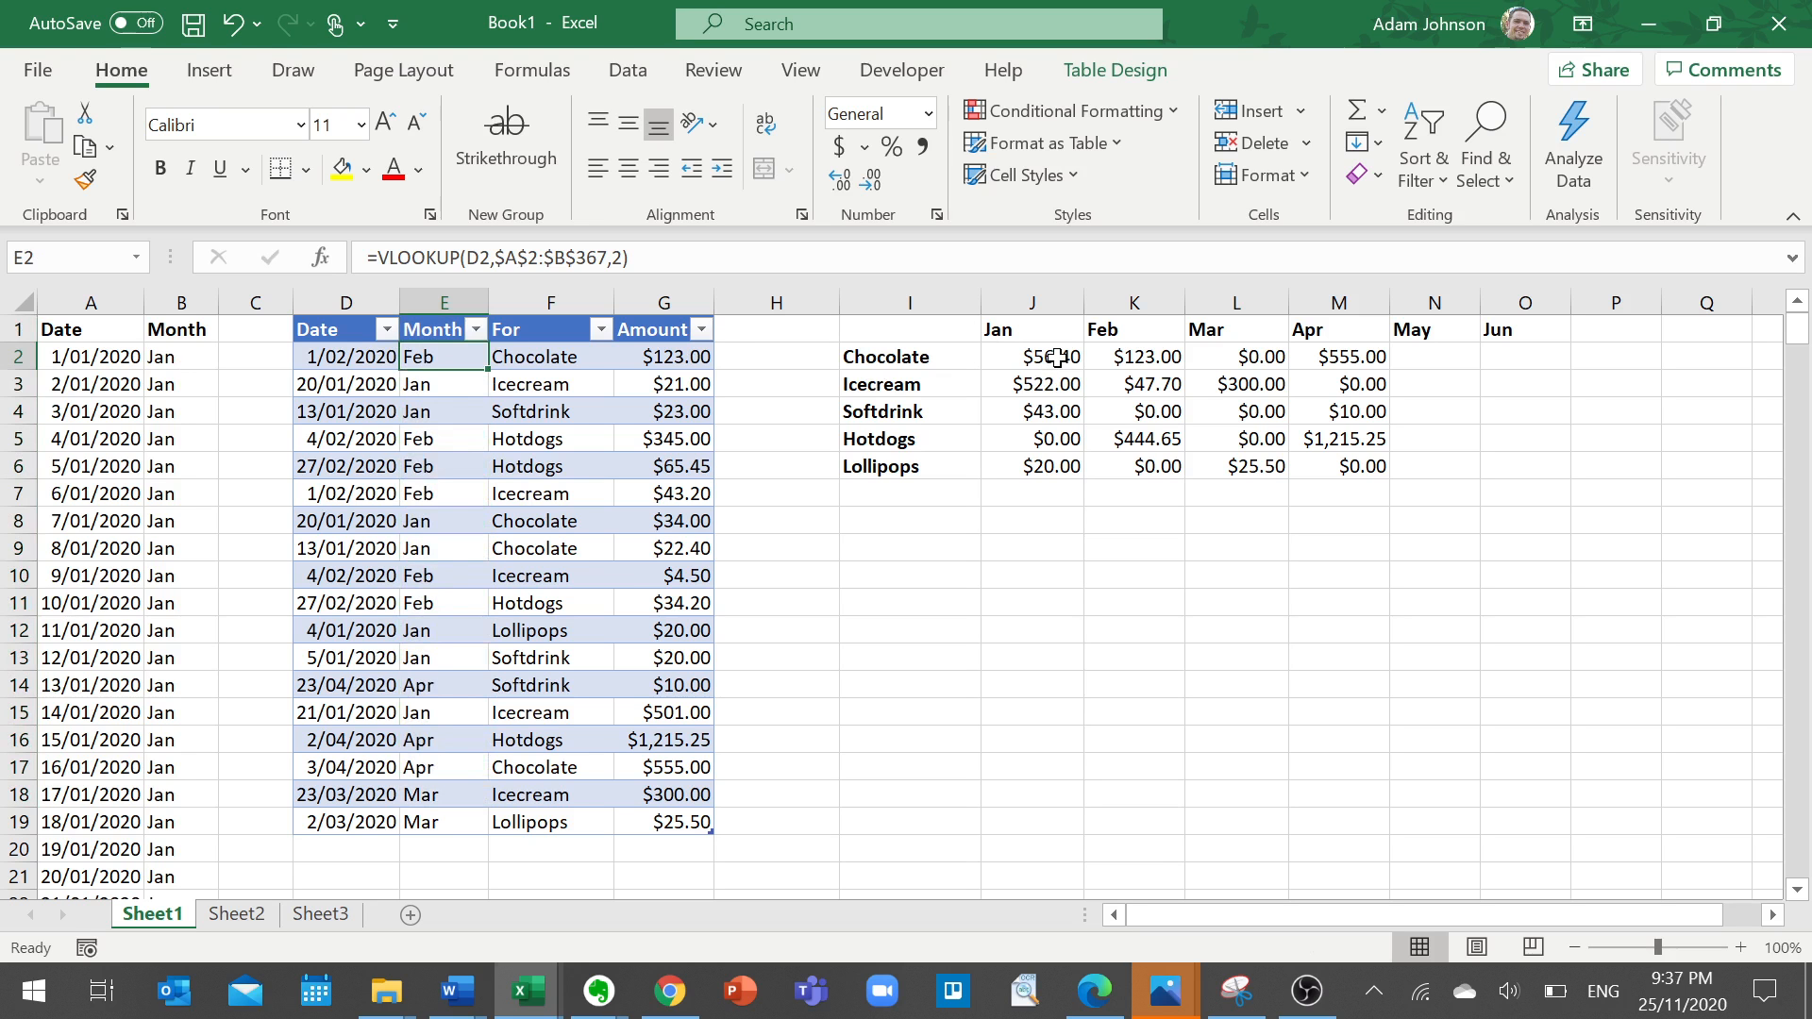
{"action": "left_click_drag", "start_coordinate": [859, 361], "coordinate": [863, 467]}
{"action": "mouse_move", "coordinate": [538, 360]}
{"action": "left_mouse_down"}
{"action": "mouse_move", "coordinate": [546, 760]}
{"action": "mouse_move", "coordinate": [559, 358]}
{"action": "left_mouse_up"}
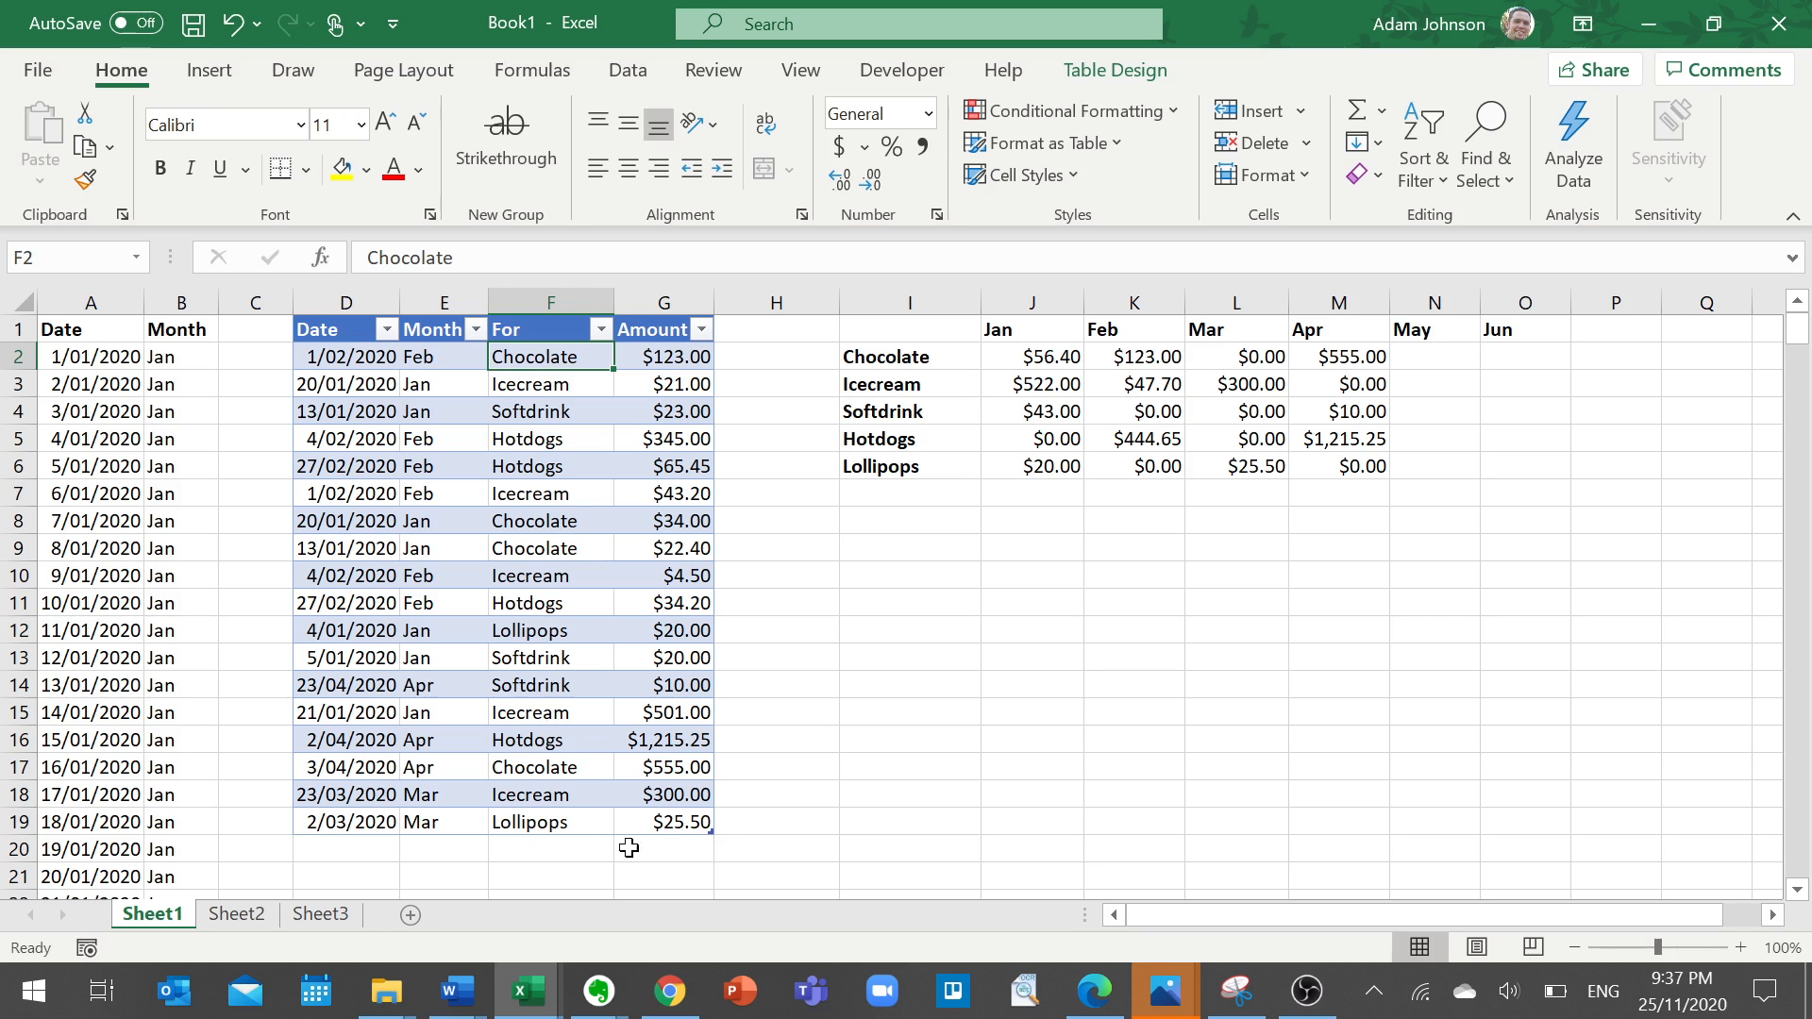
Add a new row 20 to the end of the expenses table and enter Softdrink in its For column.
{"action": "key", "text": "ctrl+a"}
{"action": "left_click", "coordinate": [660, 821]}
{"action": "key", "text": "Tab"}
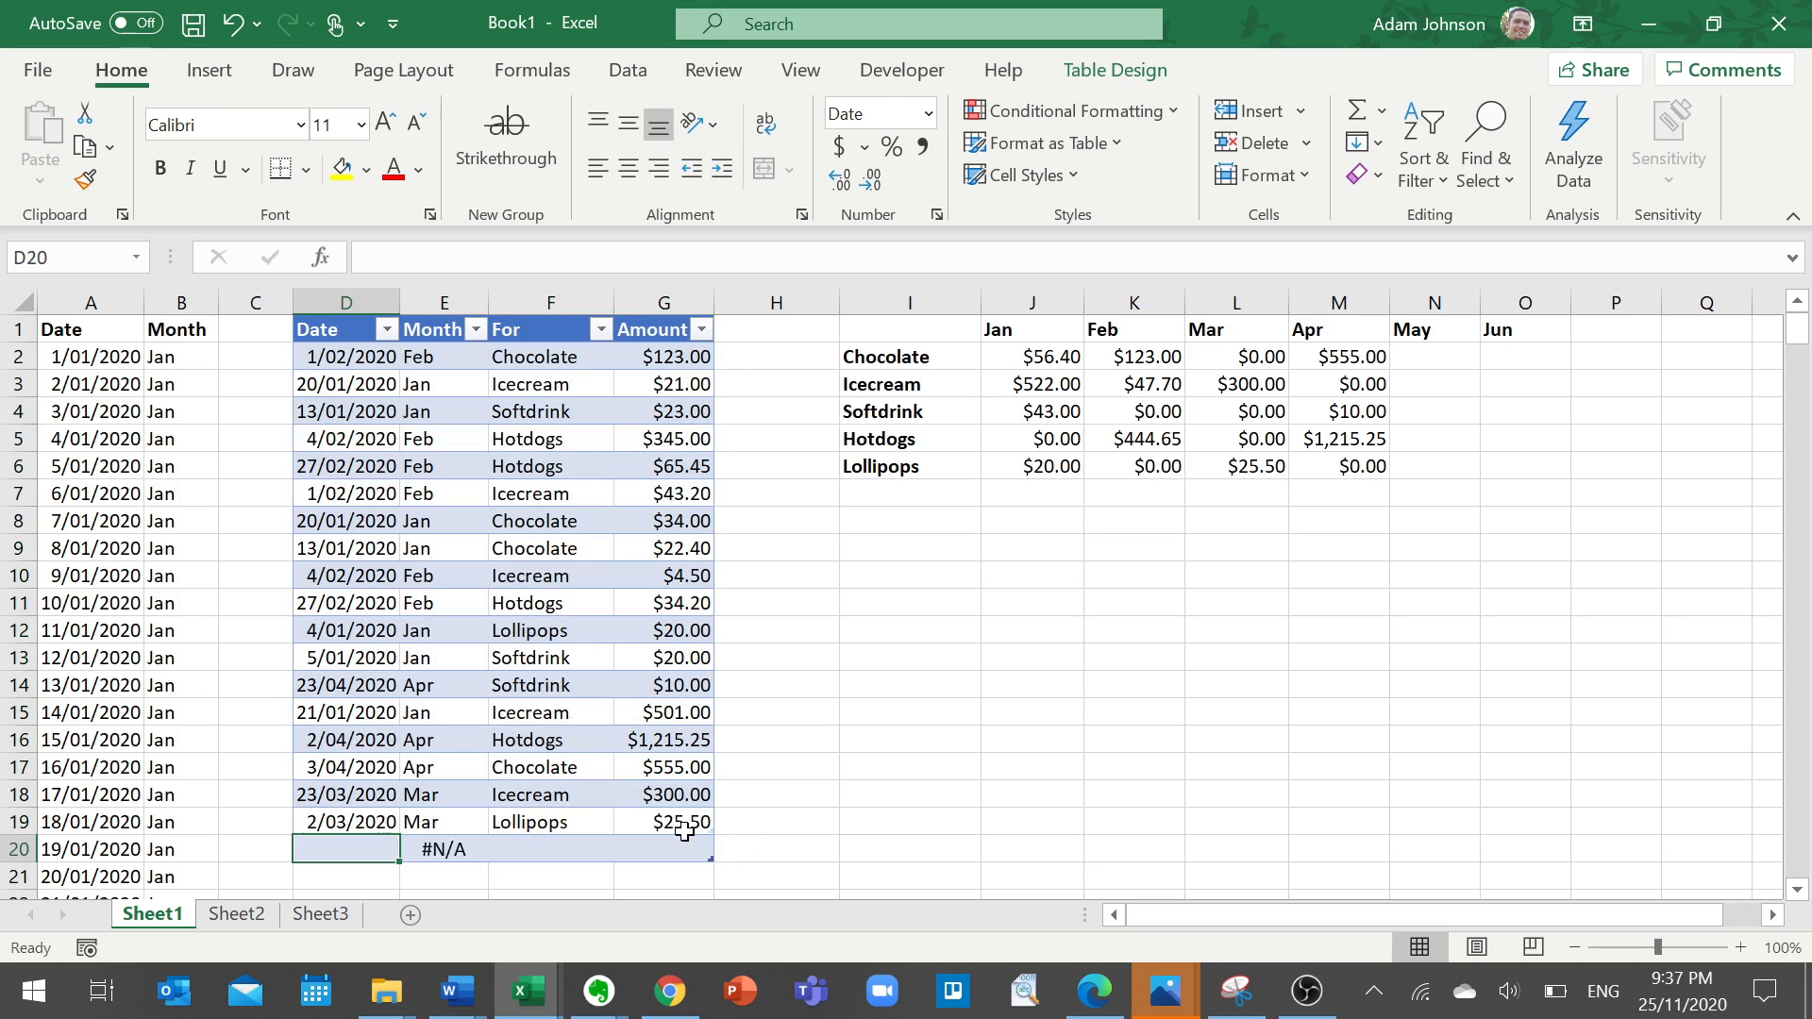
{"action": "key", "text": "Tab"}
{"action": "key", "text": "Tab"}
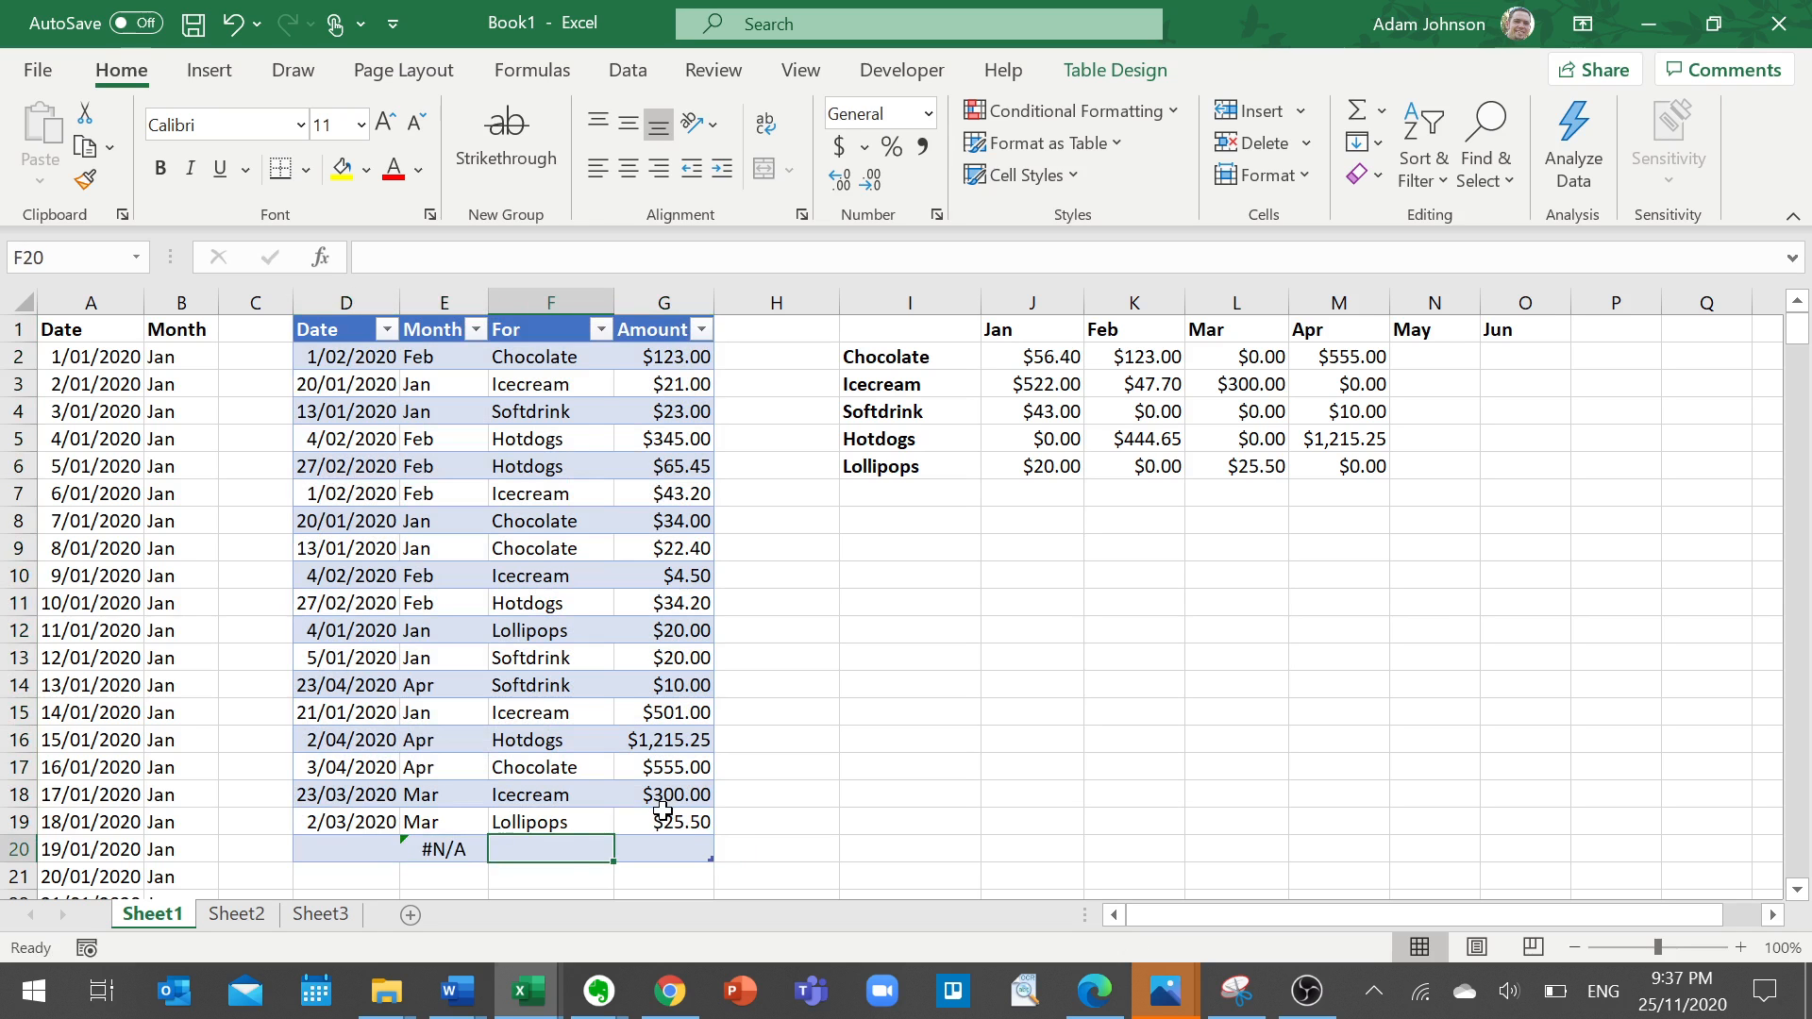
{"action": "type", "text": "Softdrink"}
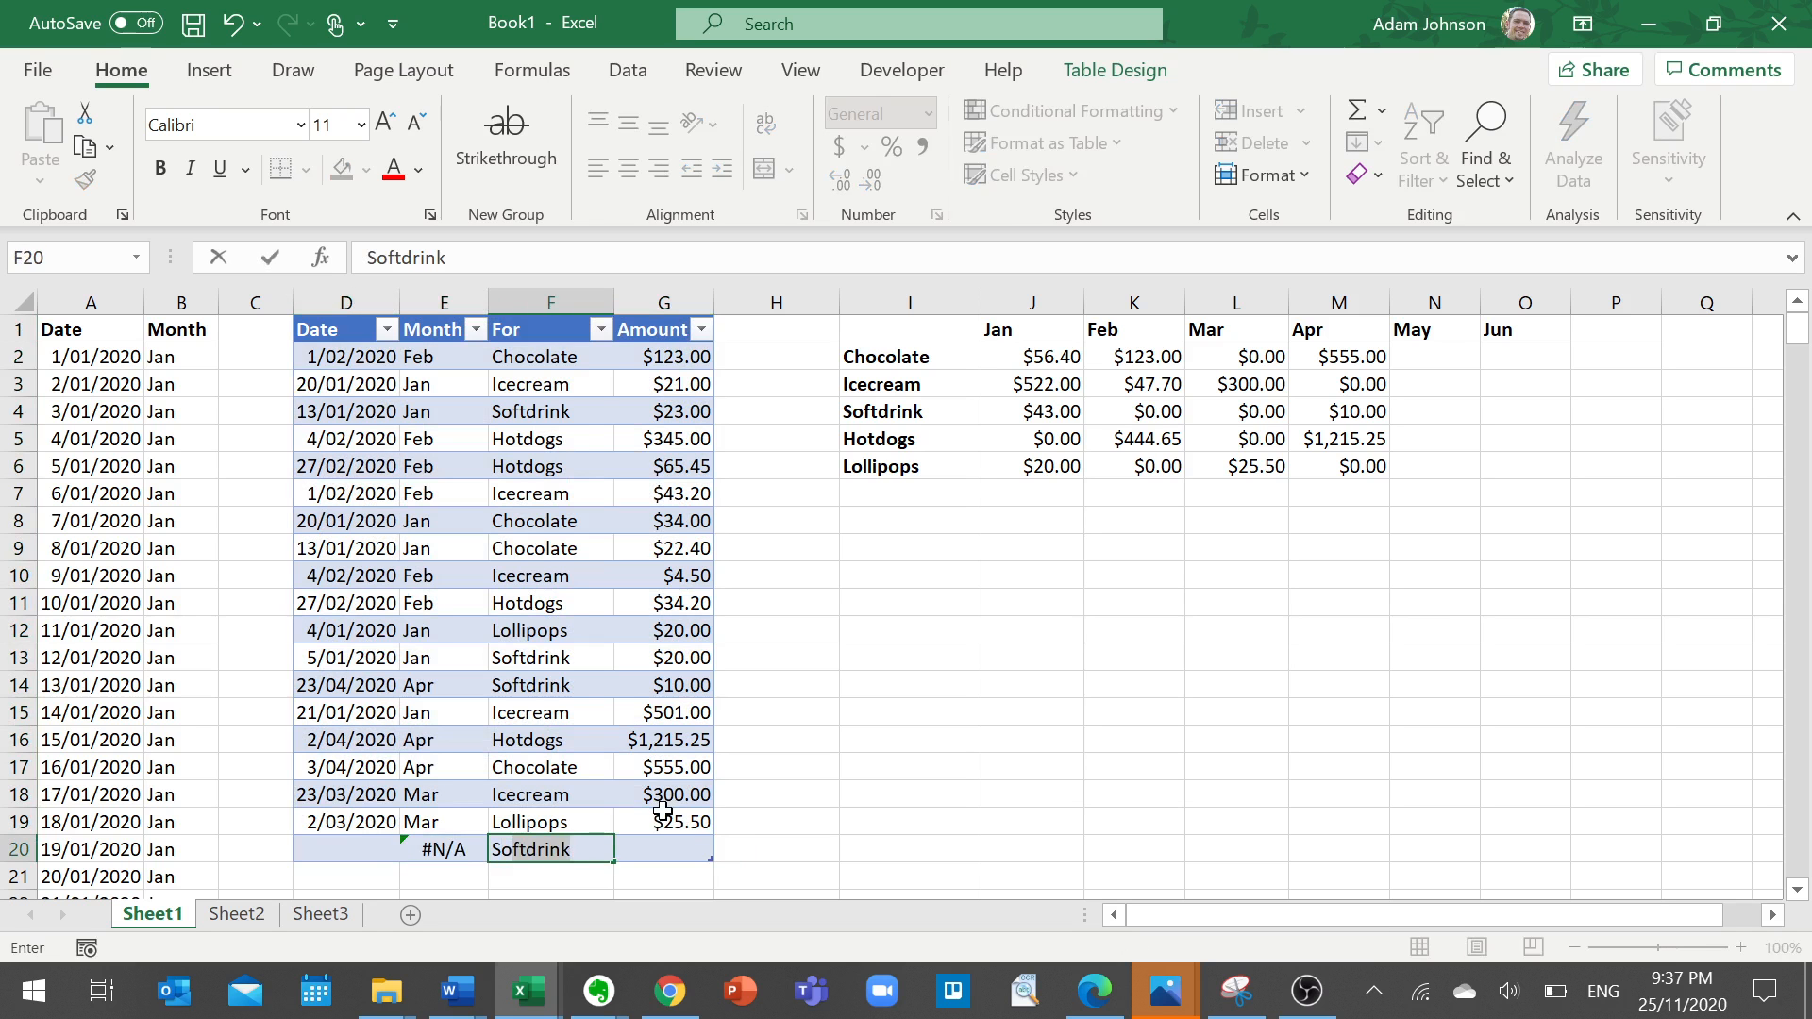
{"action": "key", "text": "Return"}
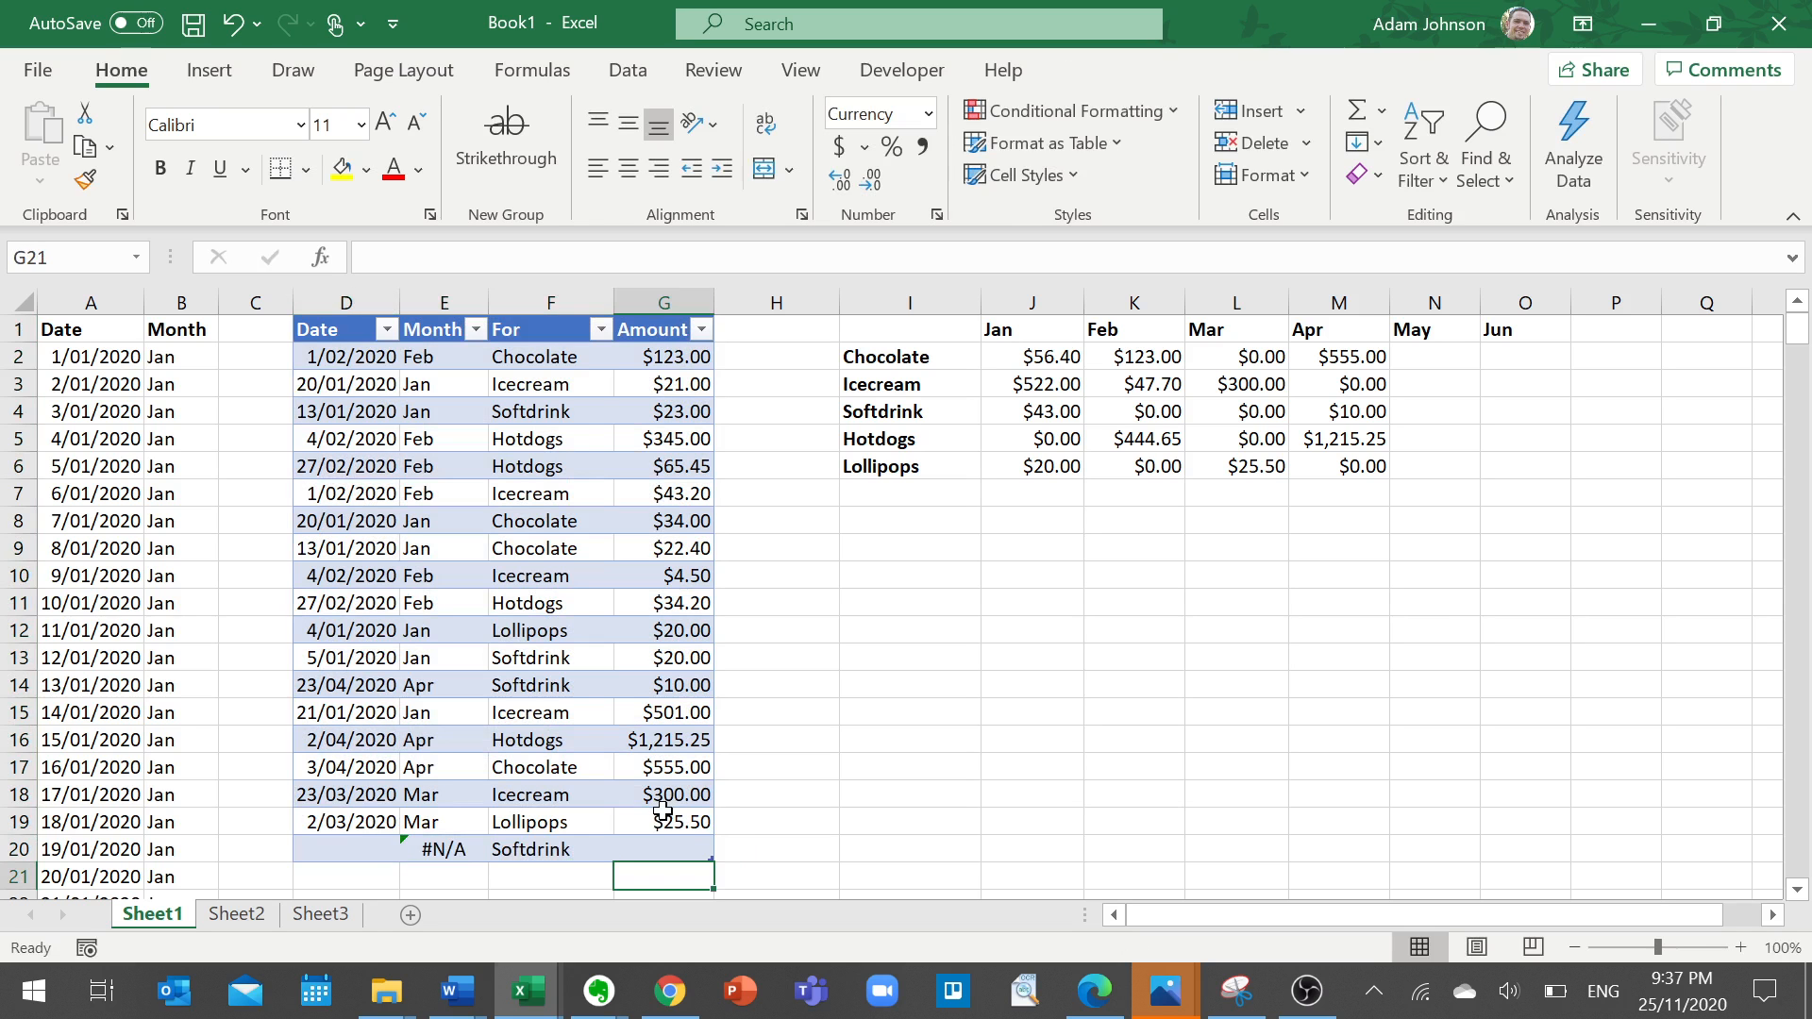
Clear the For entry in F20 and the month formula in E20.
{"action": "left_click", "coordinate": [541, 857]}
{"action": "key", "text": "BackSpace"}
{"action": "left_click", "coordinate": [442, 852]}
{"action": "key", "text": "BackSpace"}
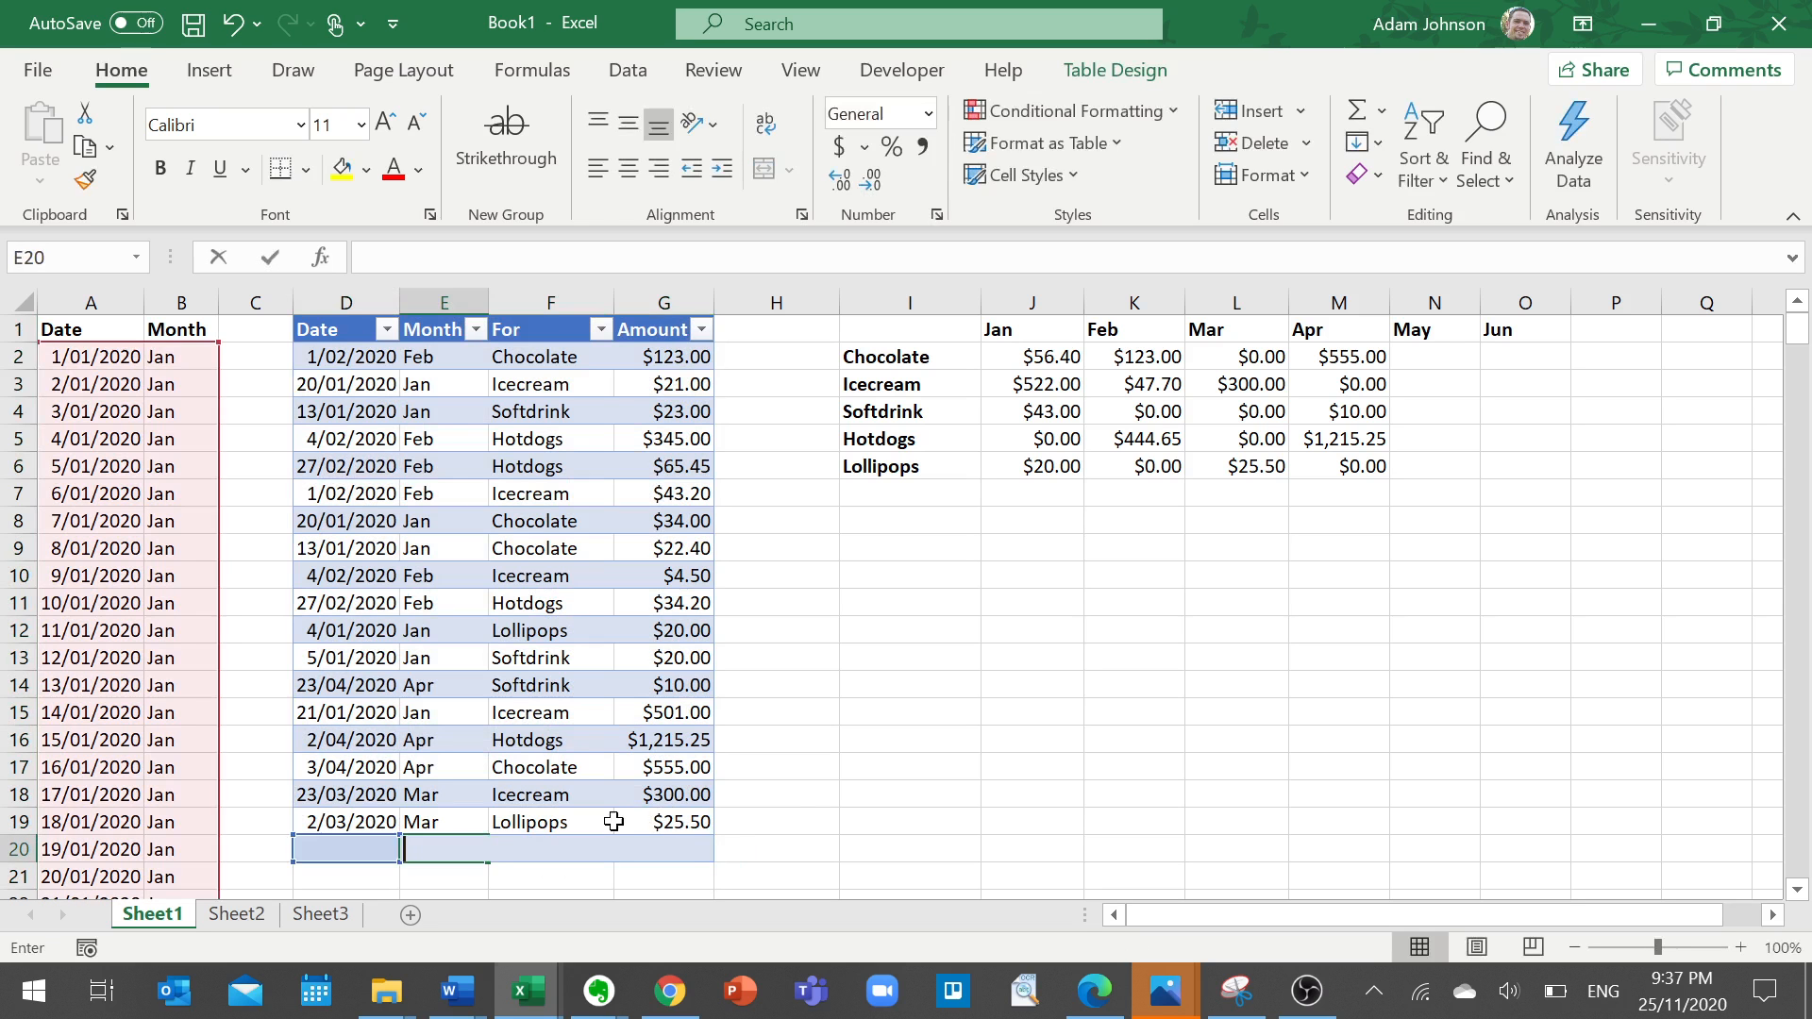
{"action": "left_click", "coordinate": [943, 762]}
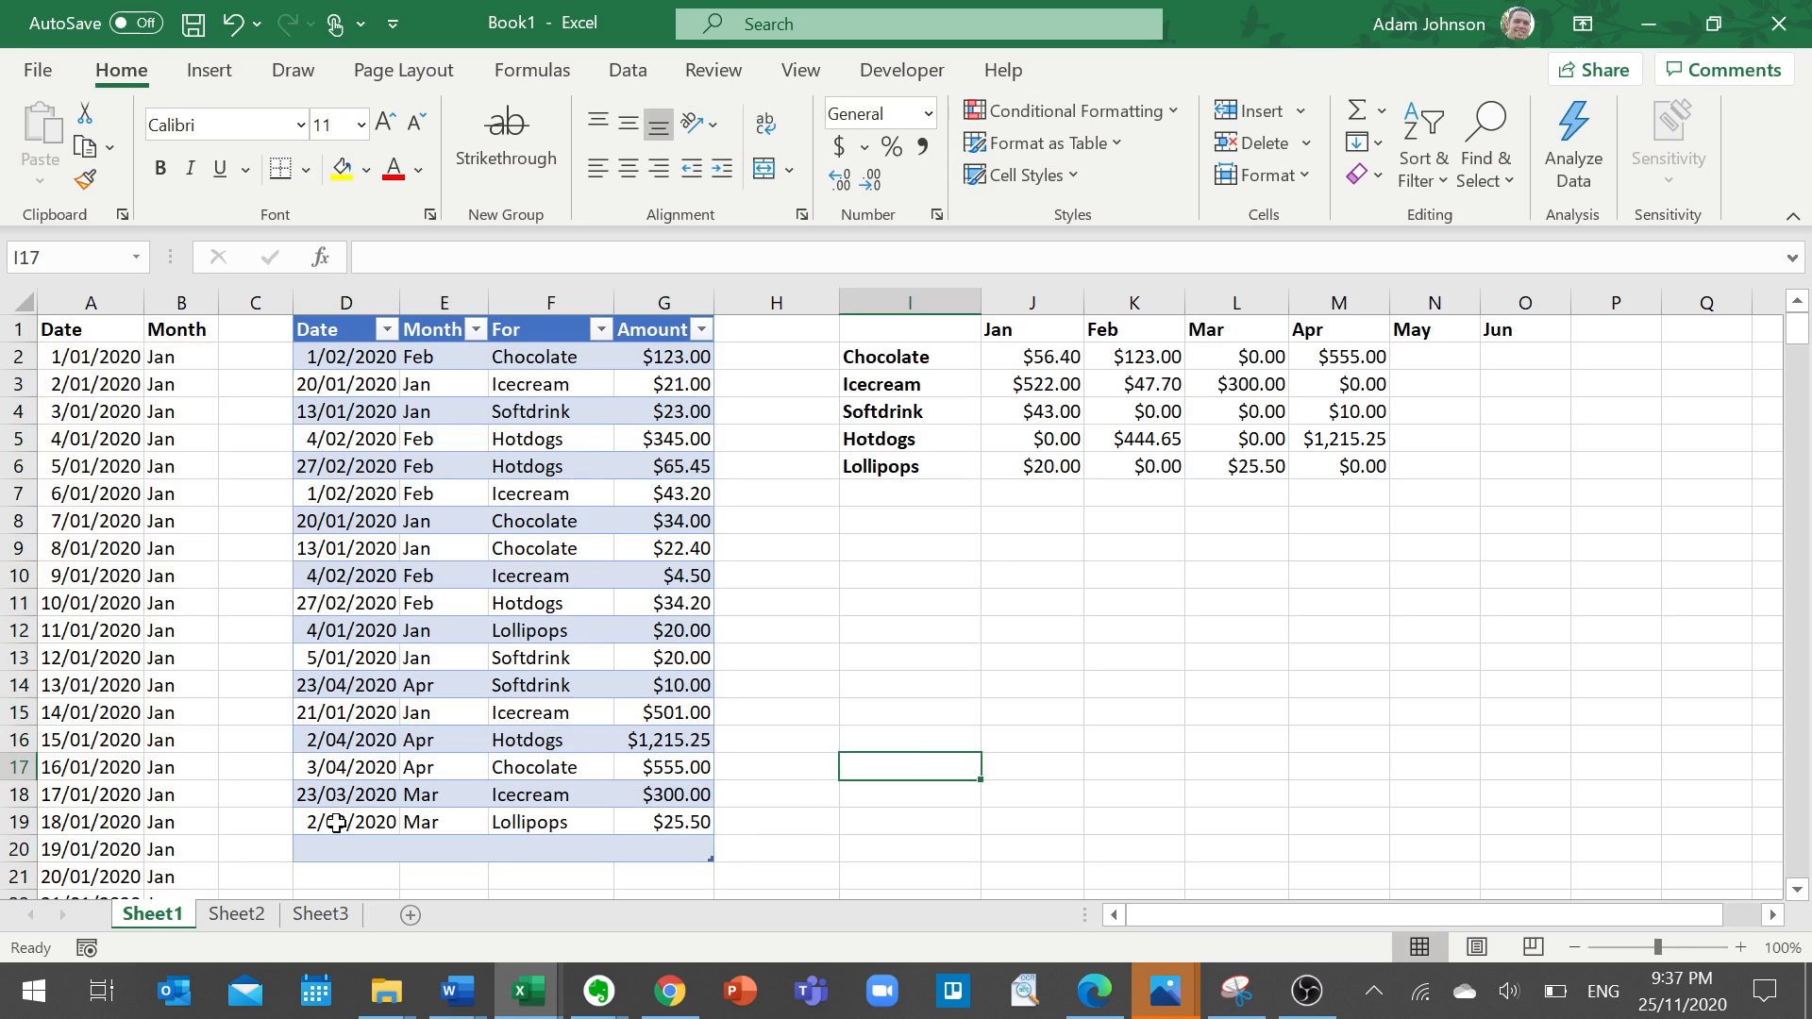
Test the category matching by changing F5 to Hotdog and restoring it to Hotdogs.
{"action": "left_click", "coordinate": [570, 445]}
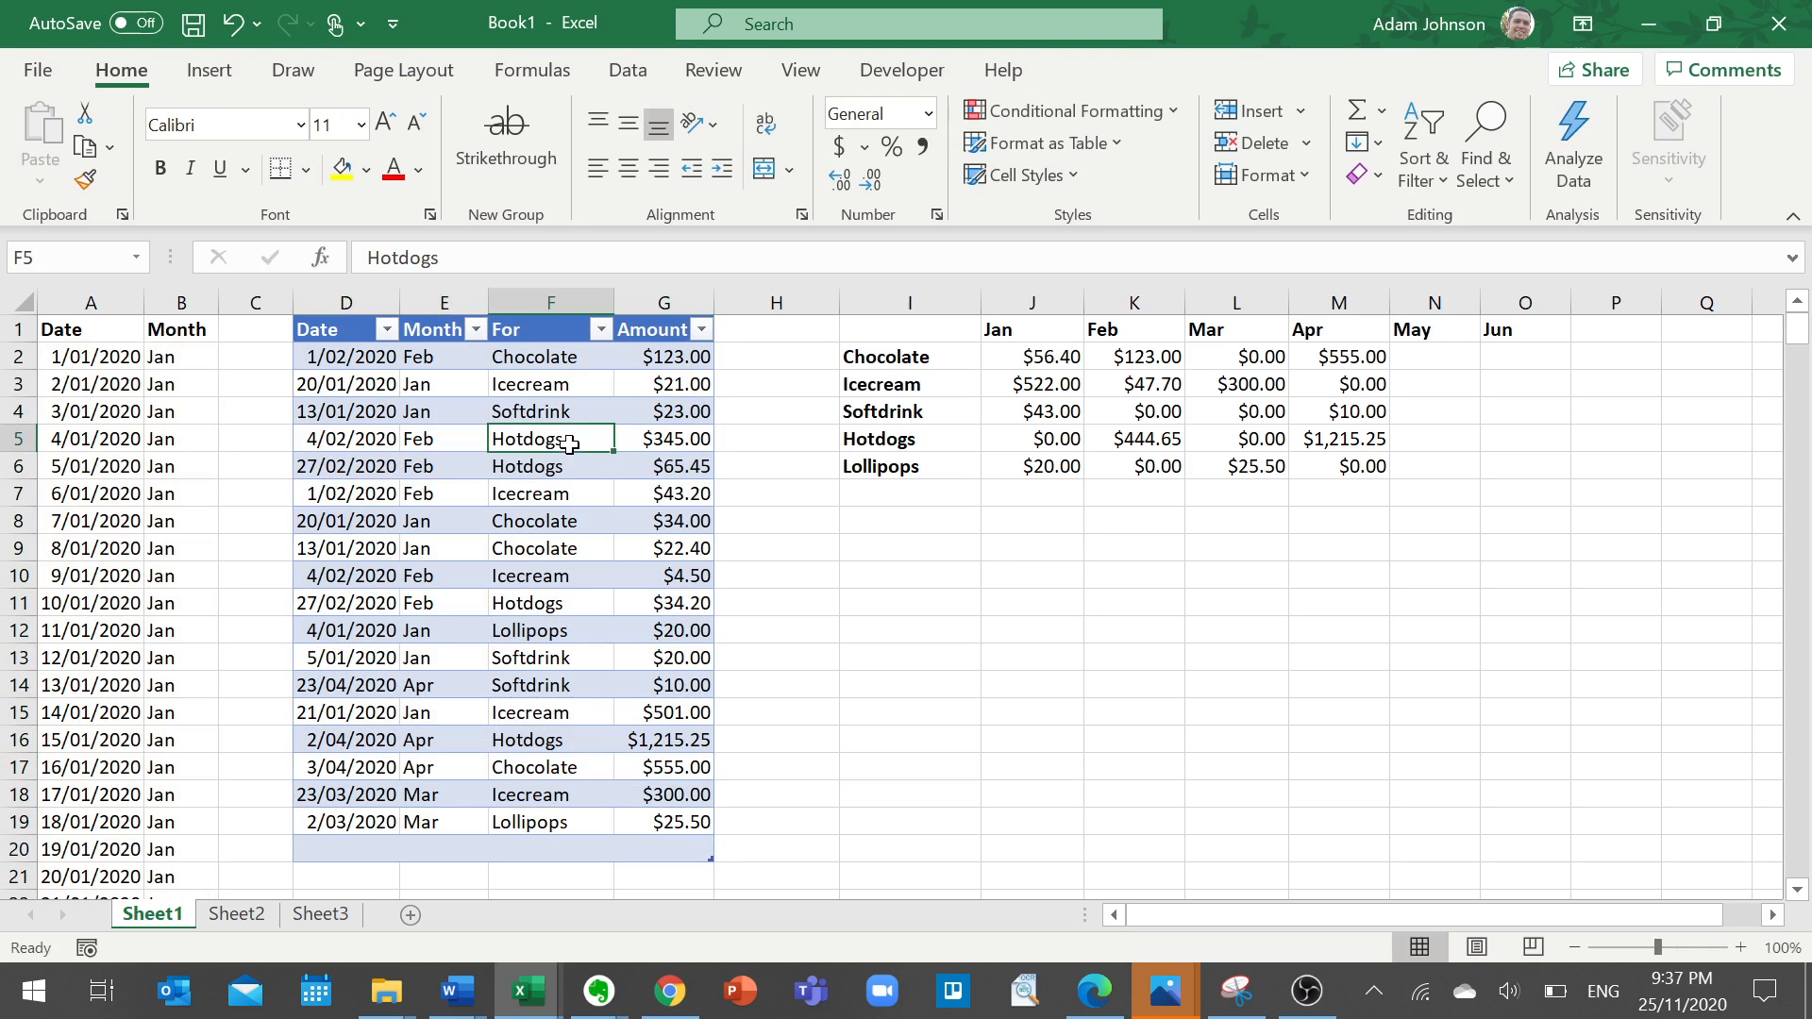
{"action": "double_click", "coordinate": [570, 444]}
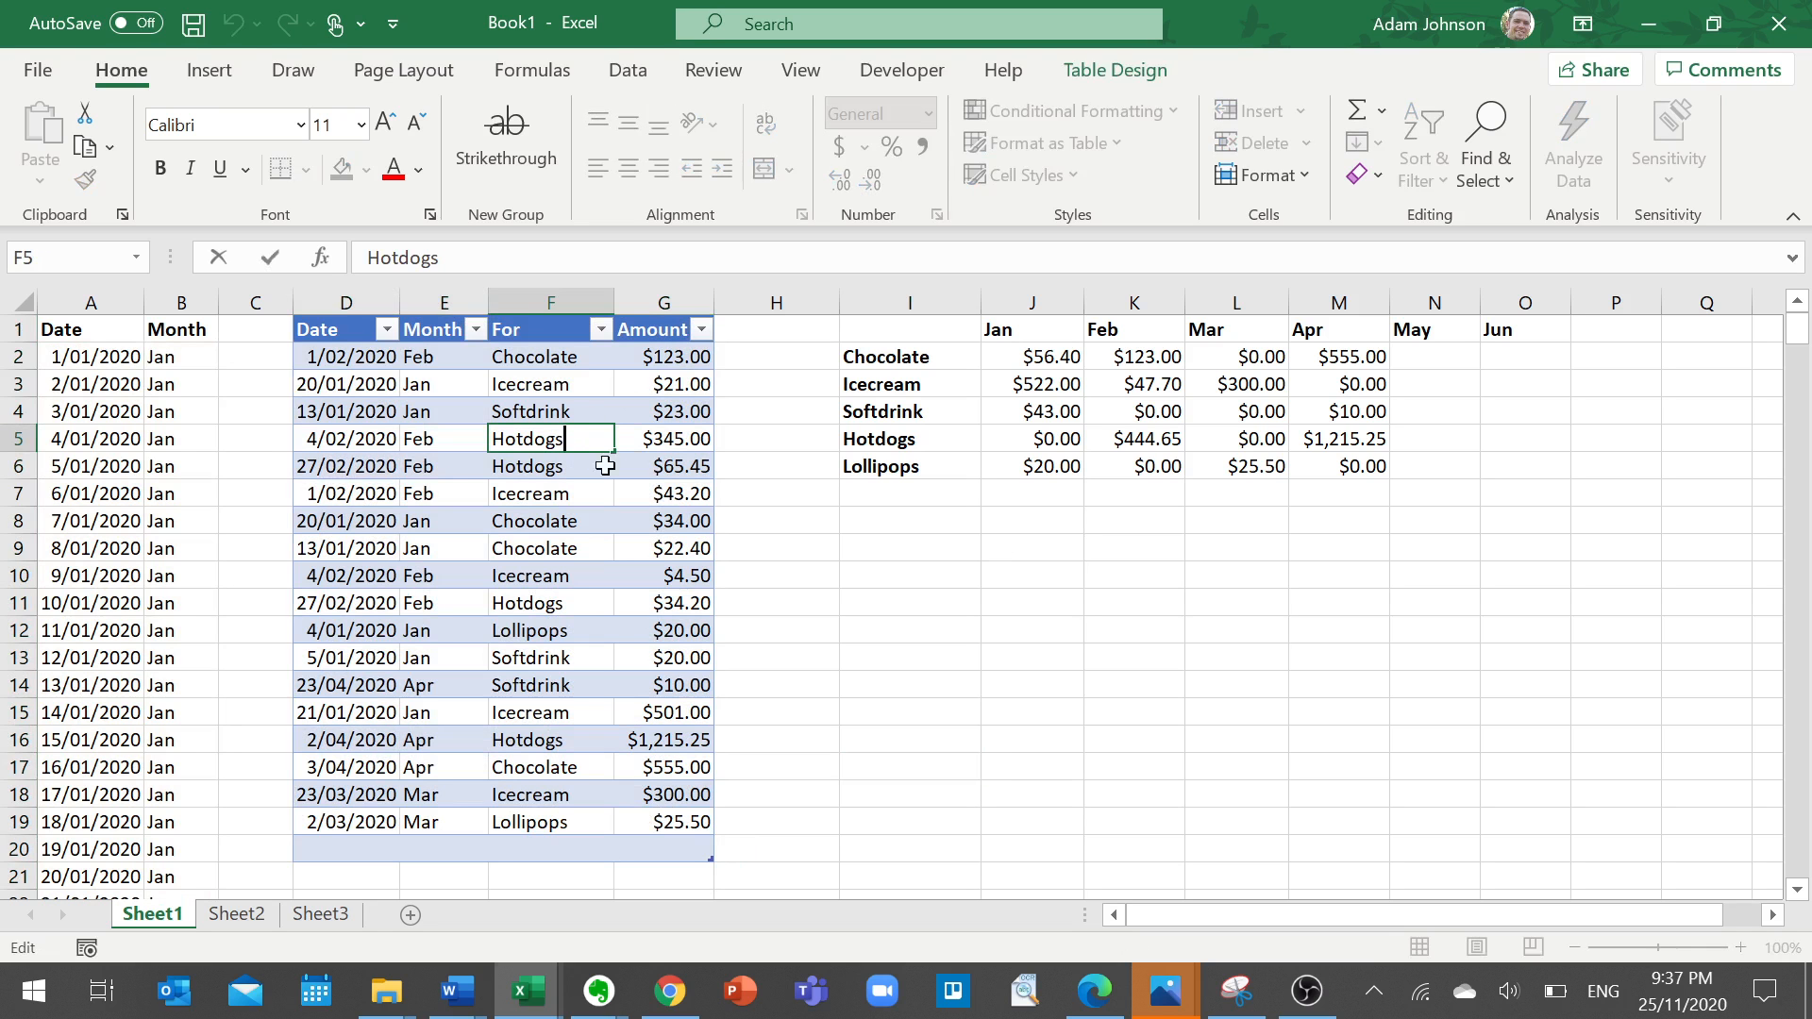
{"action": "left_click", "coordinate": [1002, 560]}
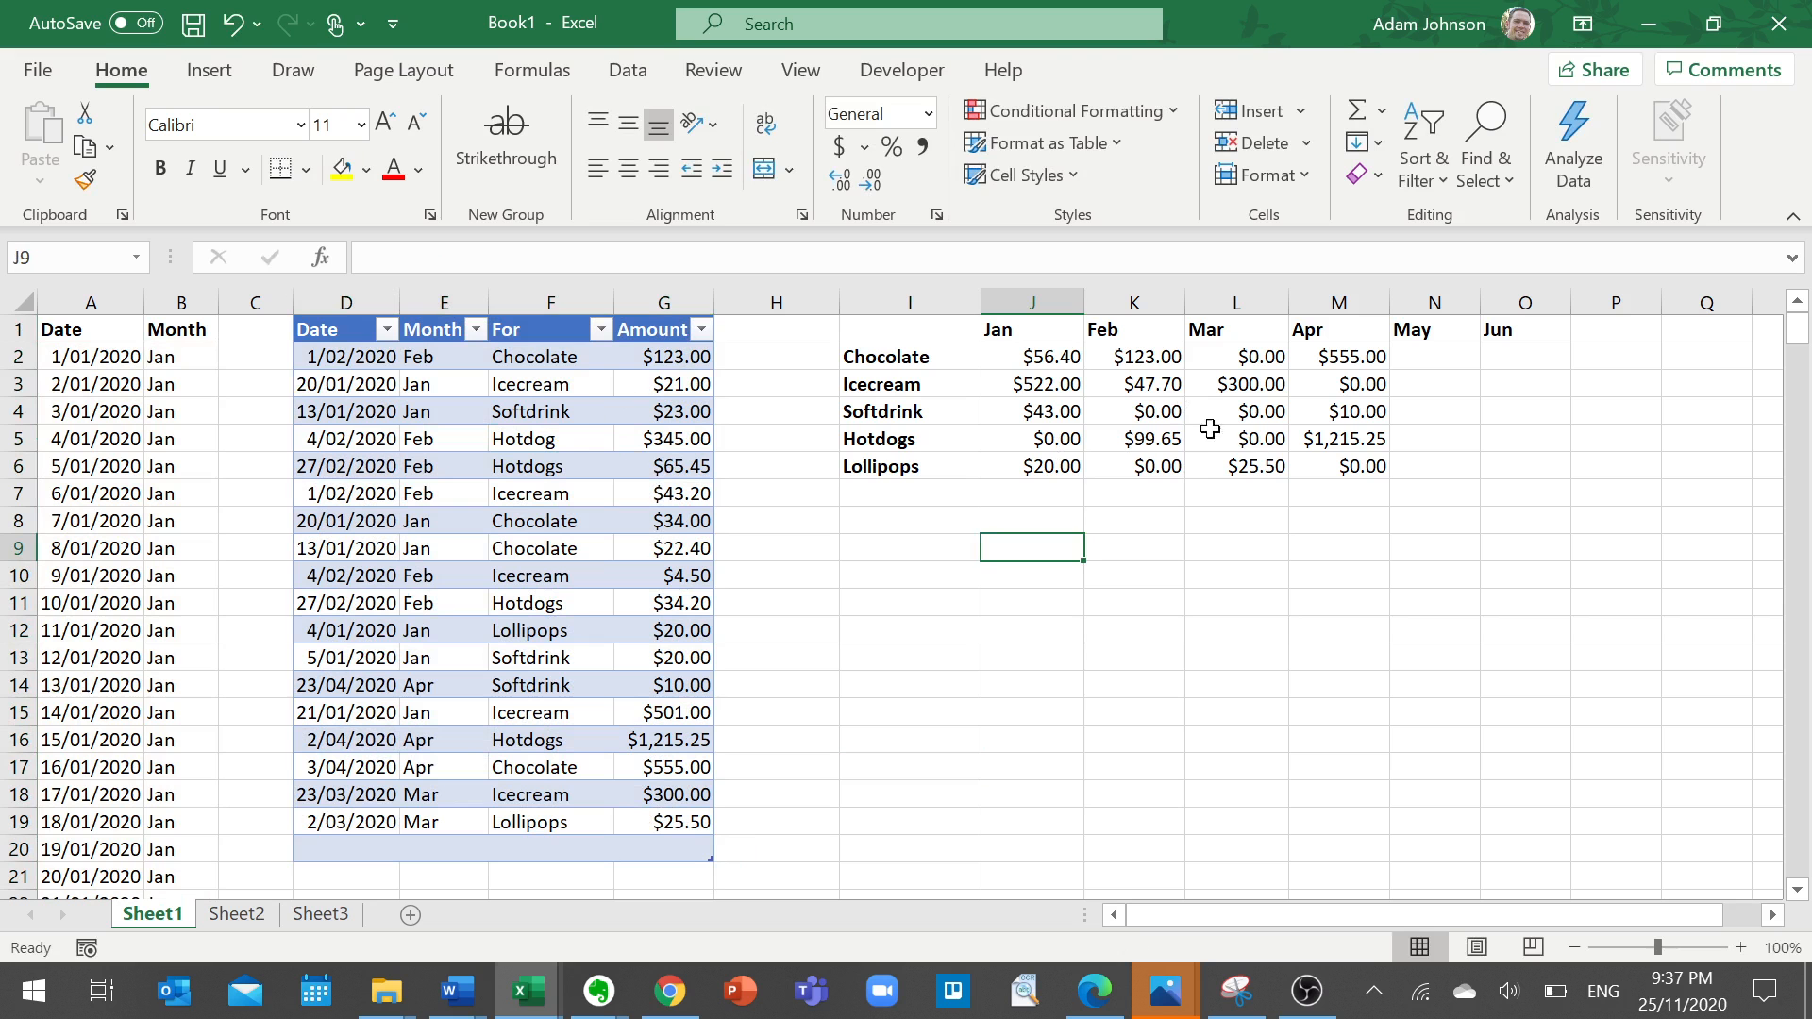
{"action": "double_click", "coordinate": [591, 438]}
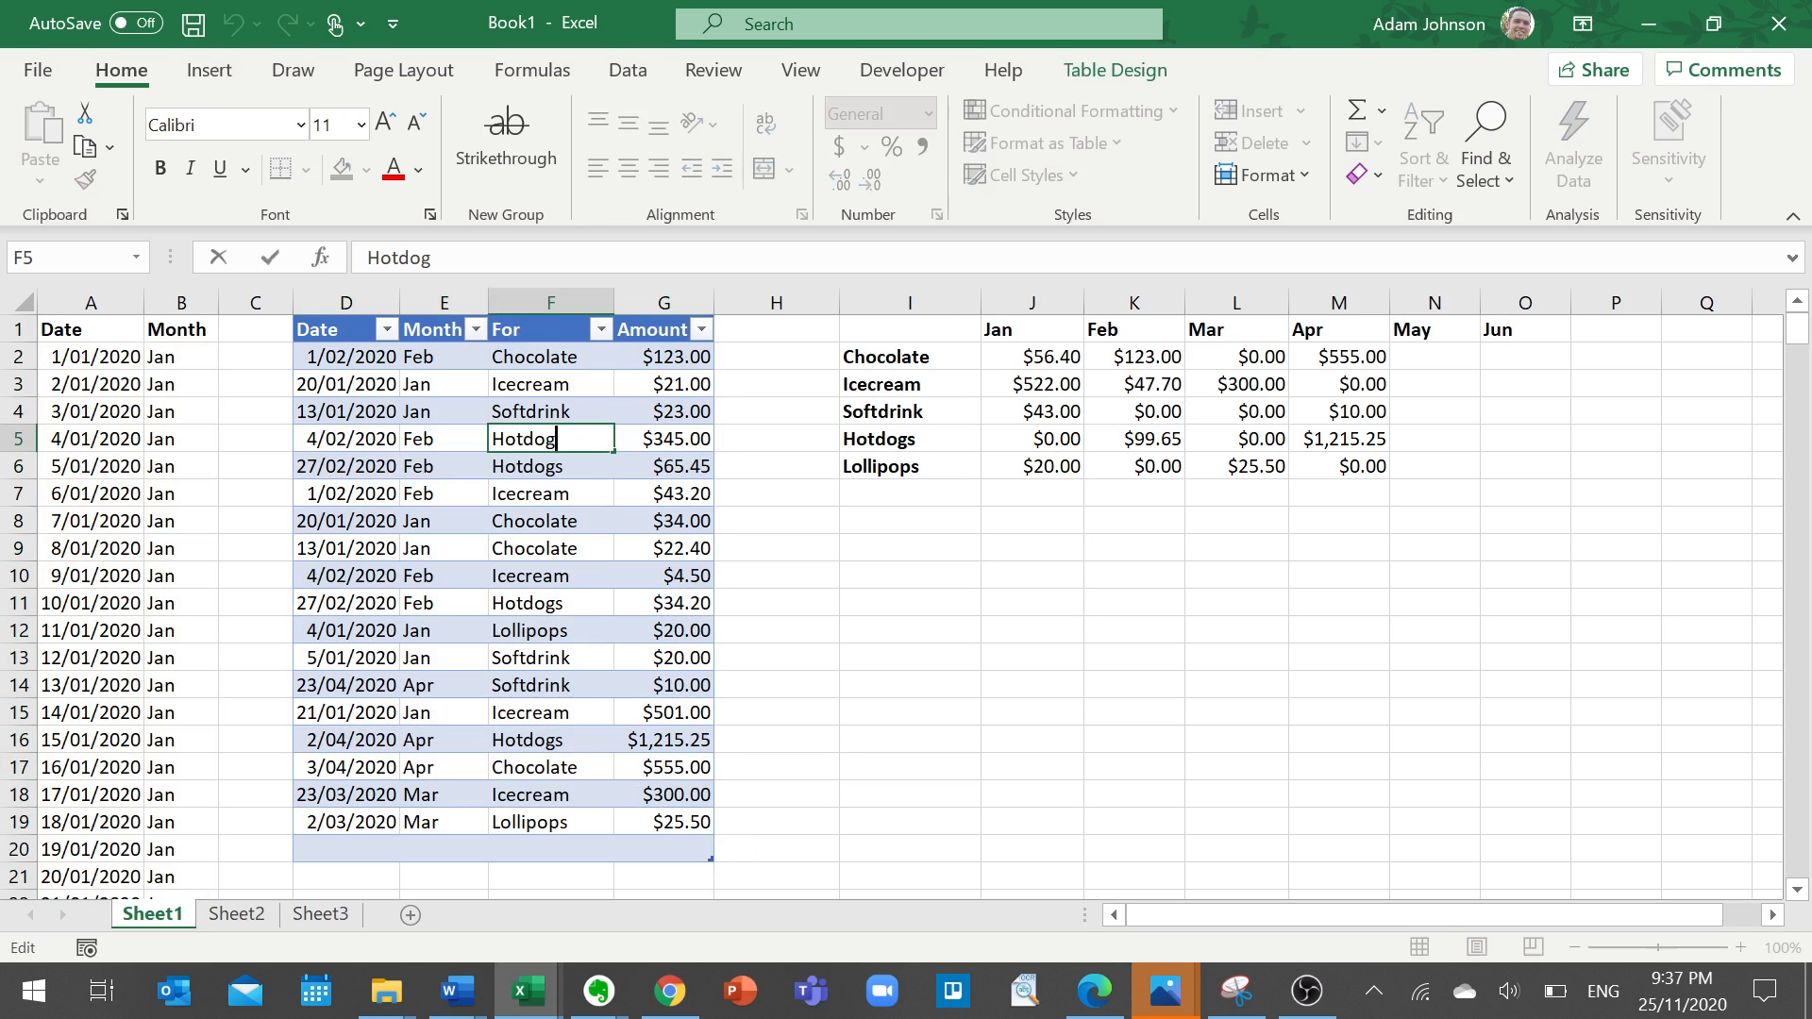
{"action": "type", "text": "s"}
{"action": "key", "text": "Return"}
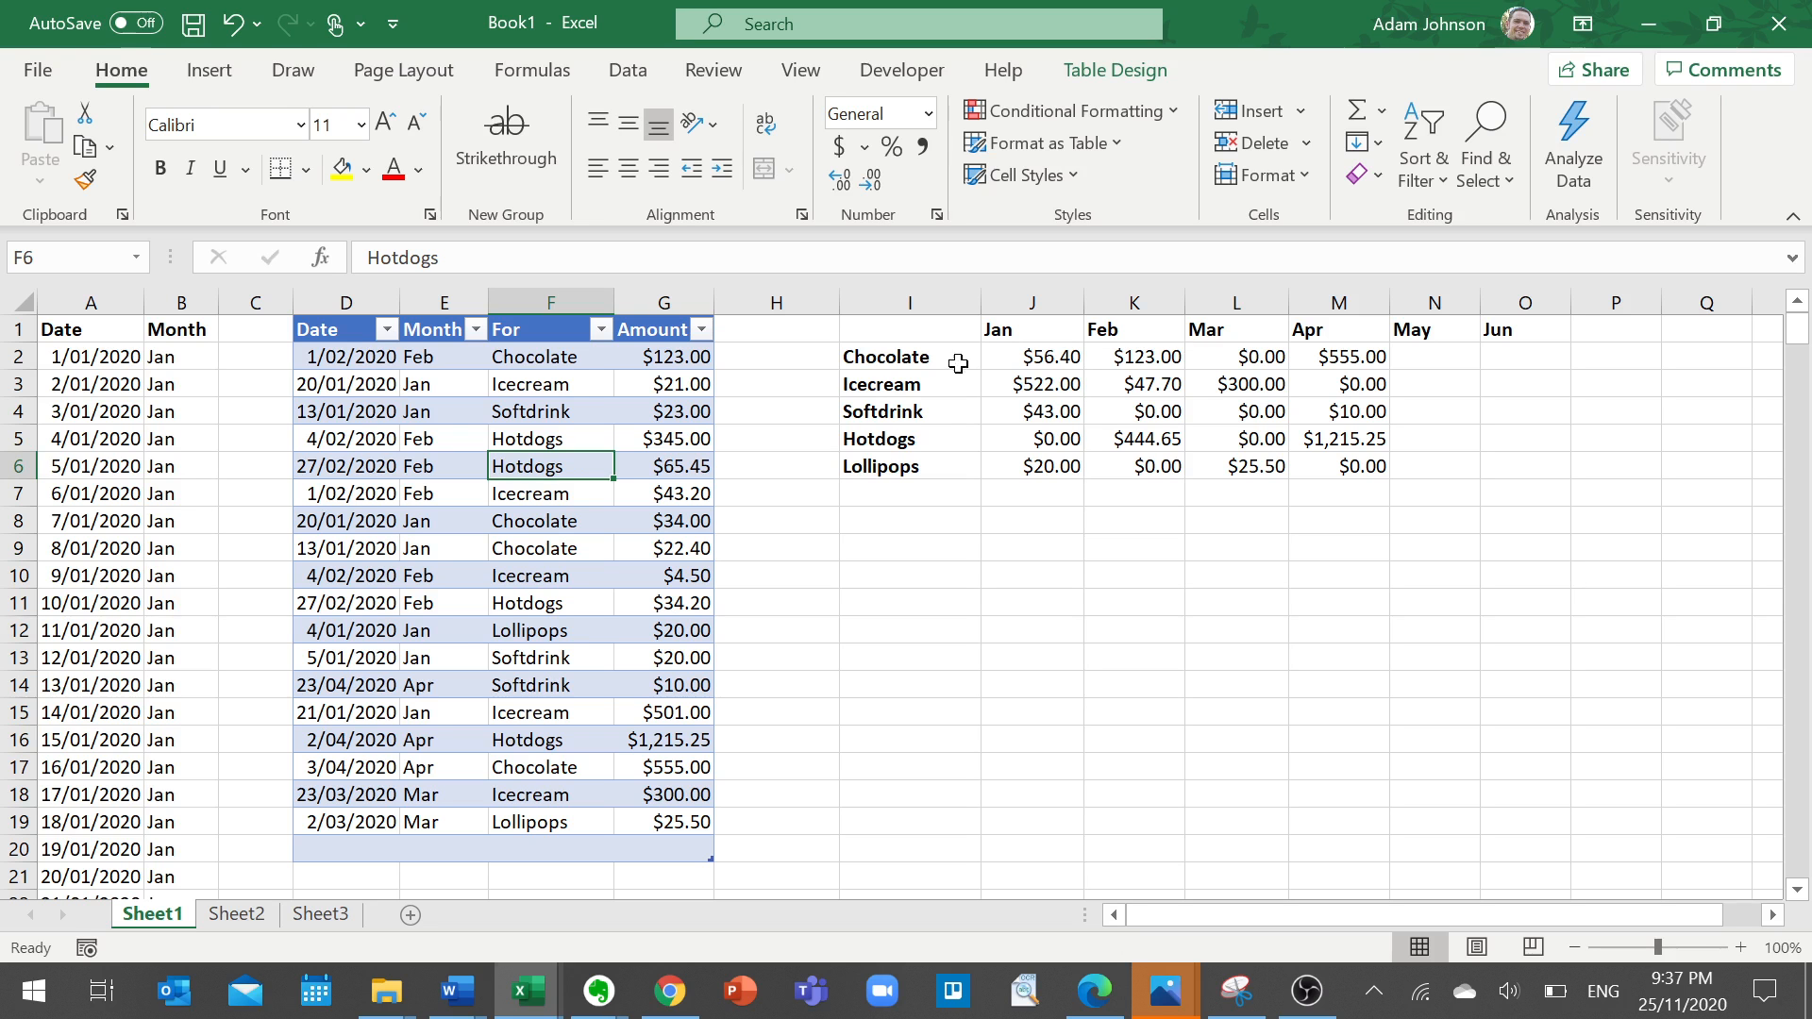
Compare the categories in I2:I6 with the expenses table's For entries and examine the SUMIFS function in J2.
{"action": "left_click_drag", "start_coordinate": [933, 356], "coordinate": [928, 464]}
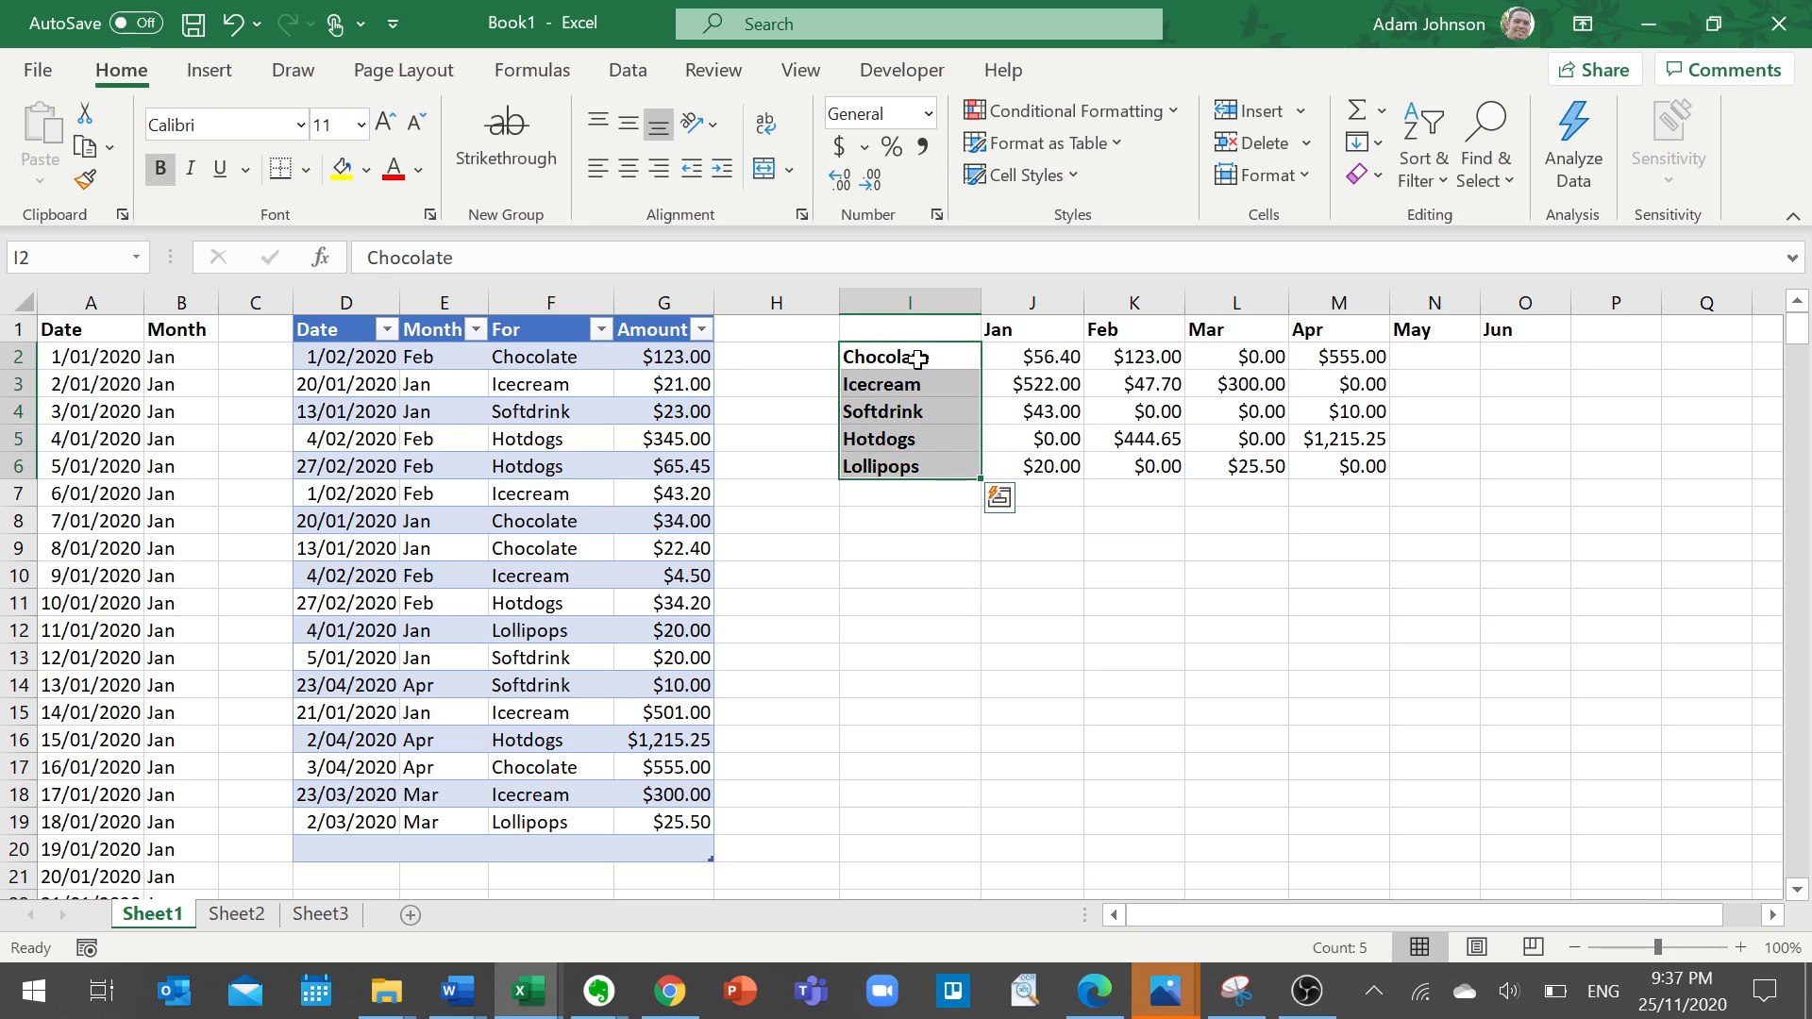
{"action": "mouse_move", "coordinate": [562, 359]}
{"action": "left_mouse_down"}
{"action": "mouse_move", "coordinate": [542, 596]}
{"action": "mouse_move", "coordinate": [550, 357]}
{"action": "left_mouse_up"}
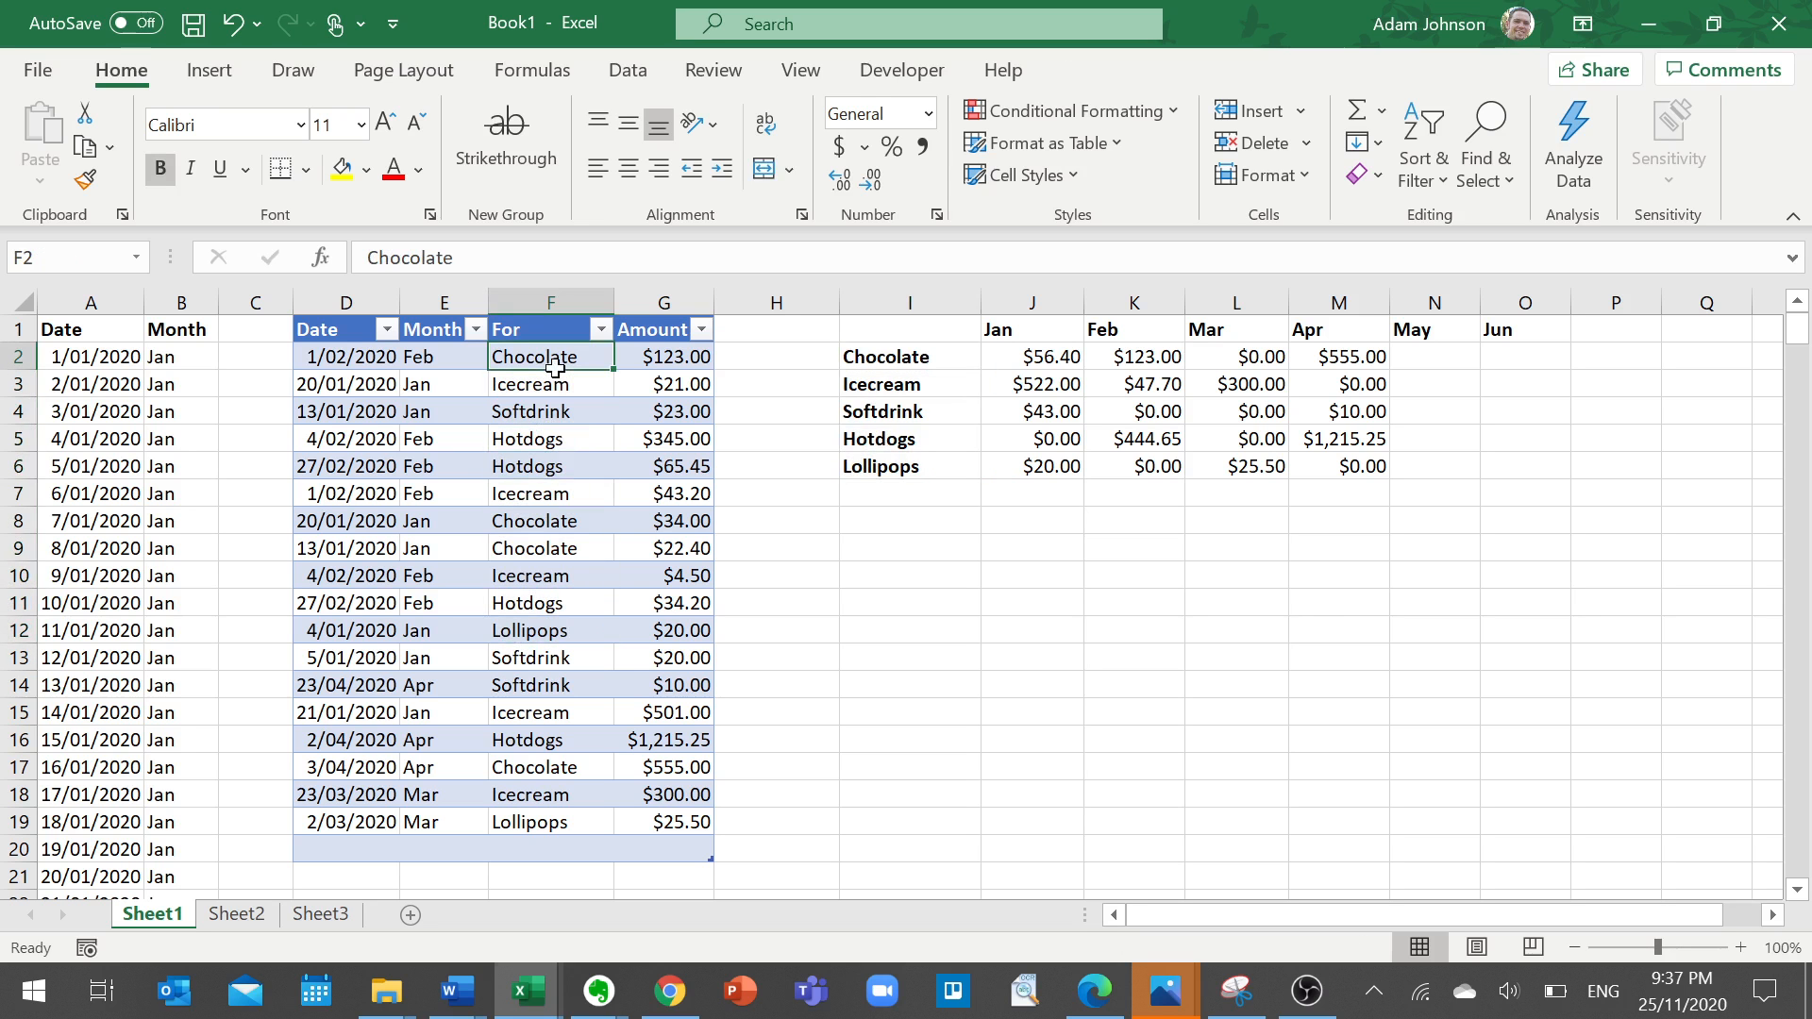
{"action": "left_click", "coordinate": [1038, 356]}
{"action": "left_click_drag", "start_coordinate": [368, 257], "coordinate": [444, 257]}
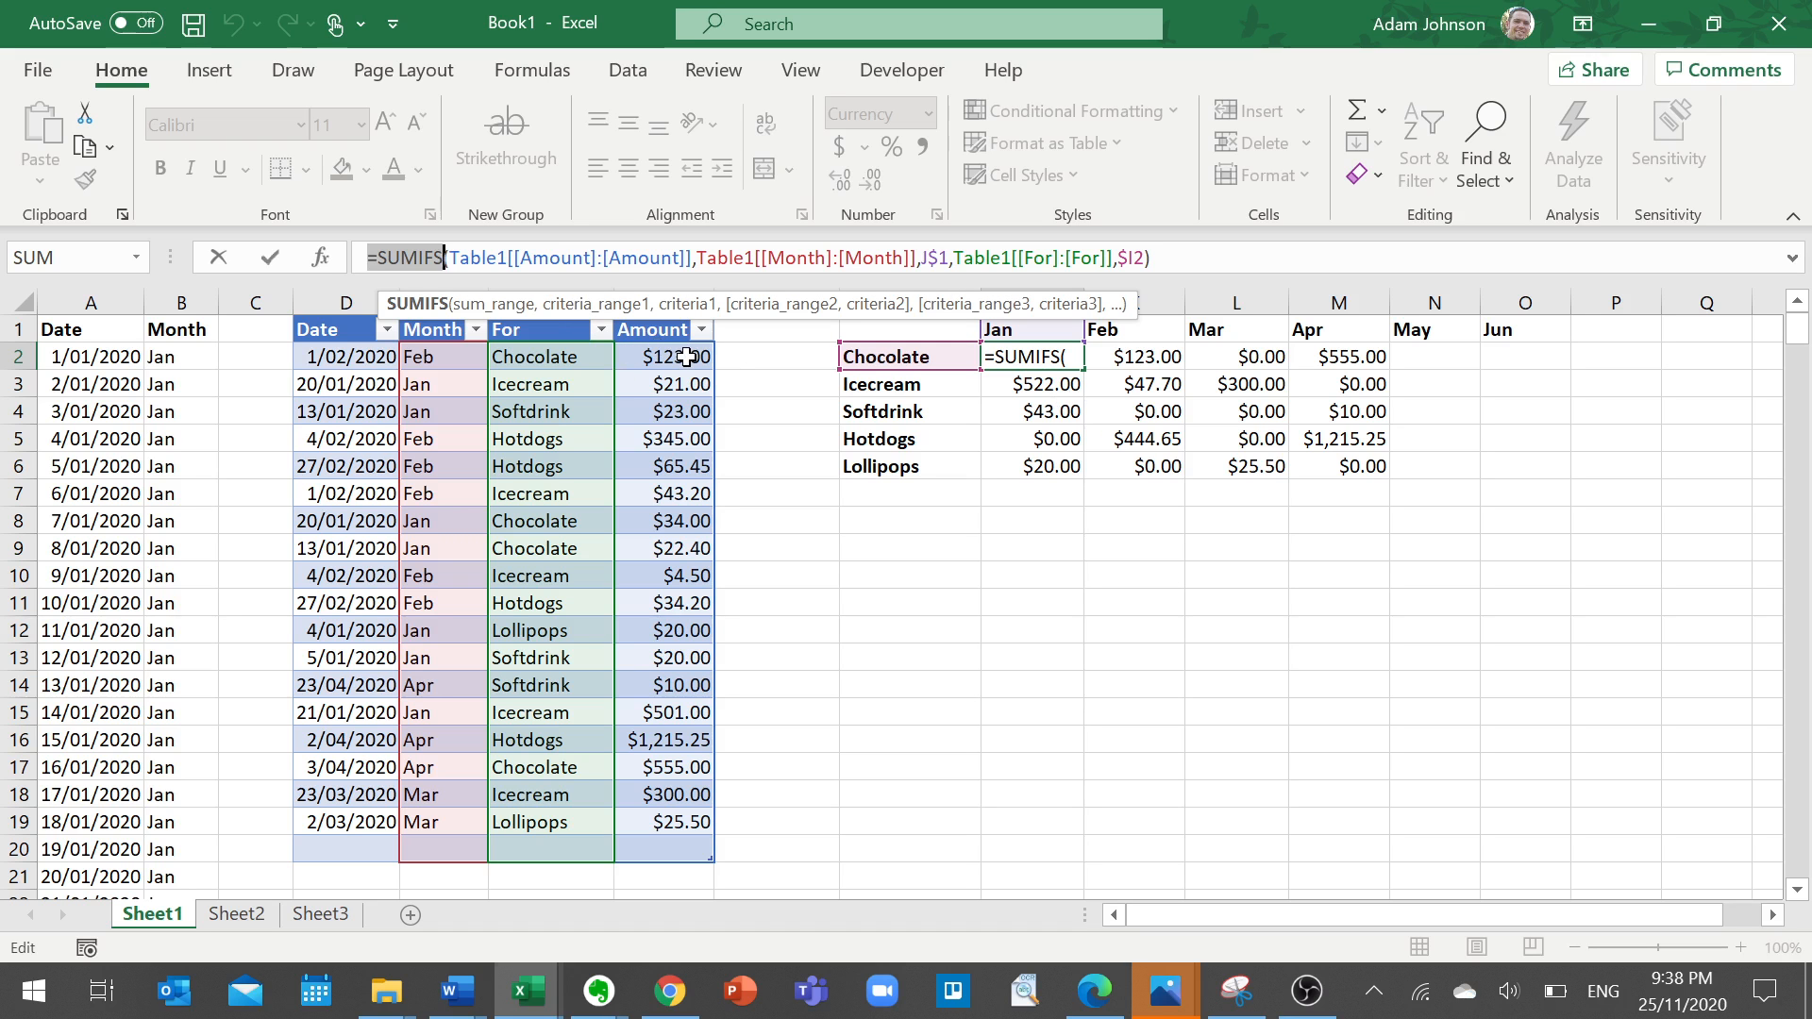
{"action": "mouse_move", "coordinate": [687, 357]}
{"action": "left_mouse_down"}
{"action": "mouse_move", "coordinate": [690, 826]}
{"action": "mouse_move", "coordinate": [695, 360]}
{"action": "left_mouse_up"}
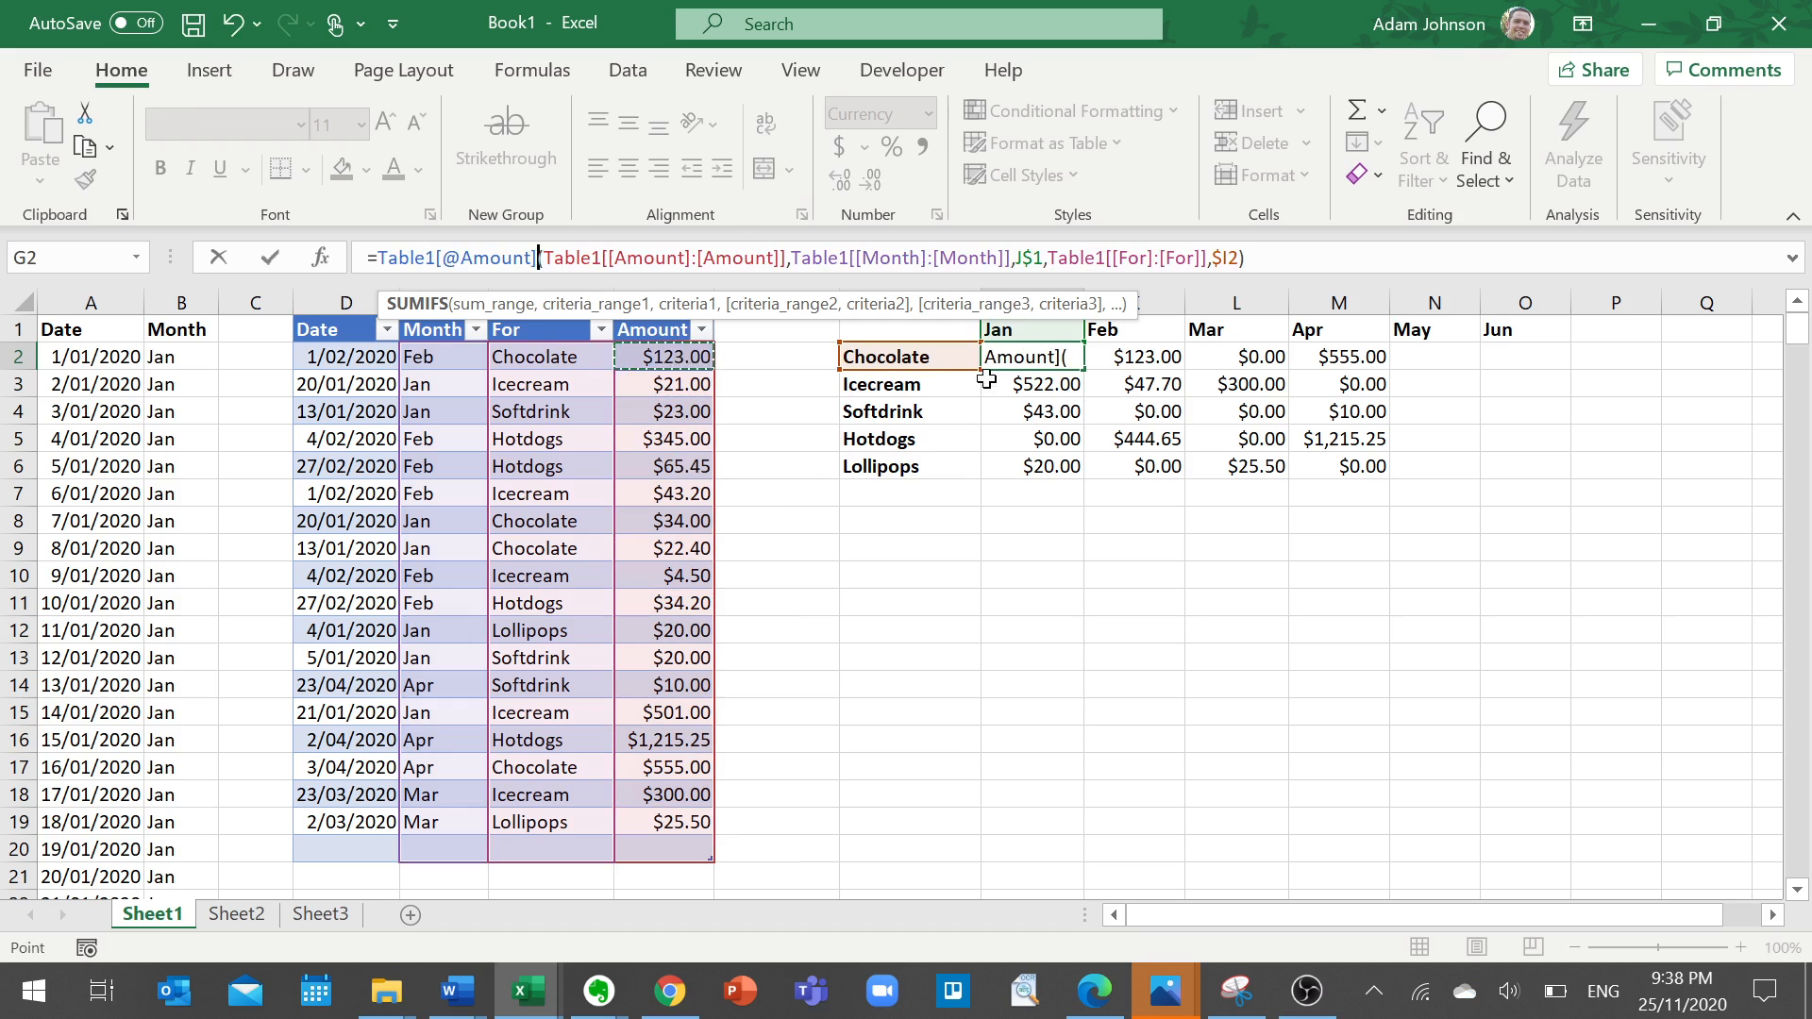
{"action": "left_click", "coordinate": [1062, 428]}
{"action": "double_click", "coordinate": [1059, 362]}
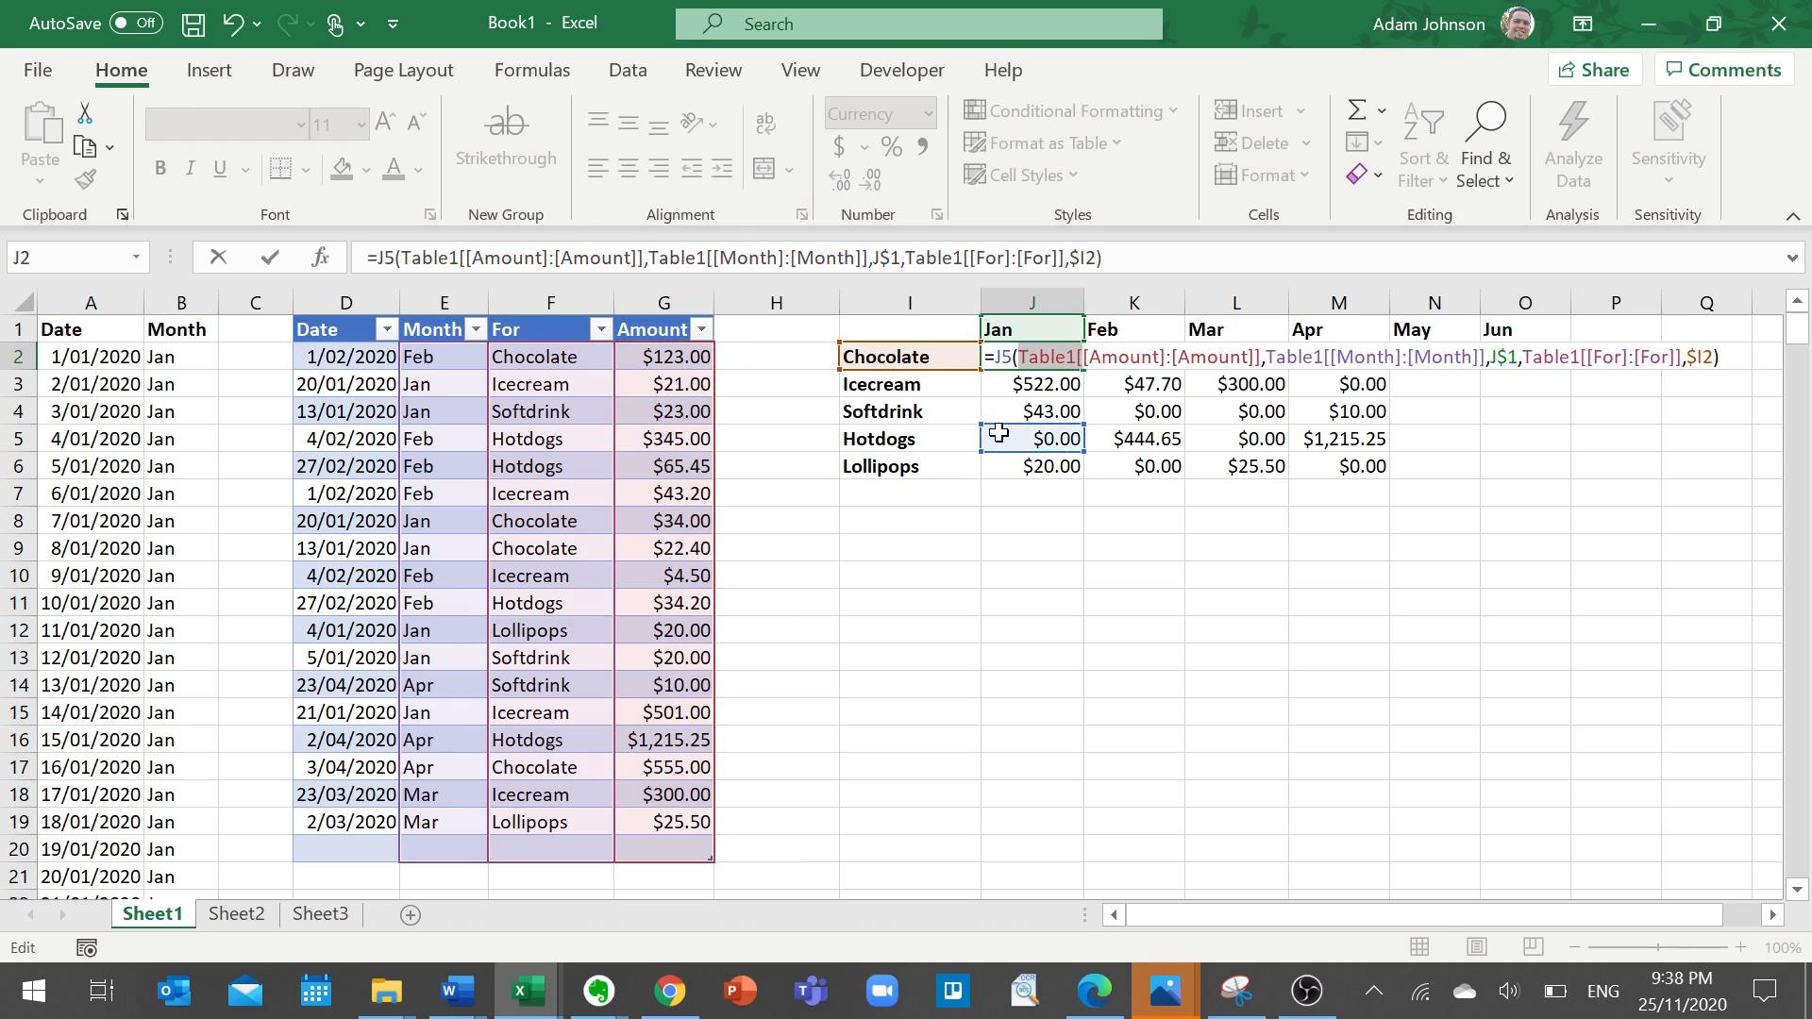
{"action": "key", "text": "Escape"}
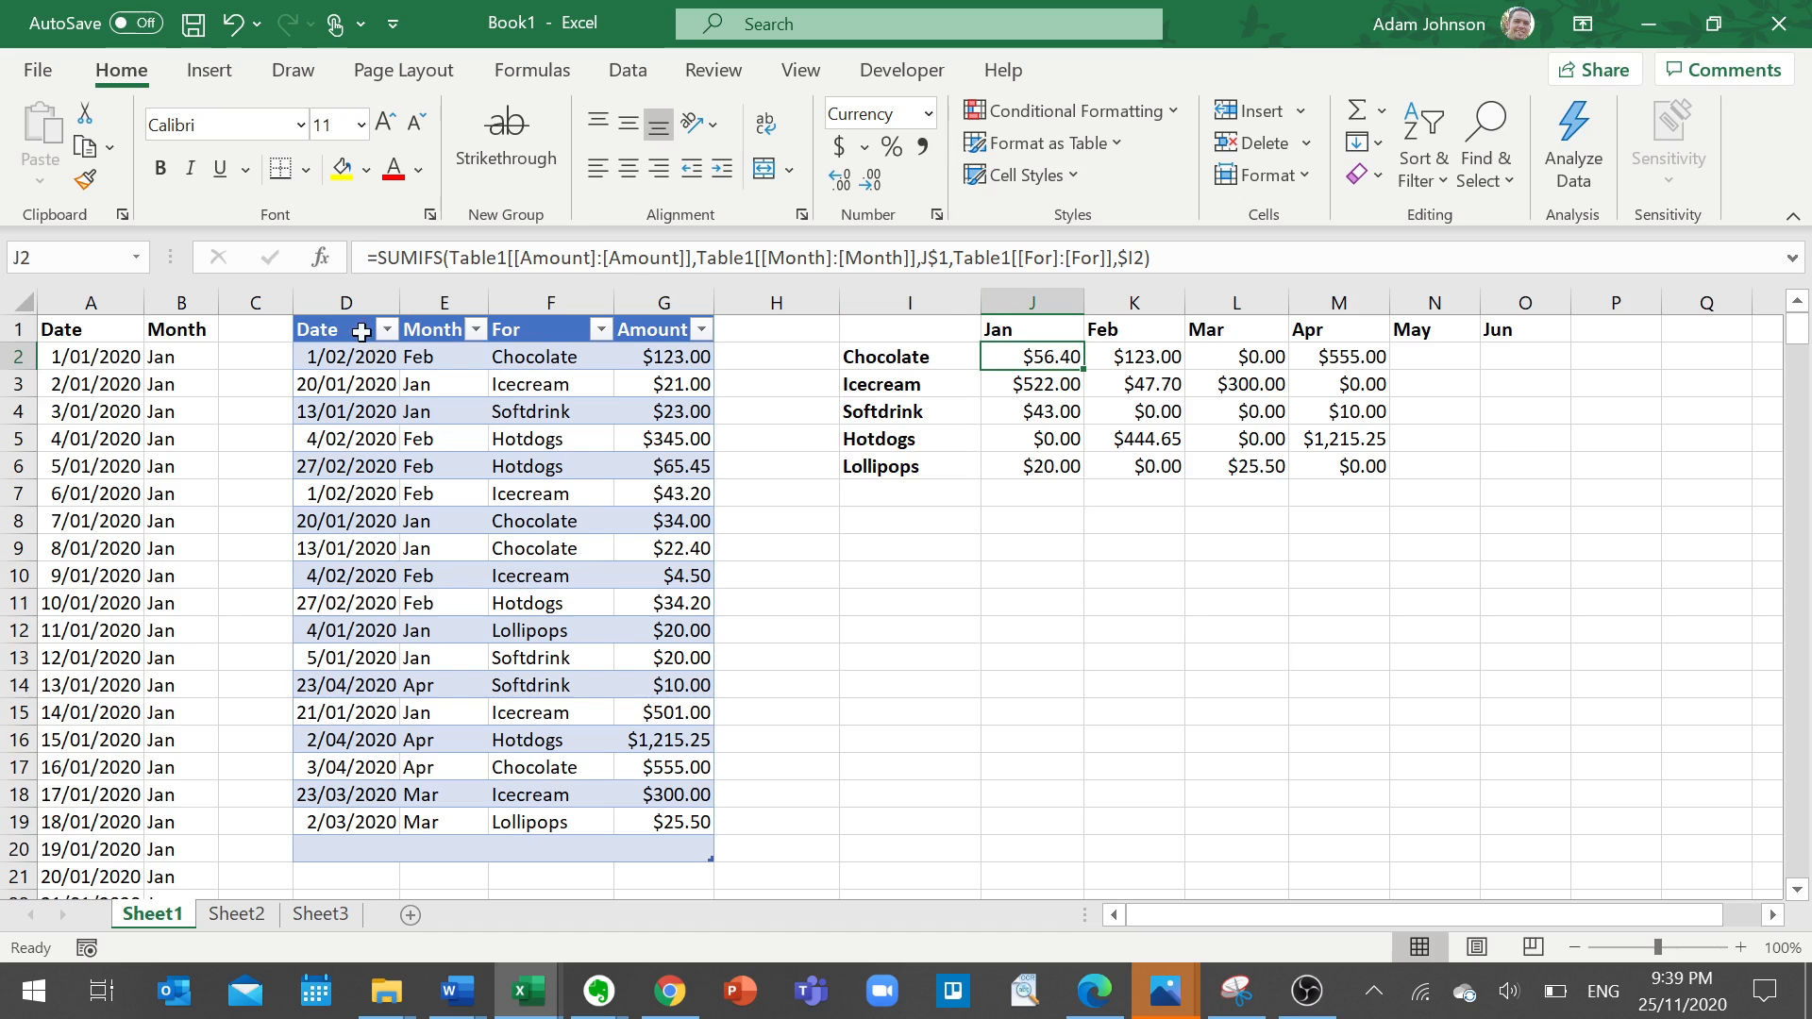
Review the expenses table range D1:G20 and the available commands for inserting a table.
{"action": "left_click_drag", "start_coordinate": [361, 330], "coordinate": [661, 840]}
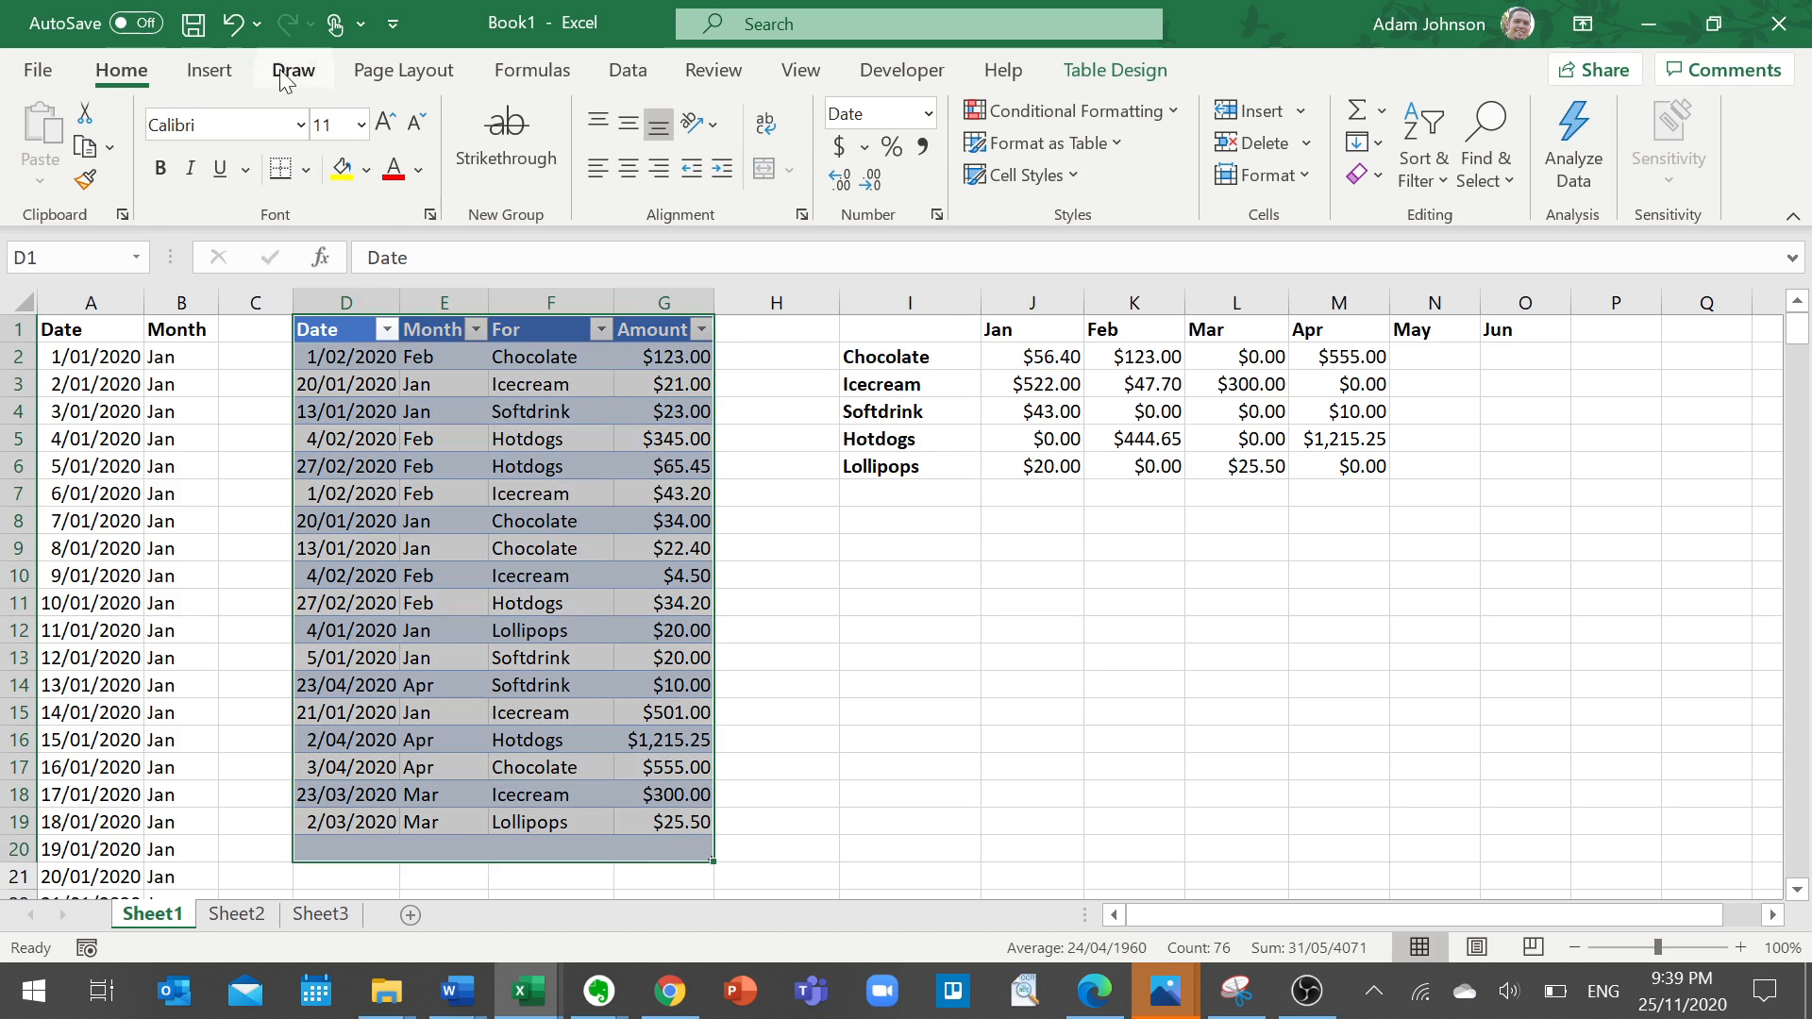
{"action": "left_click", "coordinate": [217, 76]}
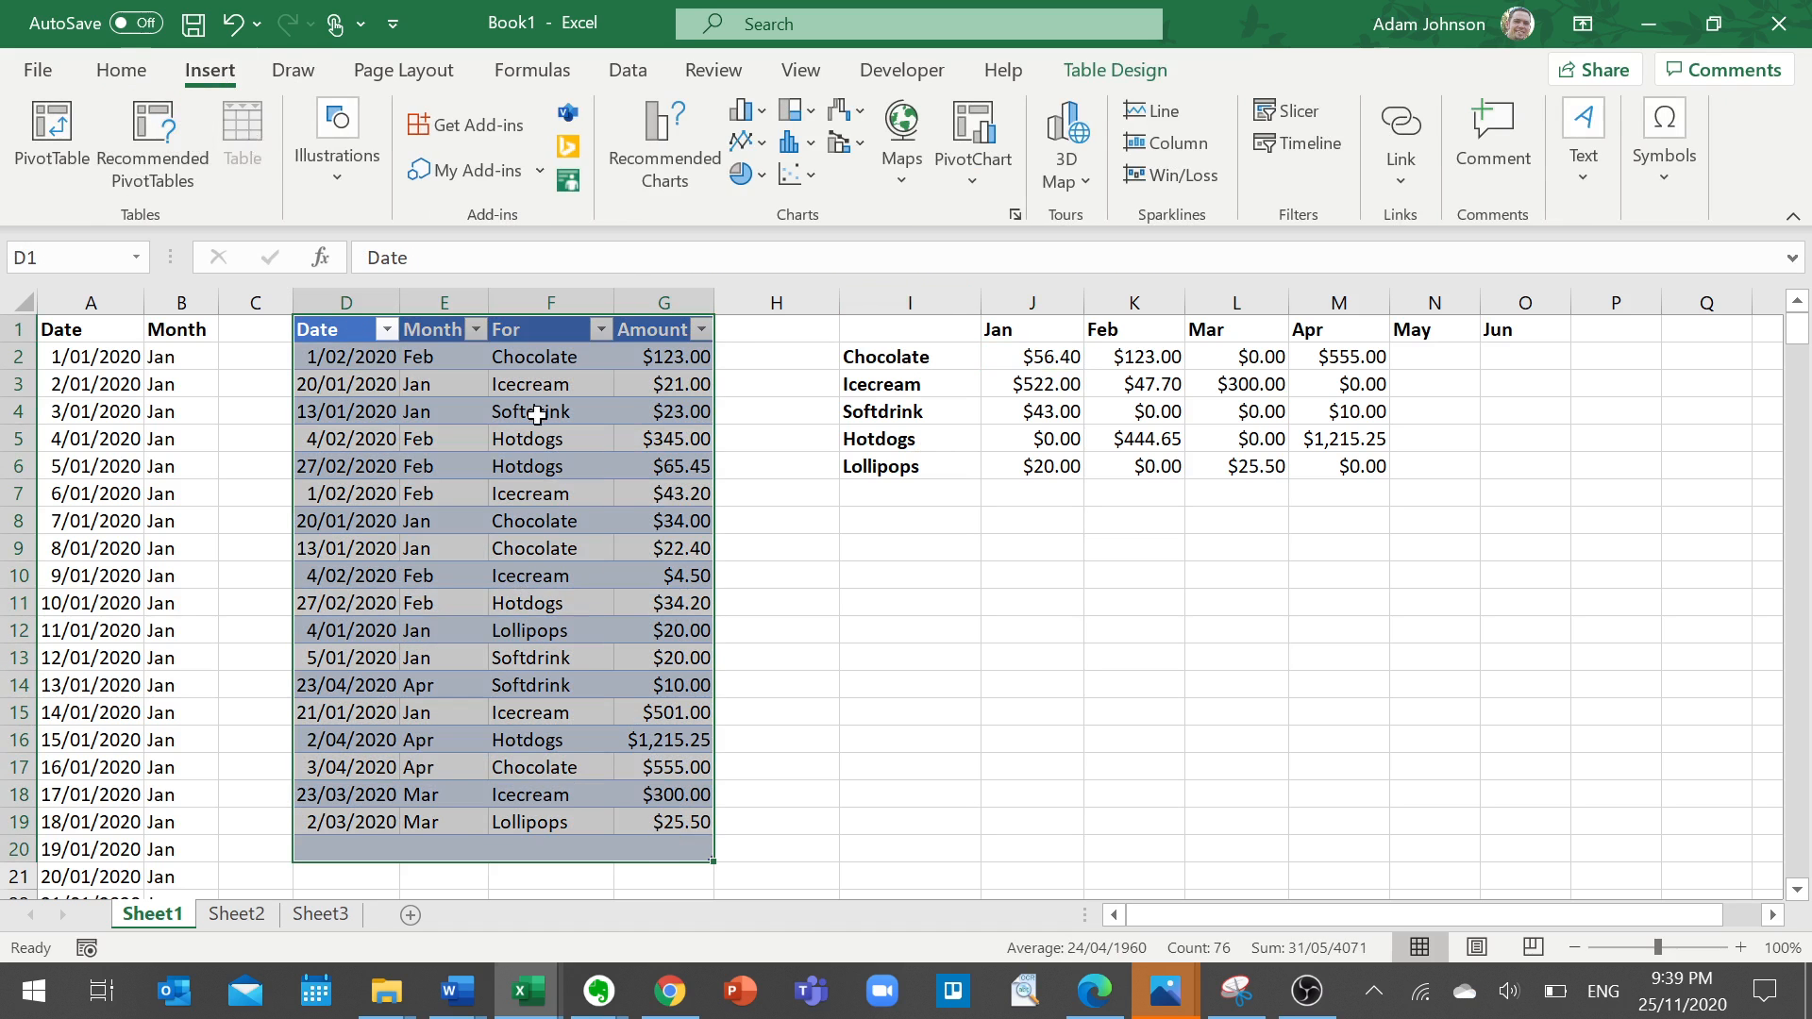
{"action": "left_click", "coordinate": [729, 403]}
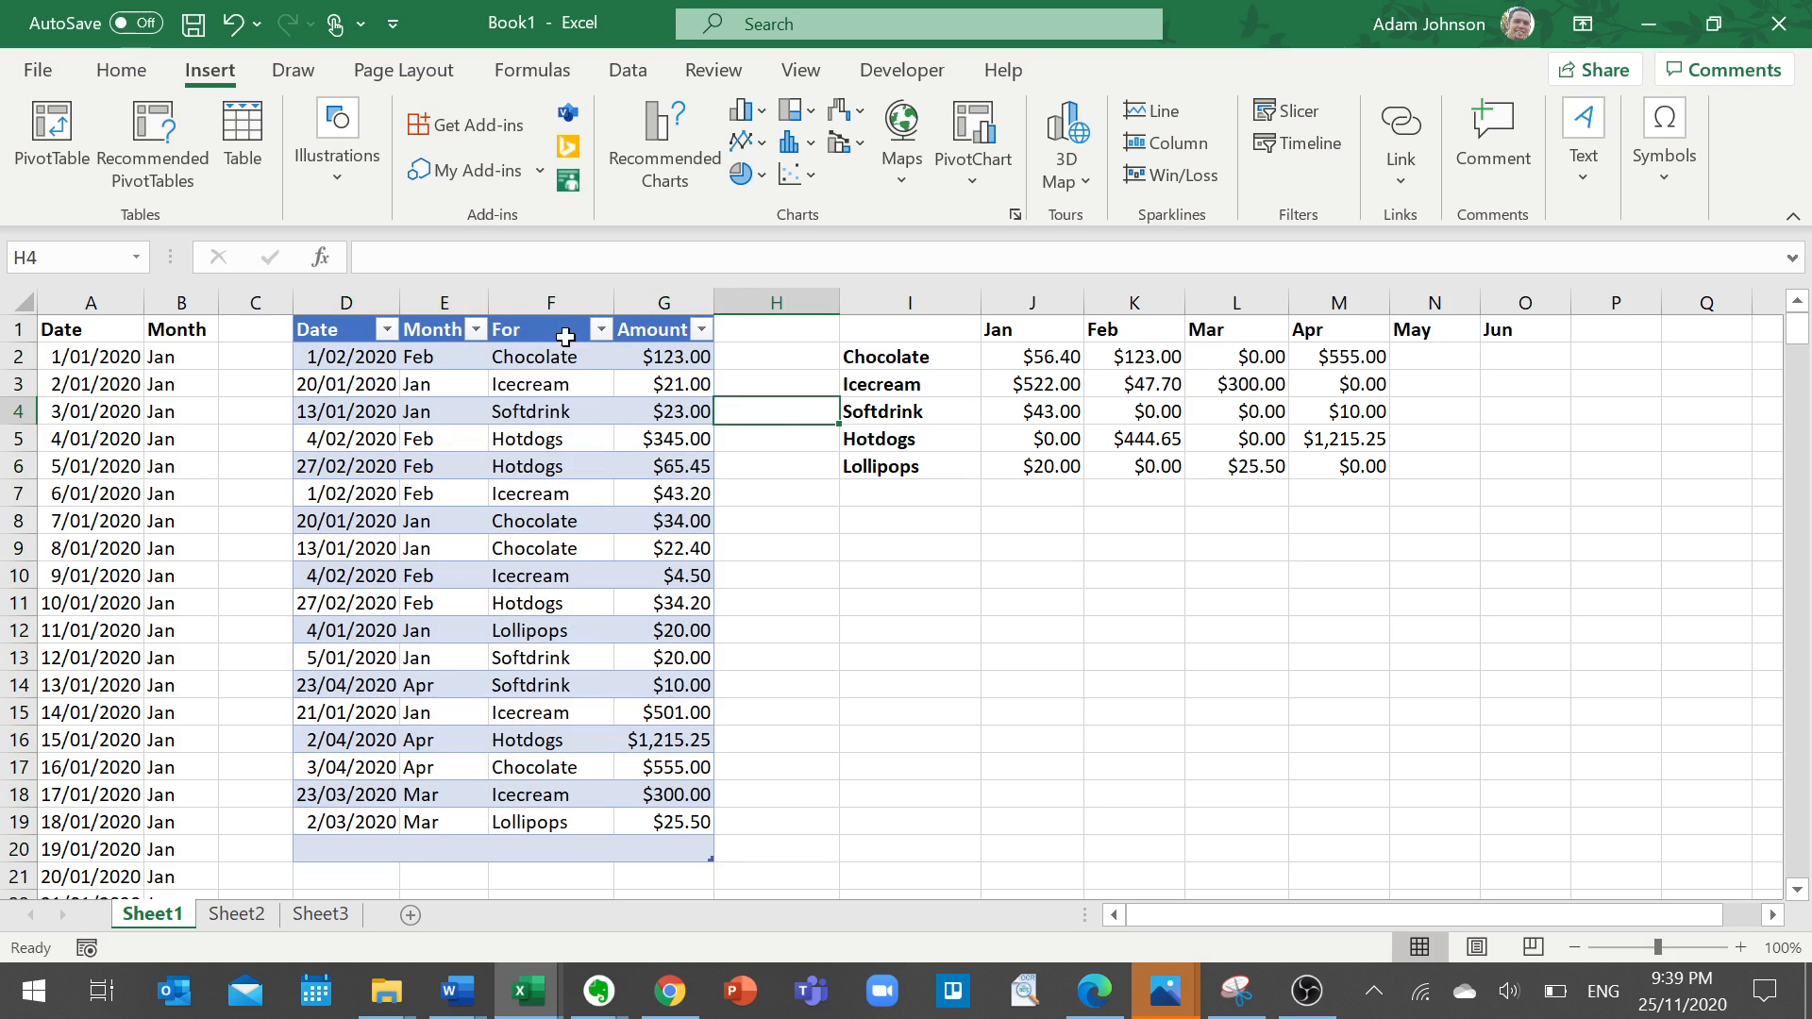
Fill the SUMIFS formula from J2 down to J6 and across the Chocolate row to M2.
{"action": "left_click", "coordinate": [1057, 362]}
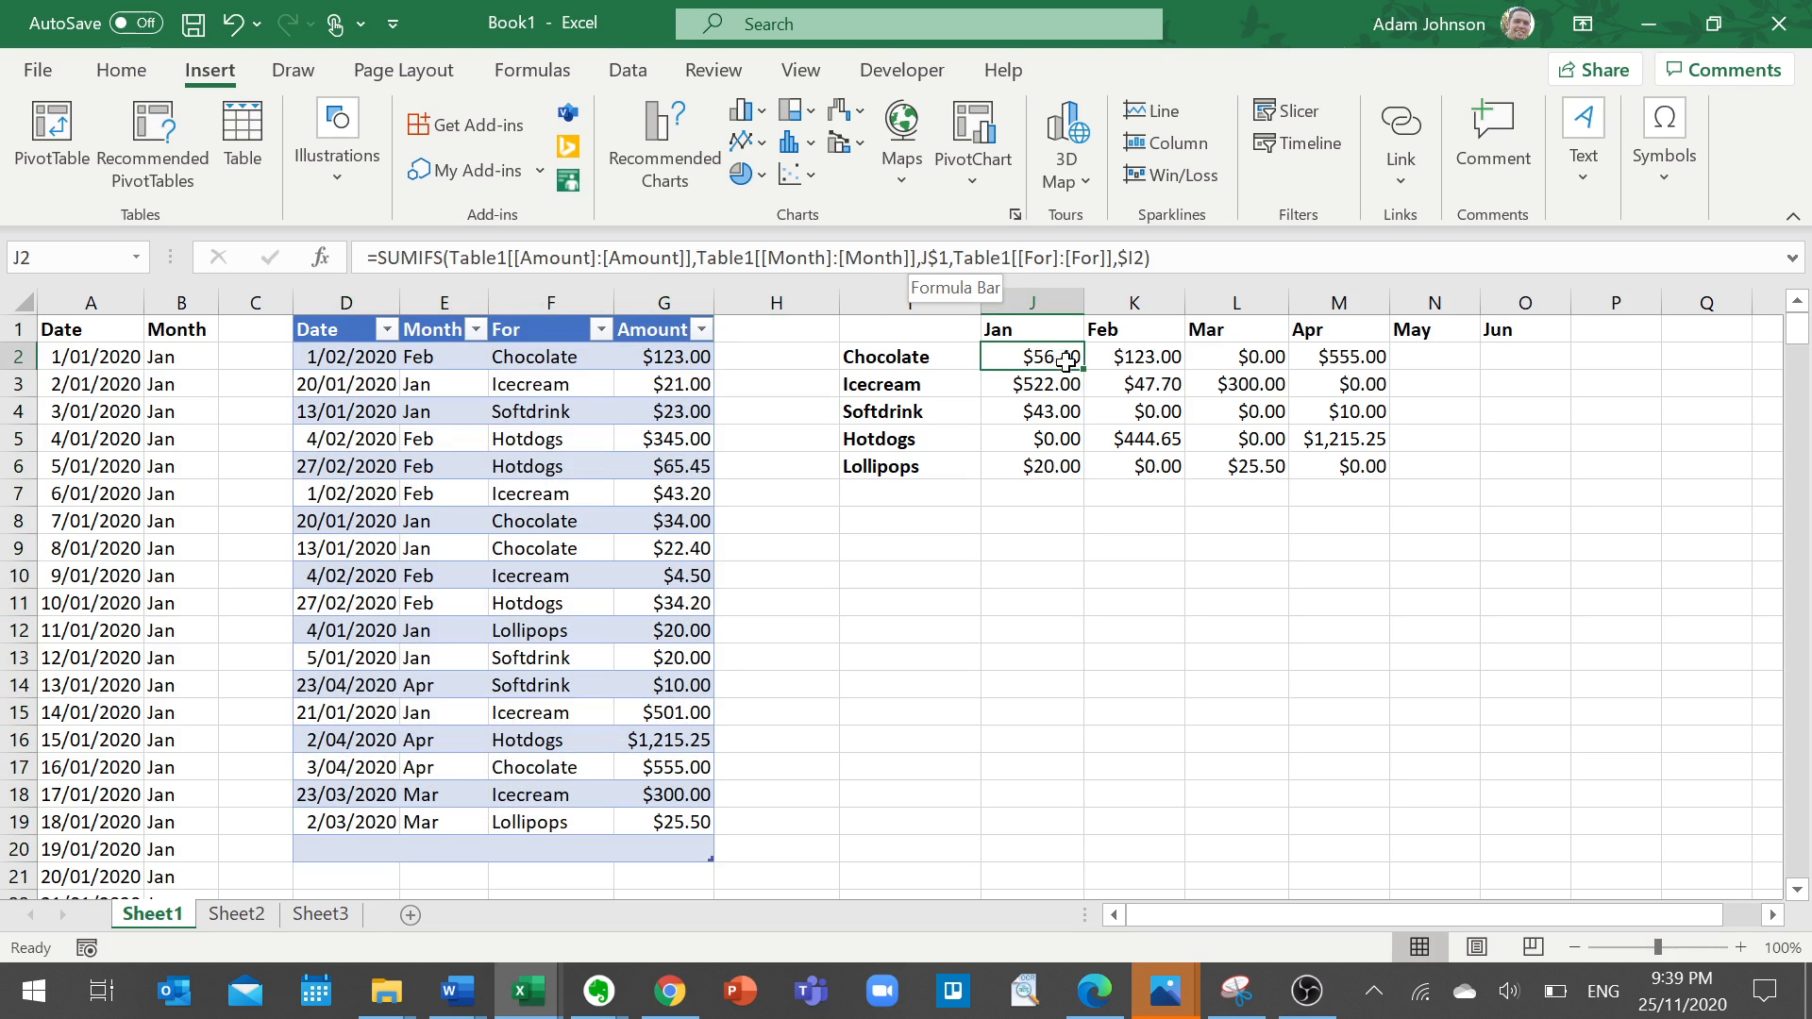
{"action": "left_click_drag", "start_coordinate": [1082, 372], "coordinate": [1083, 477]}
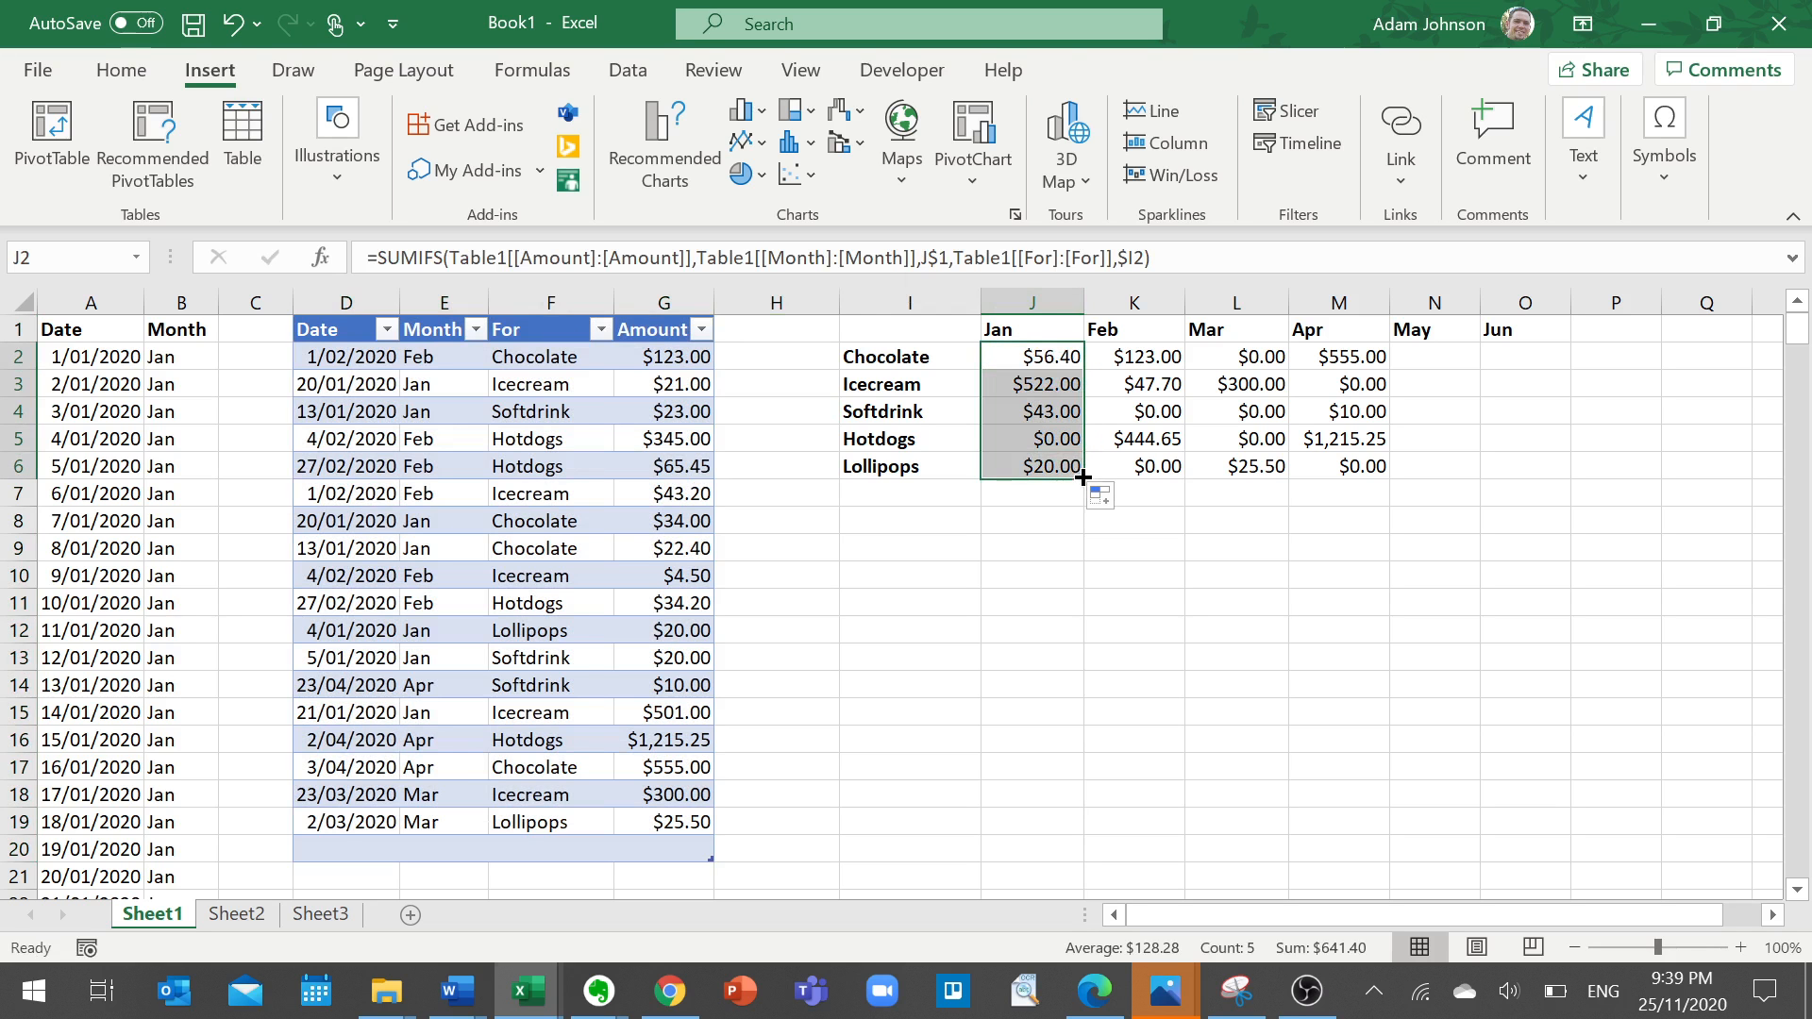
{"action": "left_click", "coordinate": [1050, 351]}
{"action": "left_click_drag", "start_coordinate": [1082, 370], "coordinate": [1380, 368]}
Clear the Chocolate totals for Feb, Mar and Apr in K2, L2 and M2.
{"action": "left_click", "coordinate": [1142, 355]}
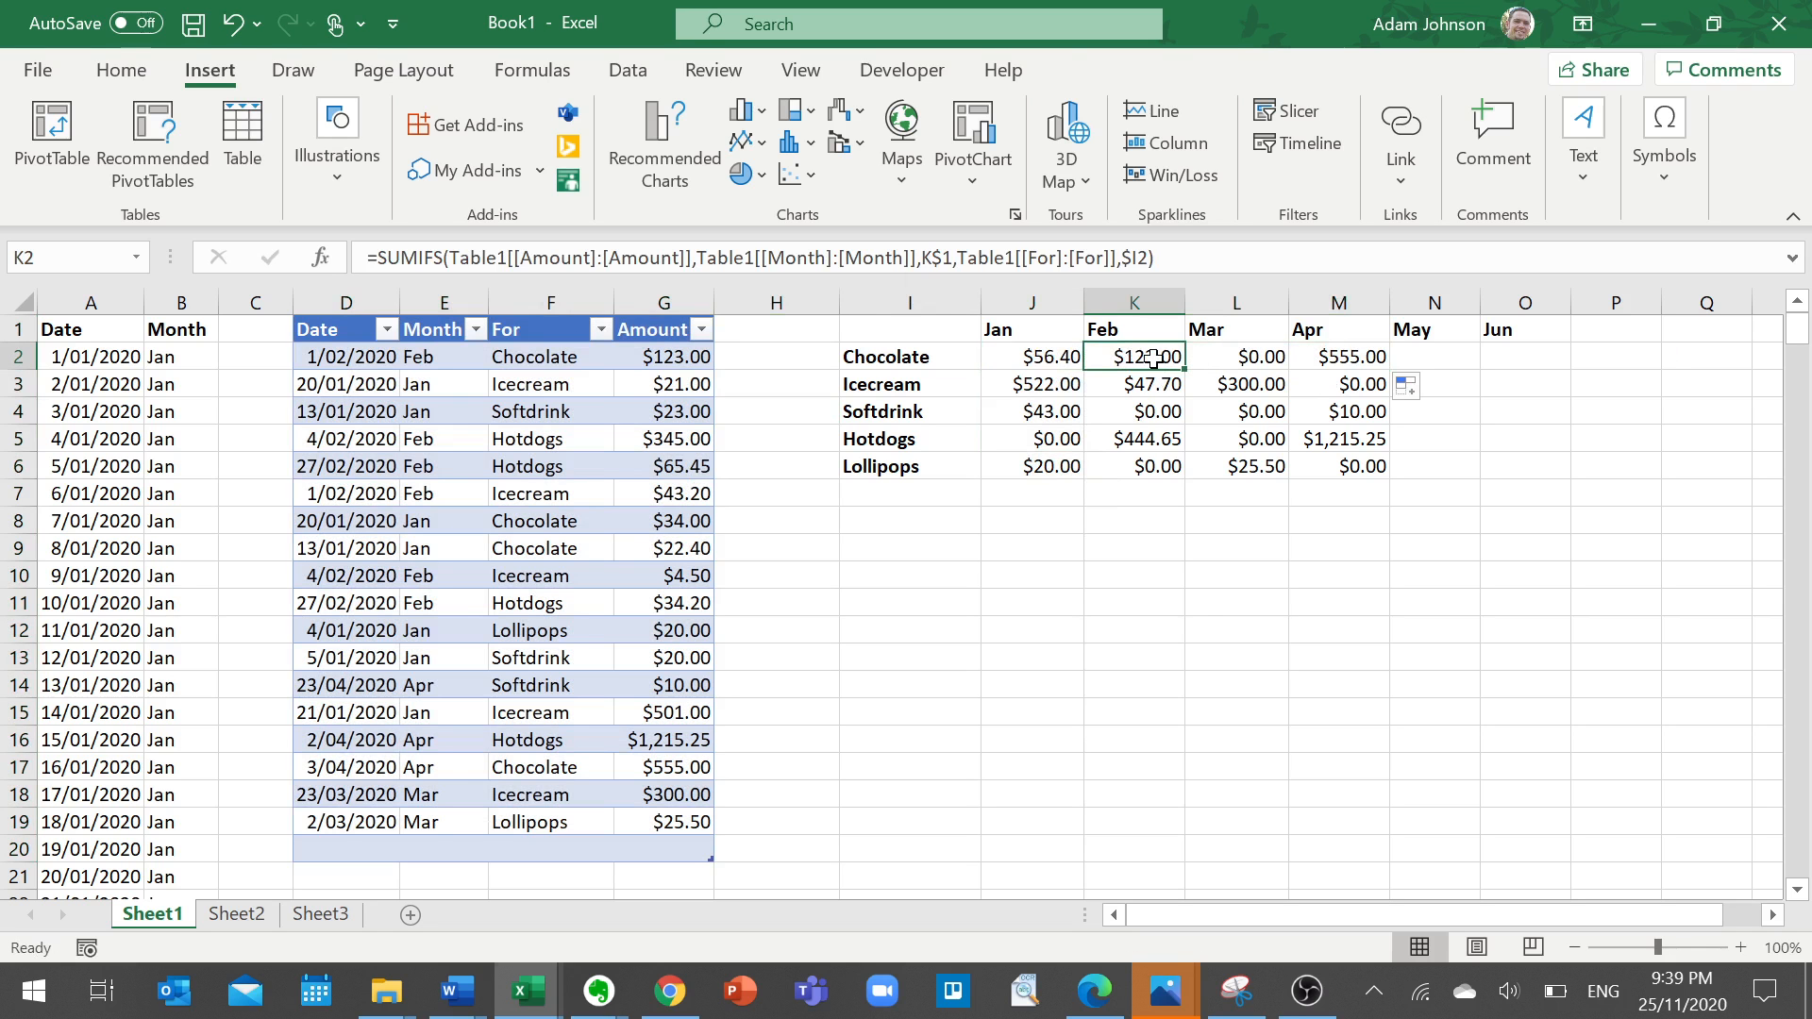
{"action": "key", "text": "BackSpace"}
{"action": "left_click", "coordinate": [1230, 437]}
{"action": "left_click", "coordinate": [1213, 363]}
{"action": "key", "text": "BackSpace"}
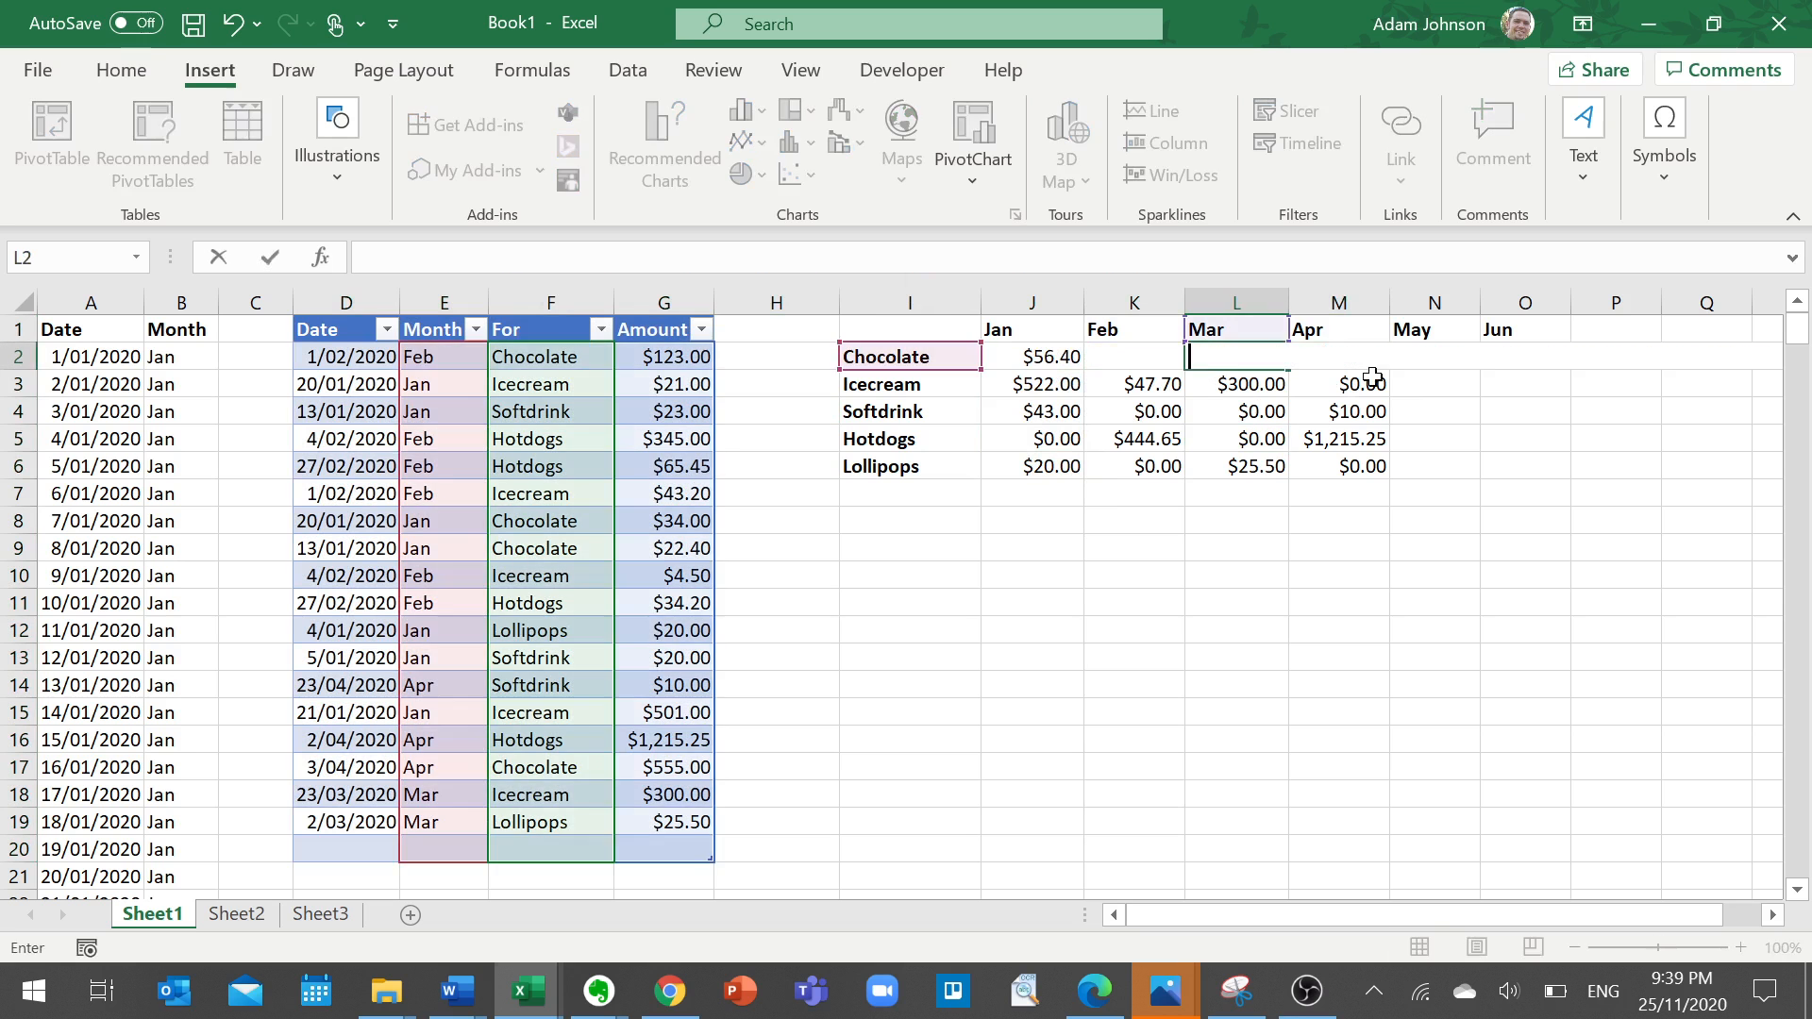
{"action": "left_click", "coordinate": [1347, 447]}
{"action": "left_click", "coordinate": [1354, 354]}
{"action": "key", "text": "BackSpace"}
{"action": "left_click", "coordinate": [1329, 447]}
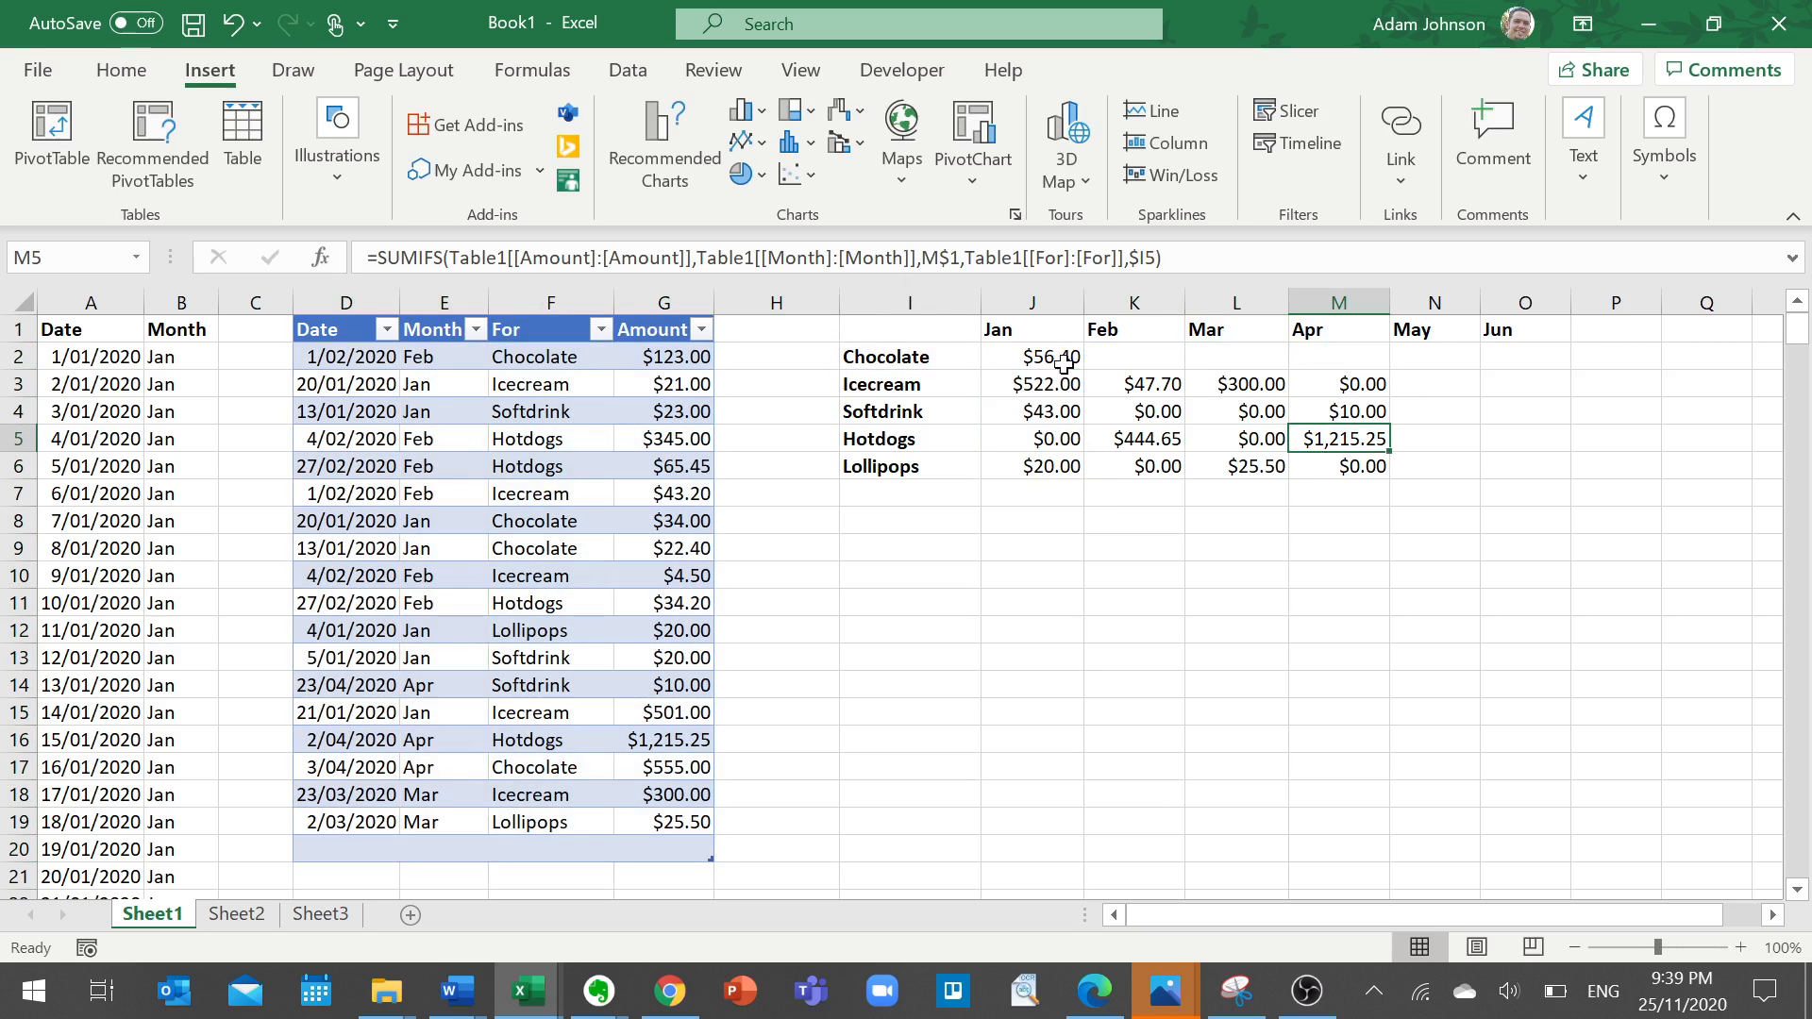
Fill J2's SUMIFS formula across to M2 and check the Chocolate category in I2 against the formula in M2.
{"action": "left_click", "coordinate": [1064, 362]}
{"action": "left_click_drag", "start_coordinate": [1082, 369], "coordinate": [1352, 373]}
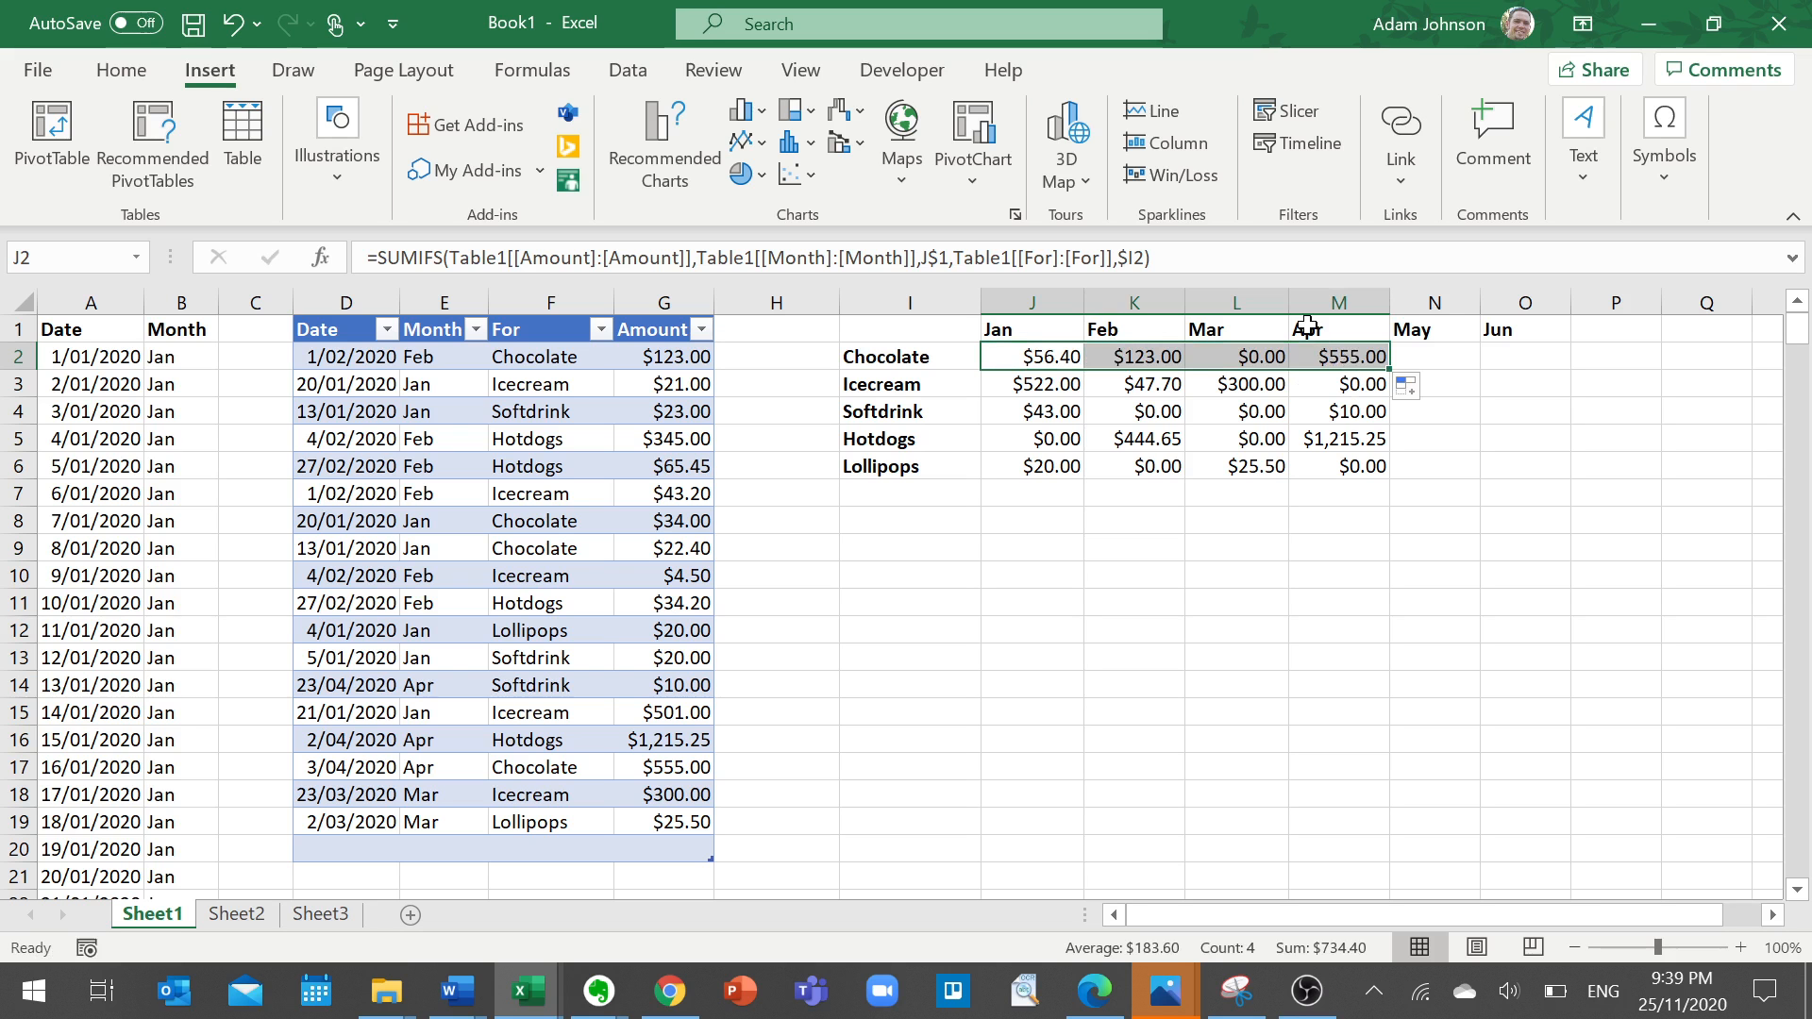
{"action": "left_click", "coordinate": [911, 355]}
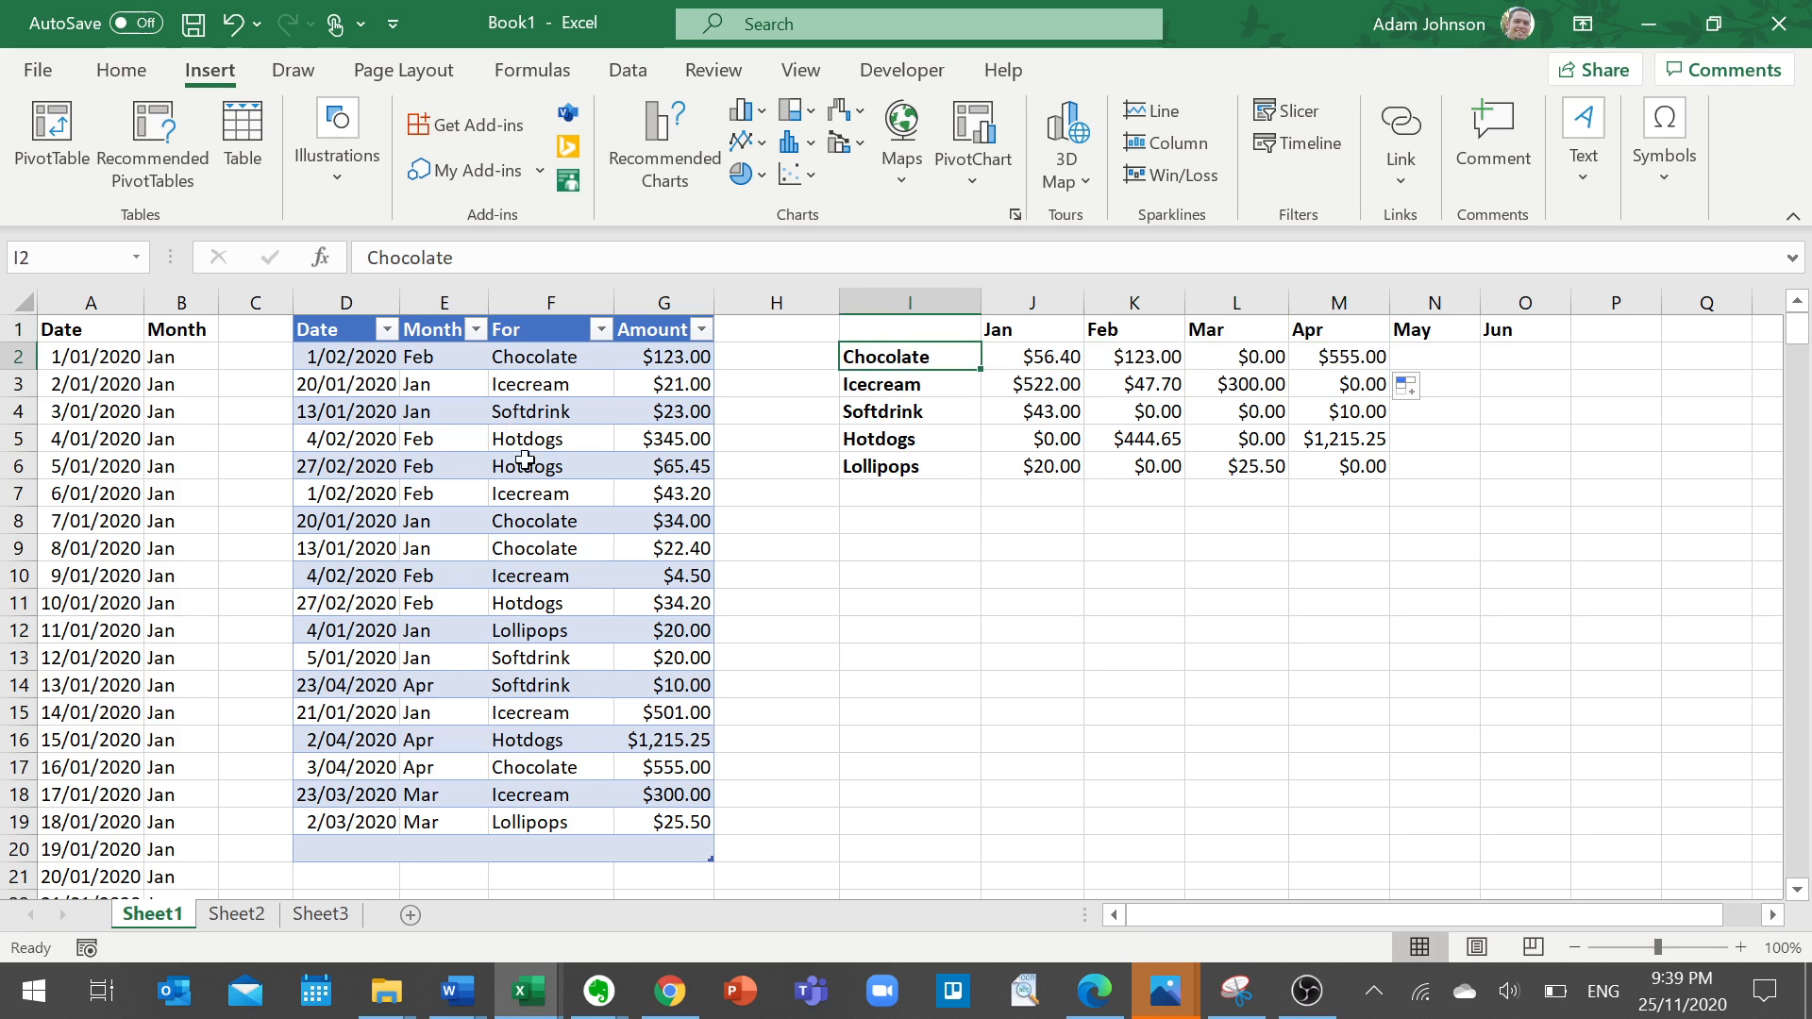
{"action": "left_click", "coordinate": [1357, 356]}
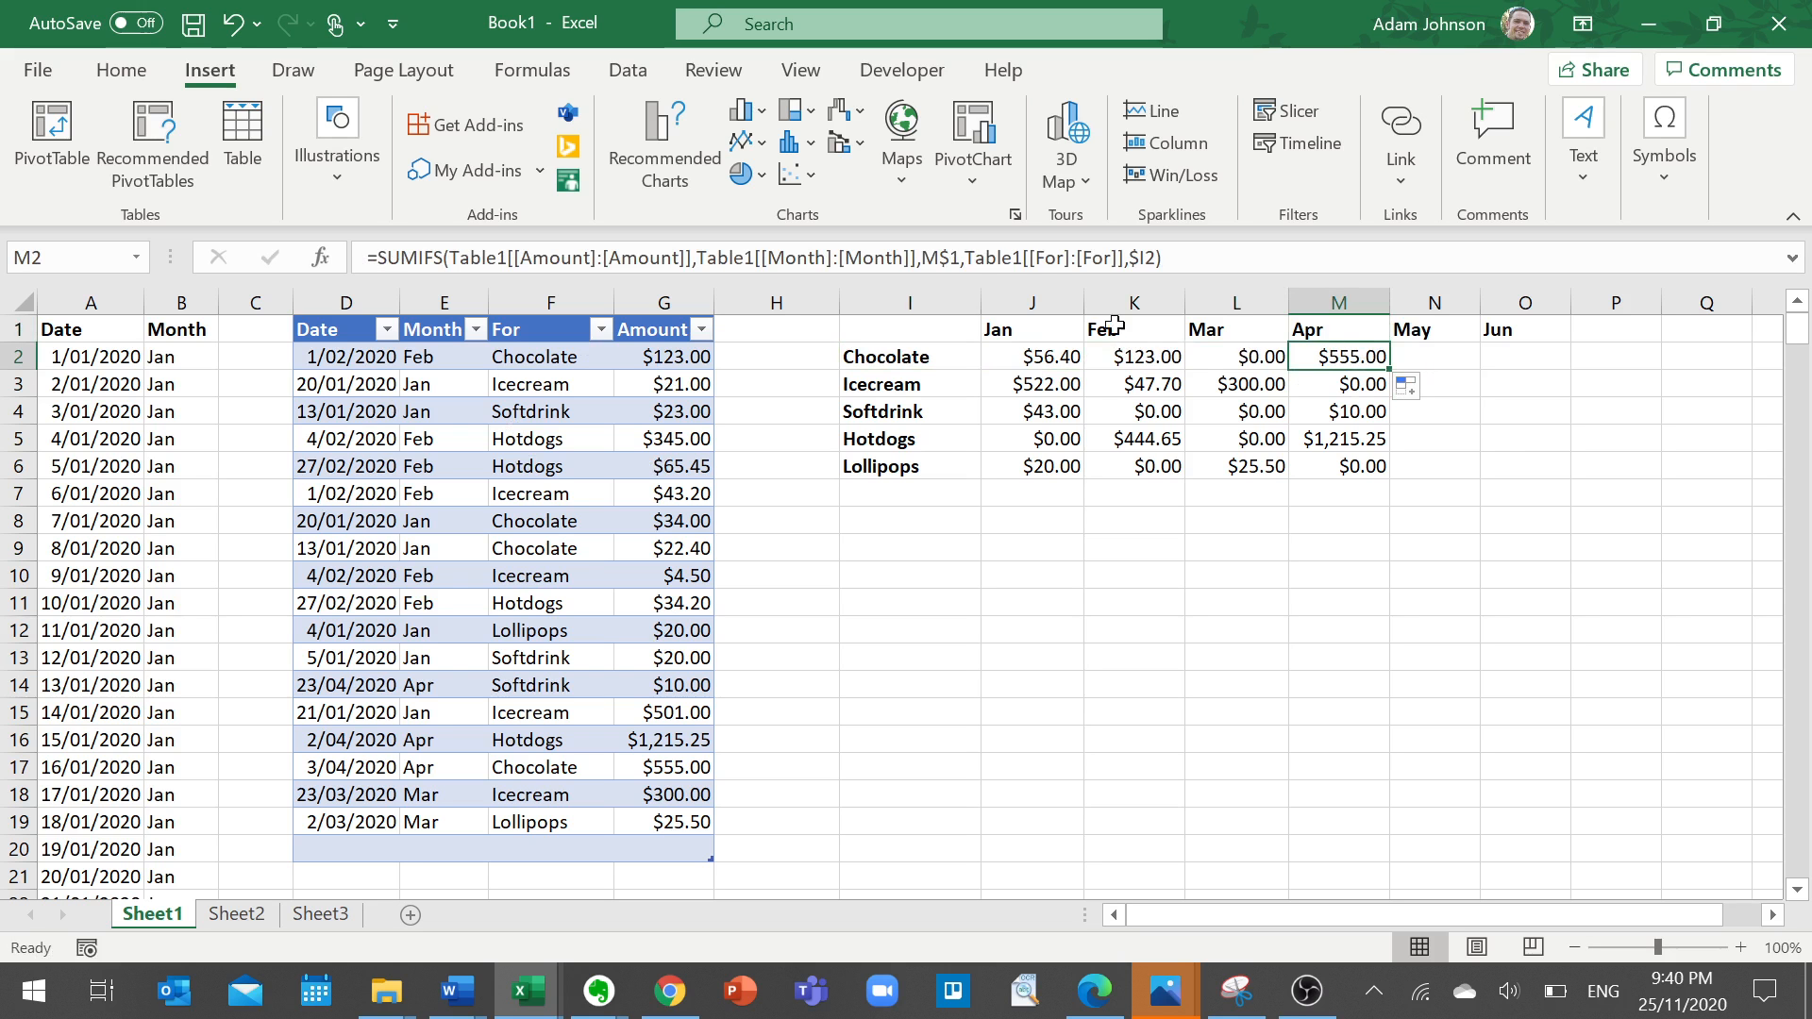
Examine the Table1[[Amount]:[Amount]] sum range in J2's SUMIFS formula and leave the formula as it is.
{"action": "left_click", "coordinate": [1031, 356]}
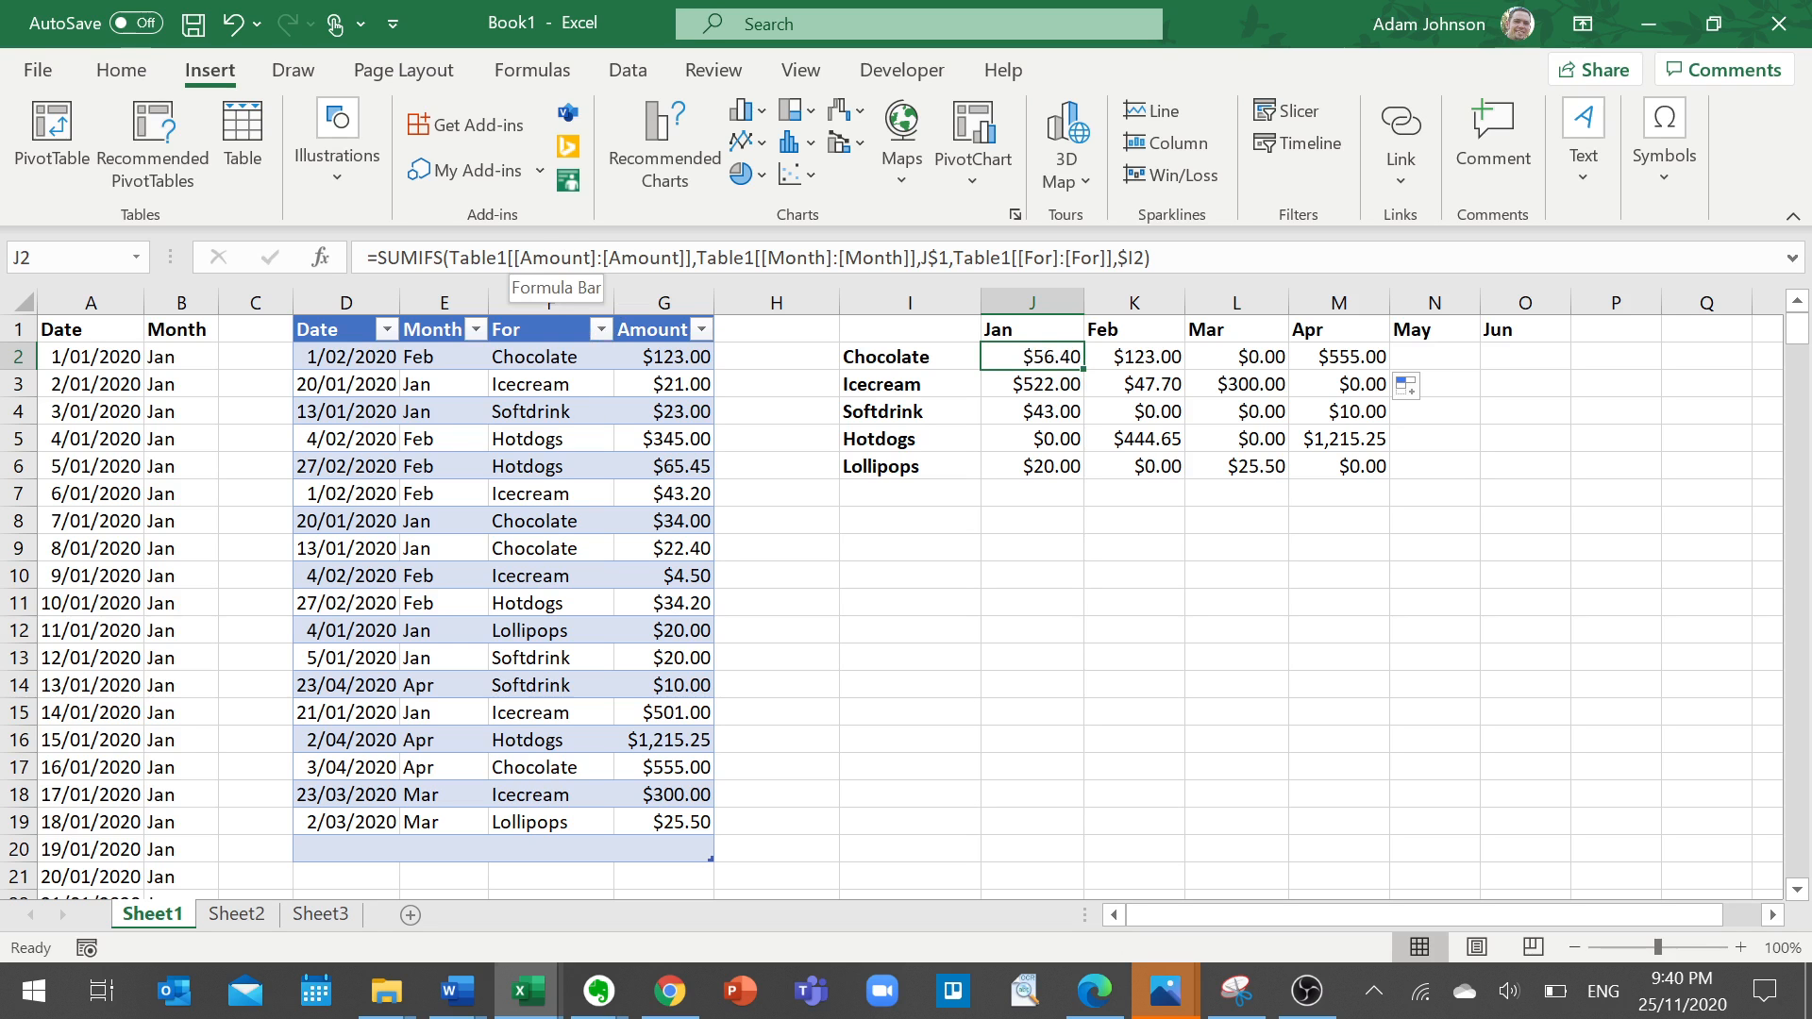
{"action": "left_click", "coordinate": [515, 256]}
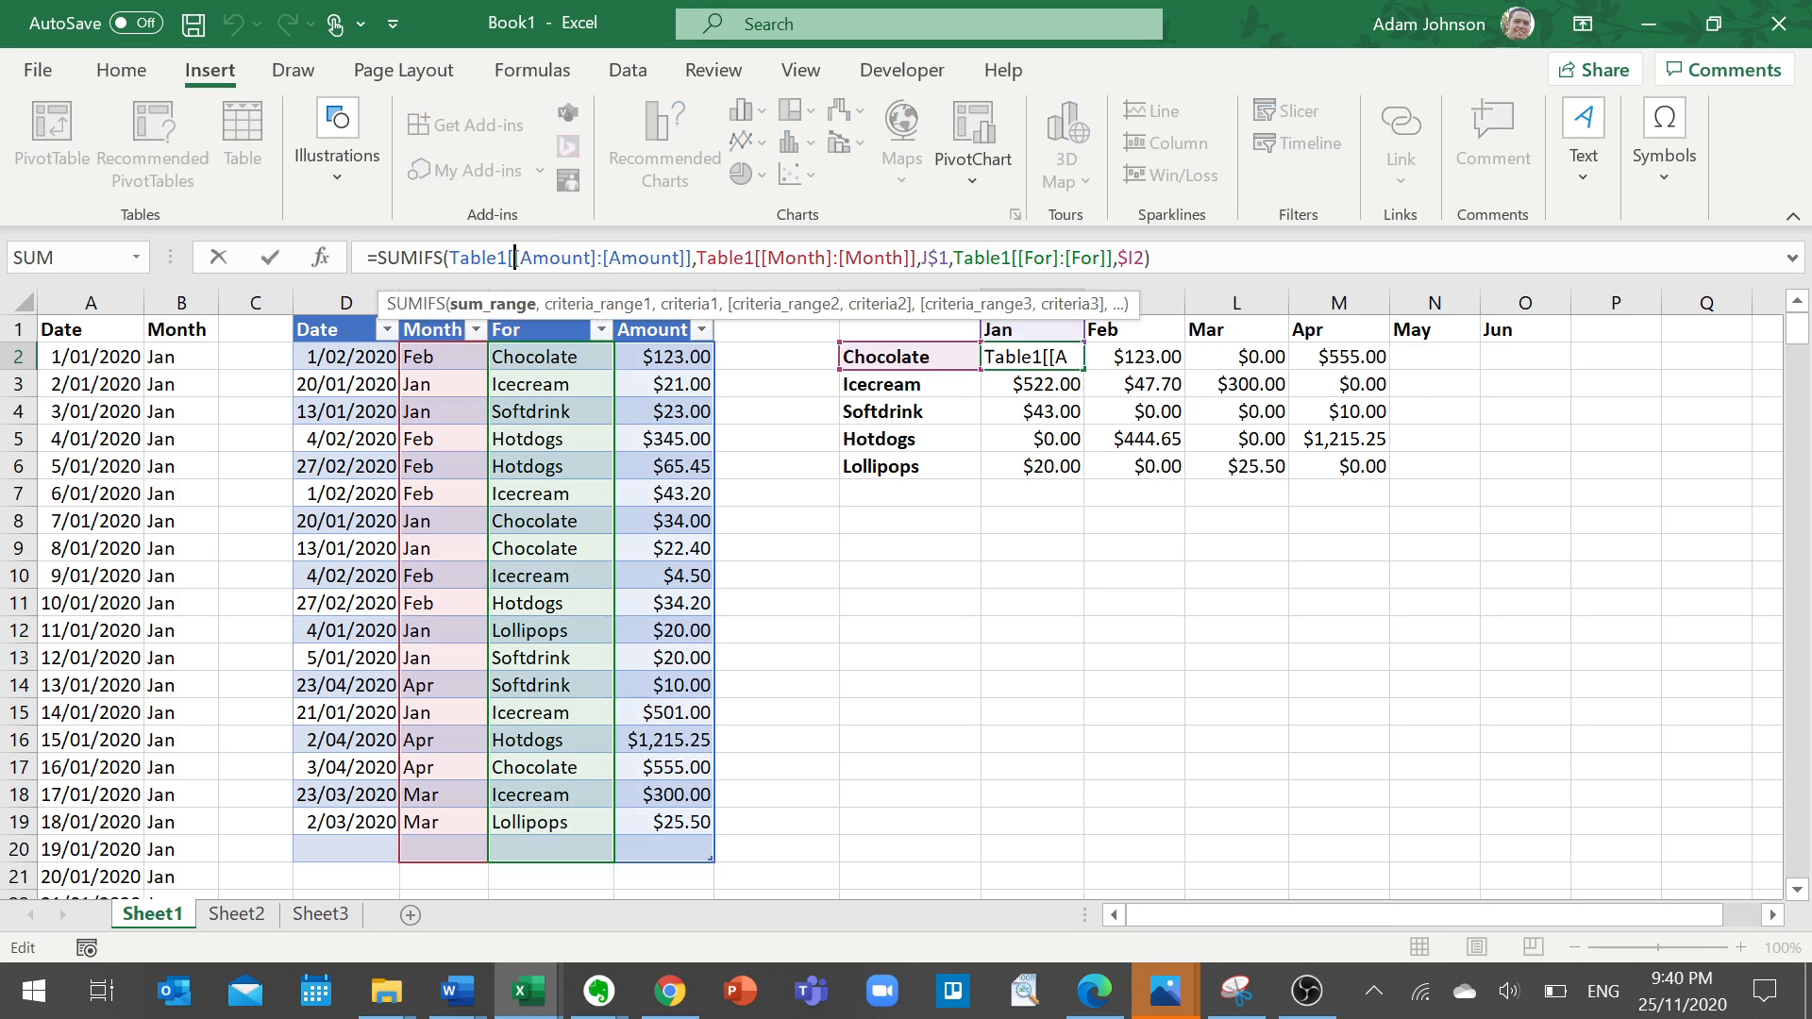
{"action": "left_click", "coordinate": [597, 257]}
{"action": "left_click", "coordinate": [623, 258]}
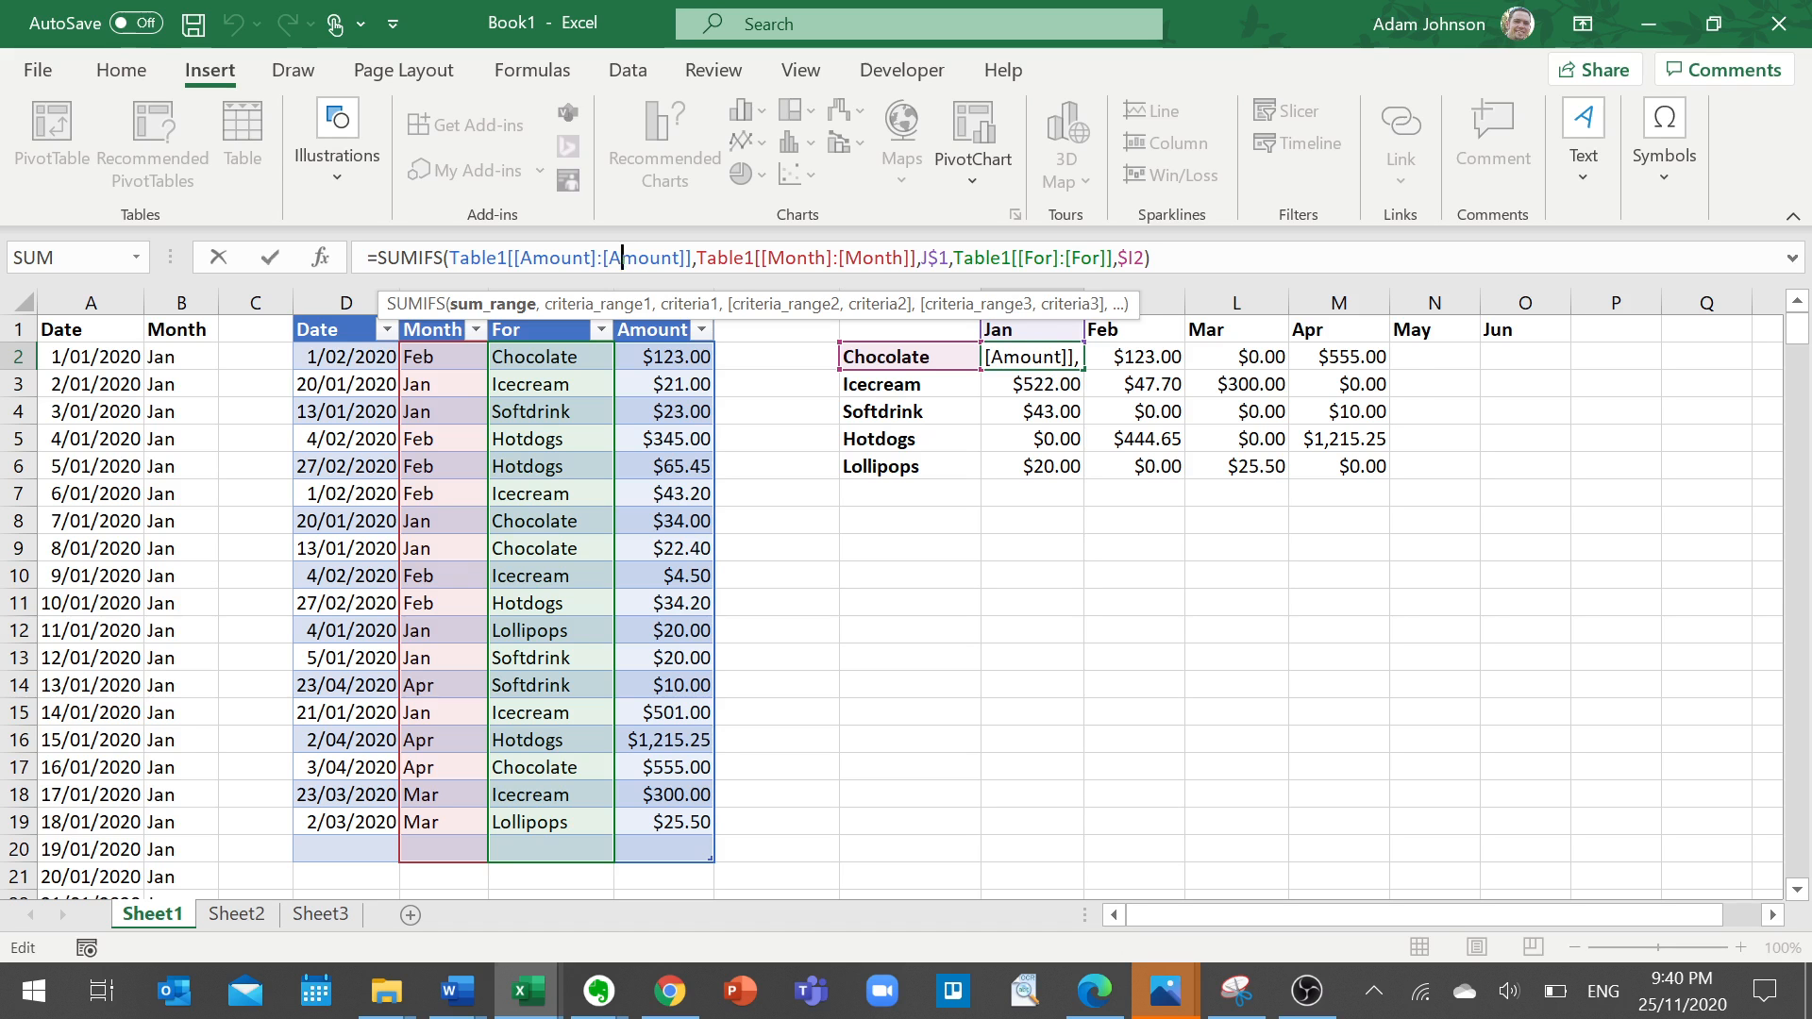
{"action": "key", "text": "ctrl+Return"}
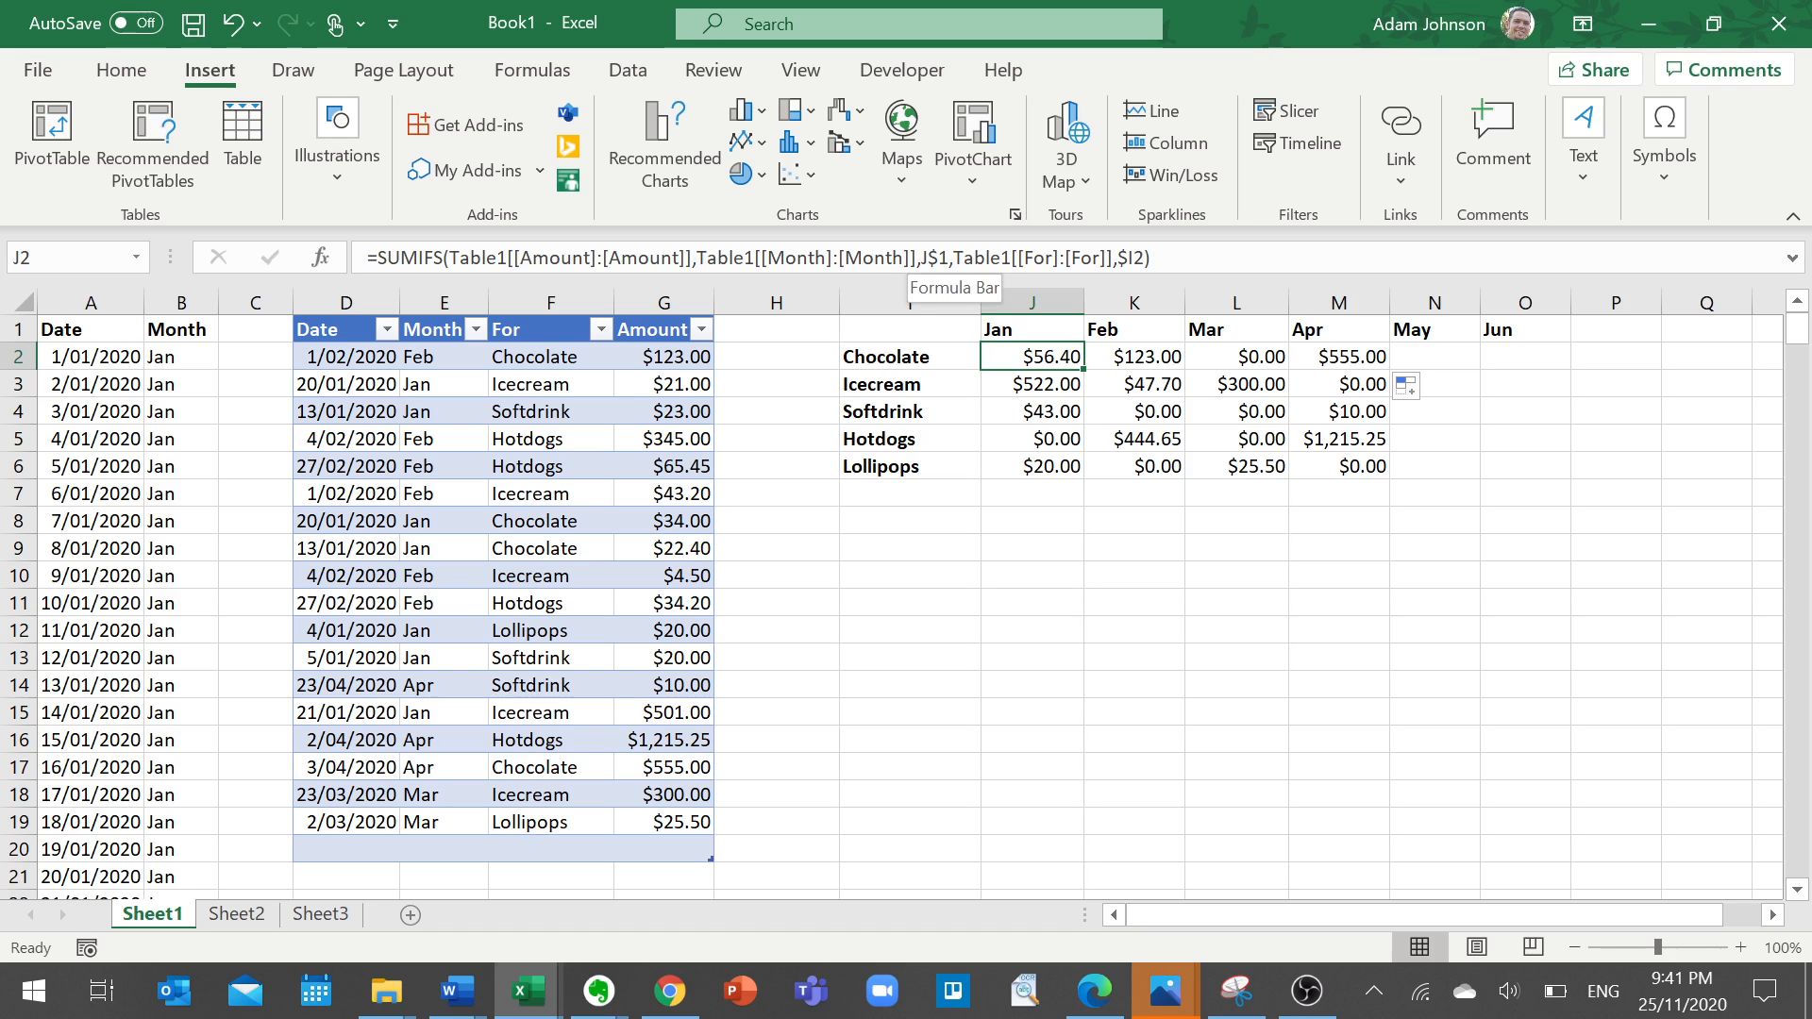
Check the Jan and Feb headings in J1 and K1 and fill J2's SUMIFS formula across to M2.
{"action": "left_click", "coordinate": [1020, 321]}
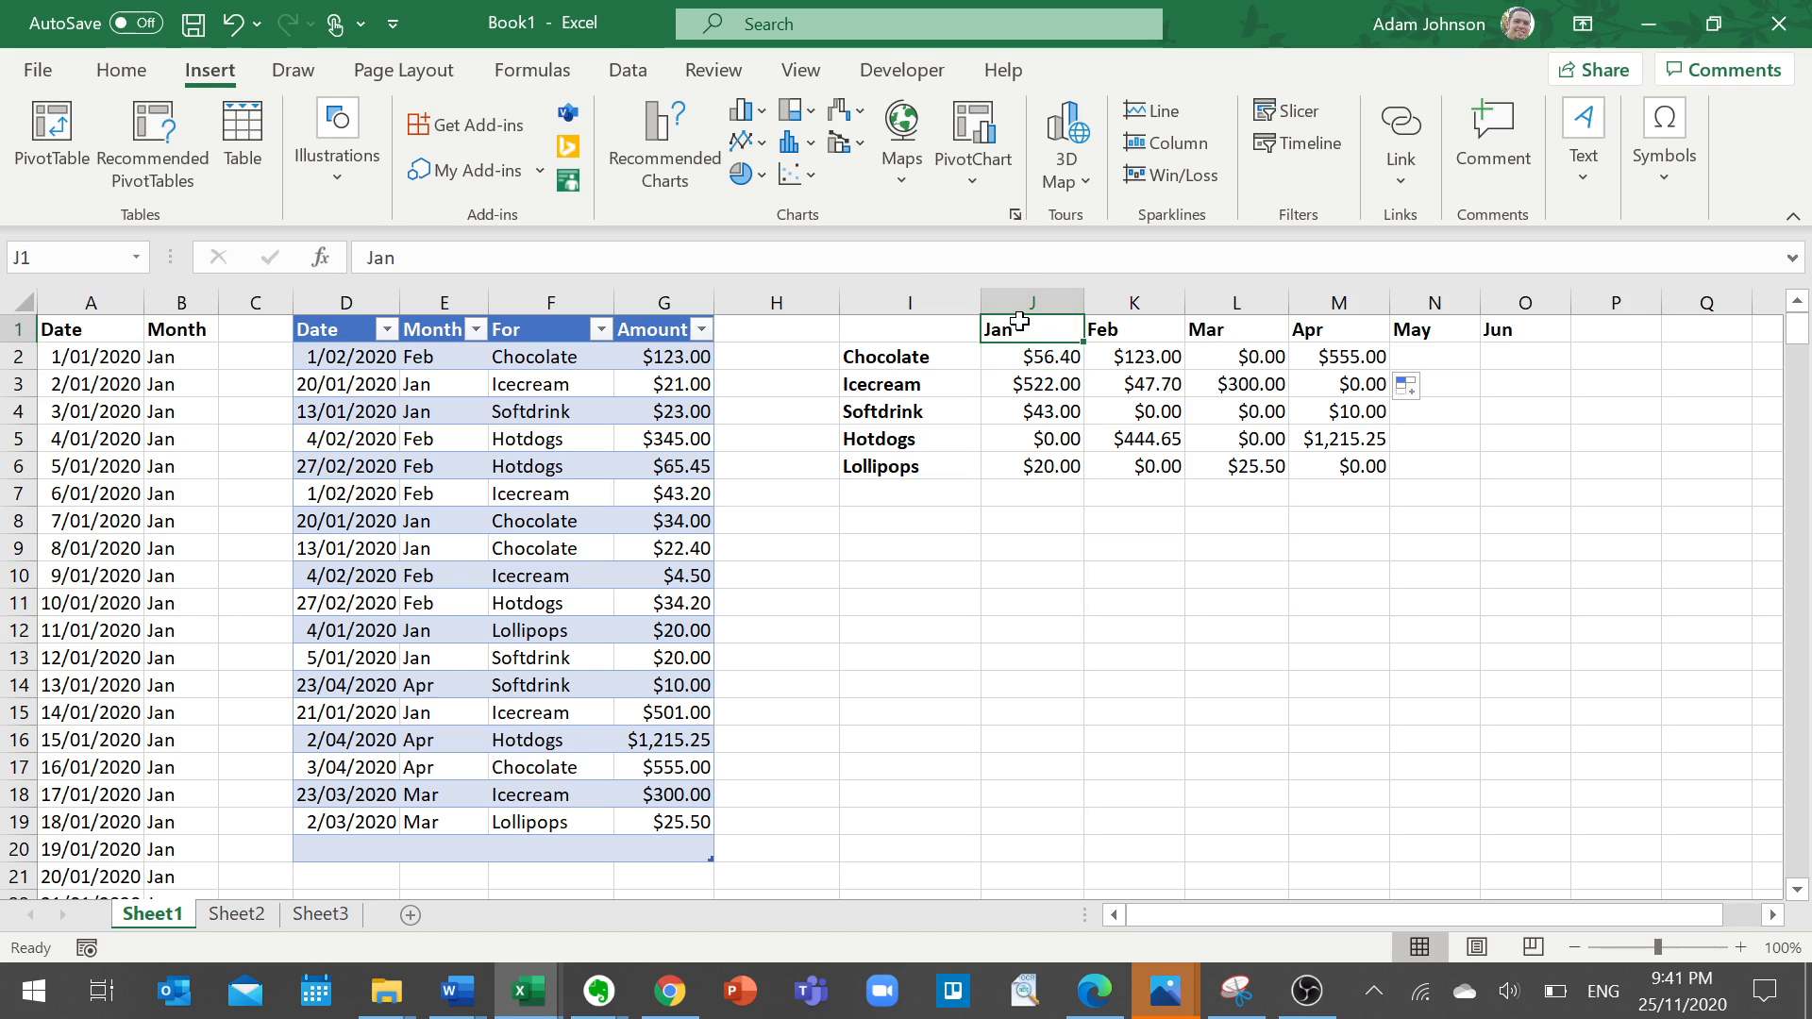
{"action": "left_click", "coordinate": [1139, 323]}
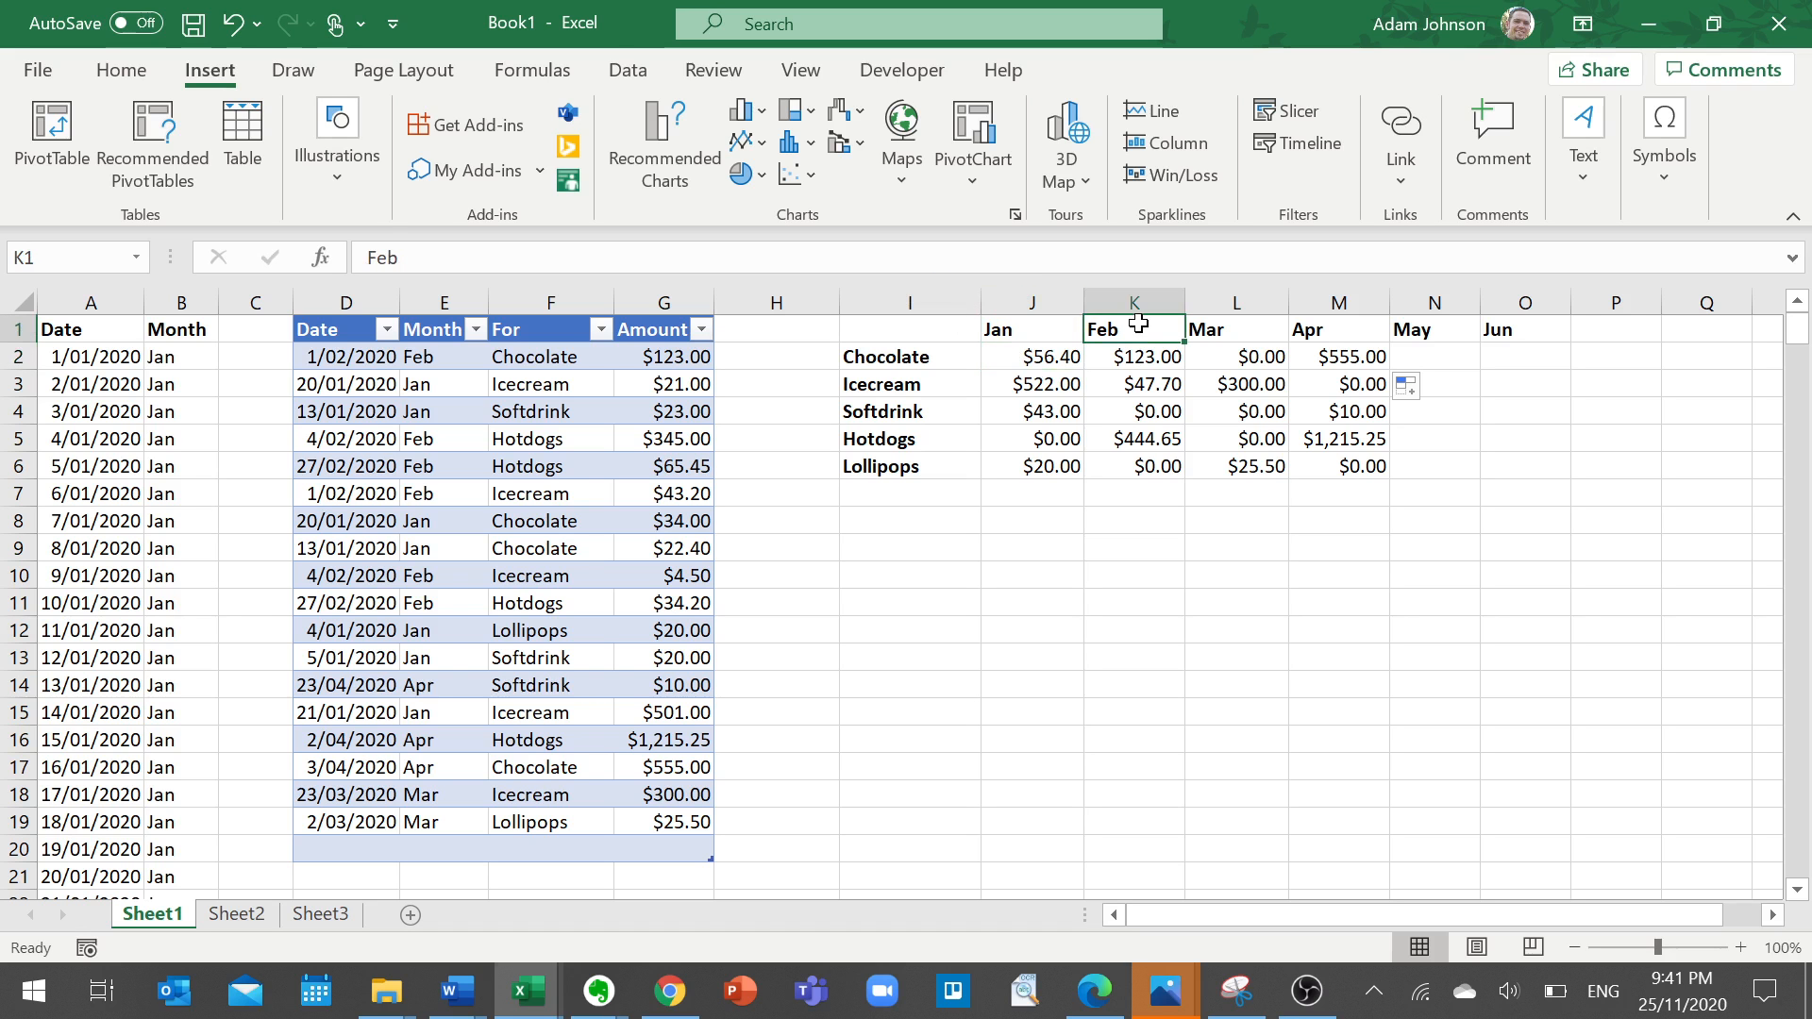
{"action": "left_click", "coordinate": [1005, 359]}
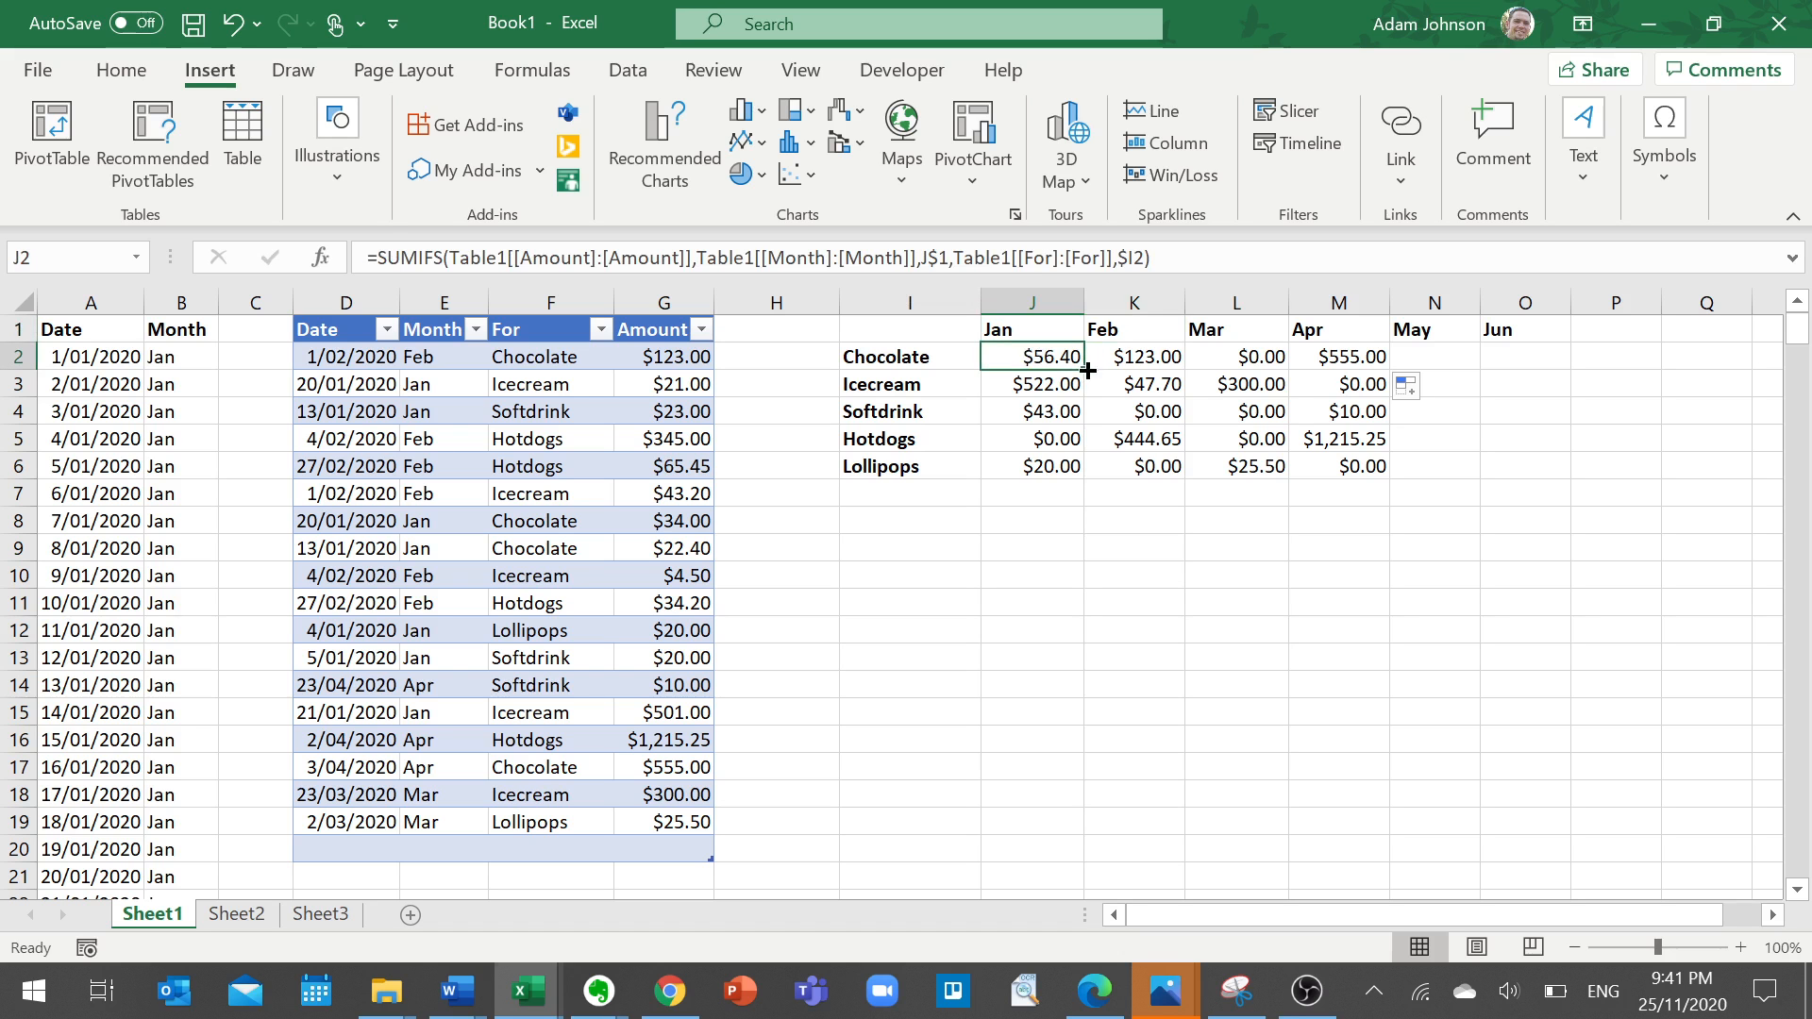
{"action": "left_click_drag", "start_coordinate": [1089, 371], "coordinate": [1351, 382]}
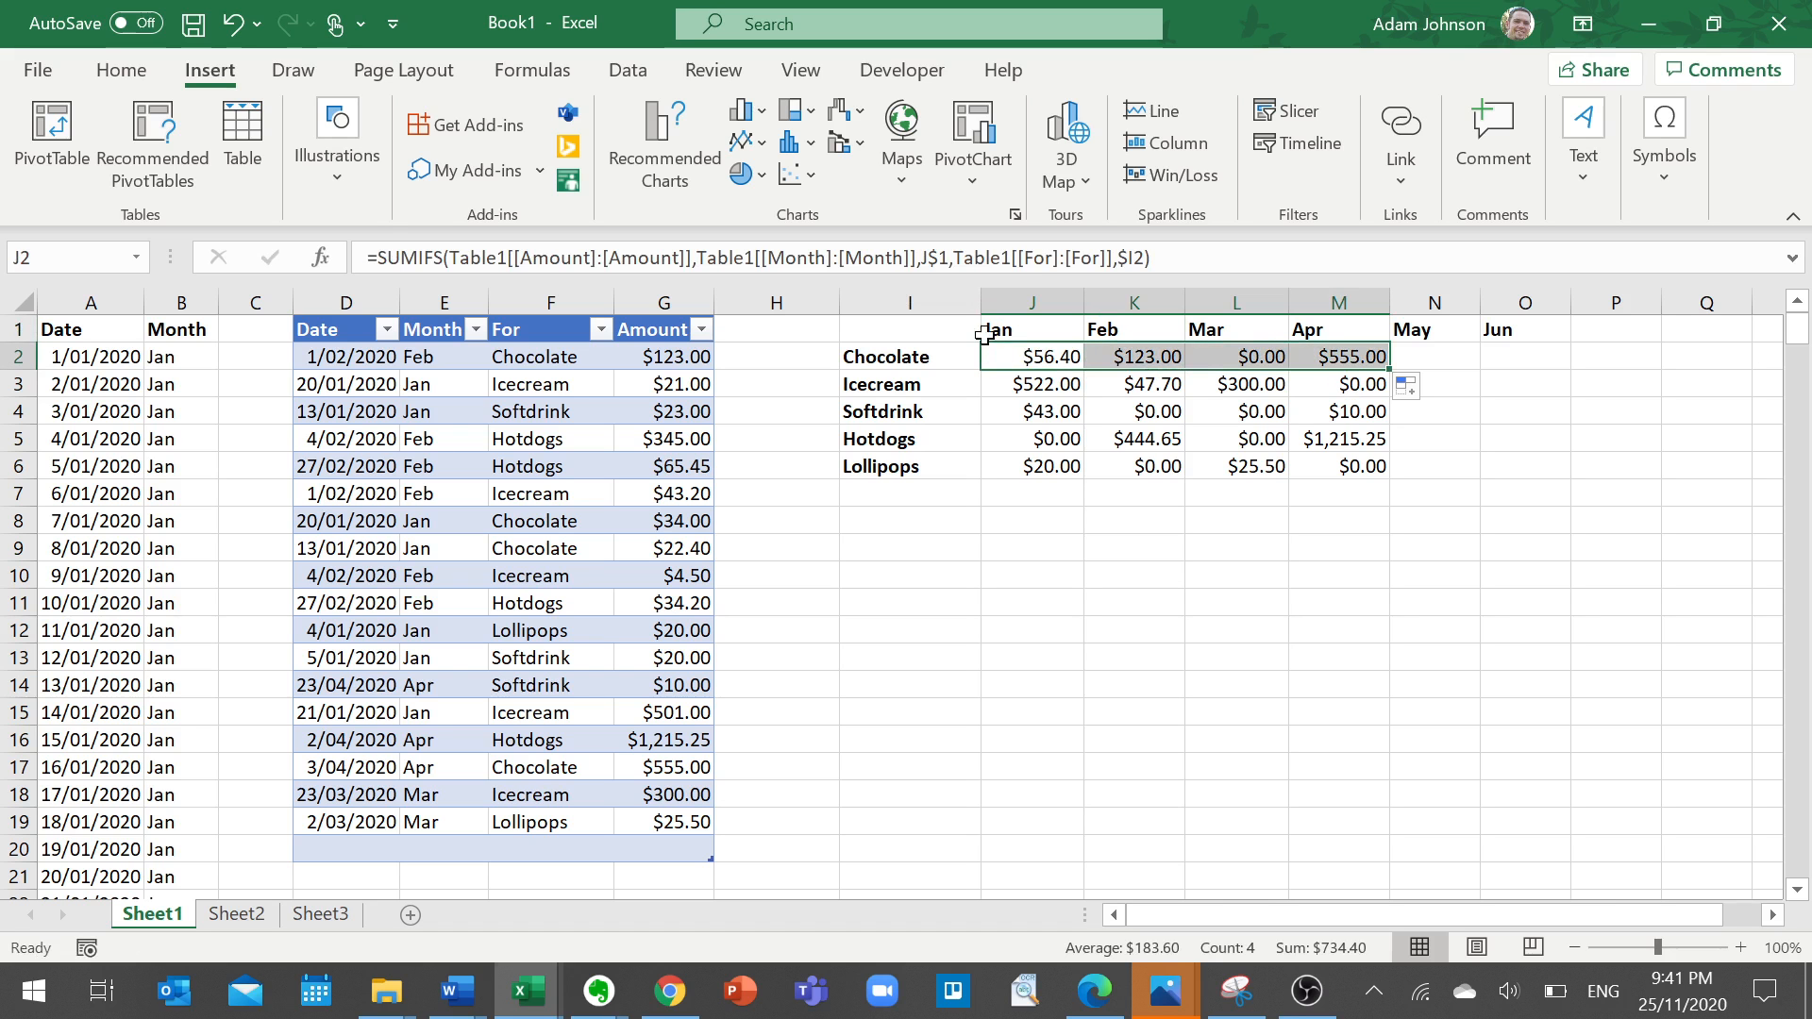
Fill J2's SUMIFS formula down to J5 and check it against the Jan heading in J1.
{"action": "left_click", "coordinate": [1027, 349]}
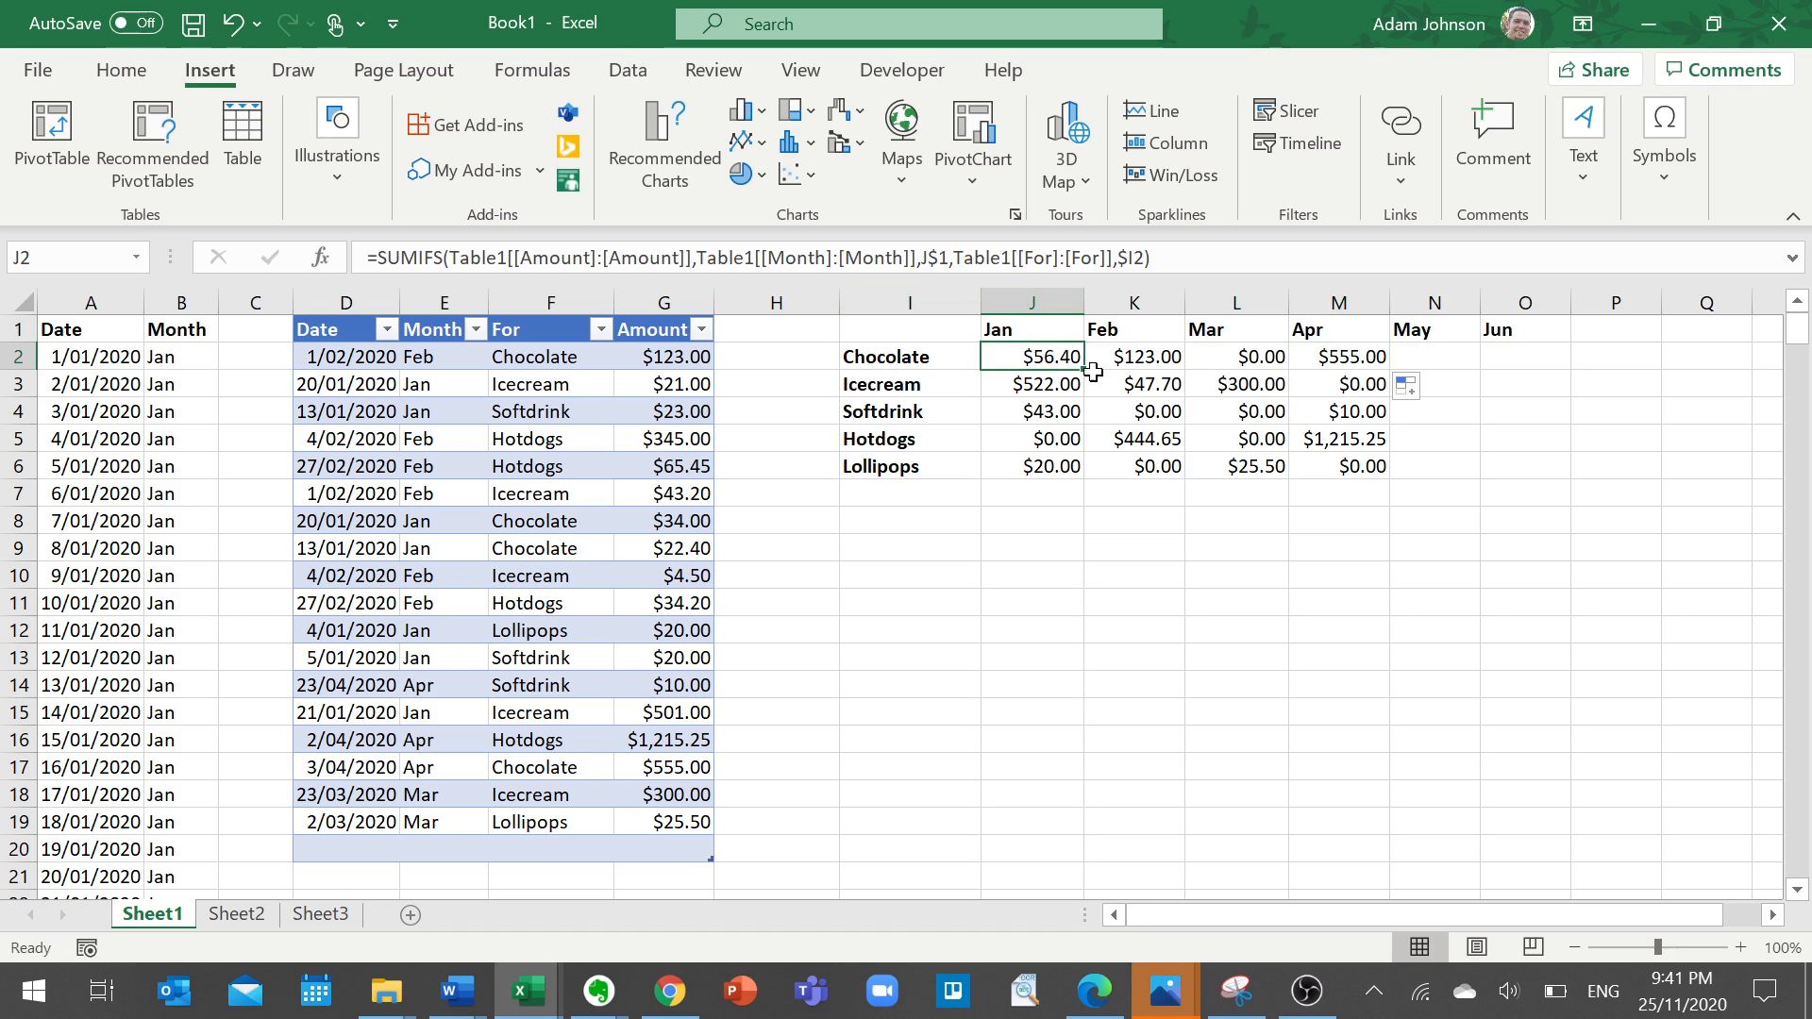
{"action": "left_click_drag", "start_coordinate": [1082, 369], "coordinate": [1062, 442]}
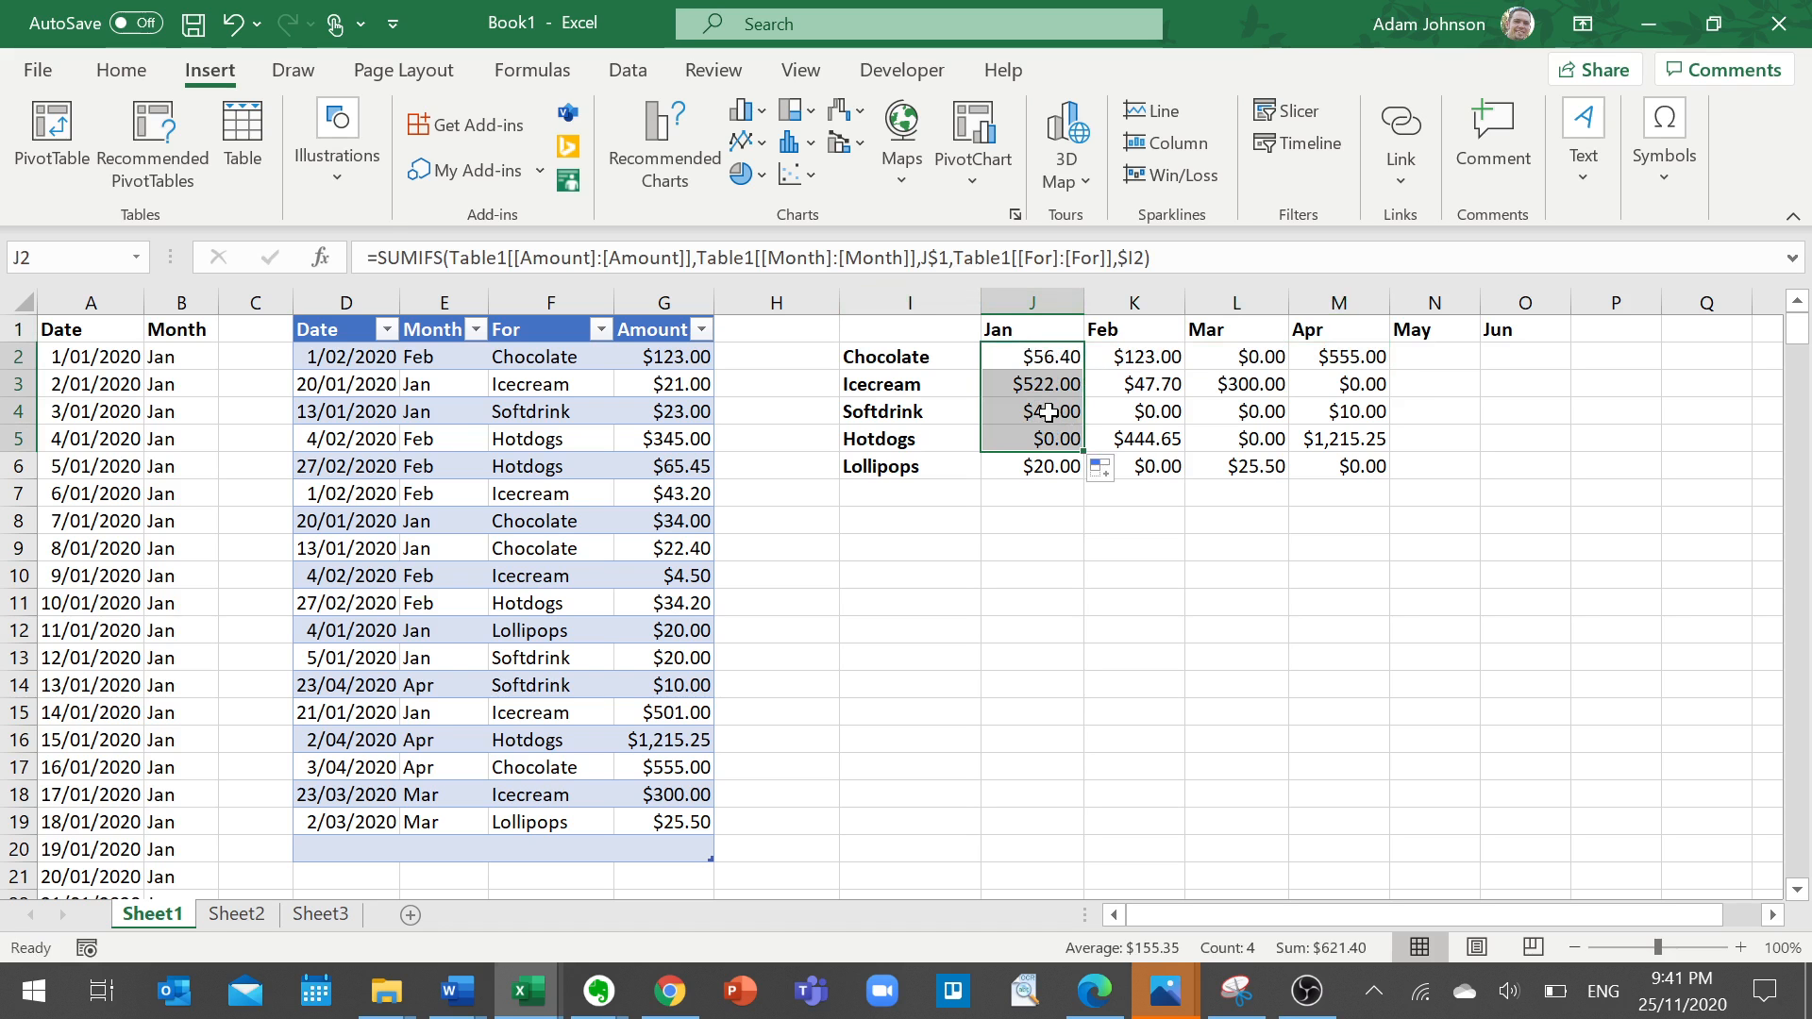
{"action": "left_click", "coordinate": [1034, 328]}
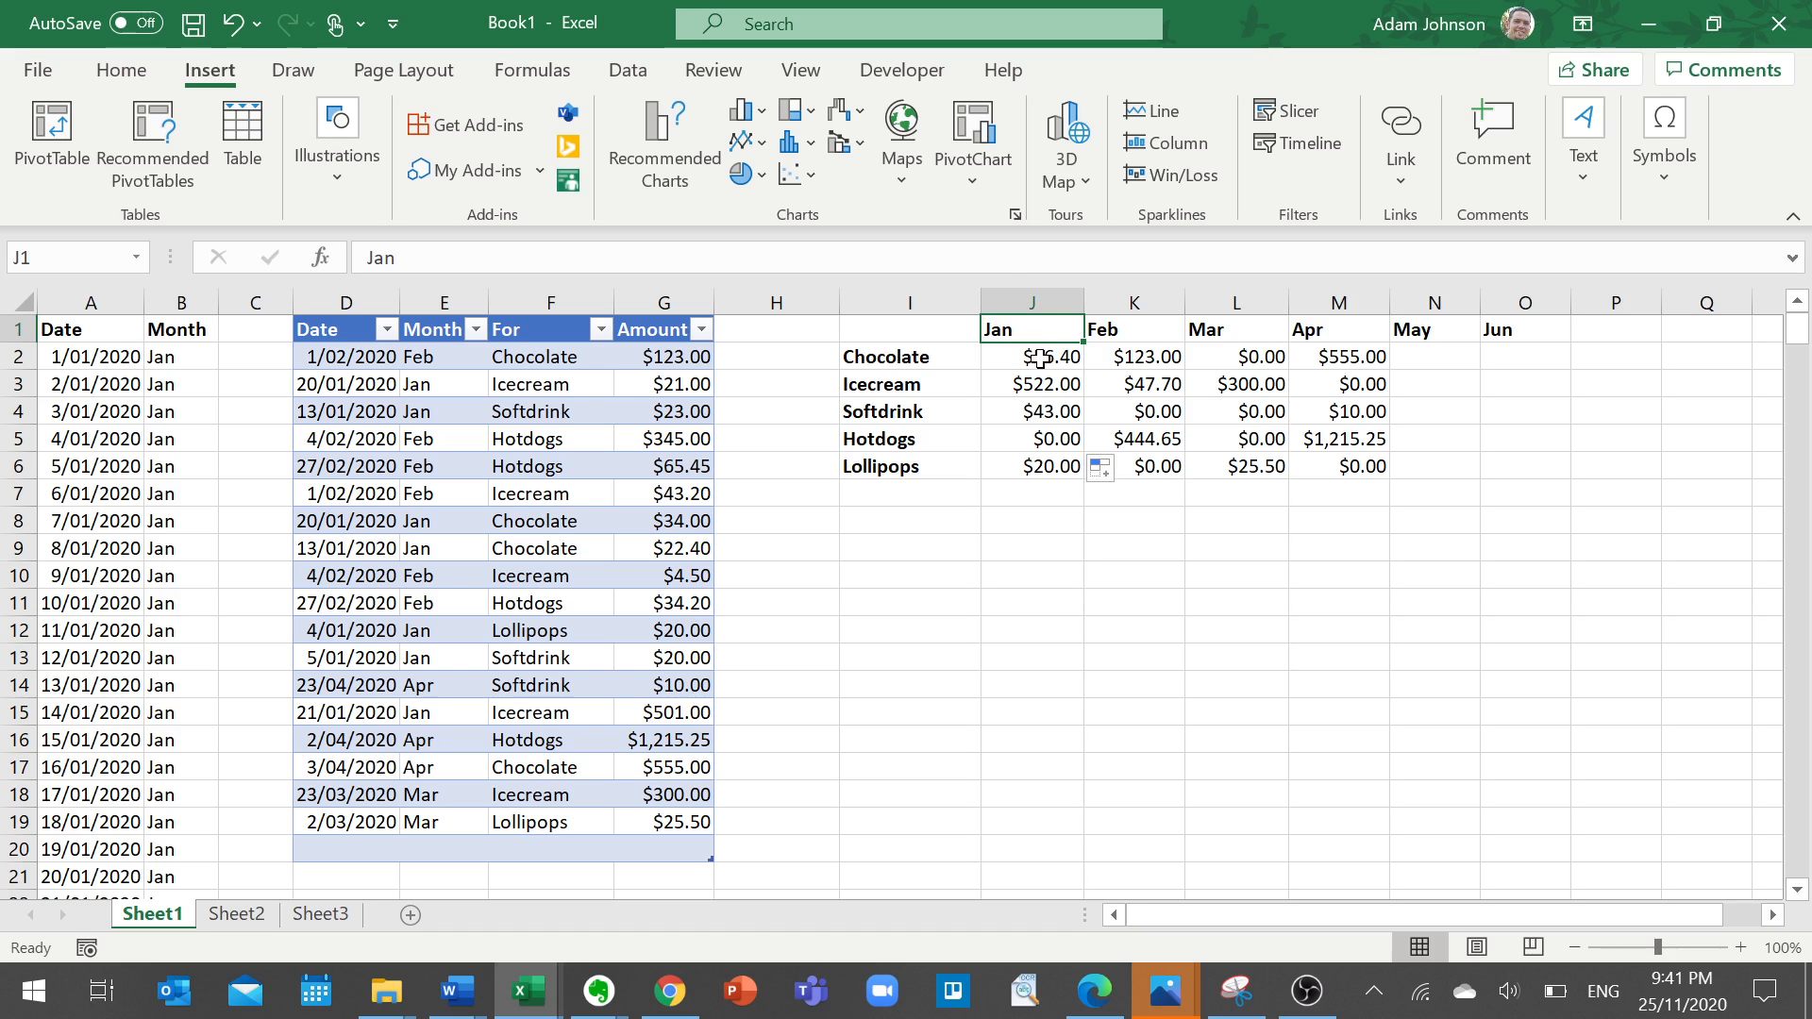
{"action": "left_click", "coordinate": [1038, 356]}
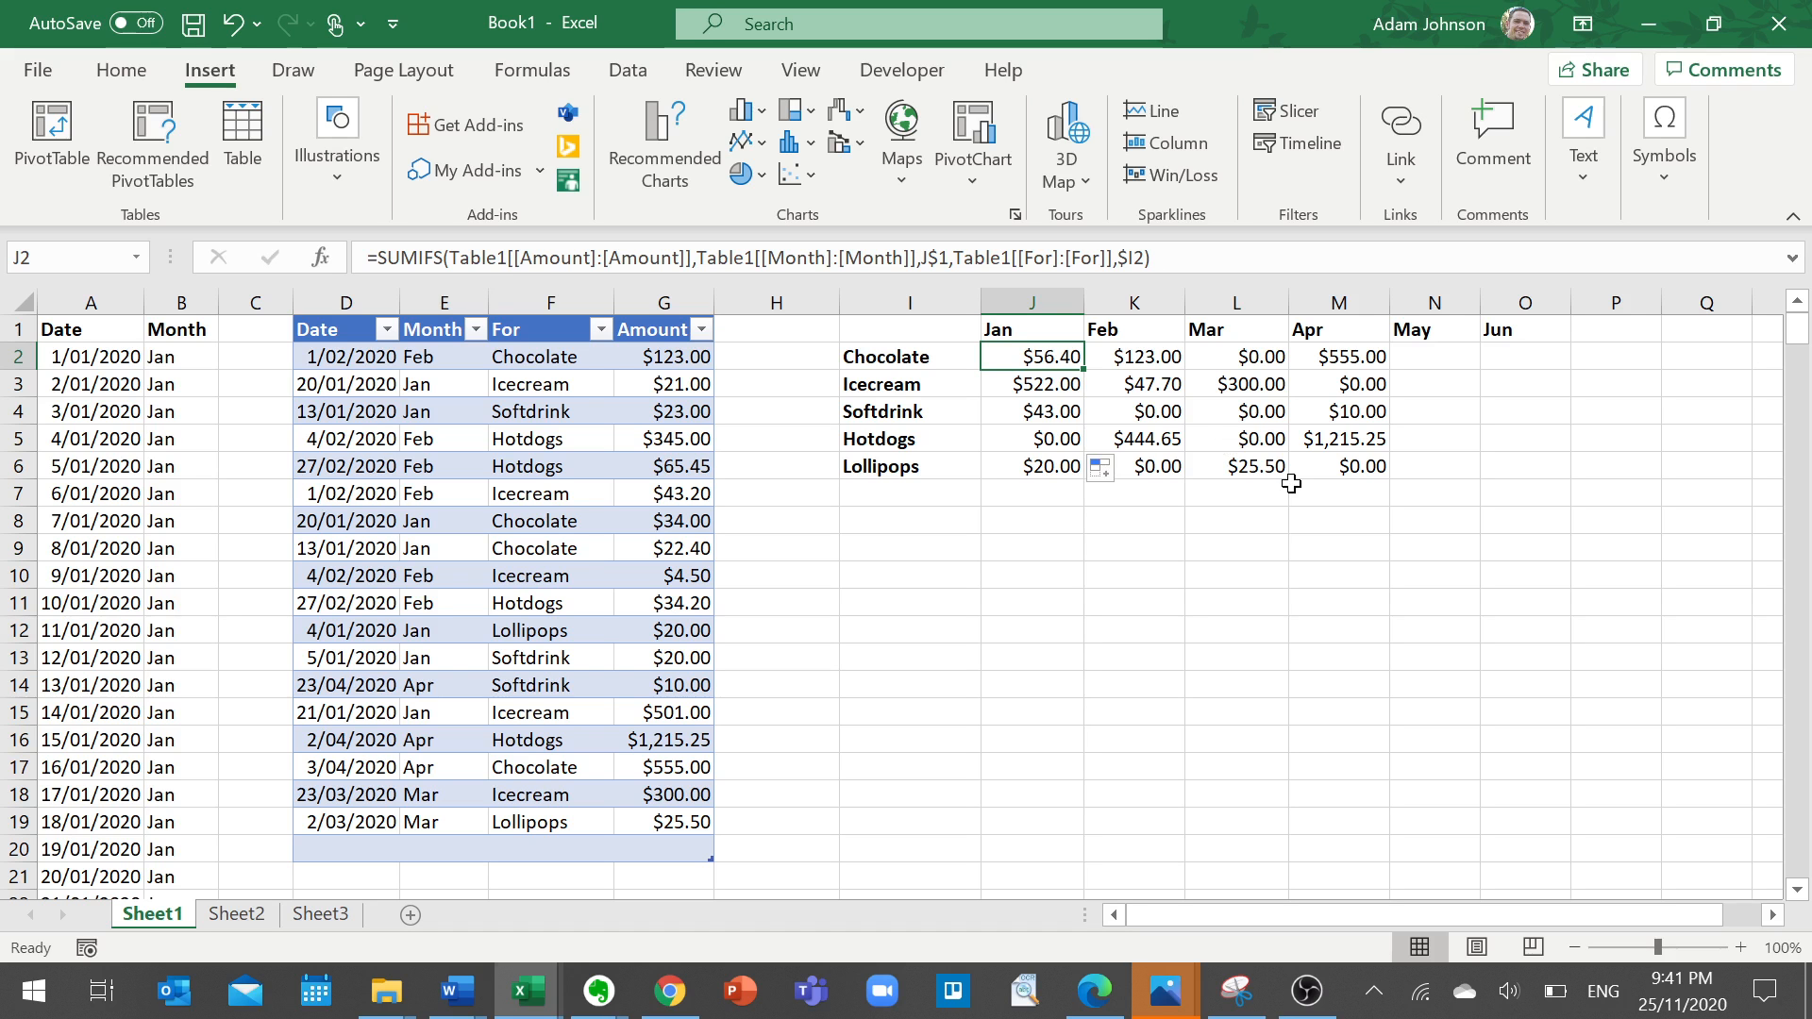
Fill the SUMIFS formula from J2 across and down through J2:O6, including the May and Jun columns.
{"action": "left_click", "coordinate": [1067, 360]}
{"action": "left_click_drag", "start_coordinate": [1084, 369], "coordinate": [1339, 473]}
{"action": "left_click_drag", "start_coordinate": [1390, 370], "coordinate": [1360, 491]}
{"action": "left_click", "coordinate": [1321, 406]}
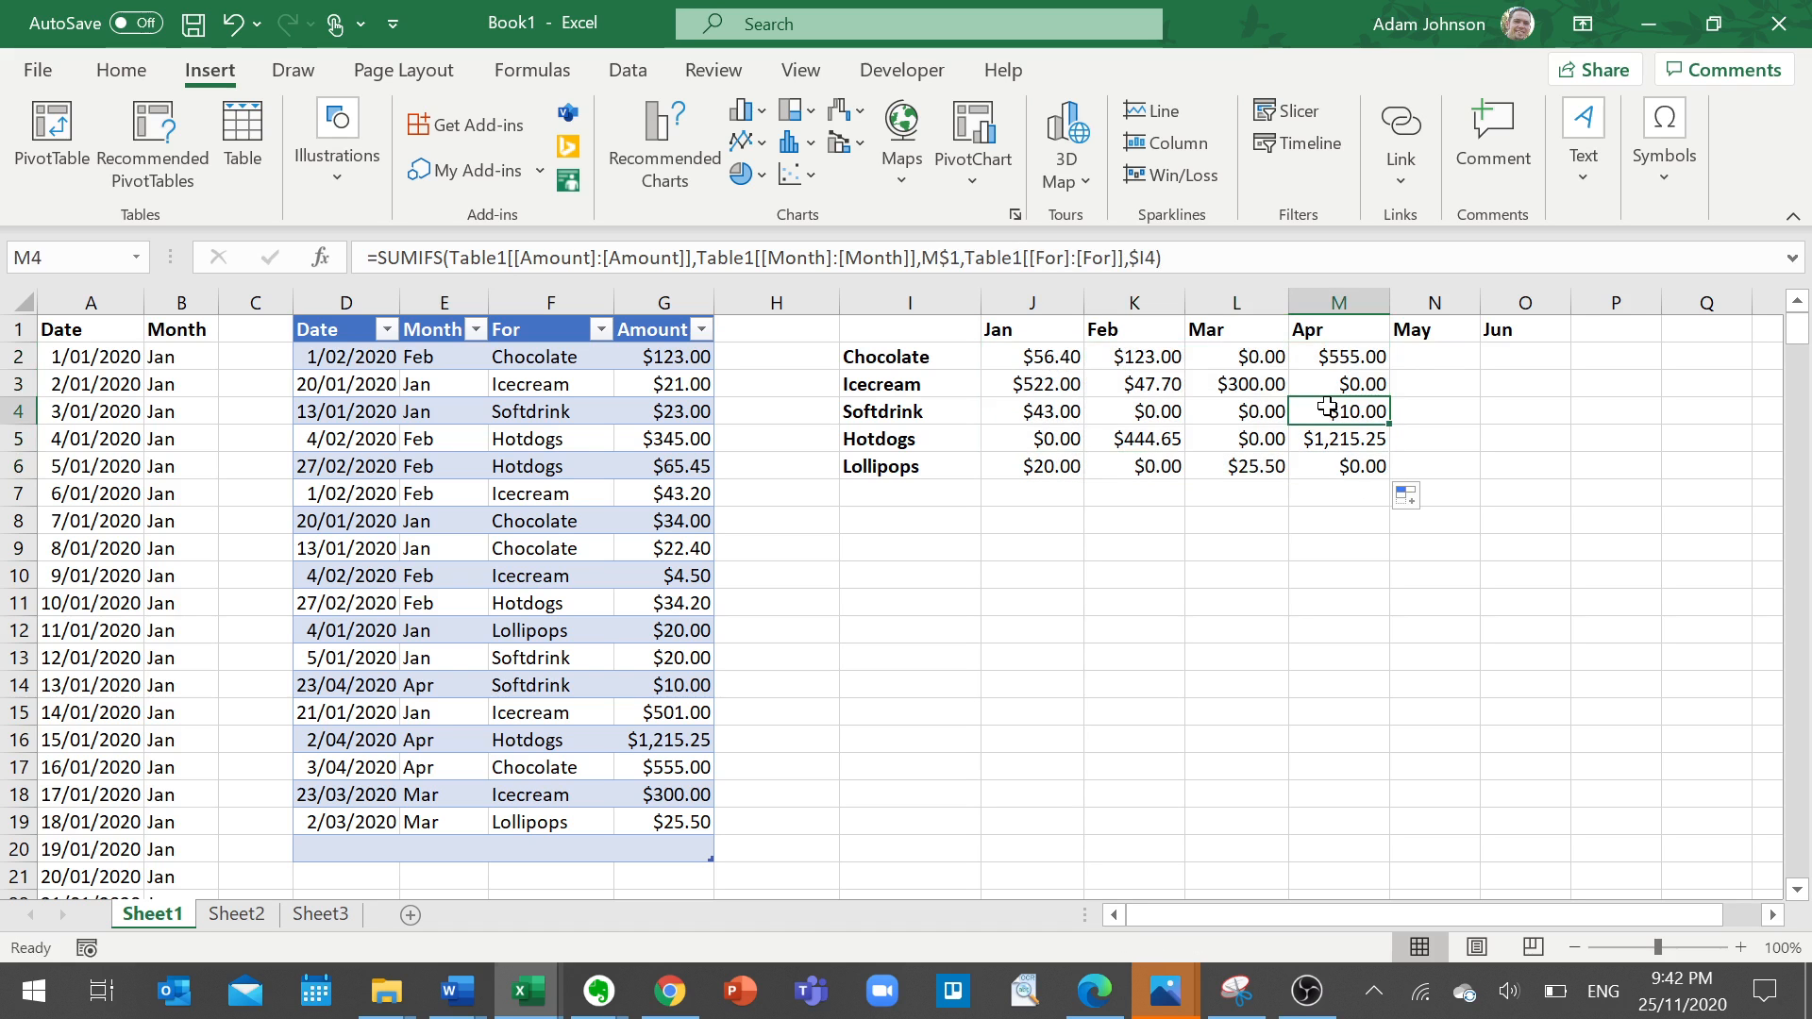
{"action": "left_click", "coordinate": [1295, 356]}
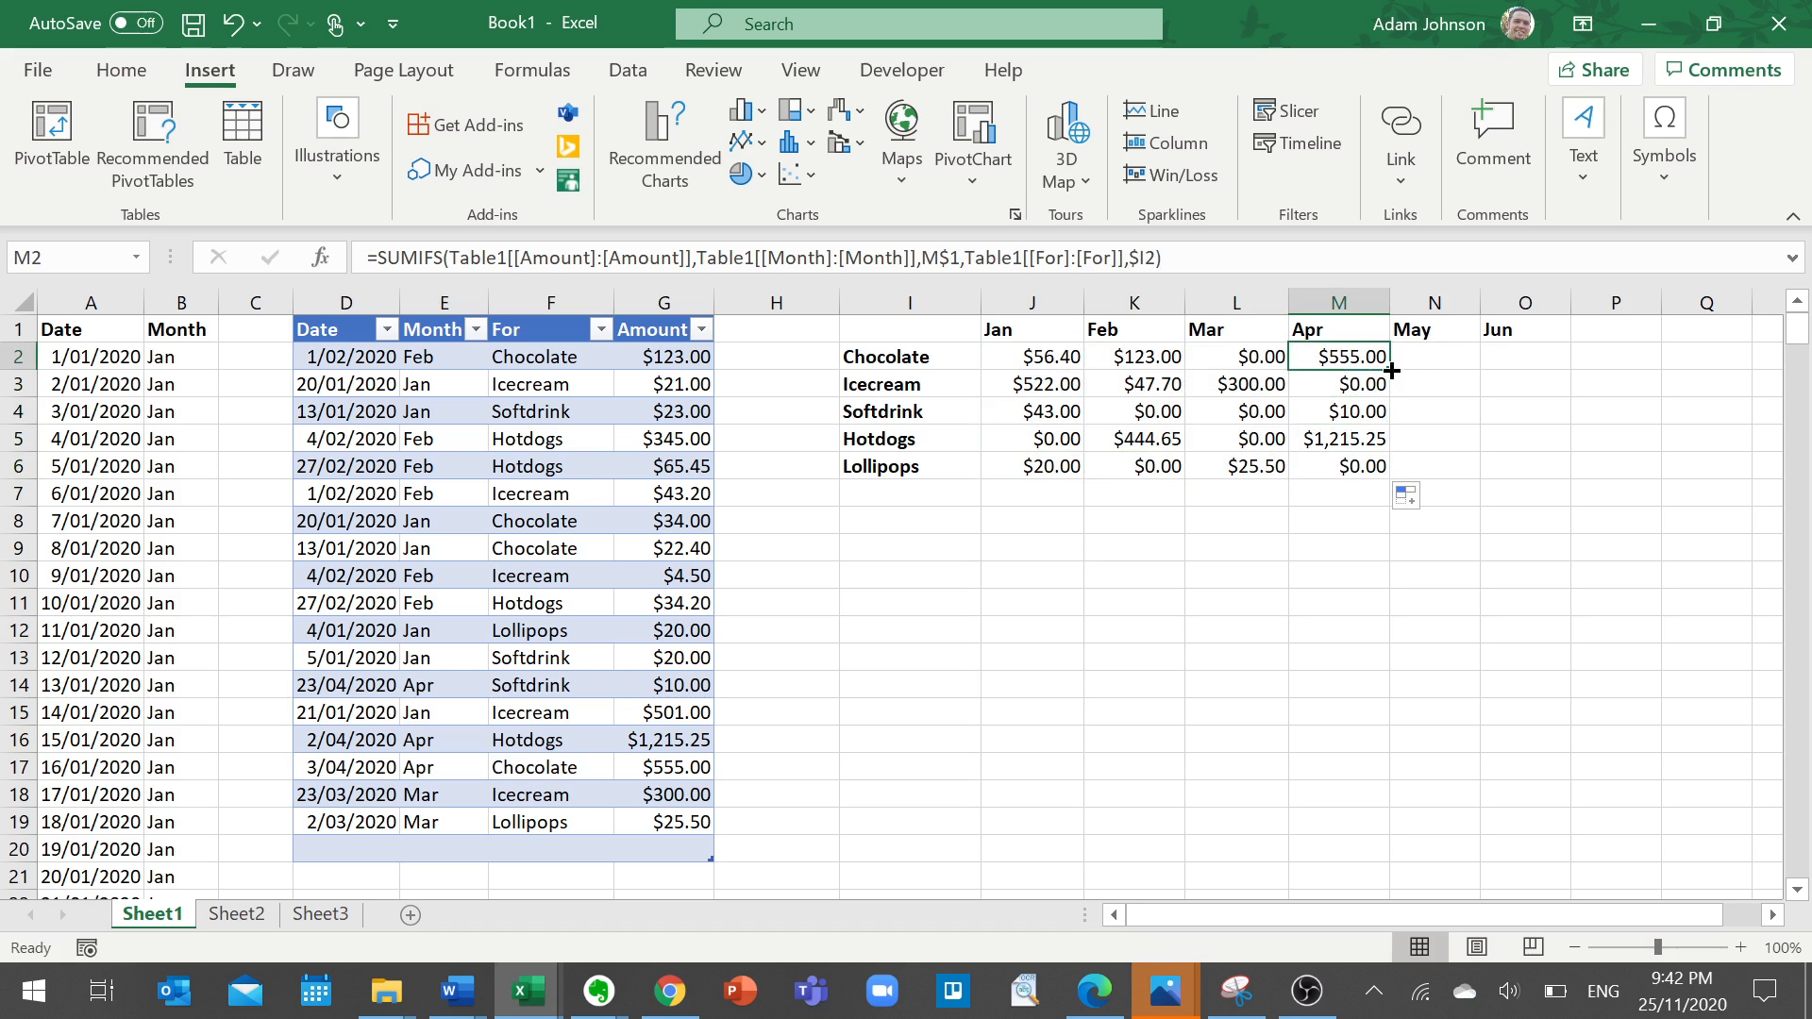
{"action": "left_click_drag", "start_coordinate": [1030, 356], "coordinate": [1535, 470]}
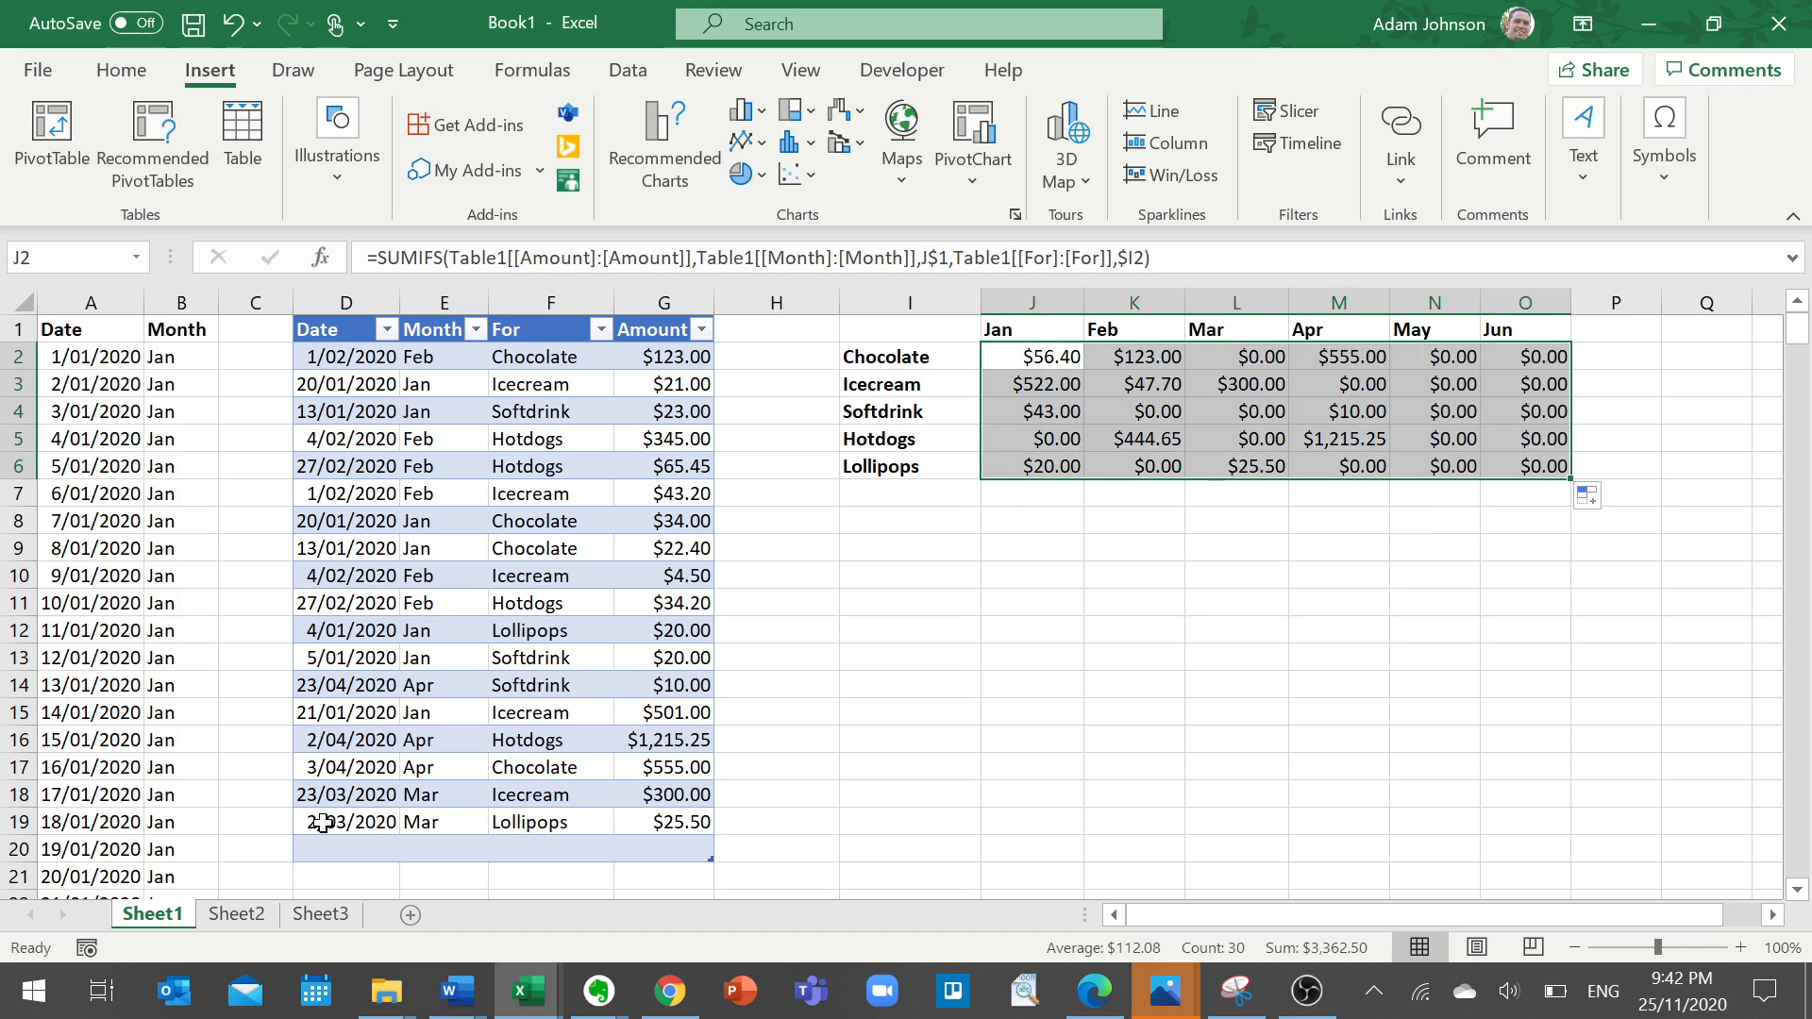
Review the date-to-month list in columns A and B down past the start of May.
{"action": "scroll", "coordinate": [227, 772], "scroll_direction": "down", "scroll_amount": 6}
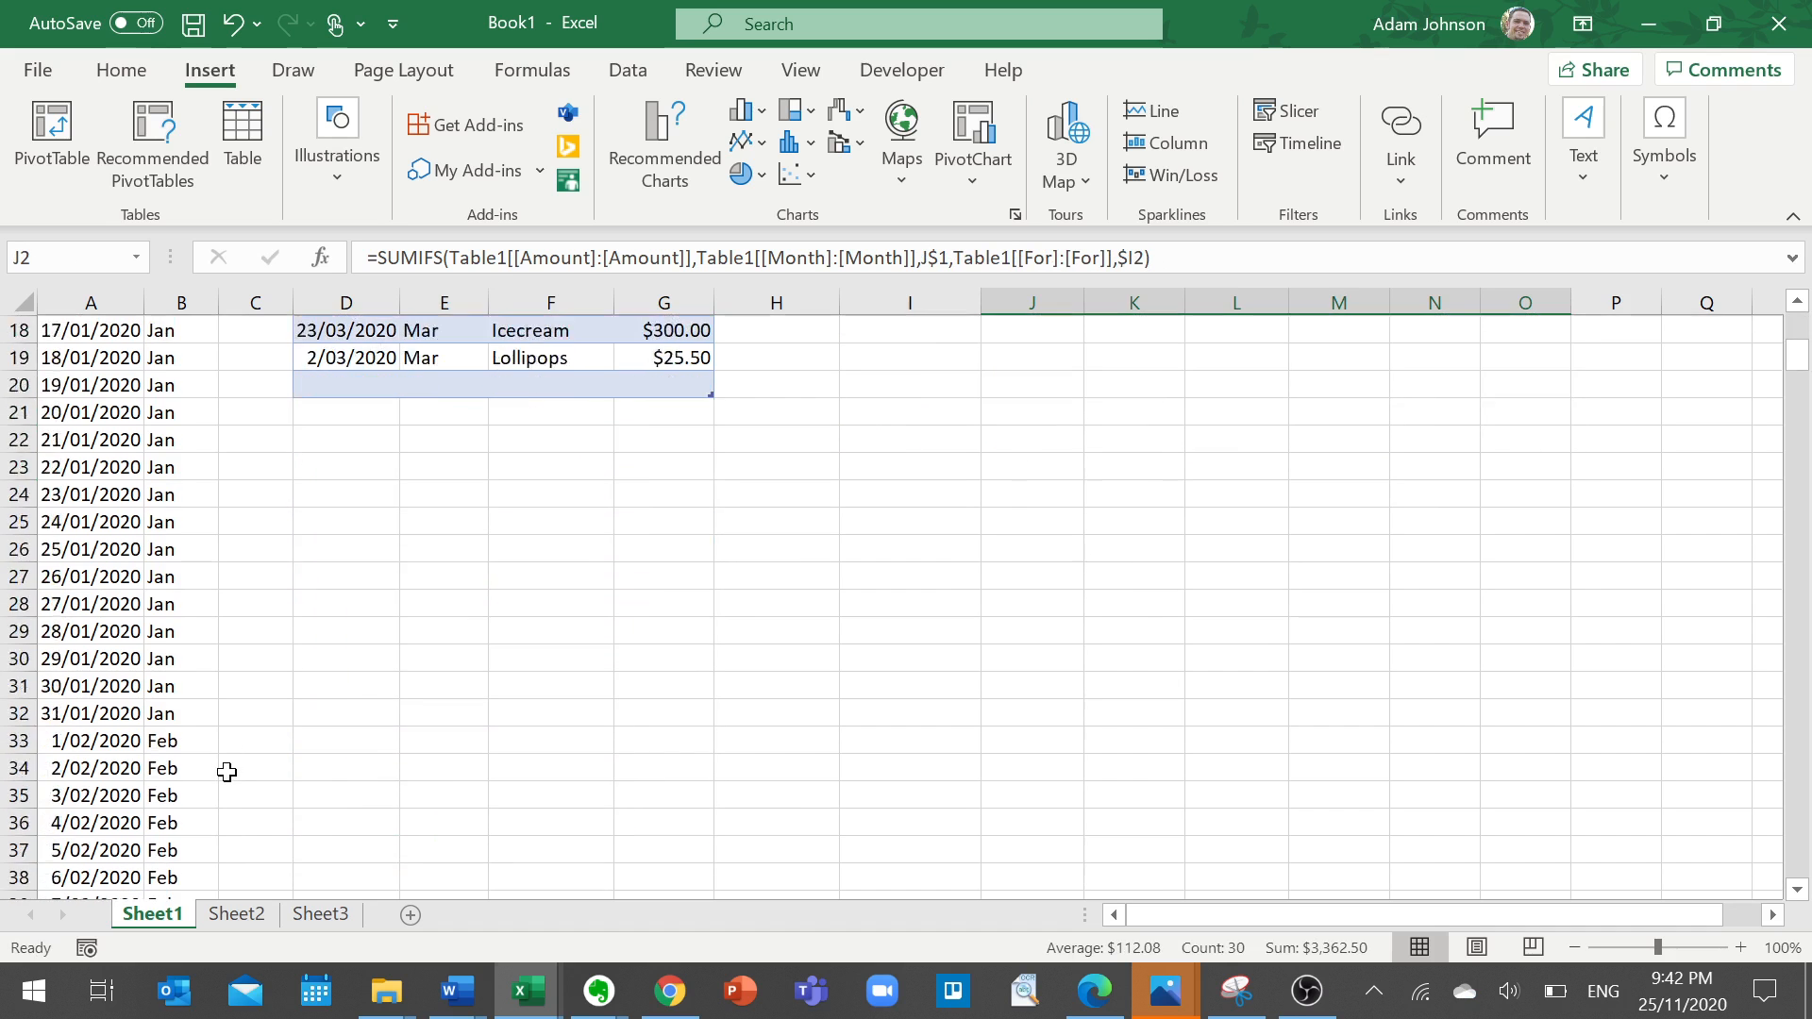
{"action": "scroll", "coordinate": [226, 772], "scroll_direction": "down", "scroll_amount": 20}
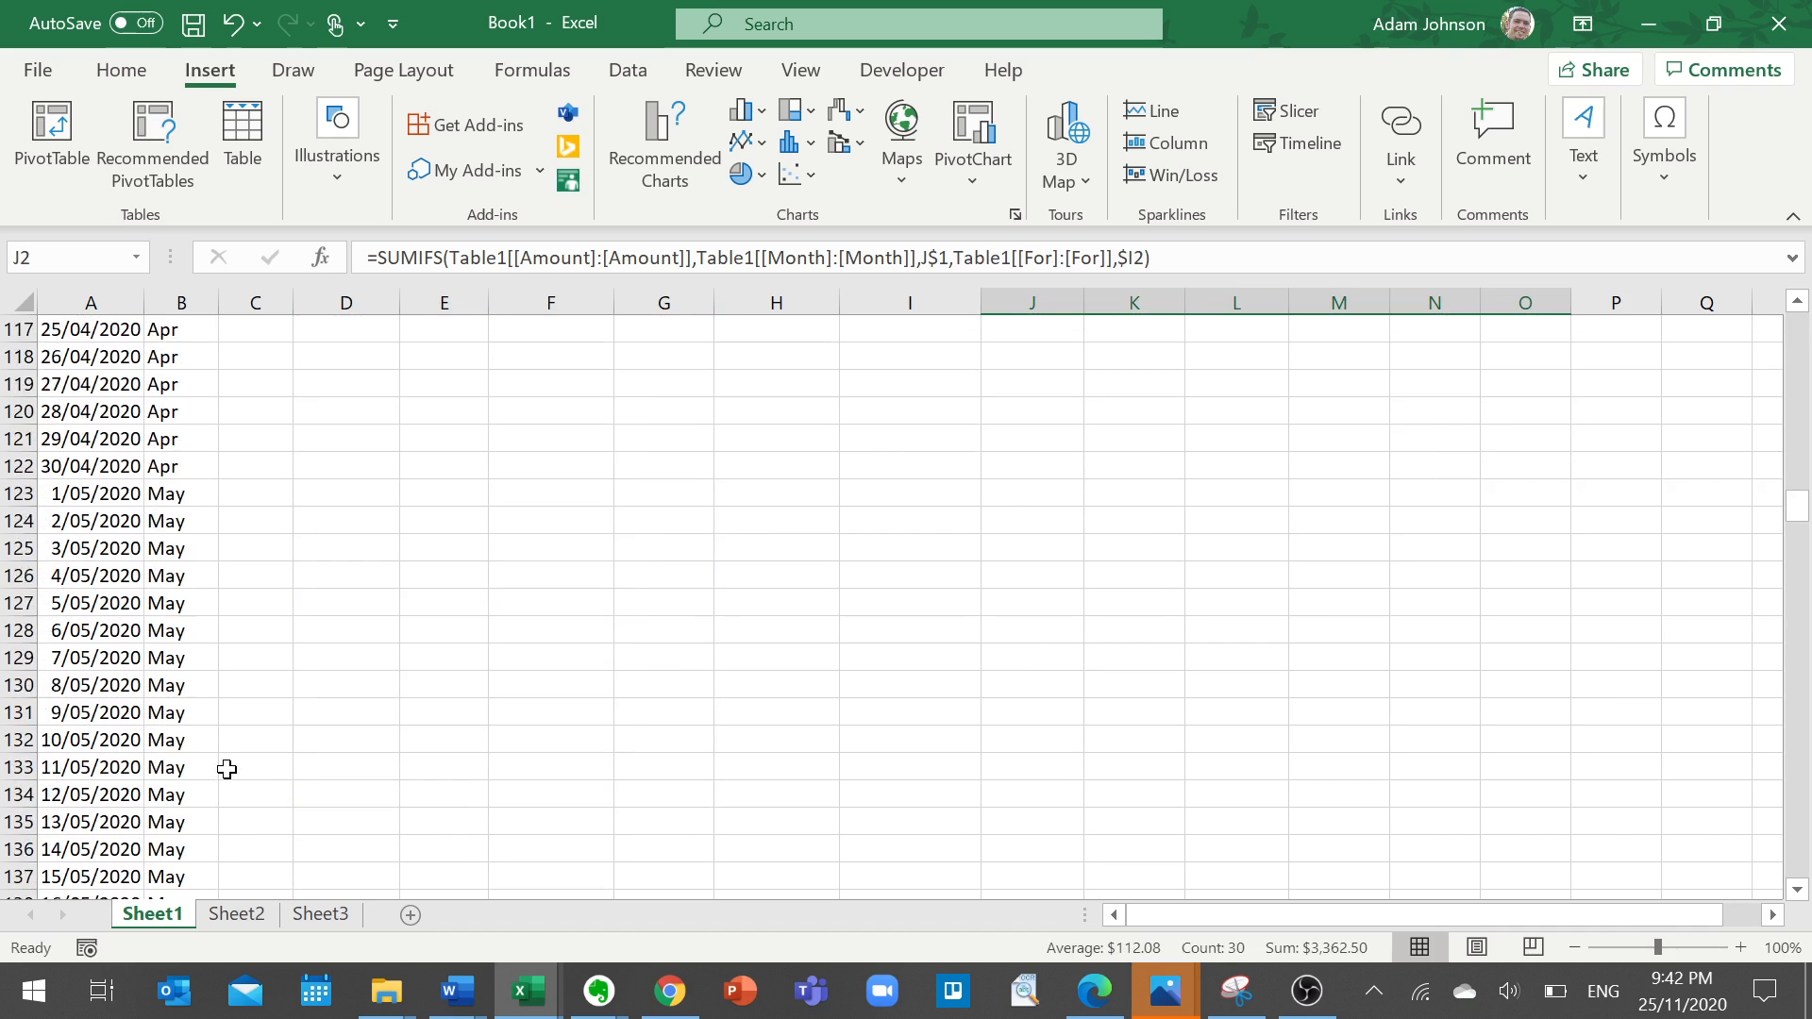
{"action": "scroll", "coordinate": [226, 770], "scroll_direction": "down", "scroll_amount": 5}
{"action": "scroll", "coordinate": [227, 770], "scroll_direction": "up", "scroll_amount": 20}
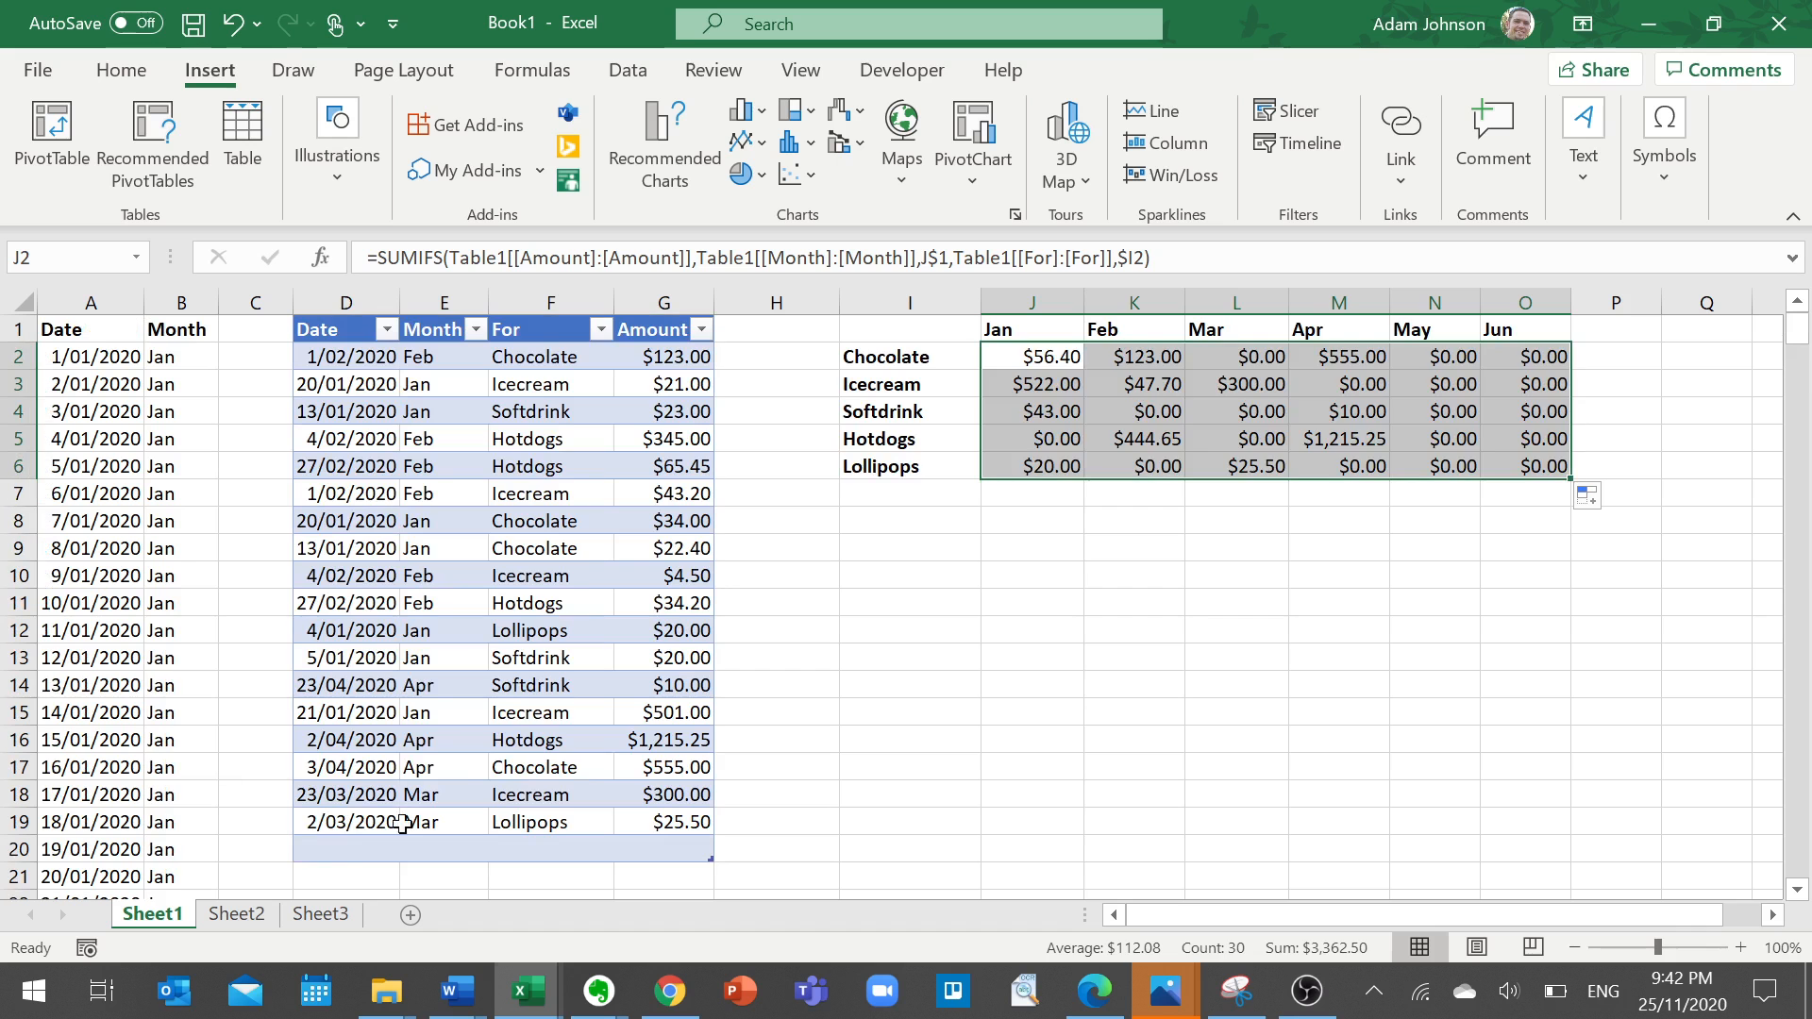
Enter the date 1/5 in the empty last row of the expense table, cell D20.
{"action": "left_click", "coordinate": [341, 845]}
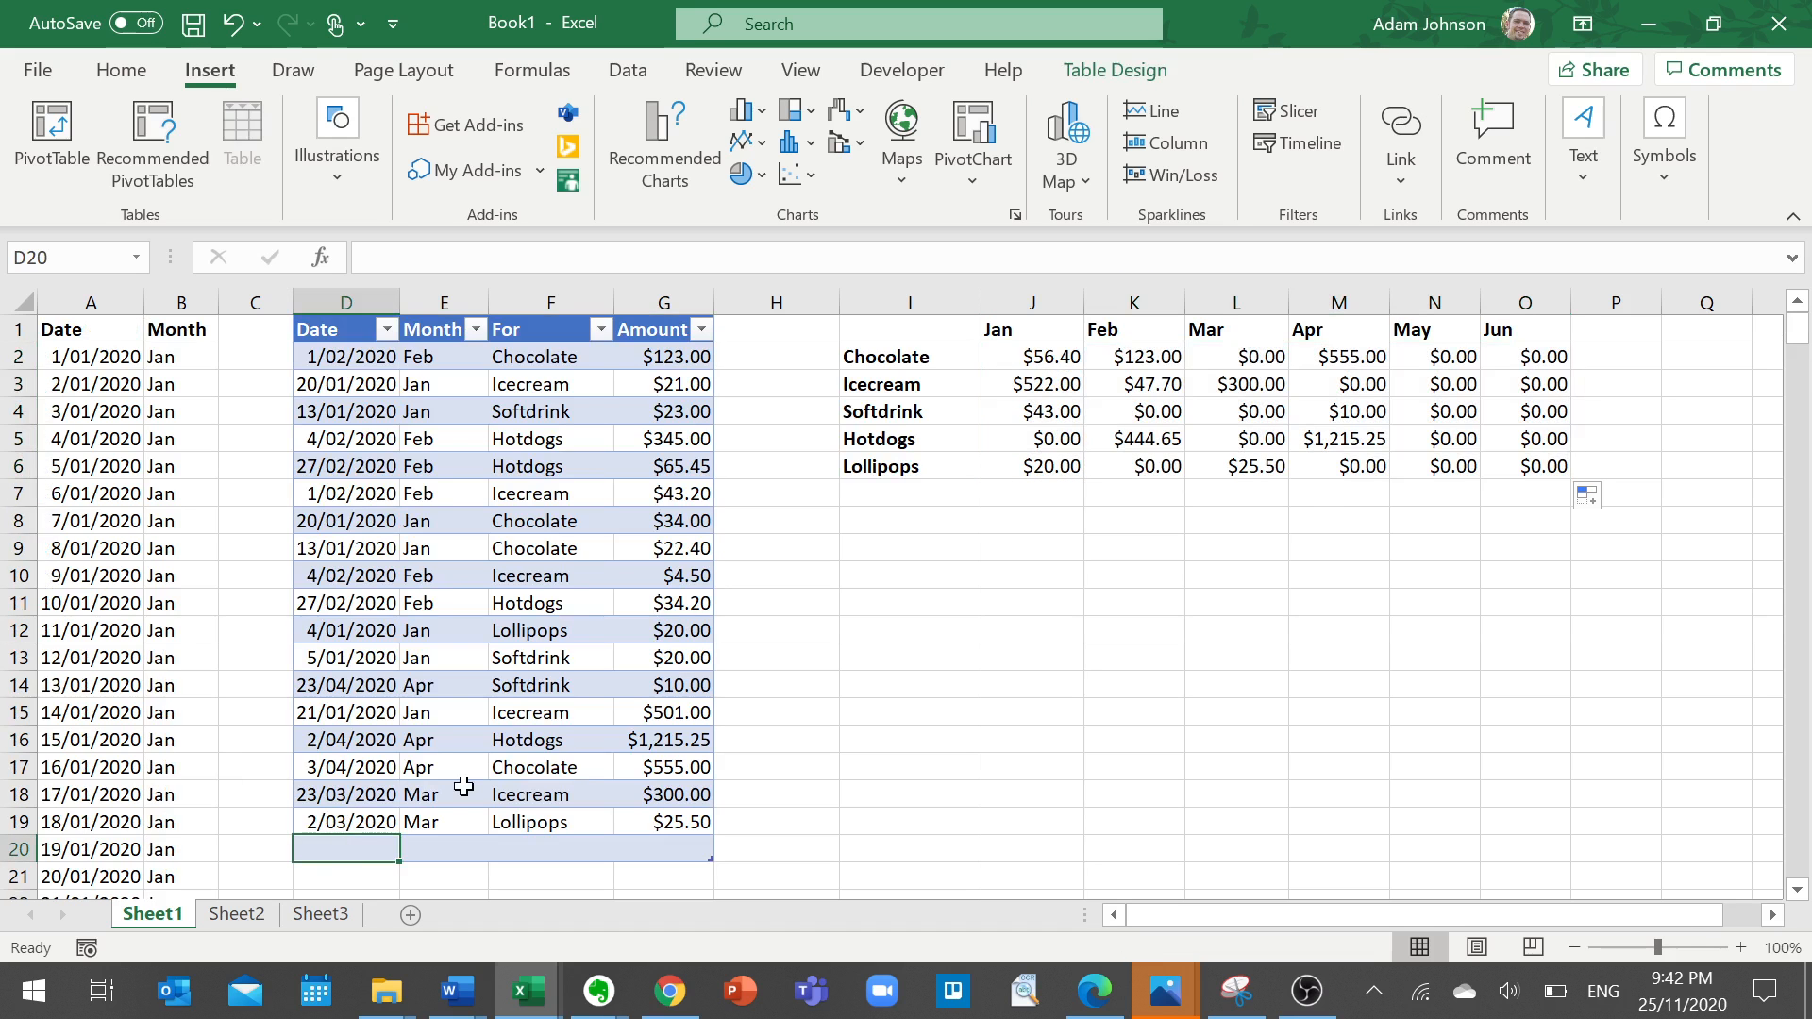
{"action": "type", "text": "1/"}
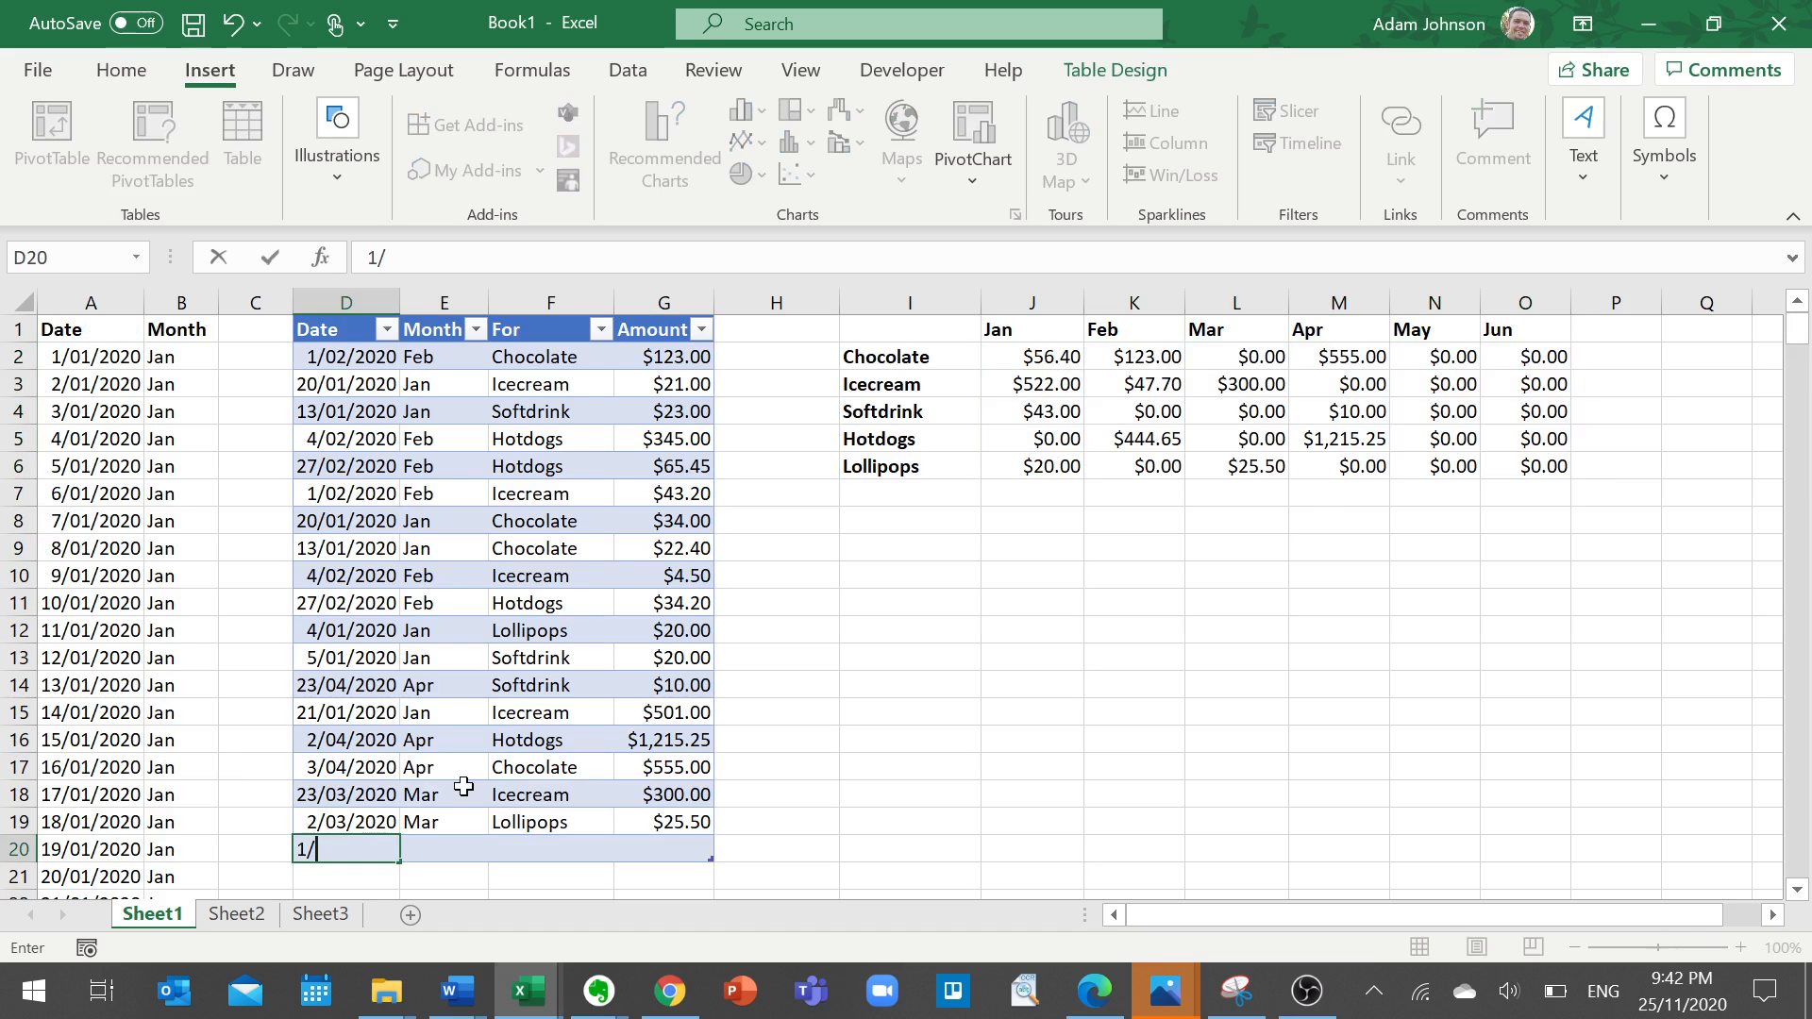
{"action": "type", "text": "5"}
{"action": "key", "text": "Tab"}
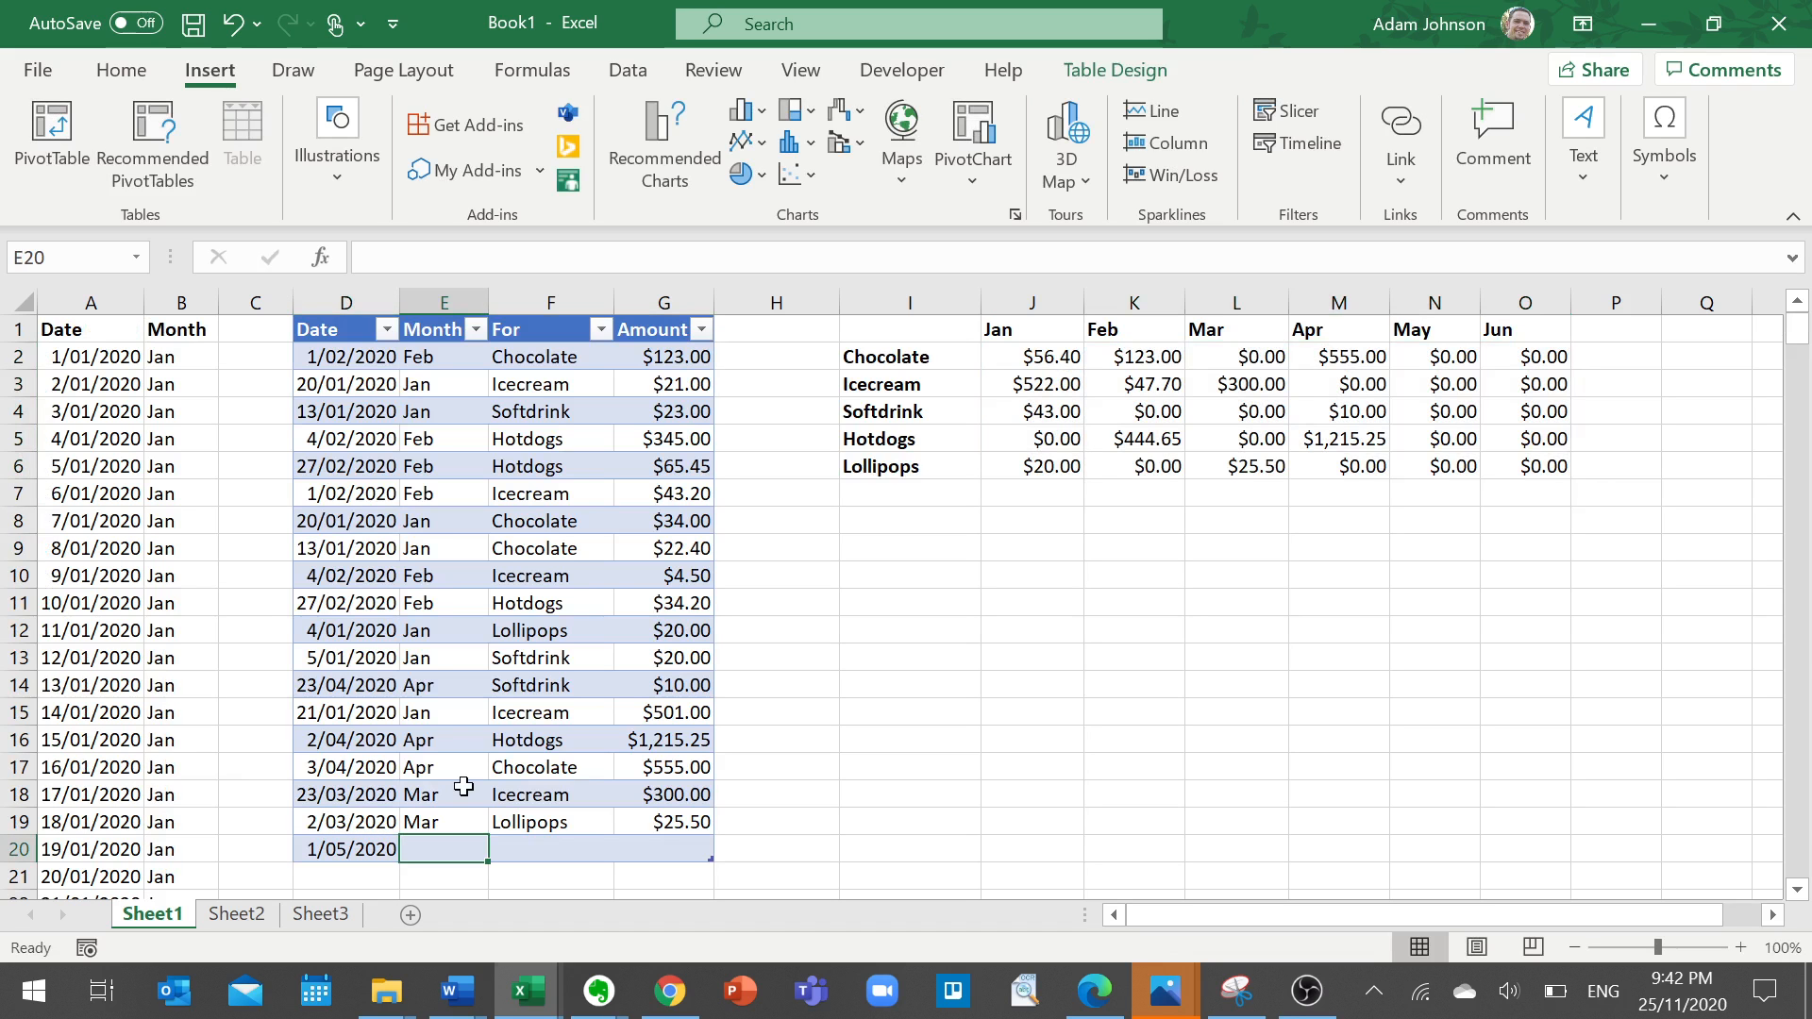
Check 1/05/2020 in the date-to-month list and fill the VLOOKUP month formula from E19 down to E20.
{"action": "scroll", "coordinate": [146, 680], "scroll_direction": "down", "scroll_amount": 20}
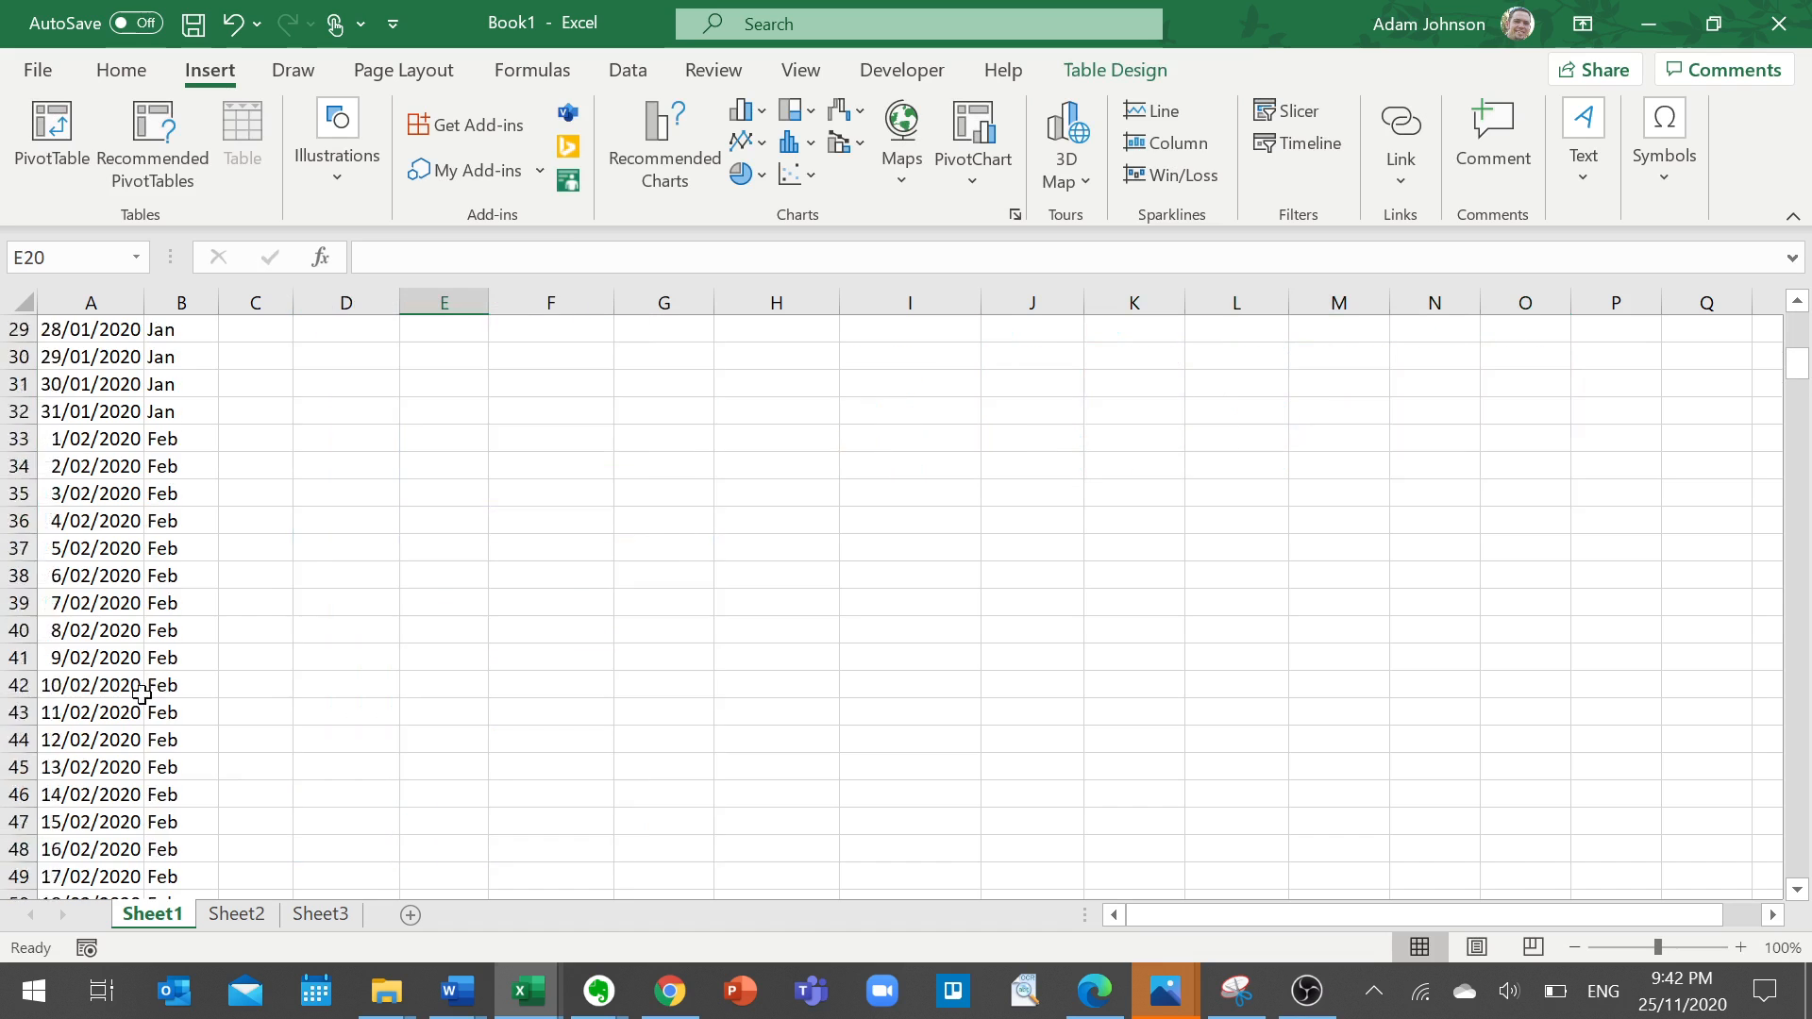
{"action": "scroll", "coordinate": [146, 676], "scroll_direction": "down", "scroll_amount": 13}
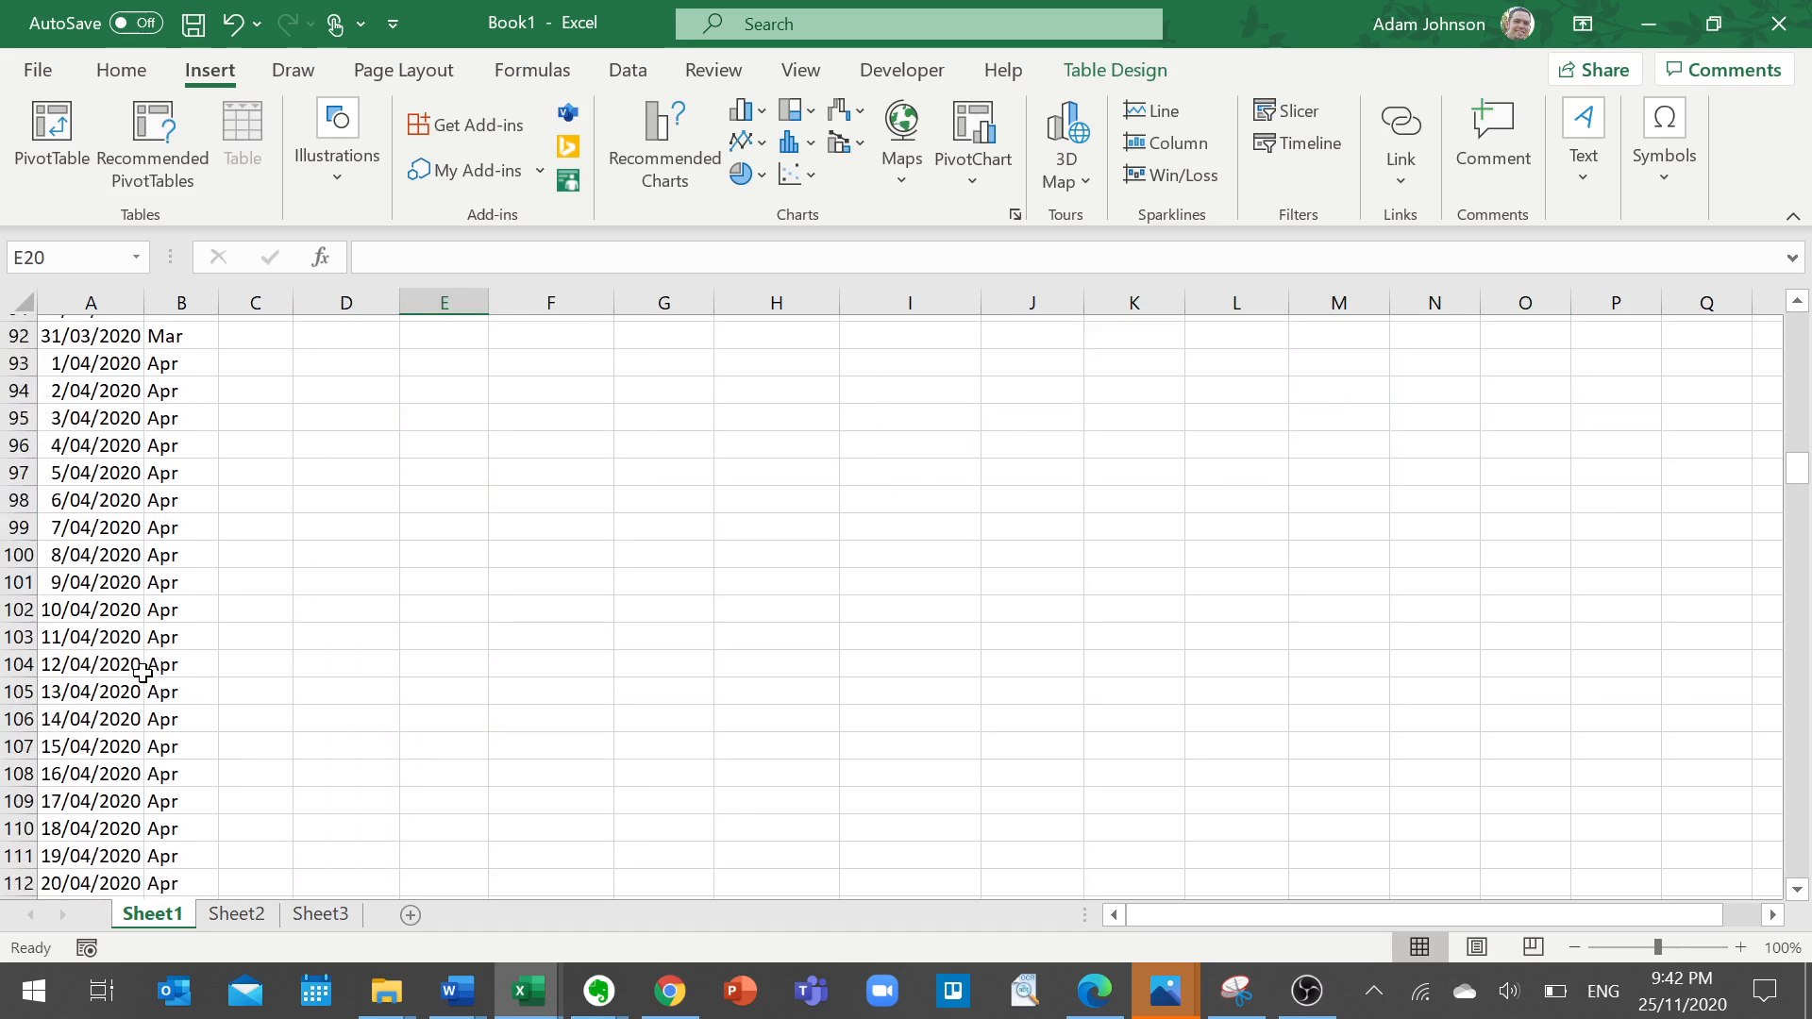
{"action": "left_click", "coordinate": [96, 595]}
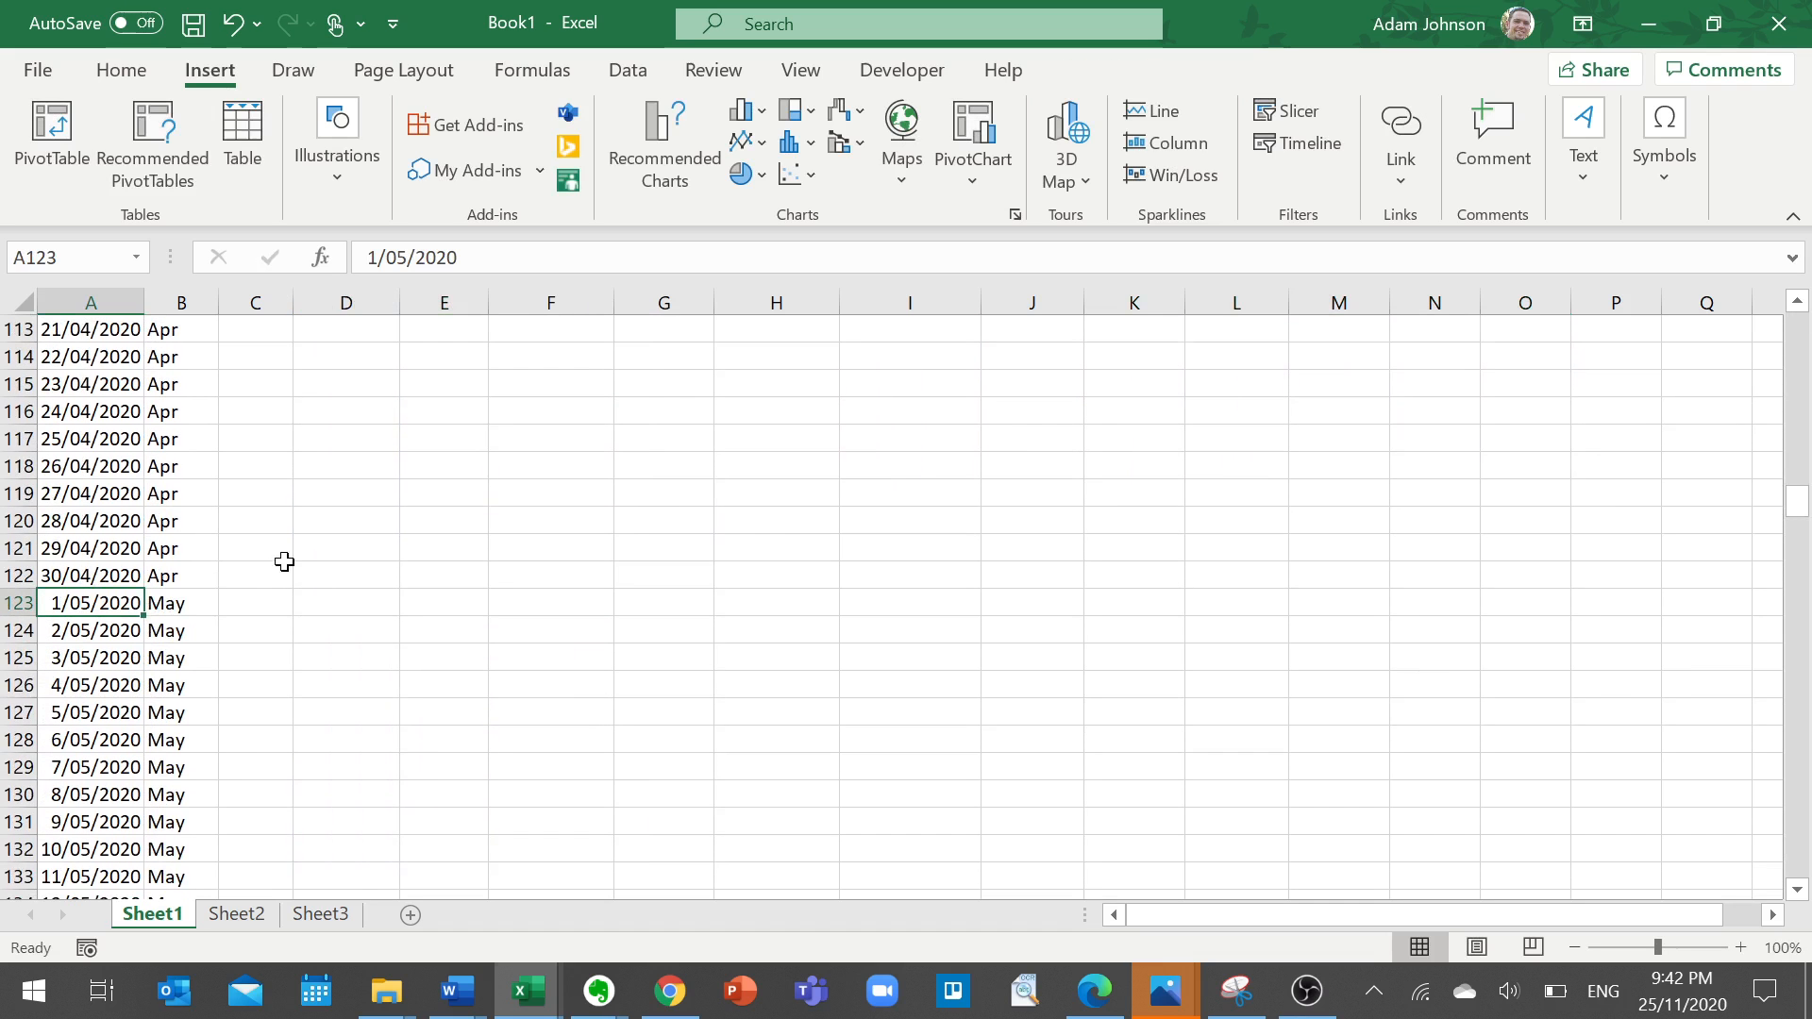
{"action": "scroll", "coordinate": [365, 570], "scroll_direction": "up", "scroll_amount": 20}
{"action": "left_click", "coordinate": [459, 844]}
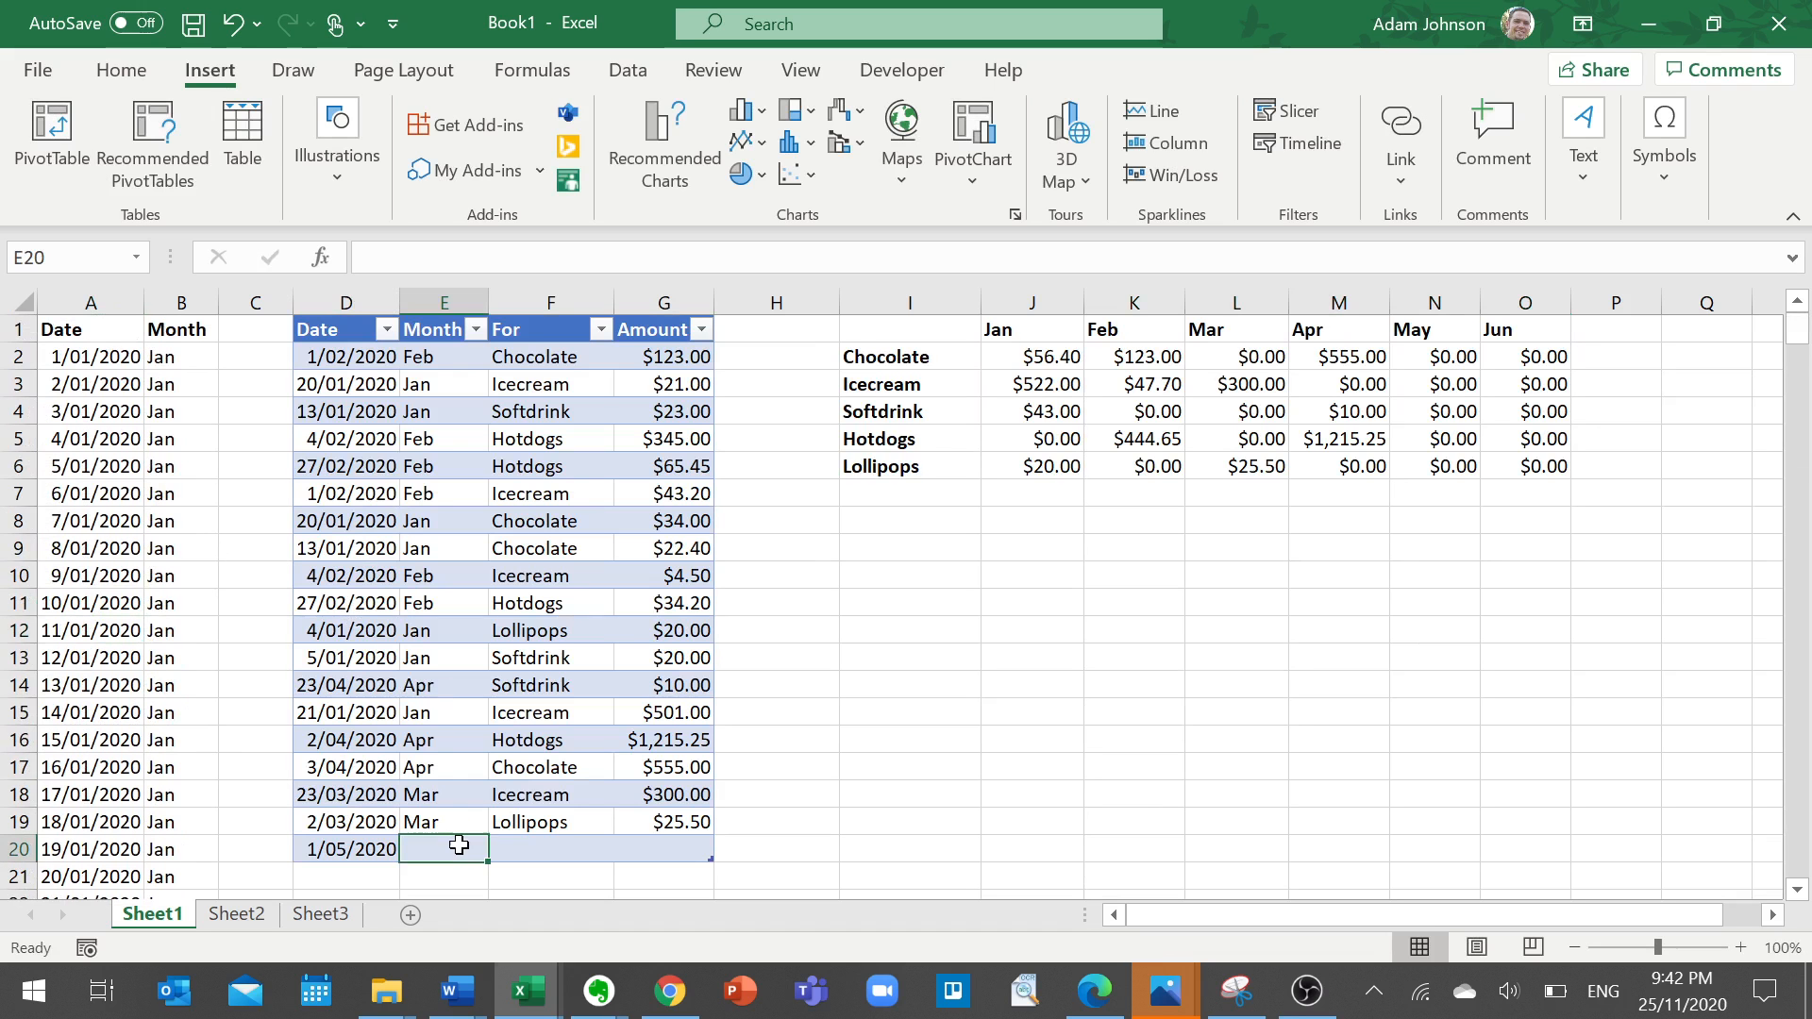
{"action": "left_click", "coordinate": [446, 813]}
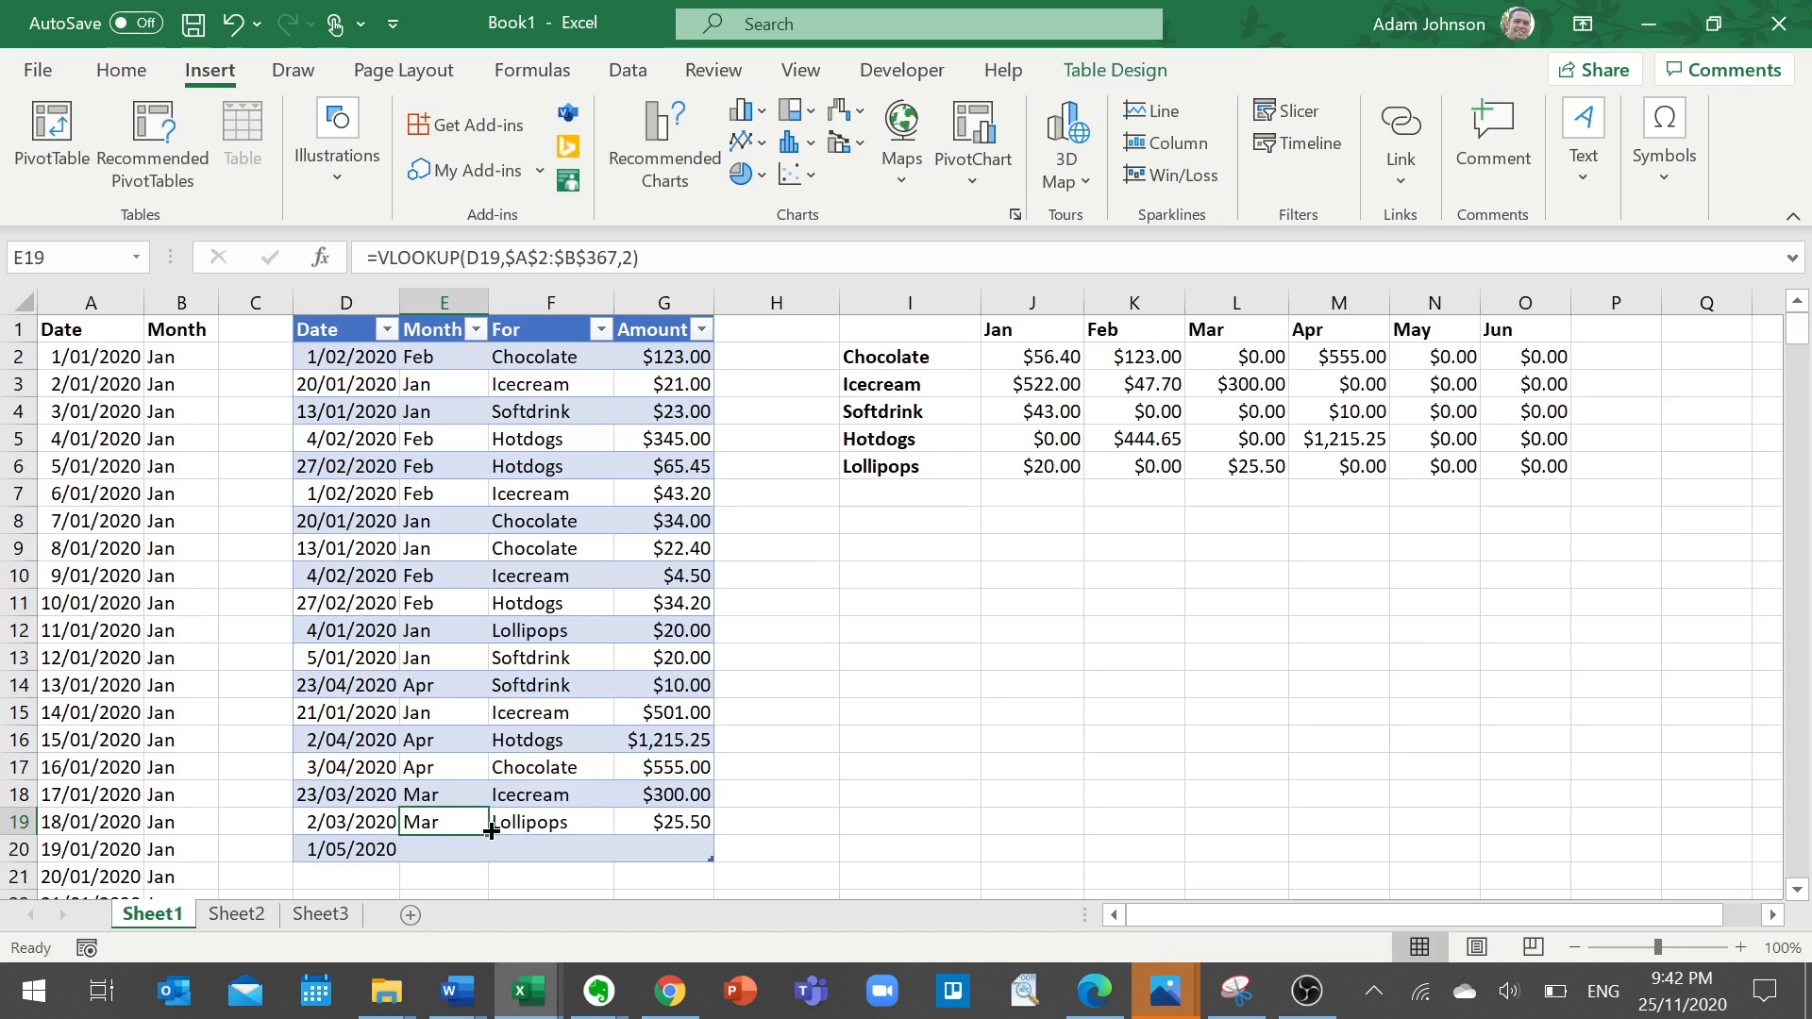
{"action": "left_click_drag", "start_coordinate": [485, 836], "coordinate": [484, 853]}
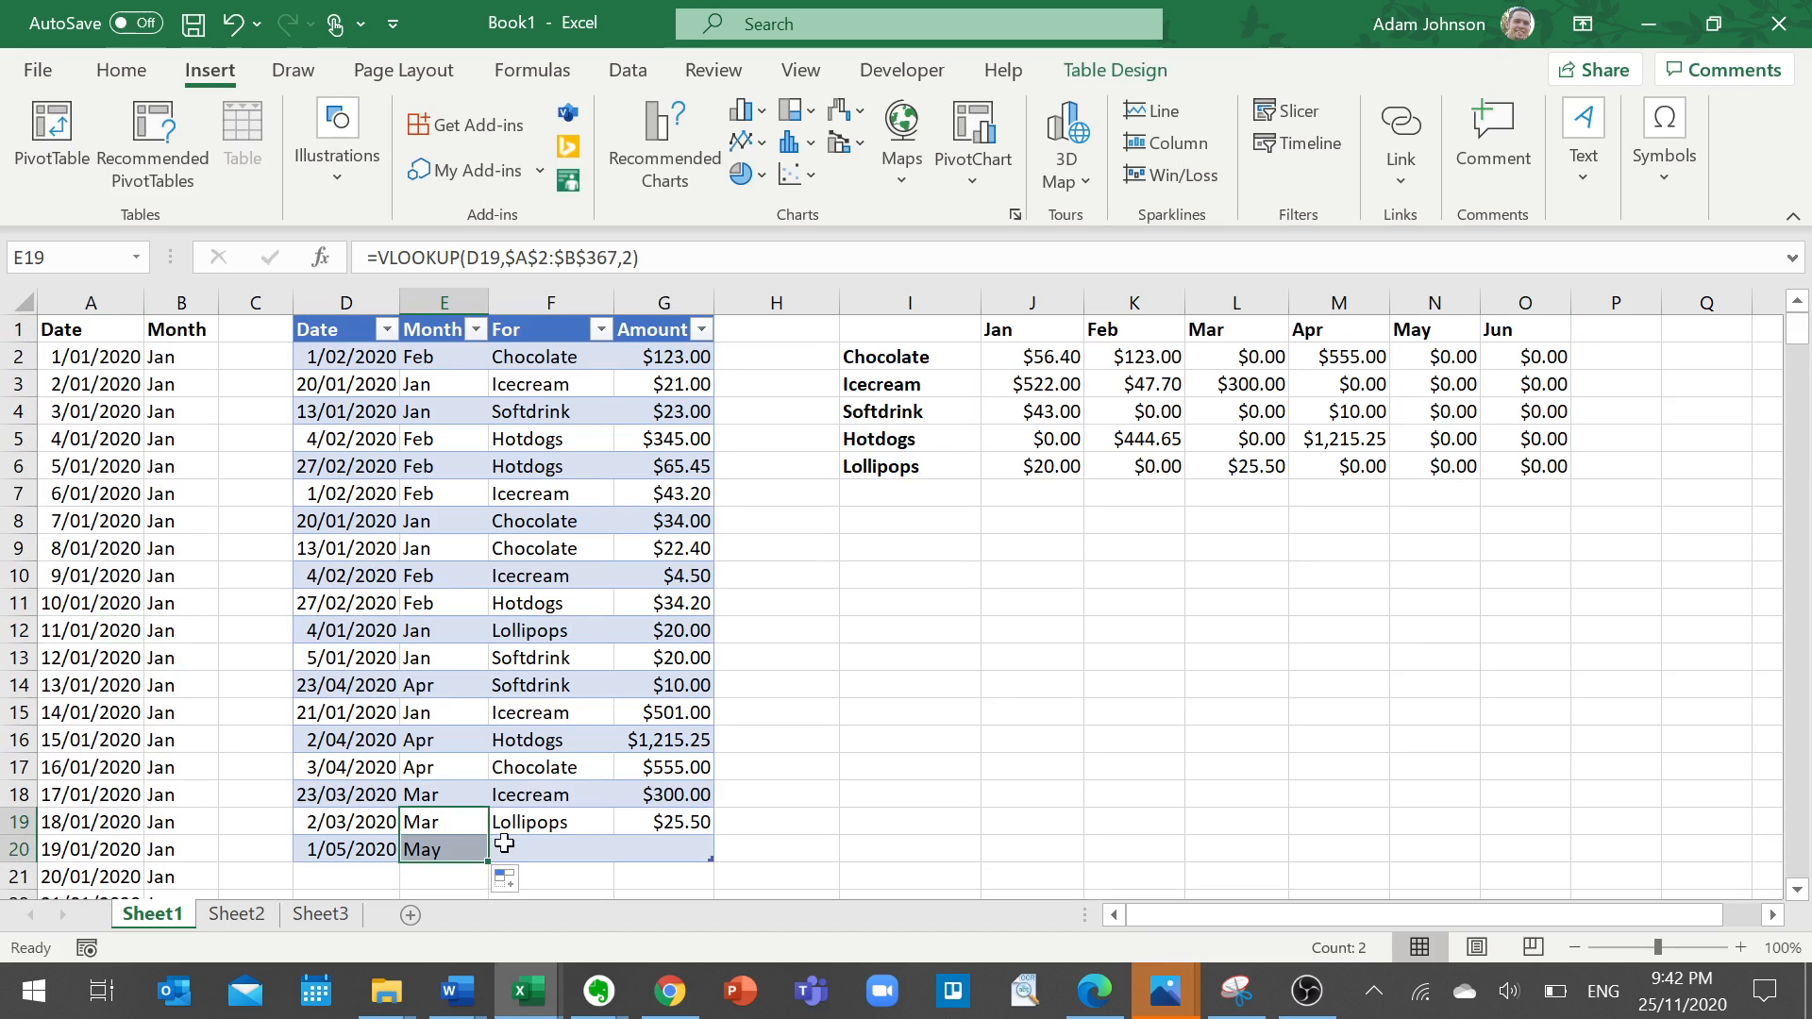
Complete row 20 of the expense table with Chocolate and an amount of 1000, and check the May Chocolate total against it.
{"action": "left_click", "coordinate": [541, 843]}
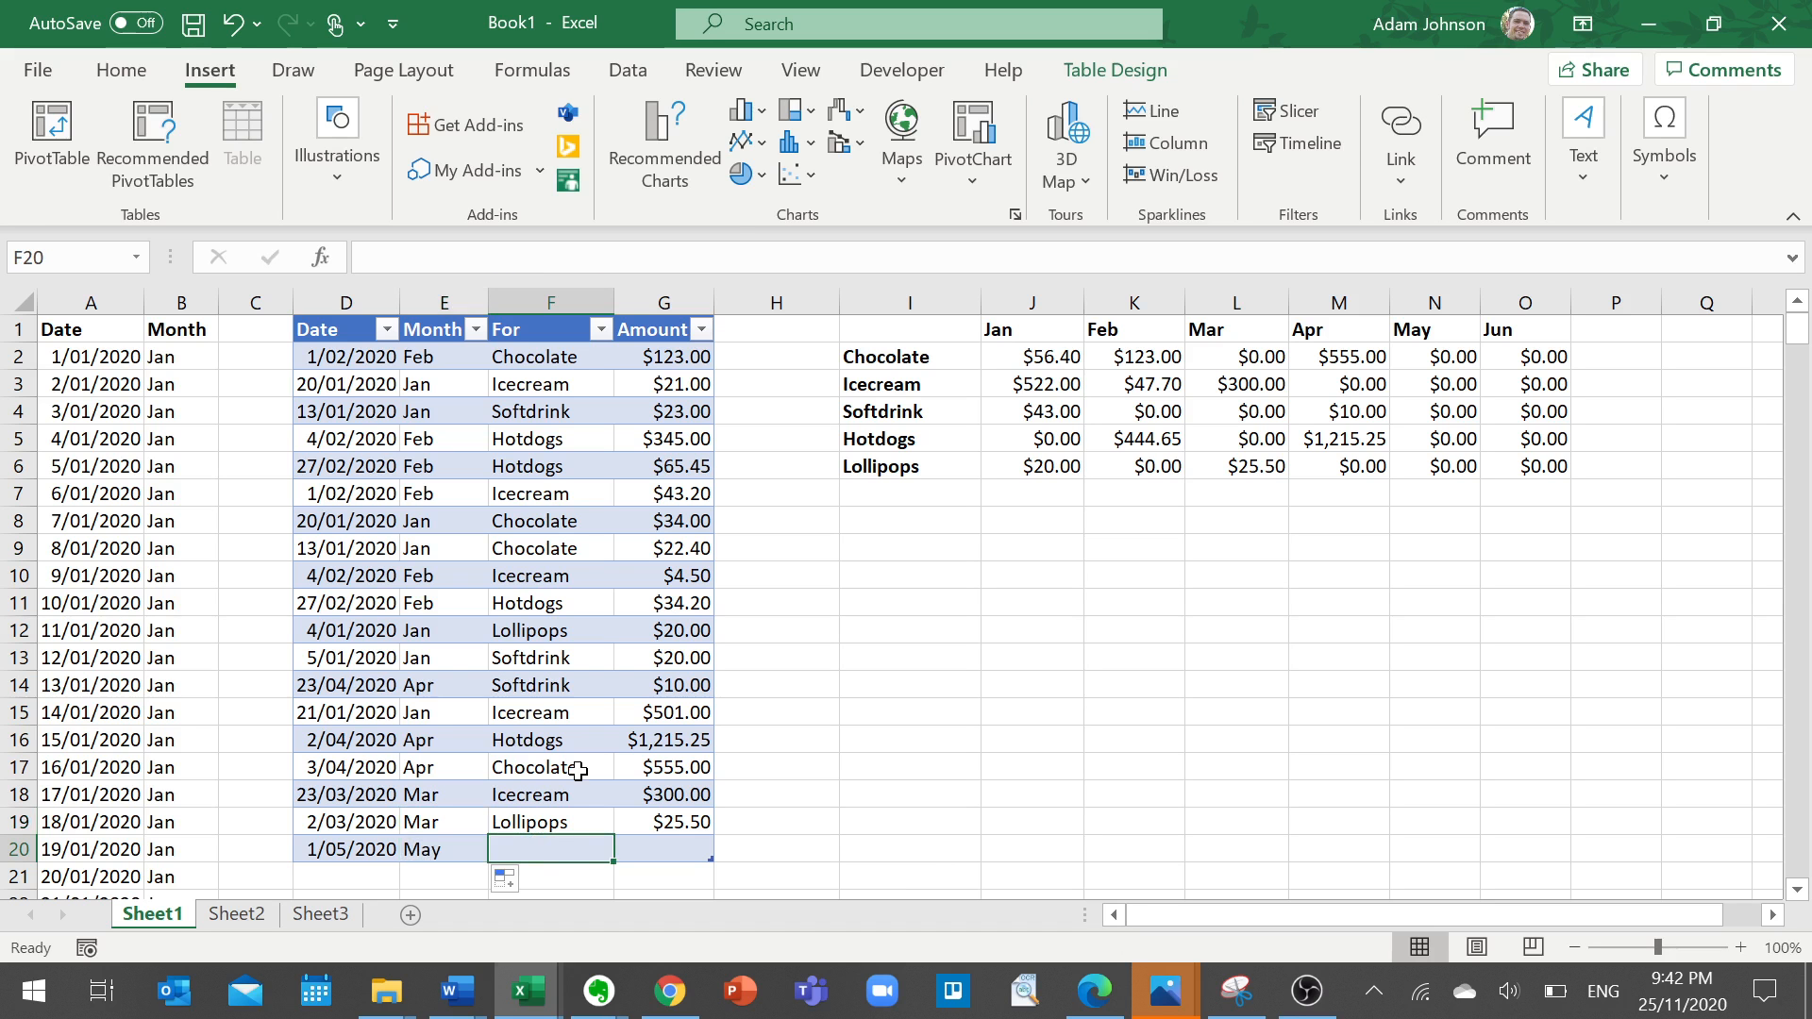
{"action": "type", "text": "L"}
{"action": "key", "text": "BackSpace"}
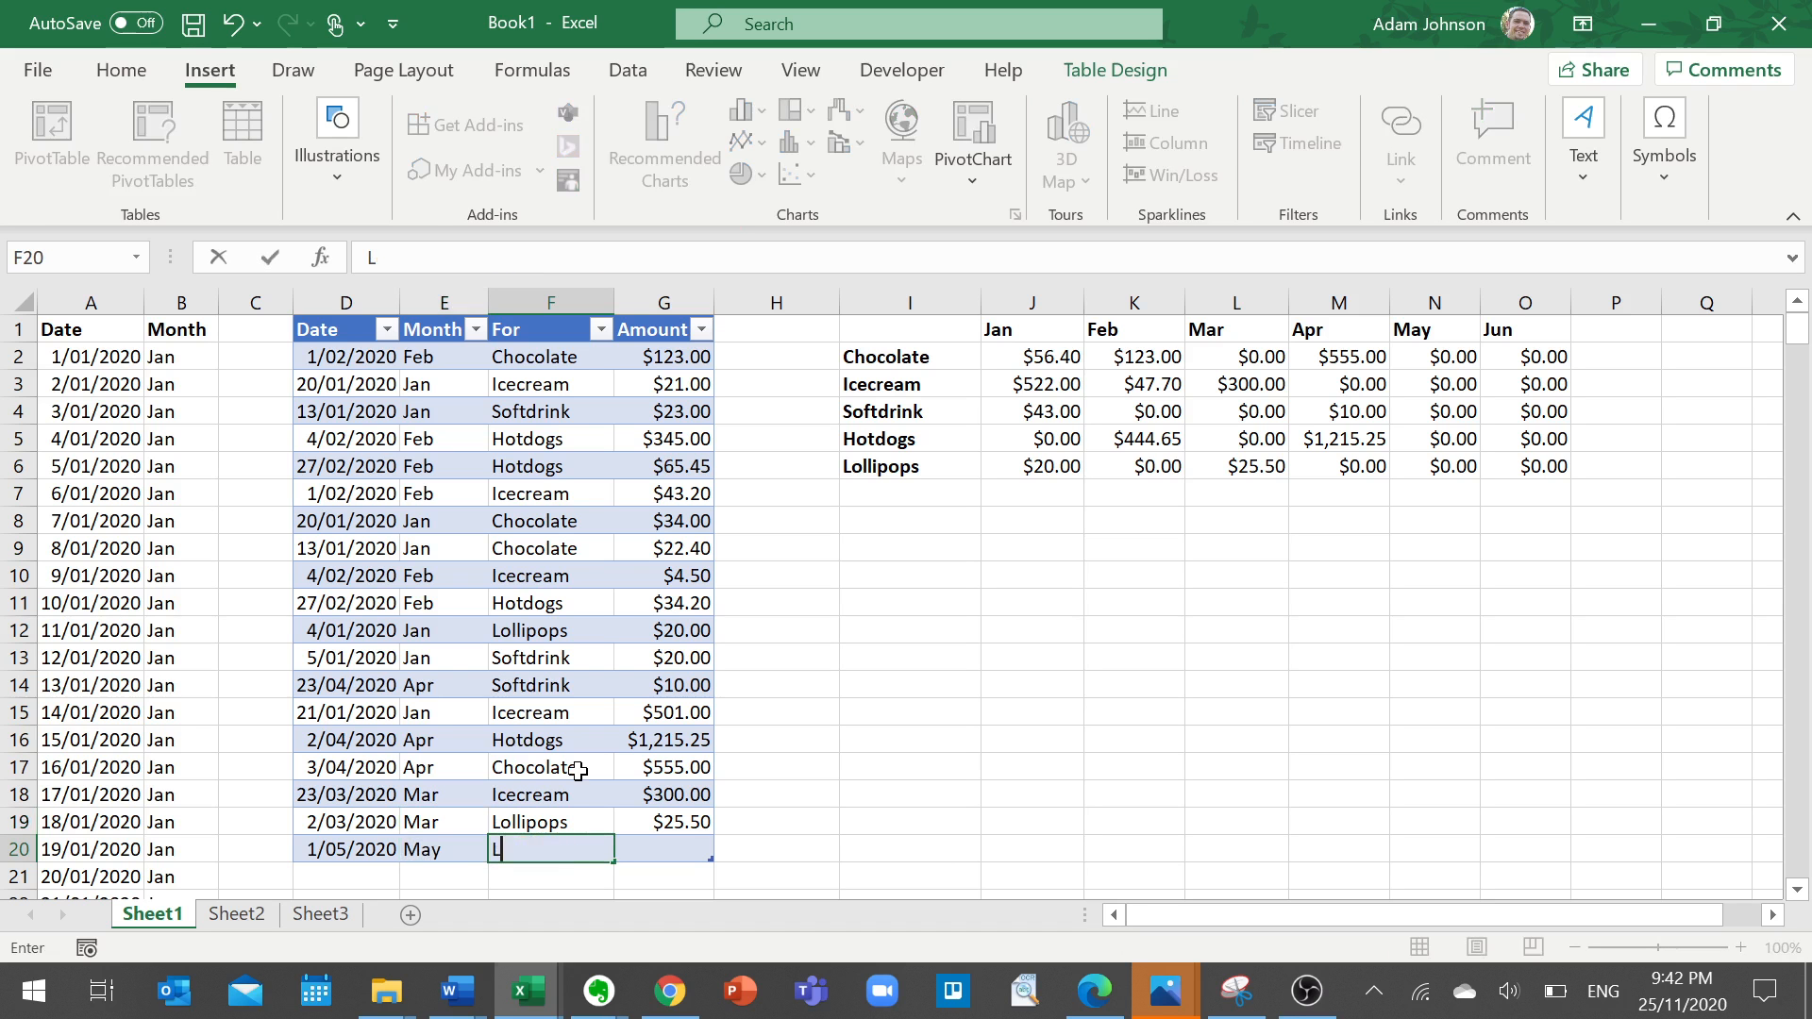
{"action": "type", "text": "Chocolate"}
{"action": "key", "text": "Tab"}
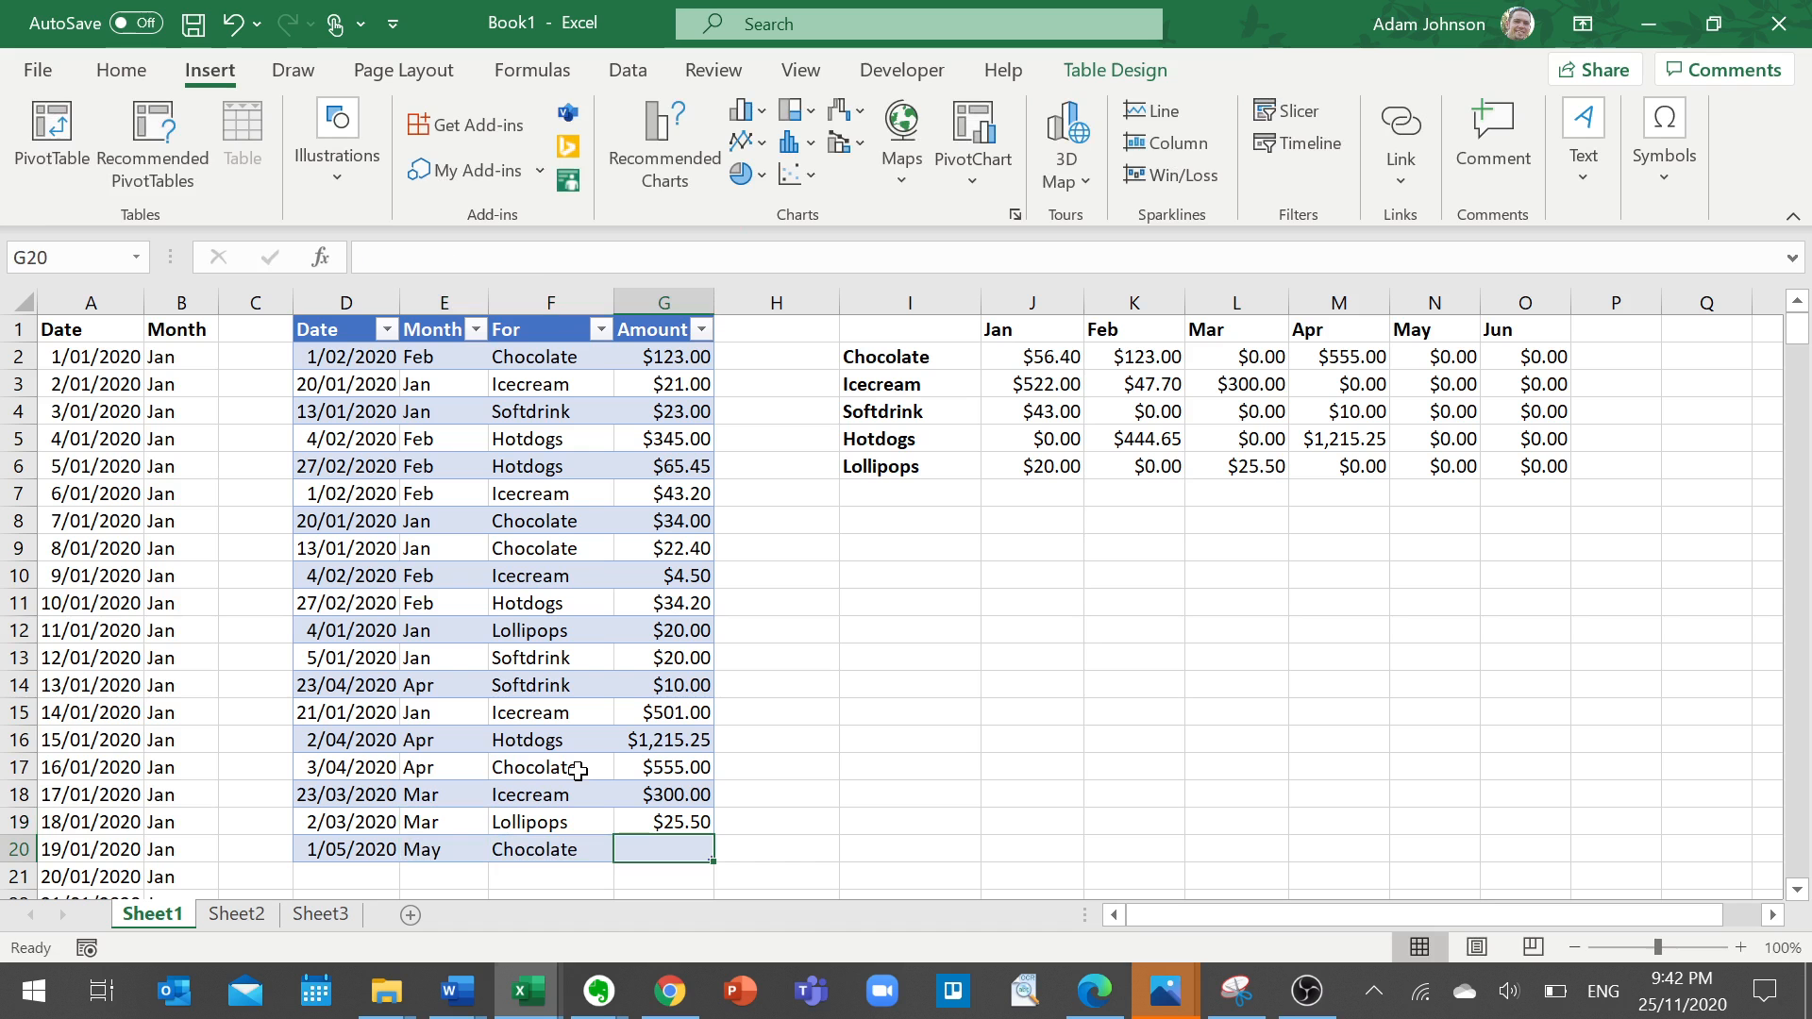
{"action": "type", "text": "1000"}
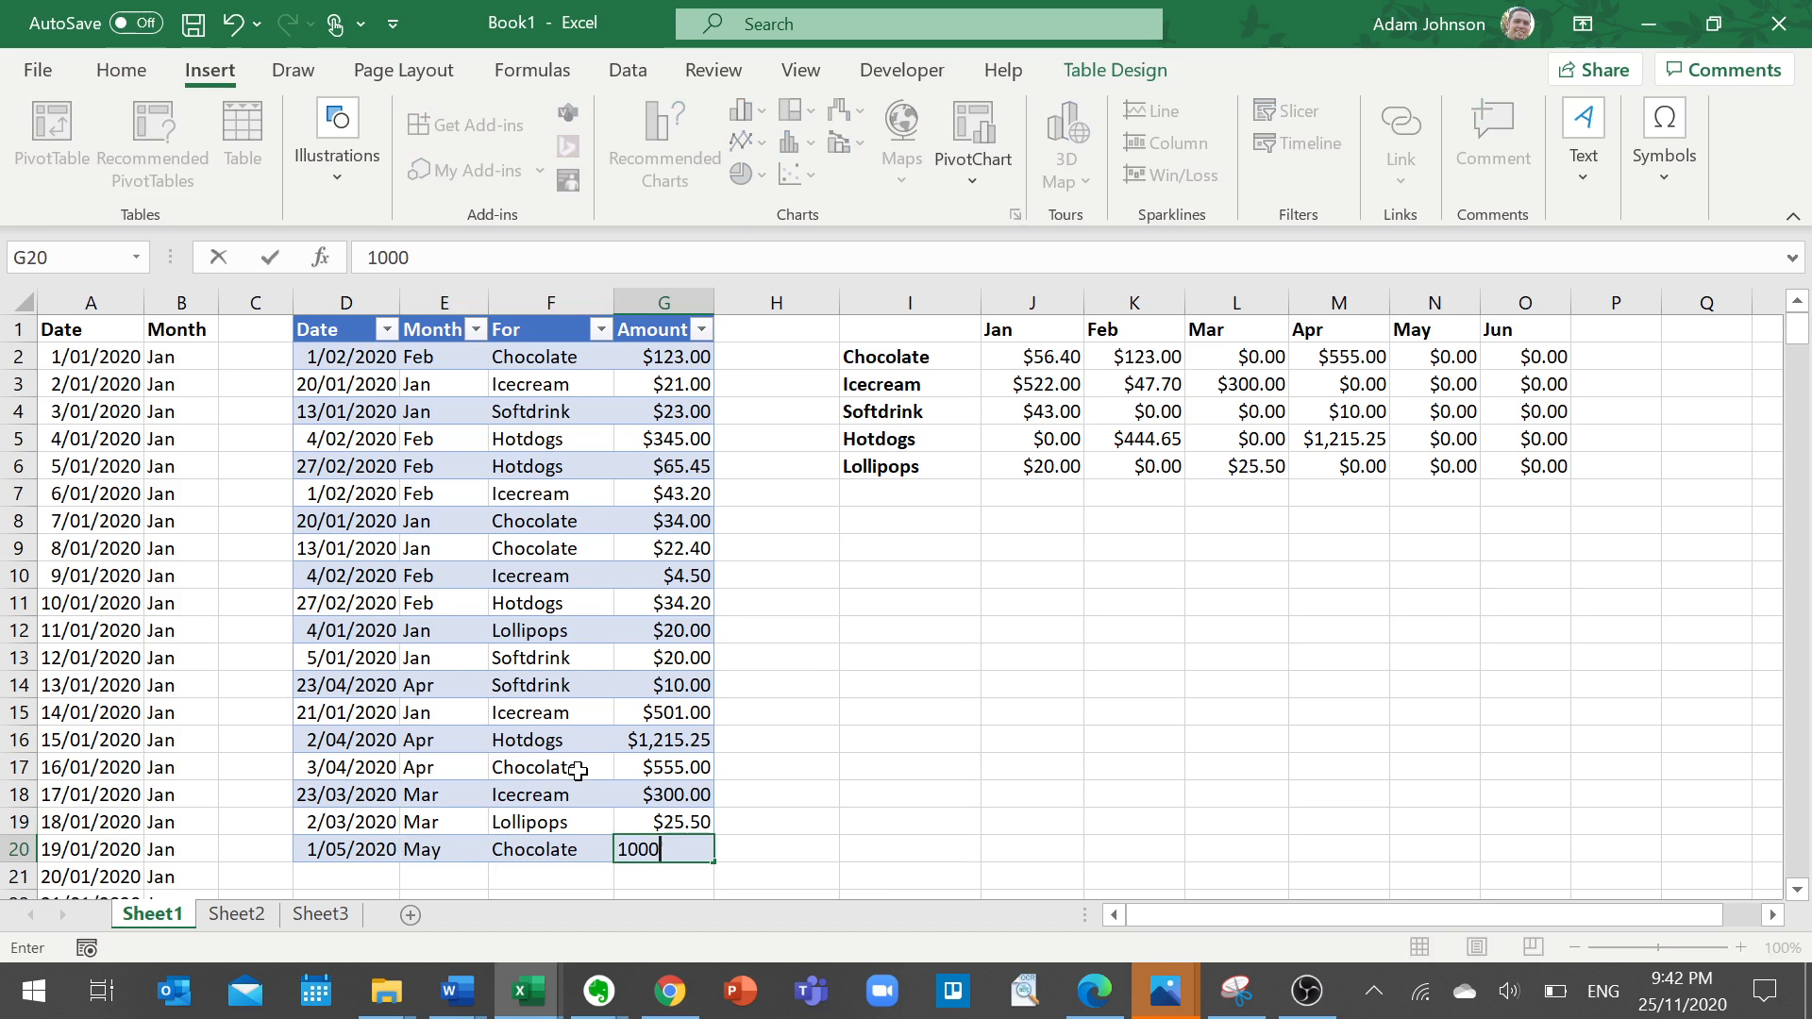
{"action": "key", "text": "Tab"}
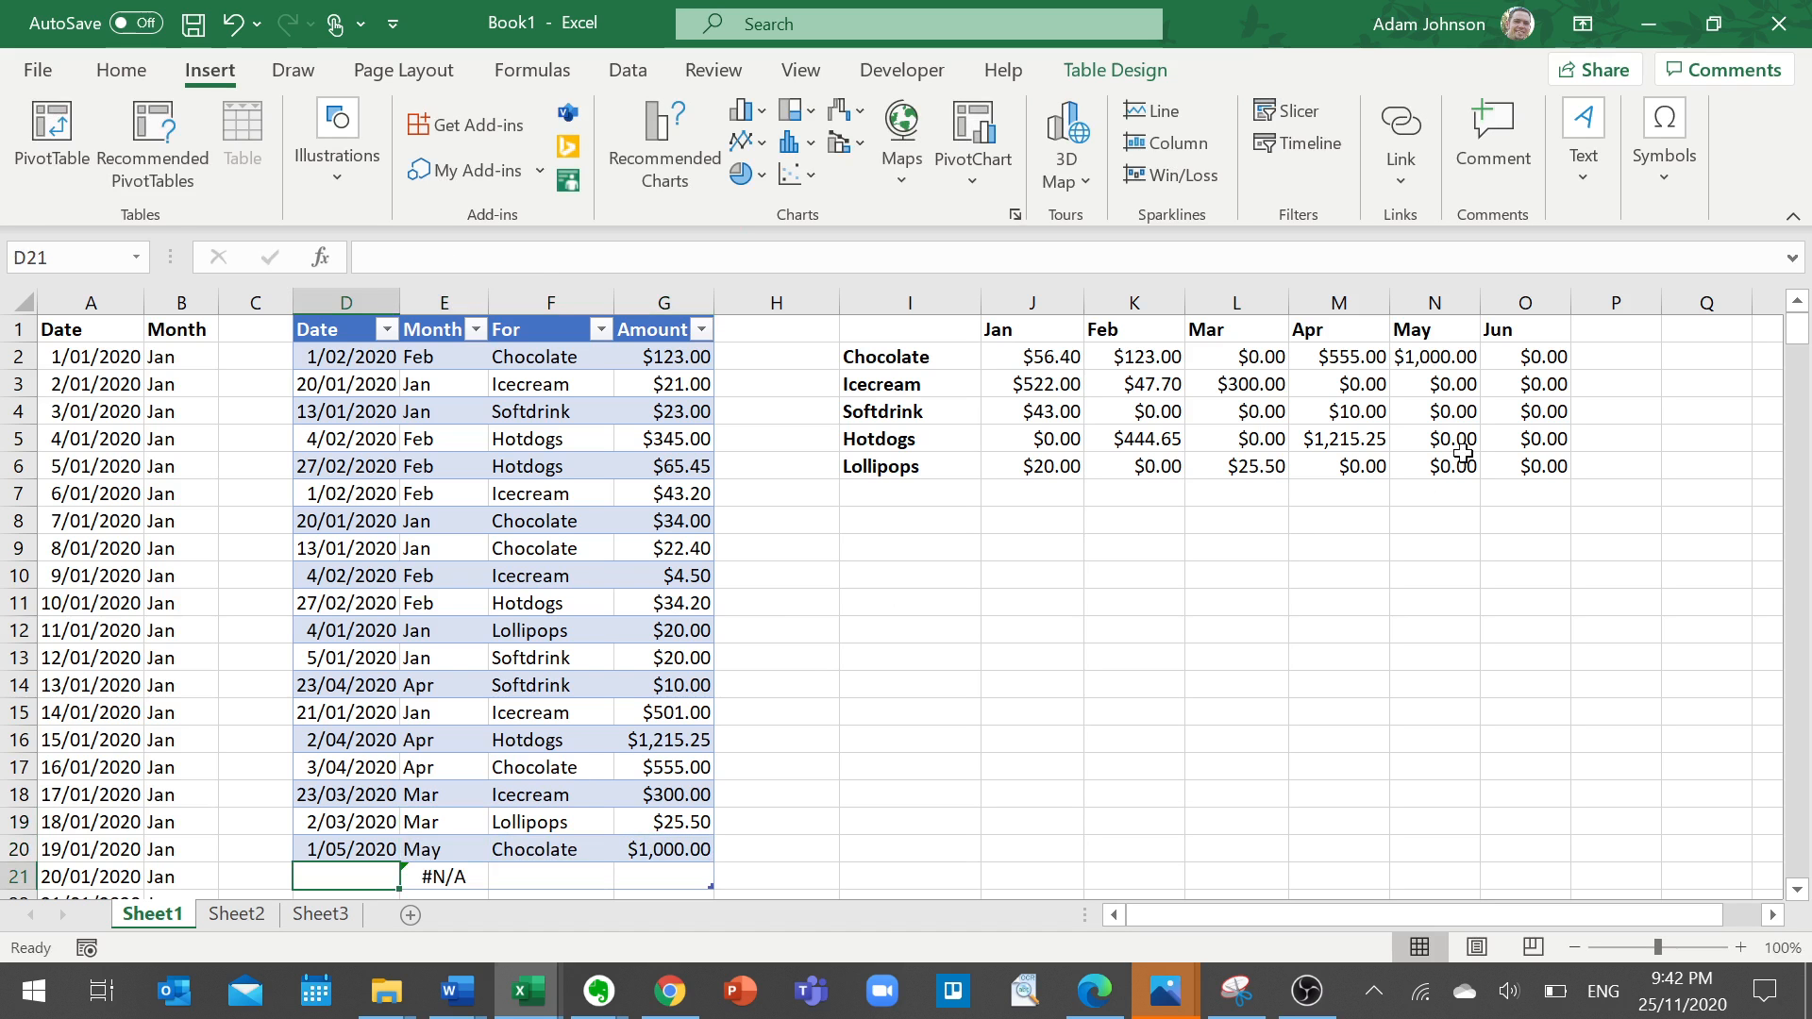
{"action": "left_click", "coordinate": [1454, 356]}
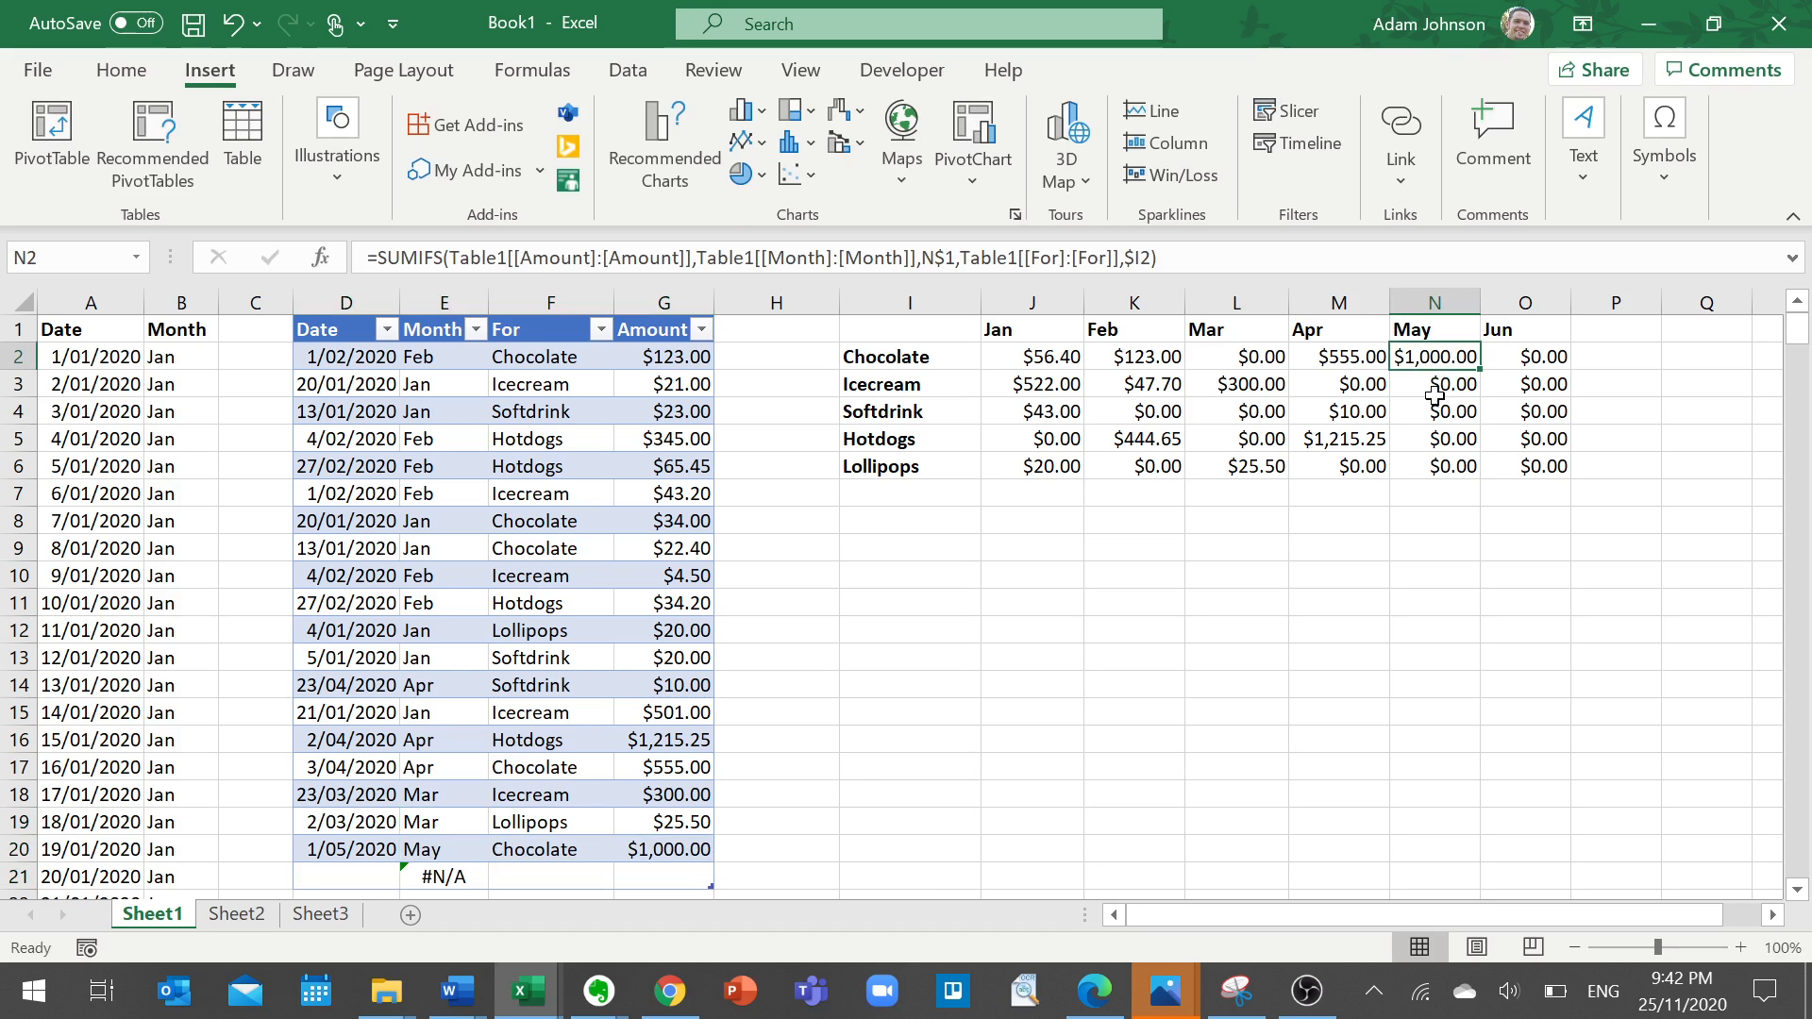
{"action": "left_click", "coordinate": [673, 846]}
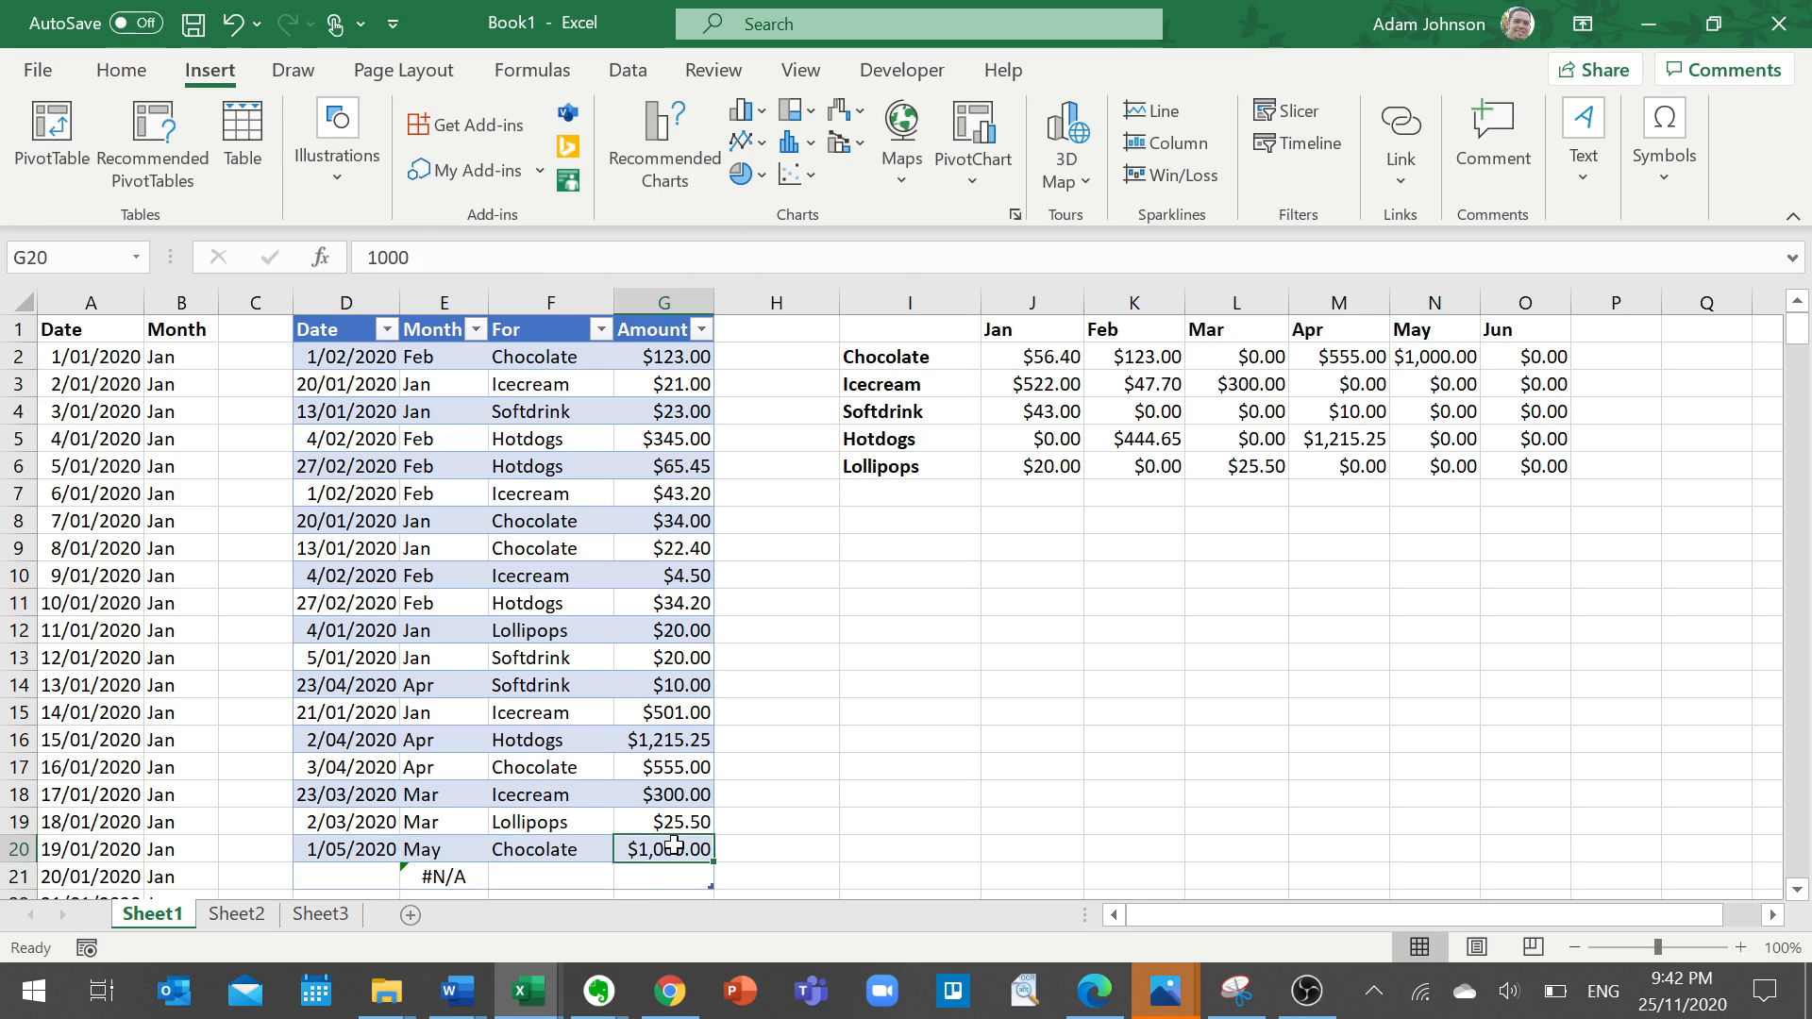
Add a table row dated 4/6 for Softdrink with an amount of 35.6, and check the Jun Softdrink total.
{"action": "key", "text": "Tab"}
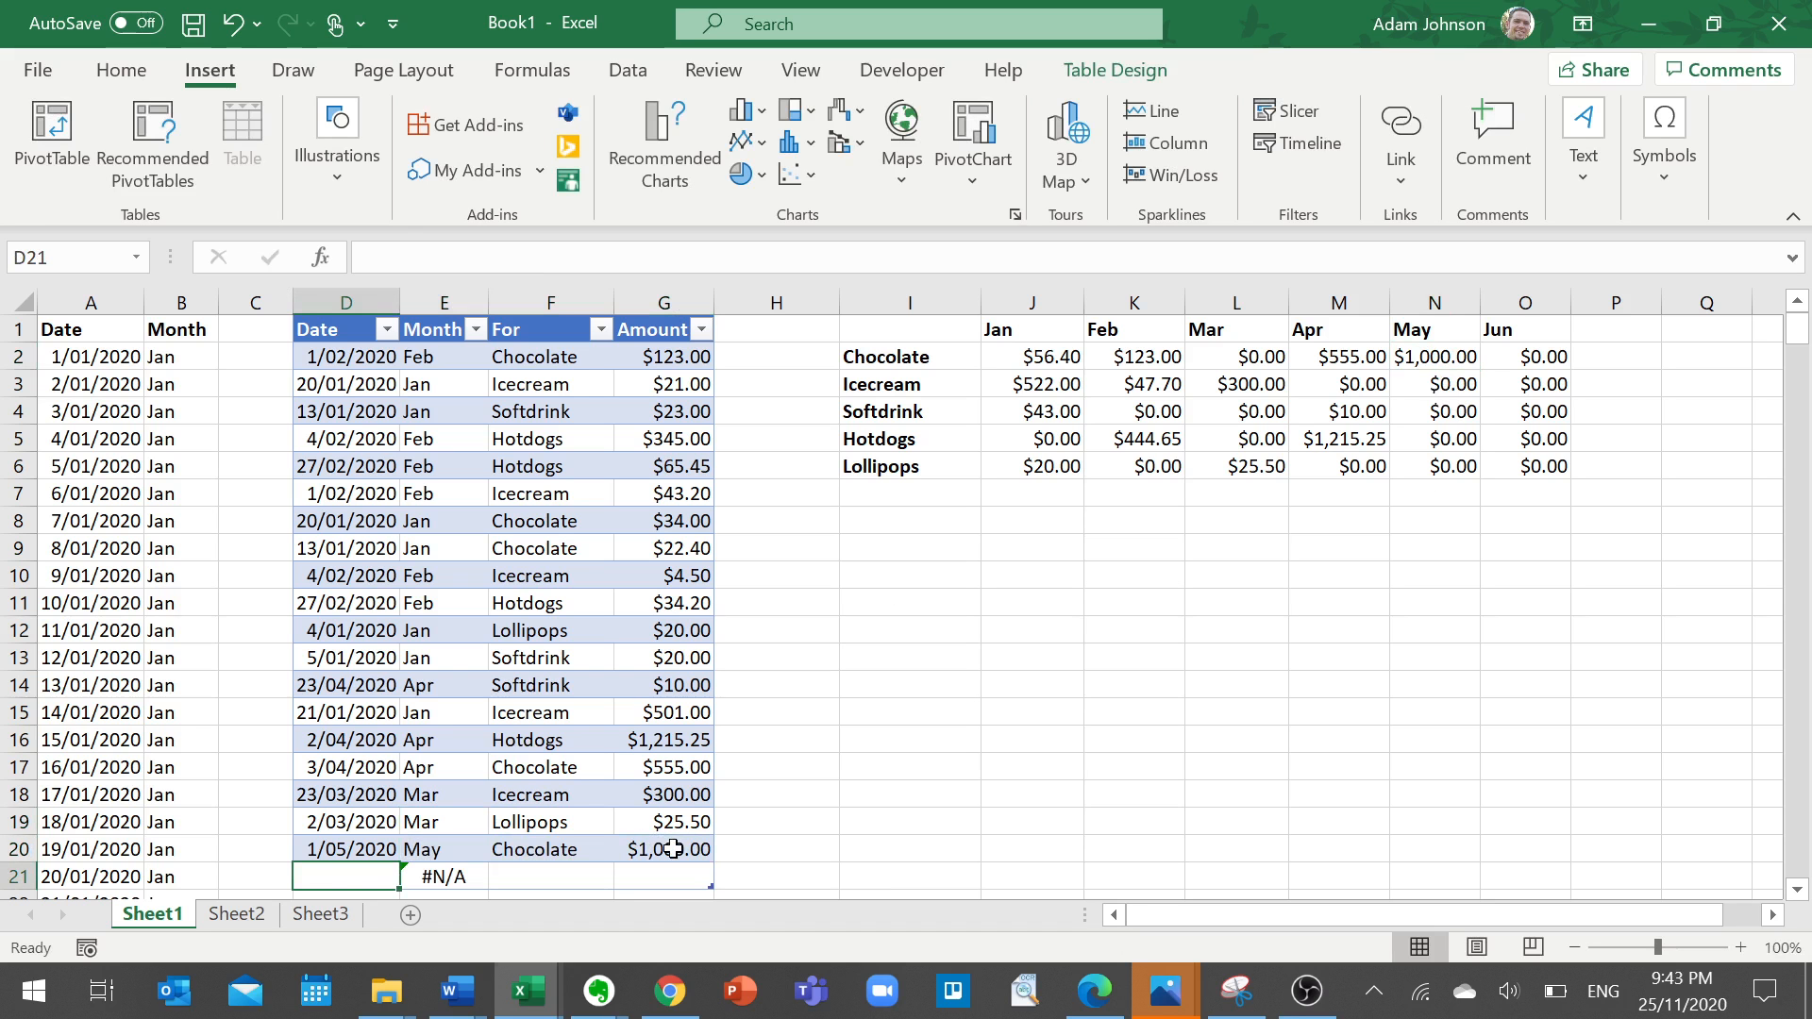
{"action": "type", "text": "4/6"}
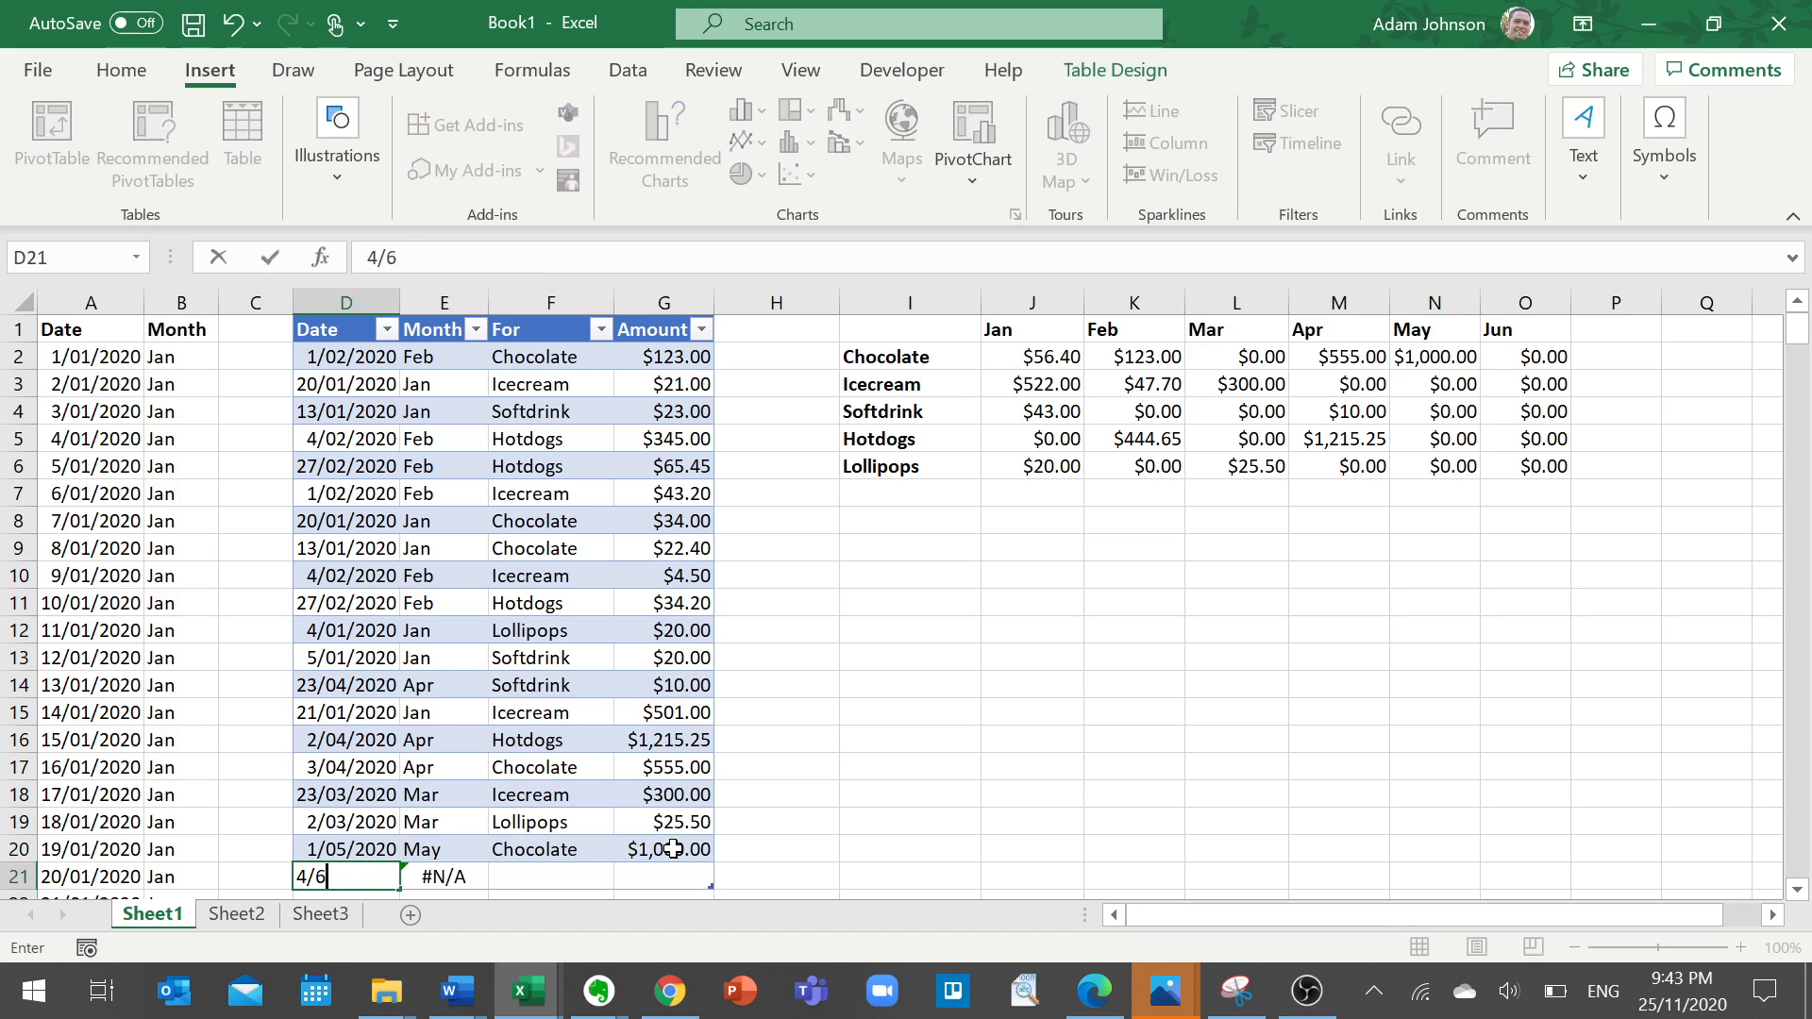
{"action": "key", "text": "Tab"}
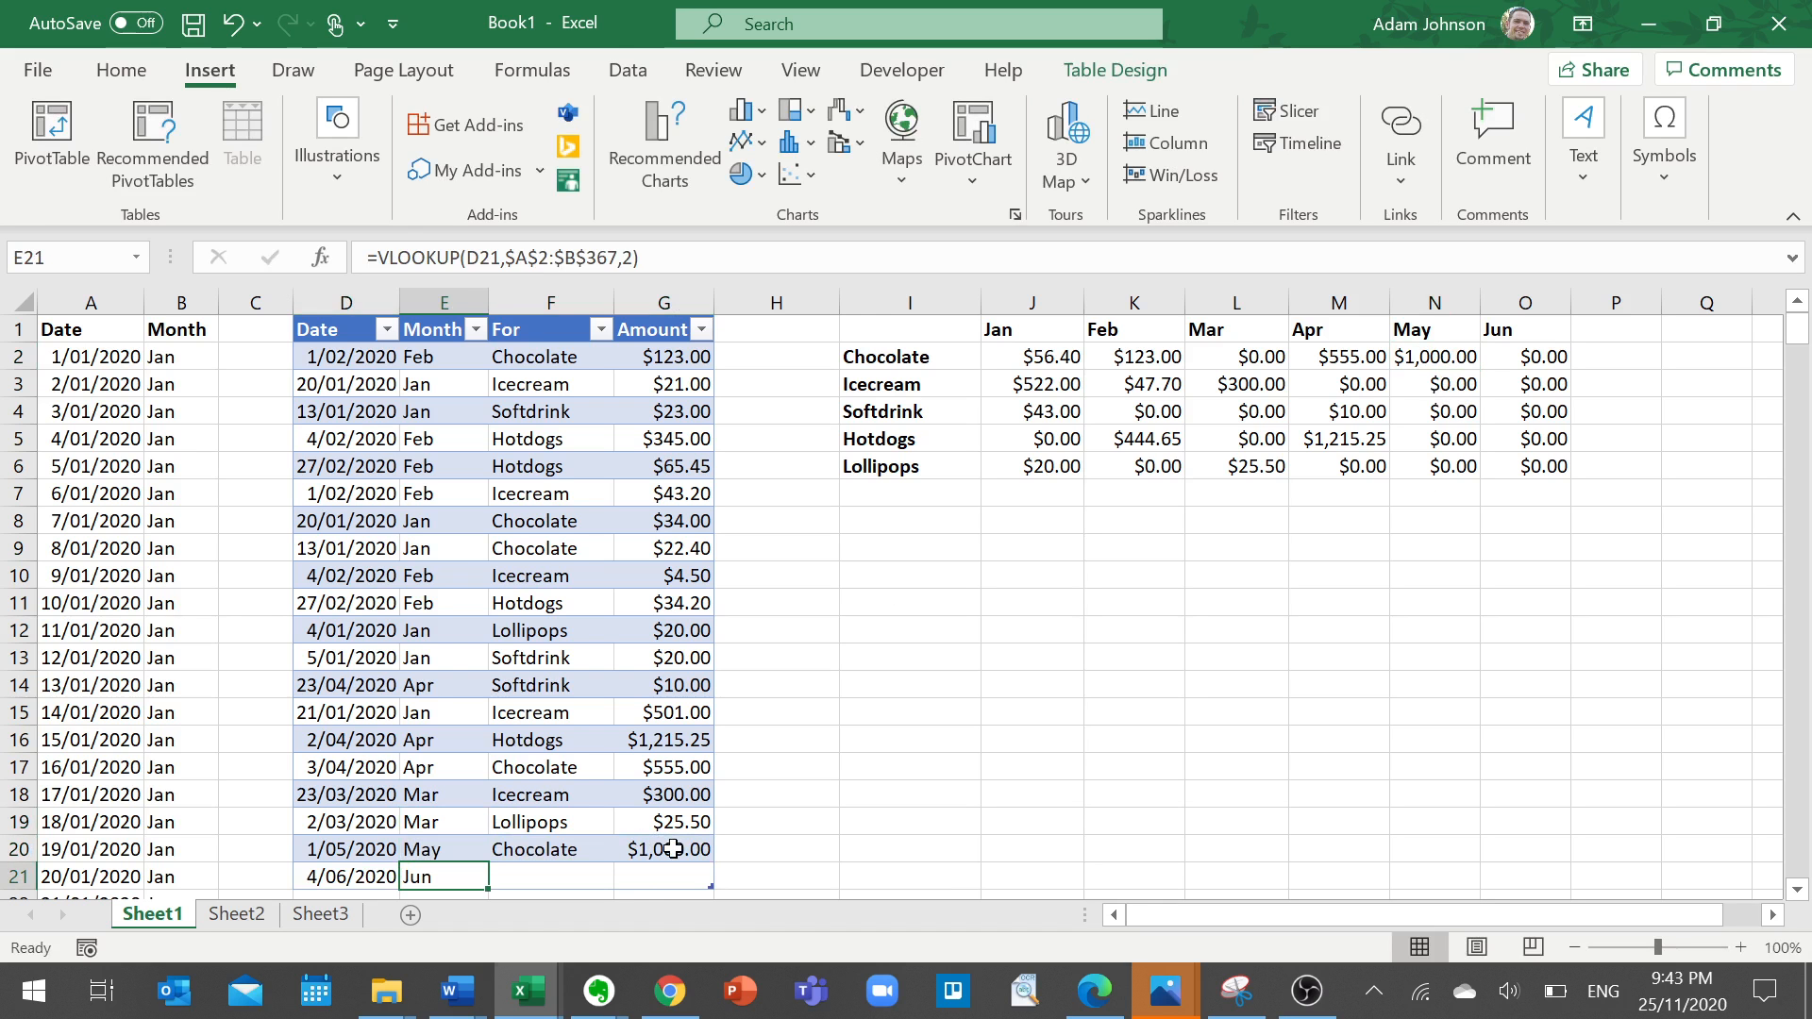
{"action": "key", "text": "Tab"}
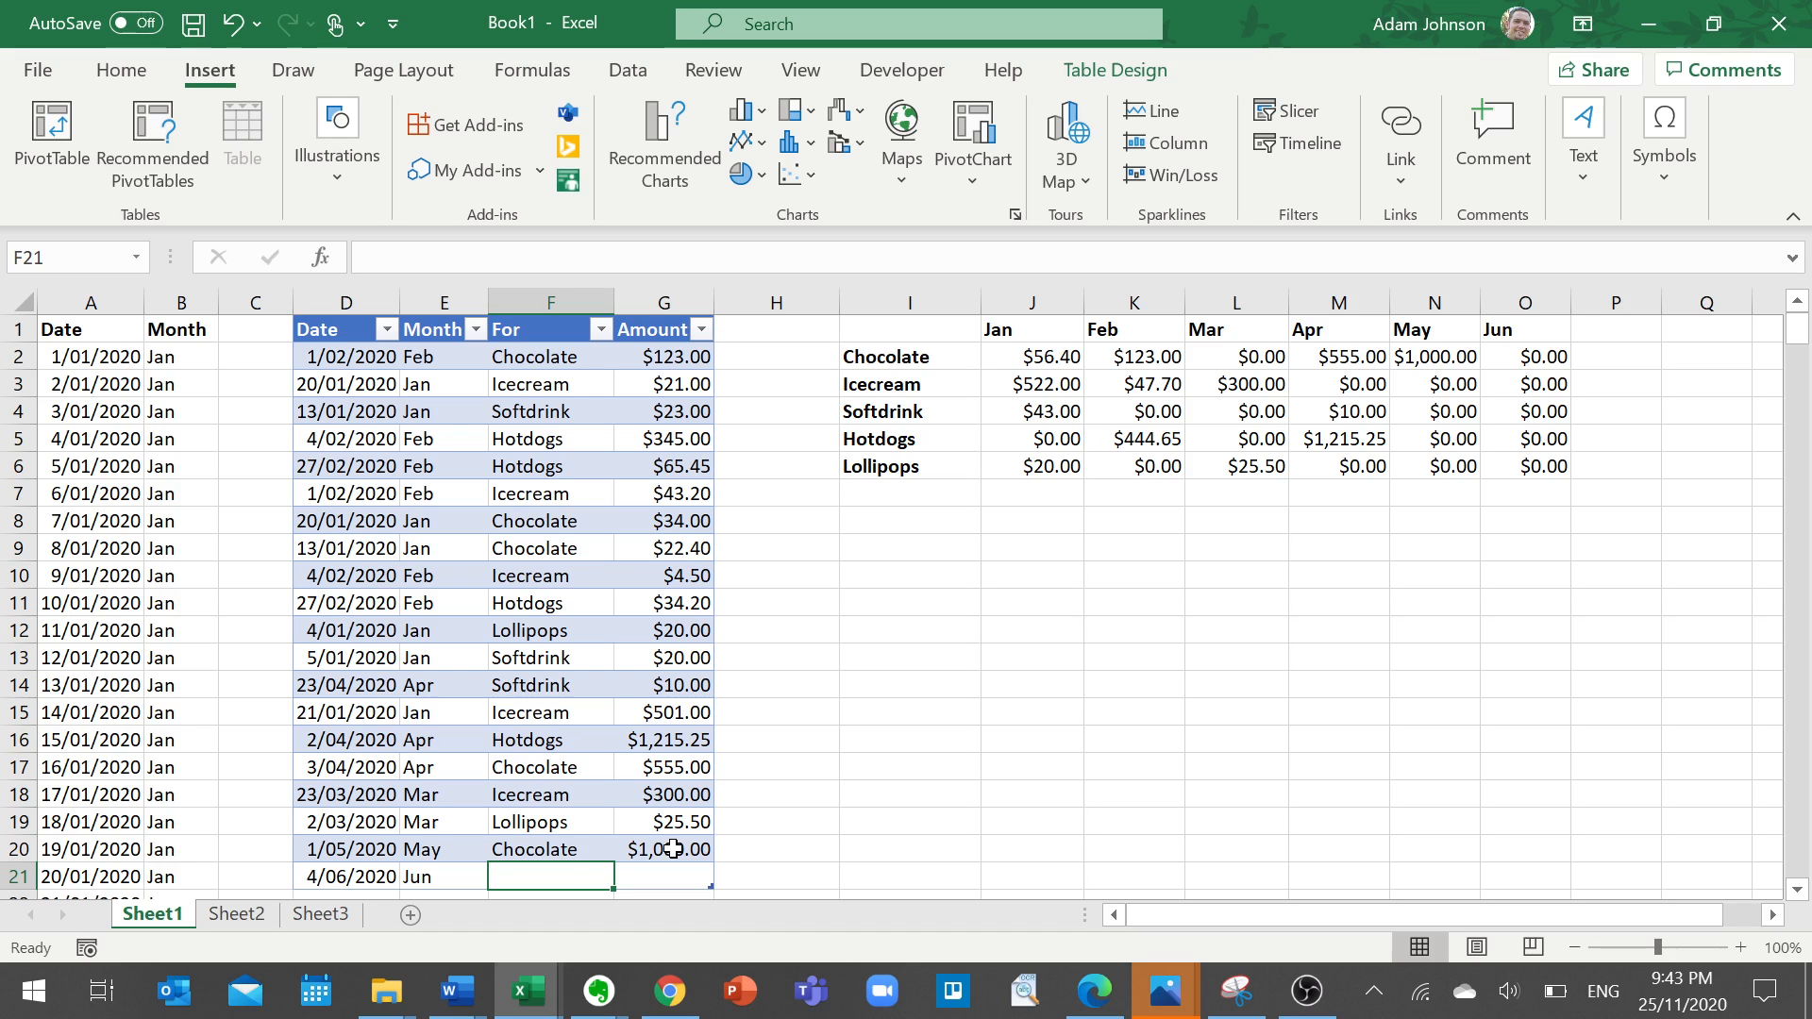
{"action": "type", "text": "Softdrink"}
{"action": "key", "text": "Tab"}
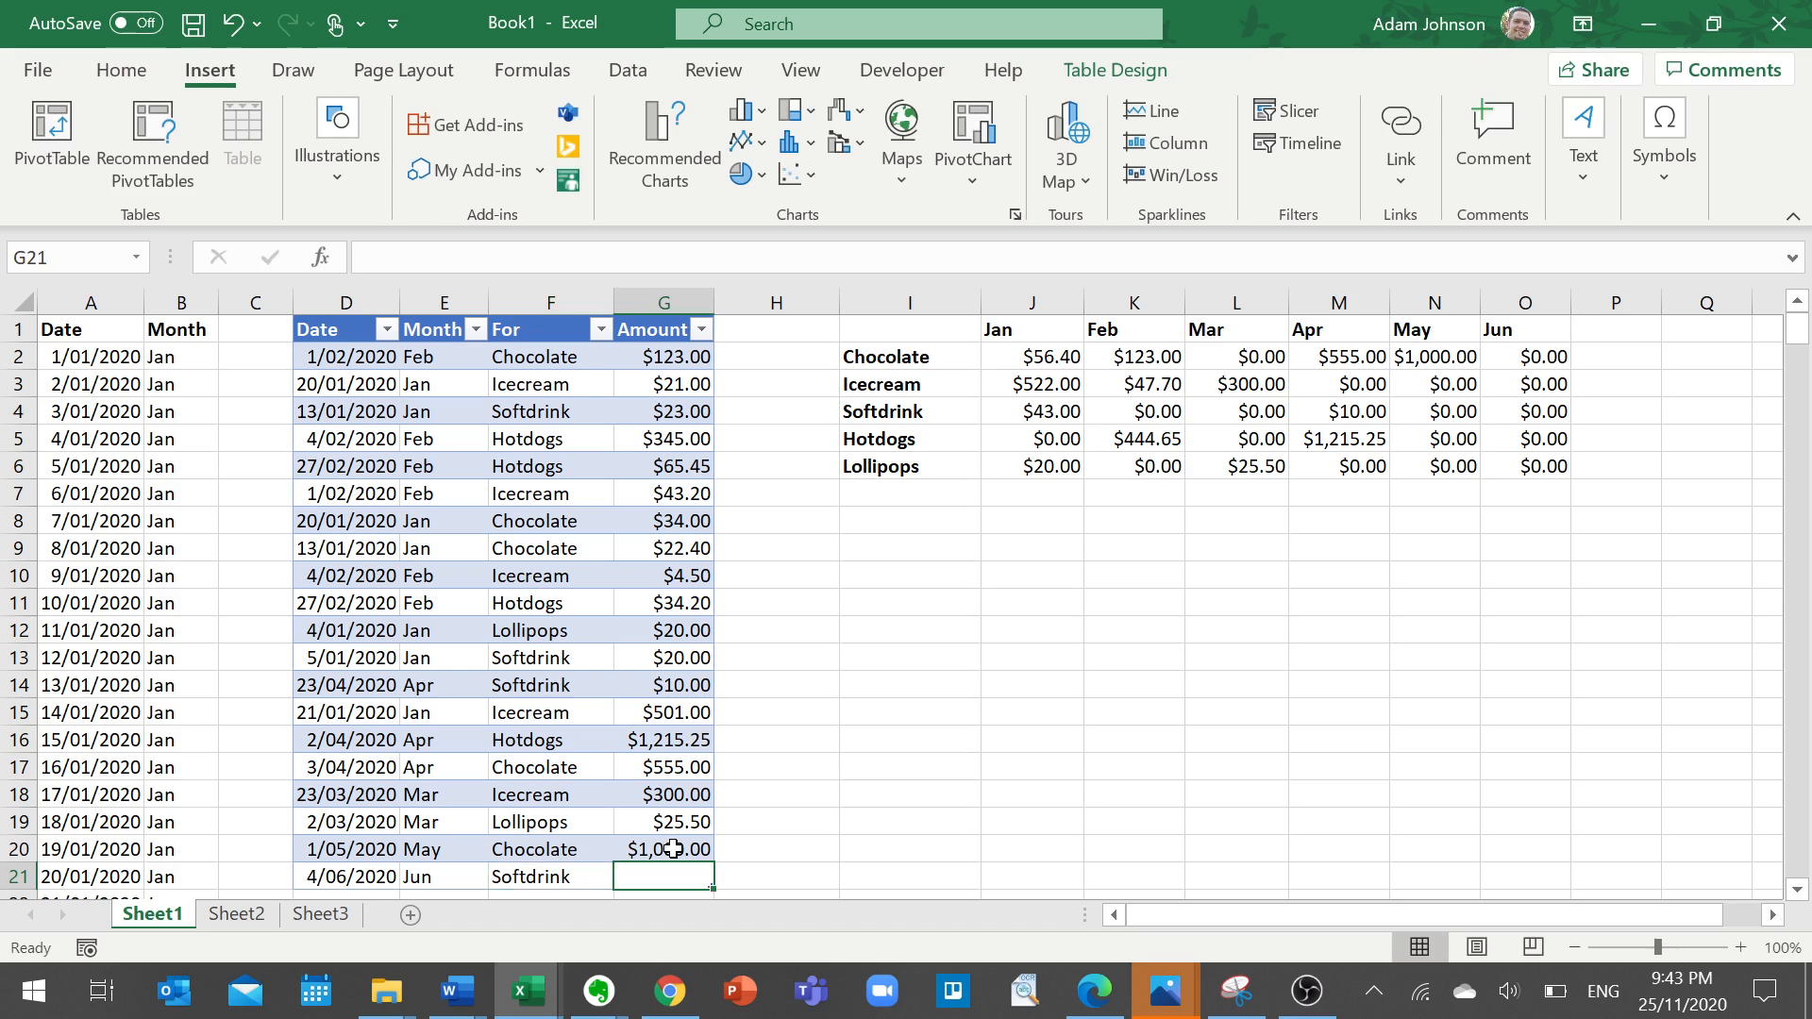
{"action": "type", "text": "35.6"}
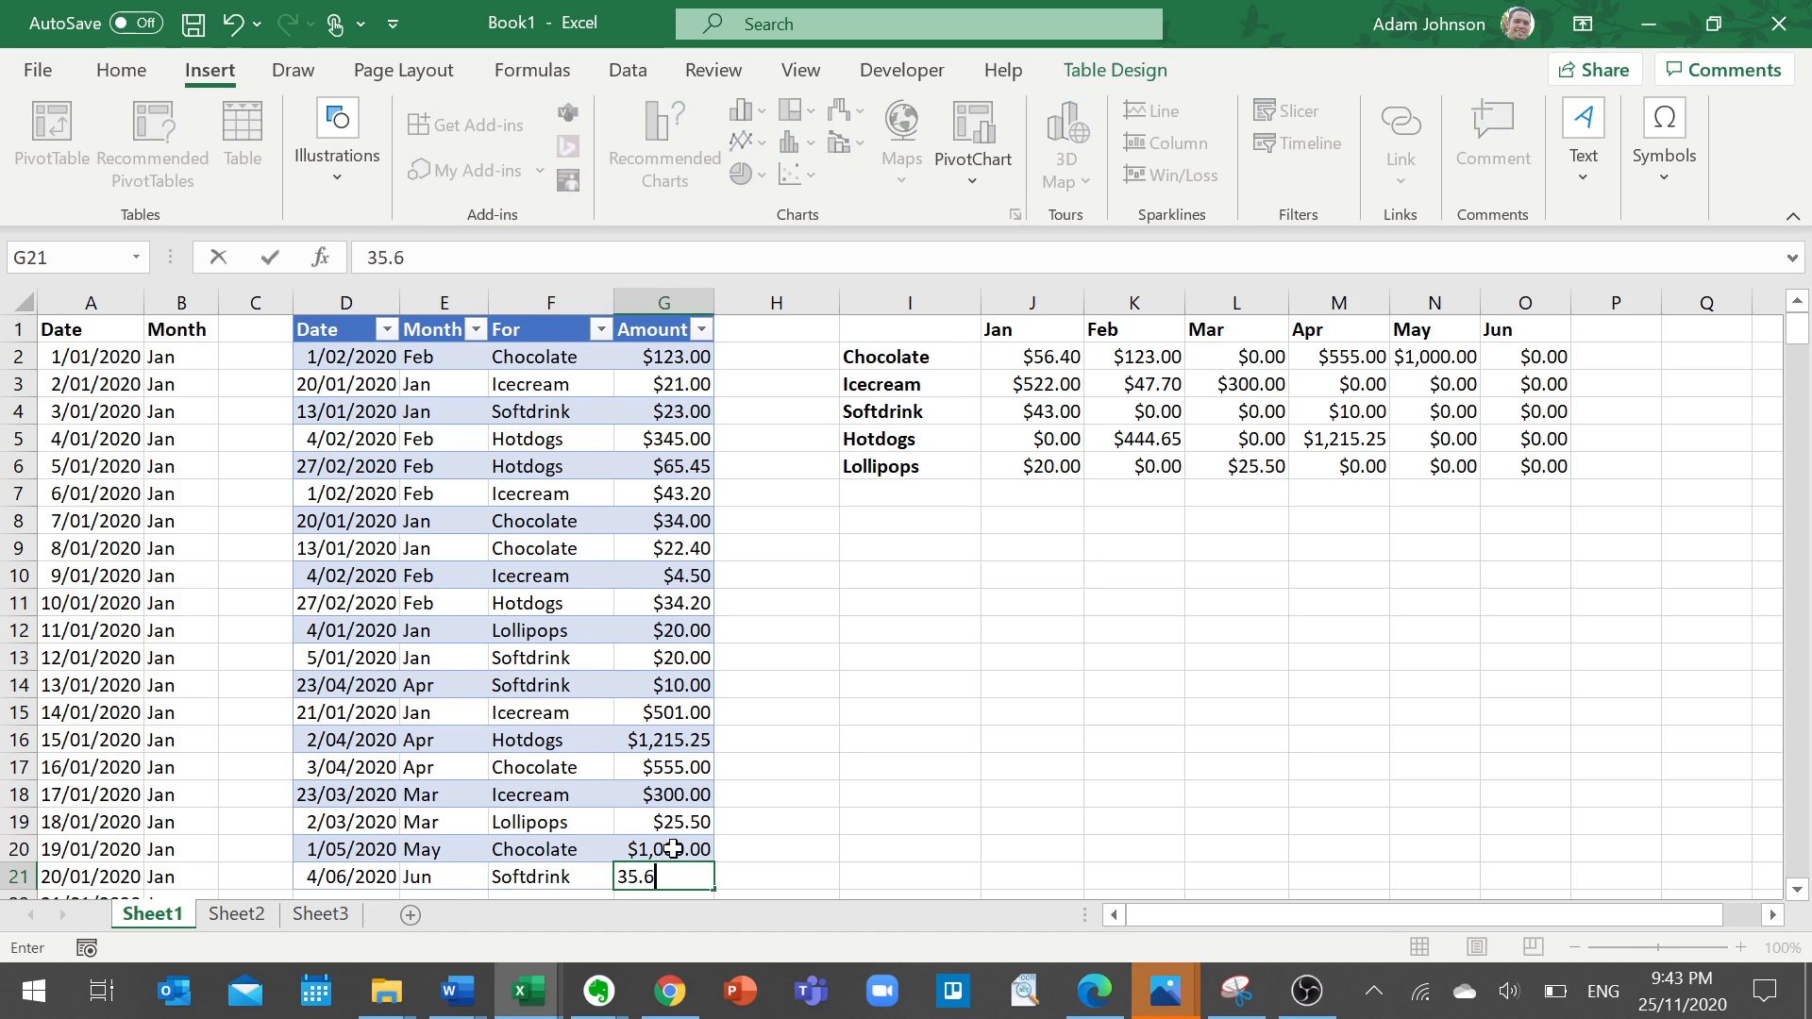
{"action": "key", "text": "Tab"}
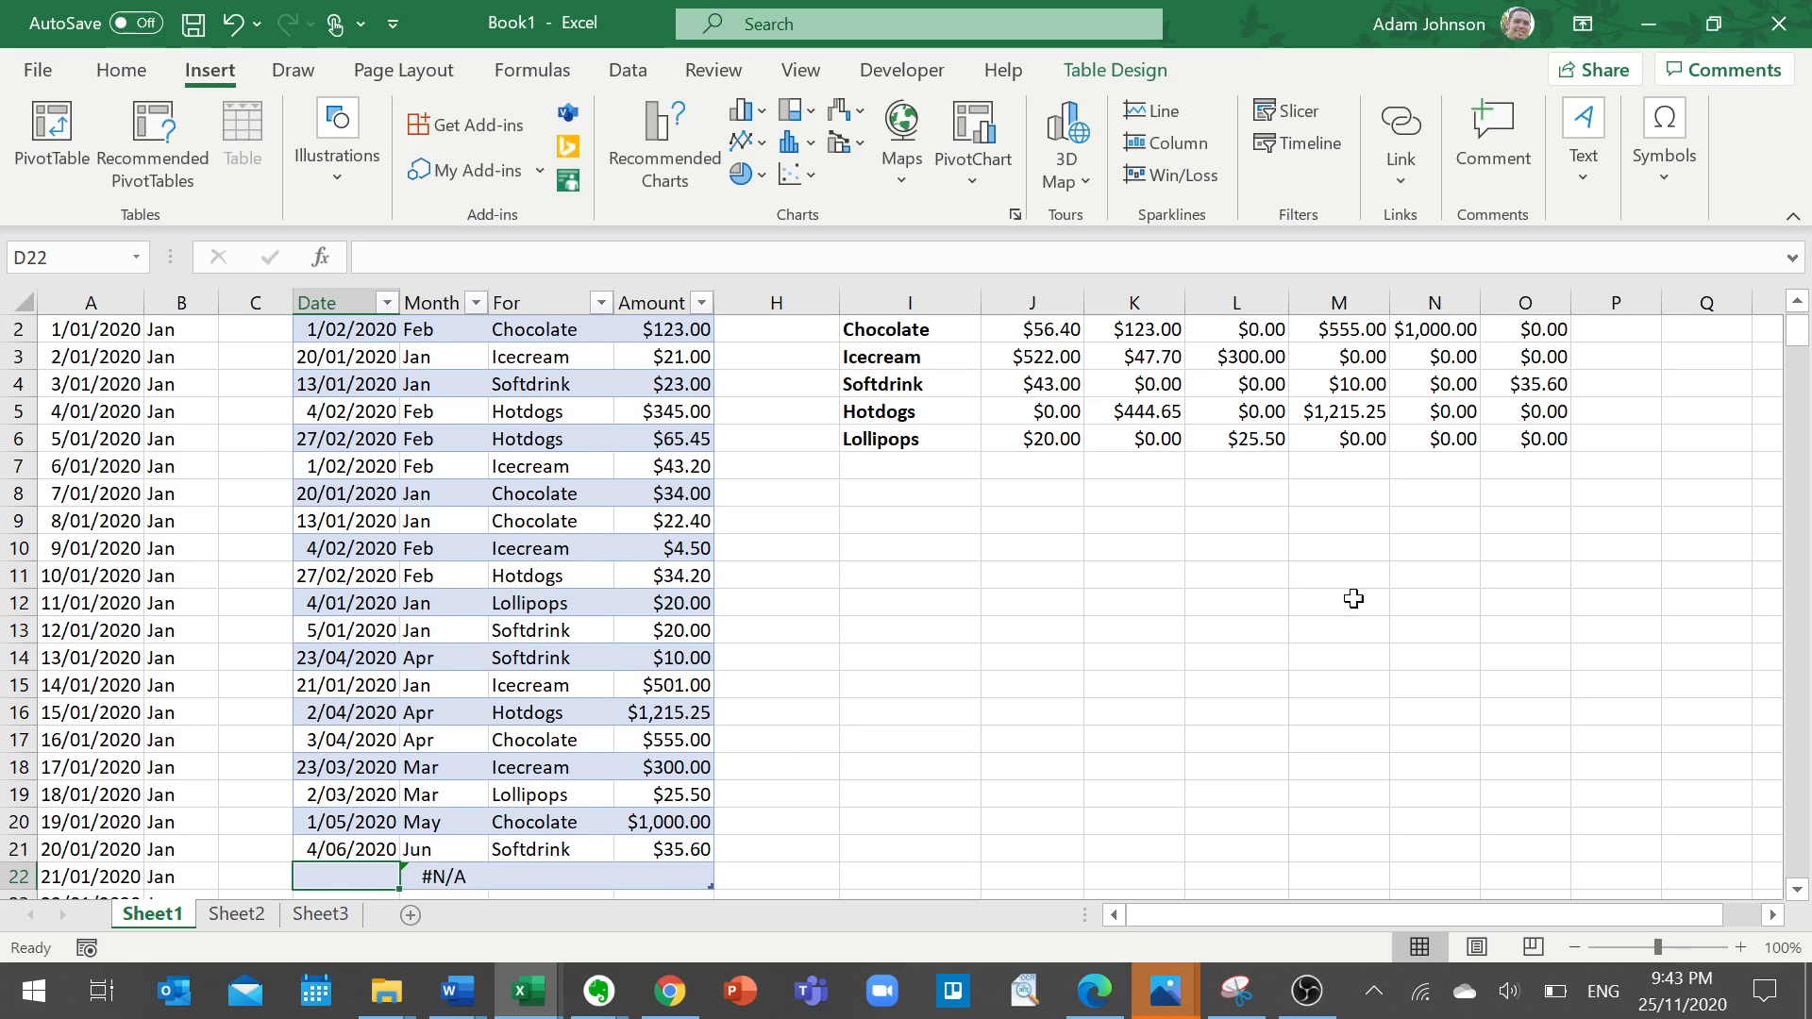
{"action": "left_click", "coordinate": [1548, 384]}
{"action": "scroll", "coordinate": [1463, 567], "scroll_direction": "up", "scroll_amount": 1}
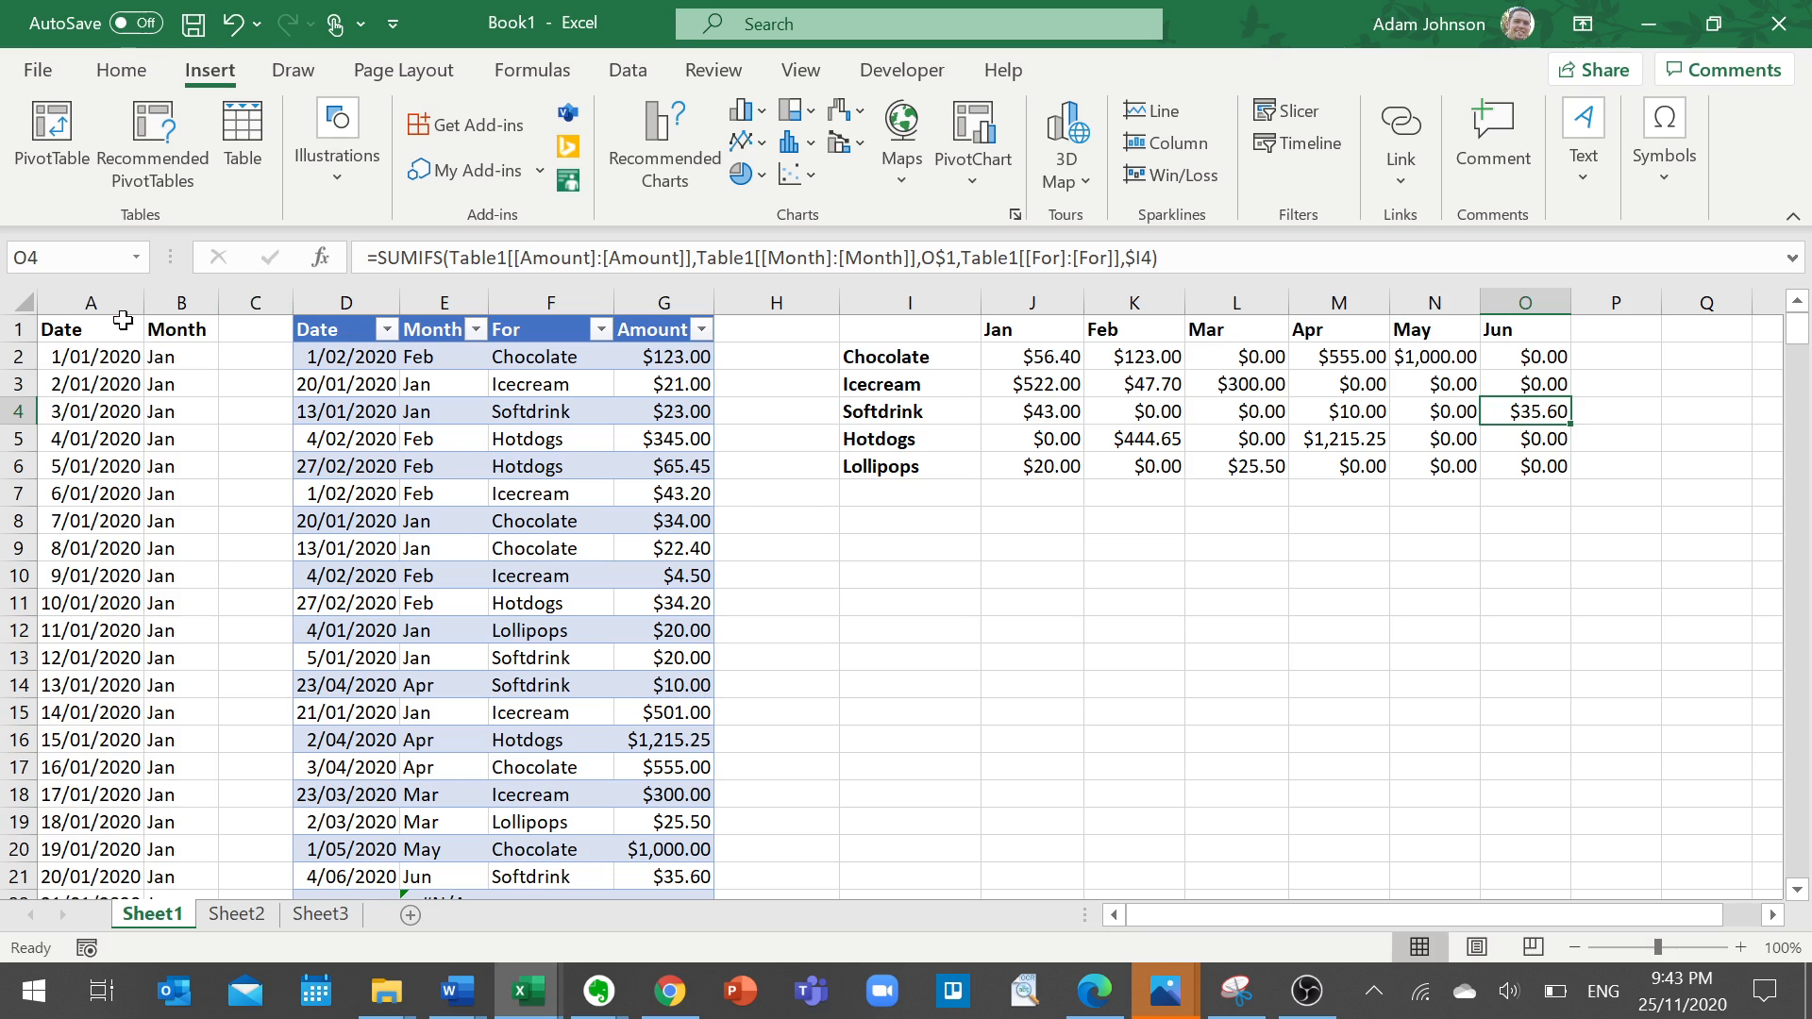
Cut the date-to-month list in columns A and B of Sheet1 and insert it at A1 of Sheet3.
{"action": "left_click_drag", "start_coordinate": [101, 299], "coordinate": [166, 300]}
{"action": "right_click", "coordinate": [166, 300]}
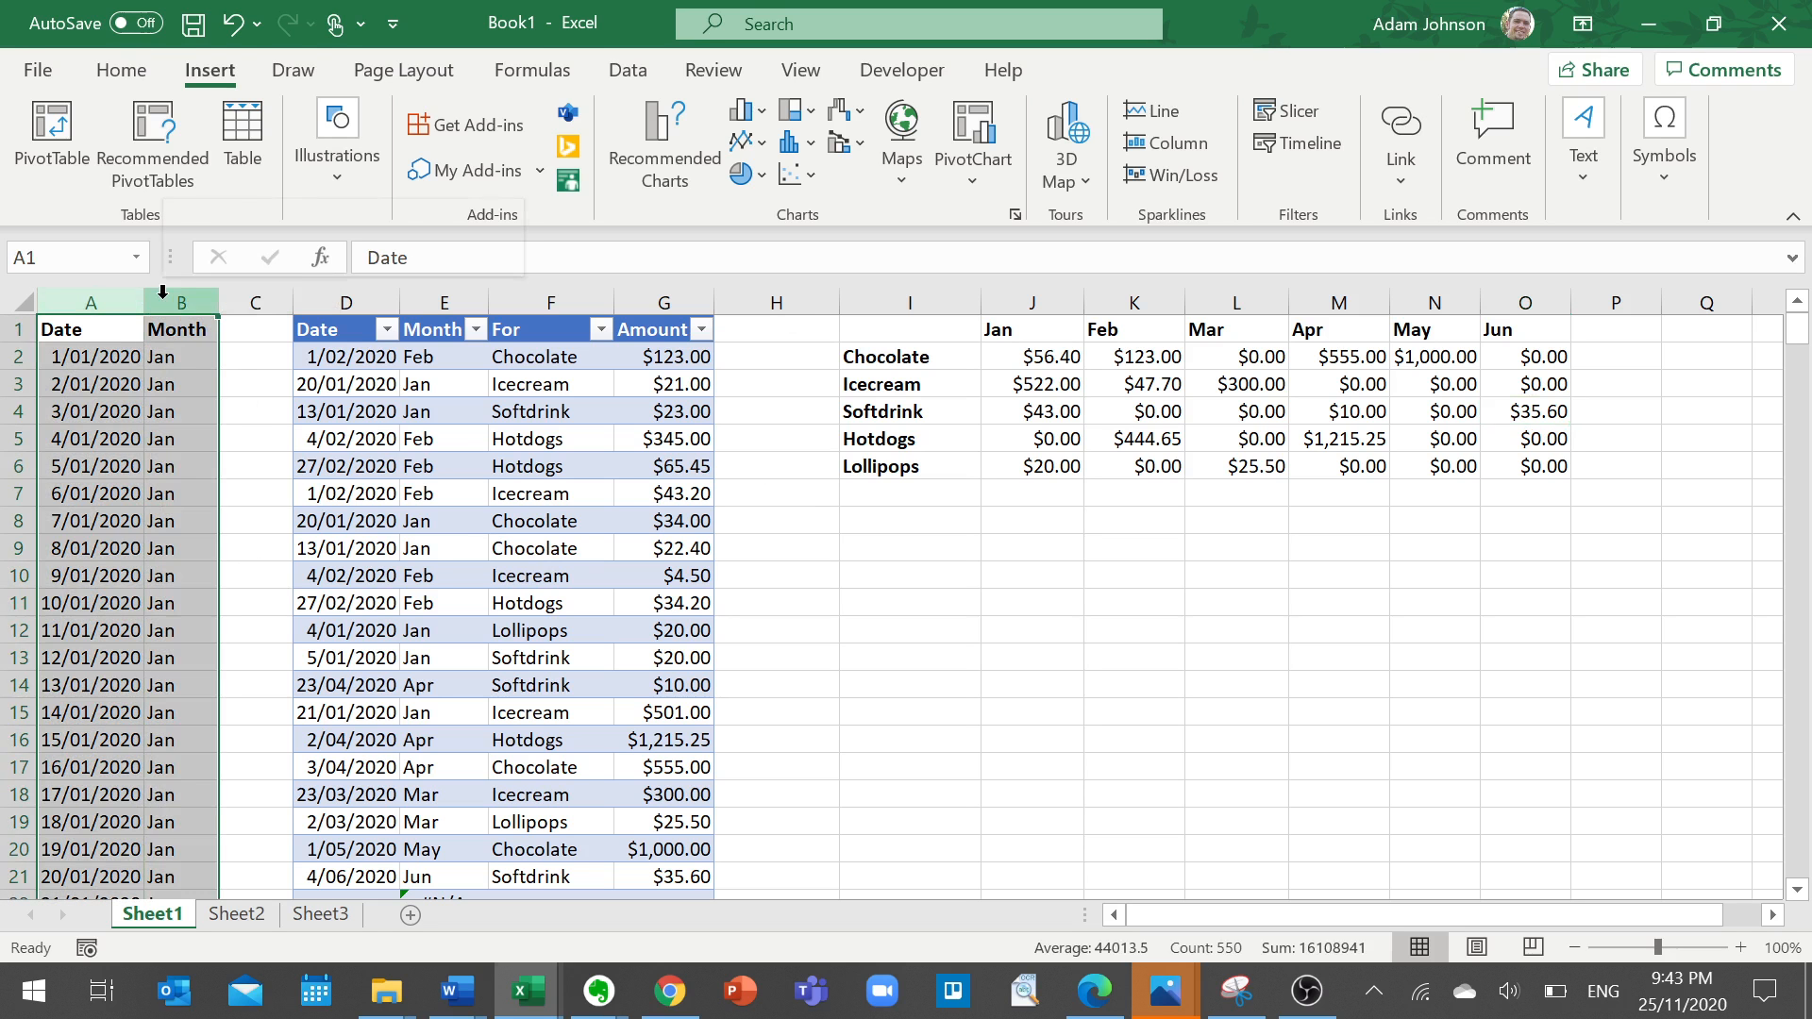
{"action": "left_click", "coordinate": [289, 320]}
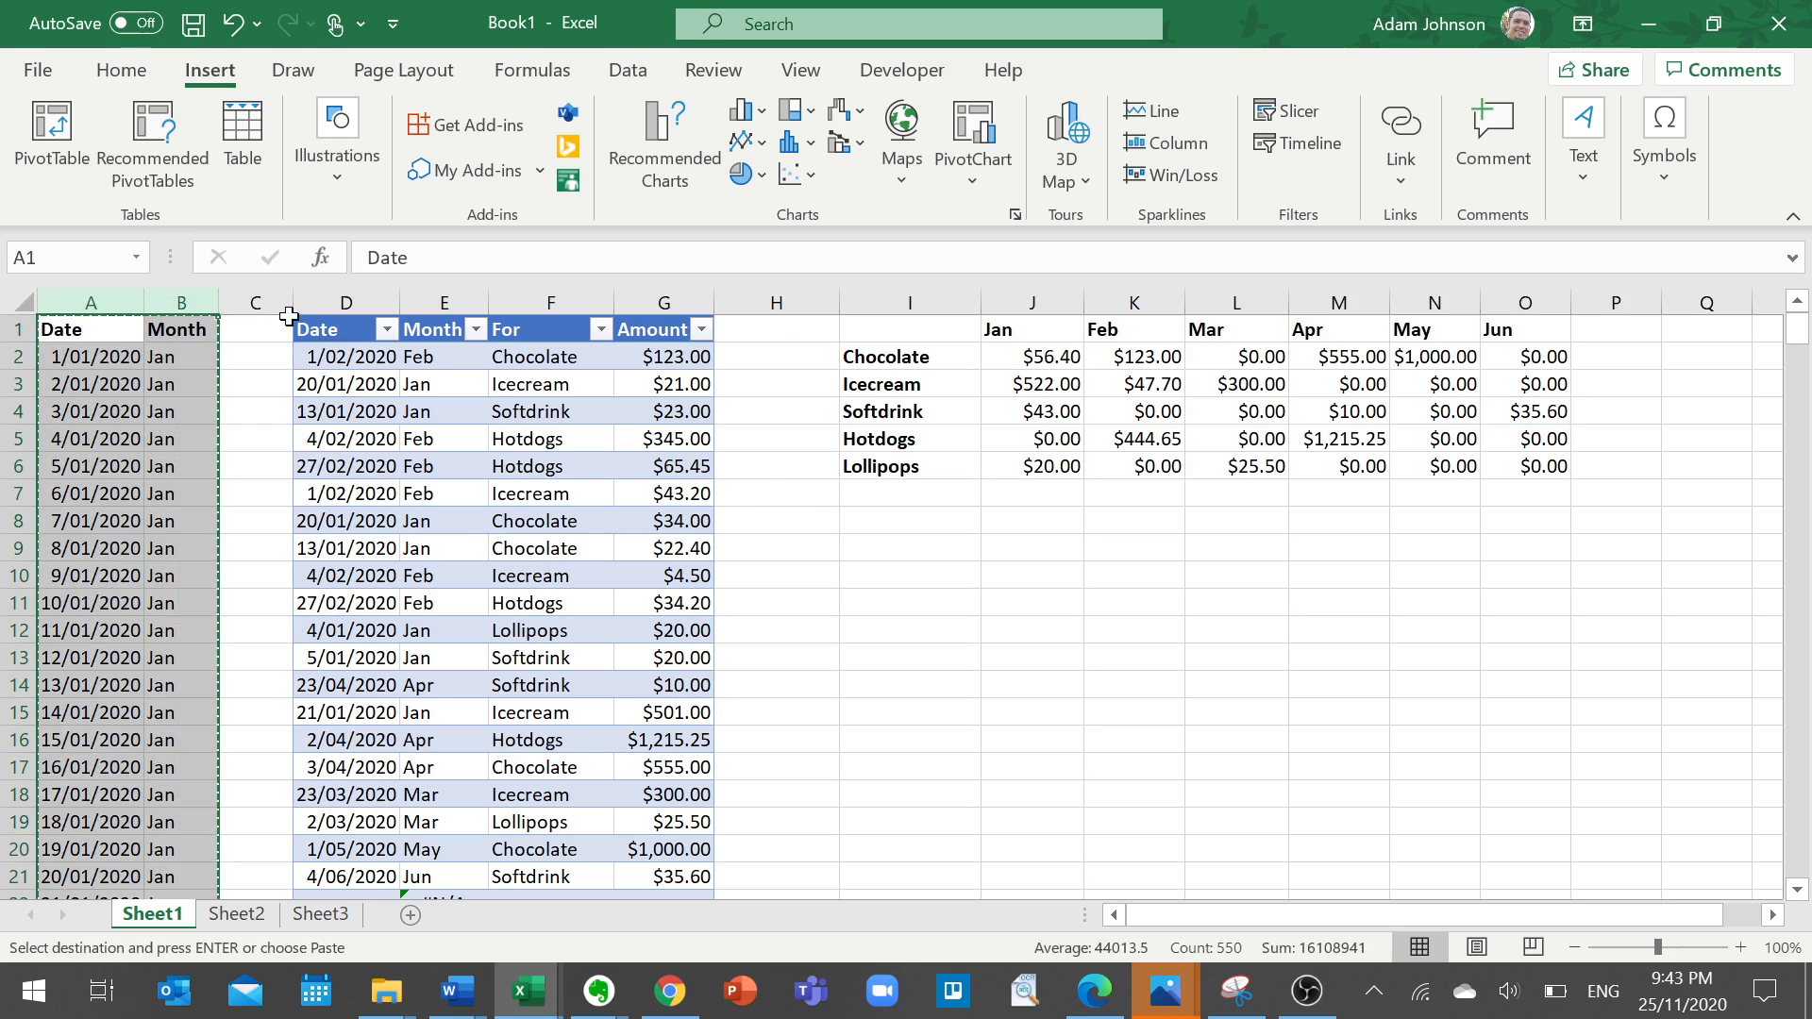
{"action": "left_click", "coordinate": [326, 915]}
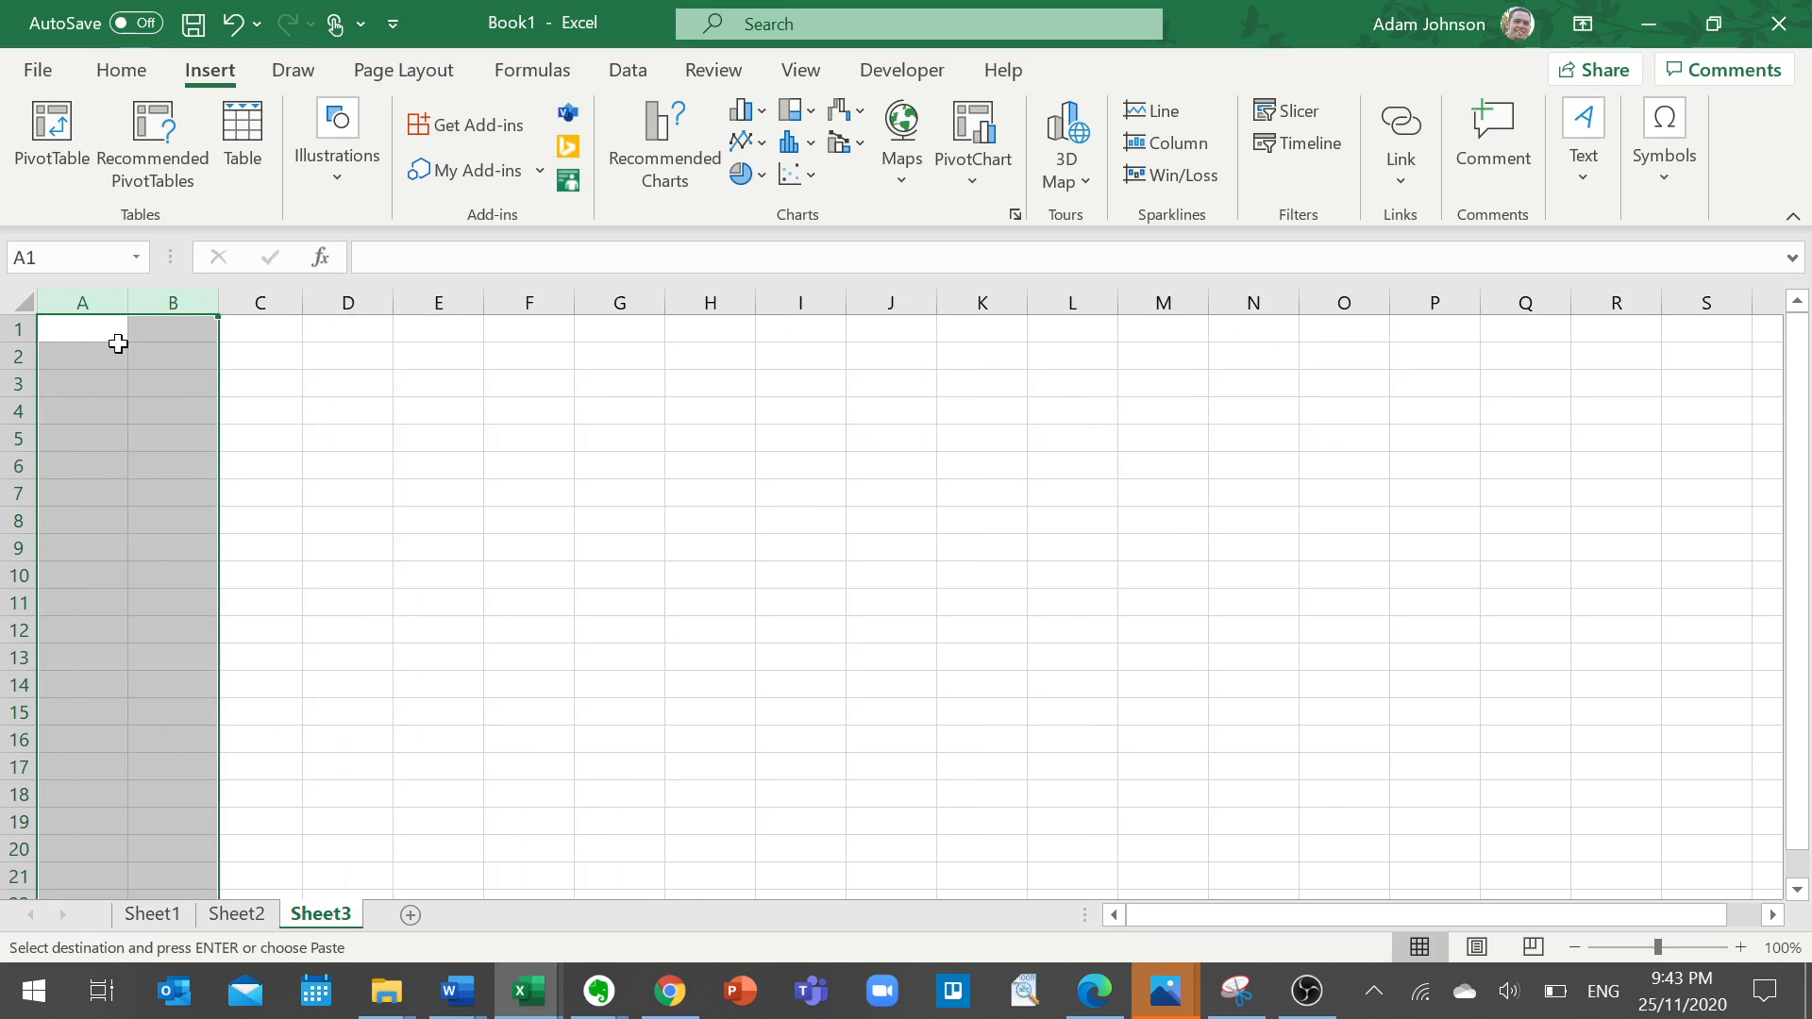
{"action": "left_click", "coordinate": [108, 332]}
{"action": "right_click", "coordinate": [99, 330]}
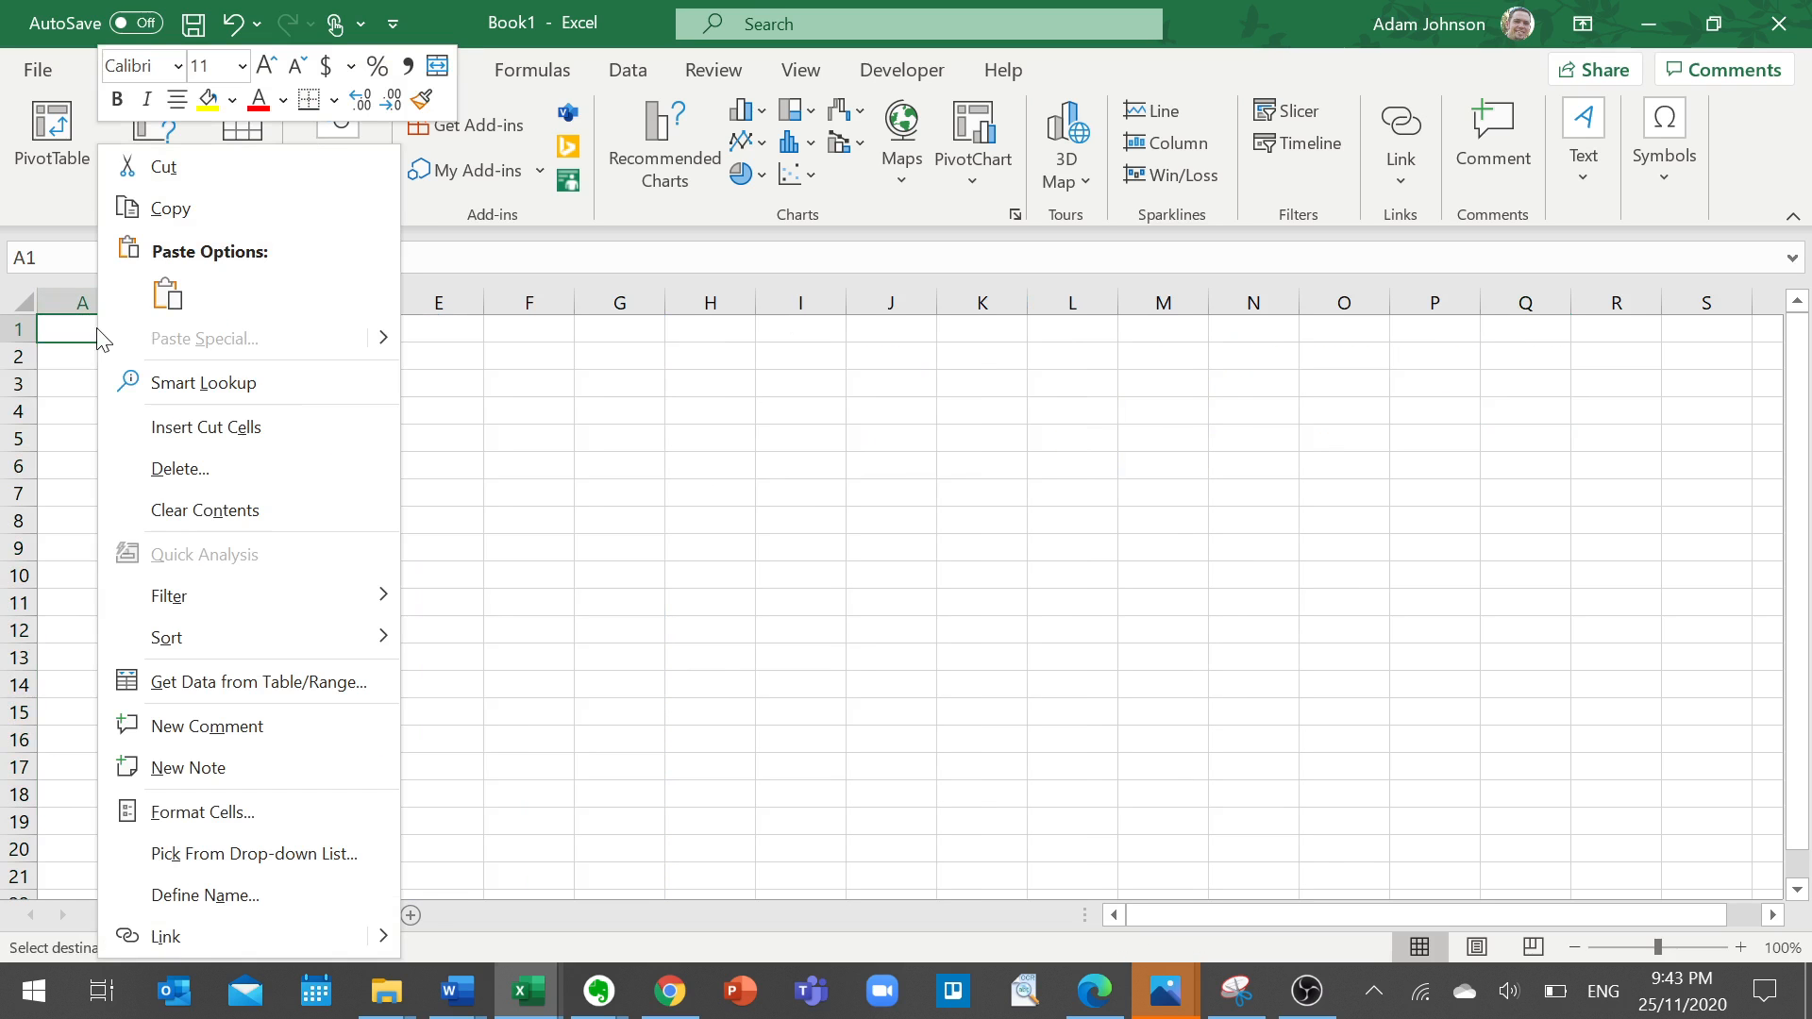
{"action": "left_click", "coordinate": [194, 427]}
{"action": "left_click", "coordinate": [185, 366]}
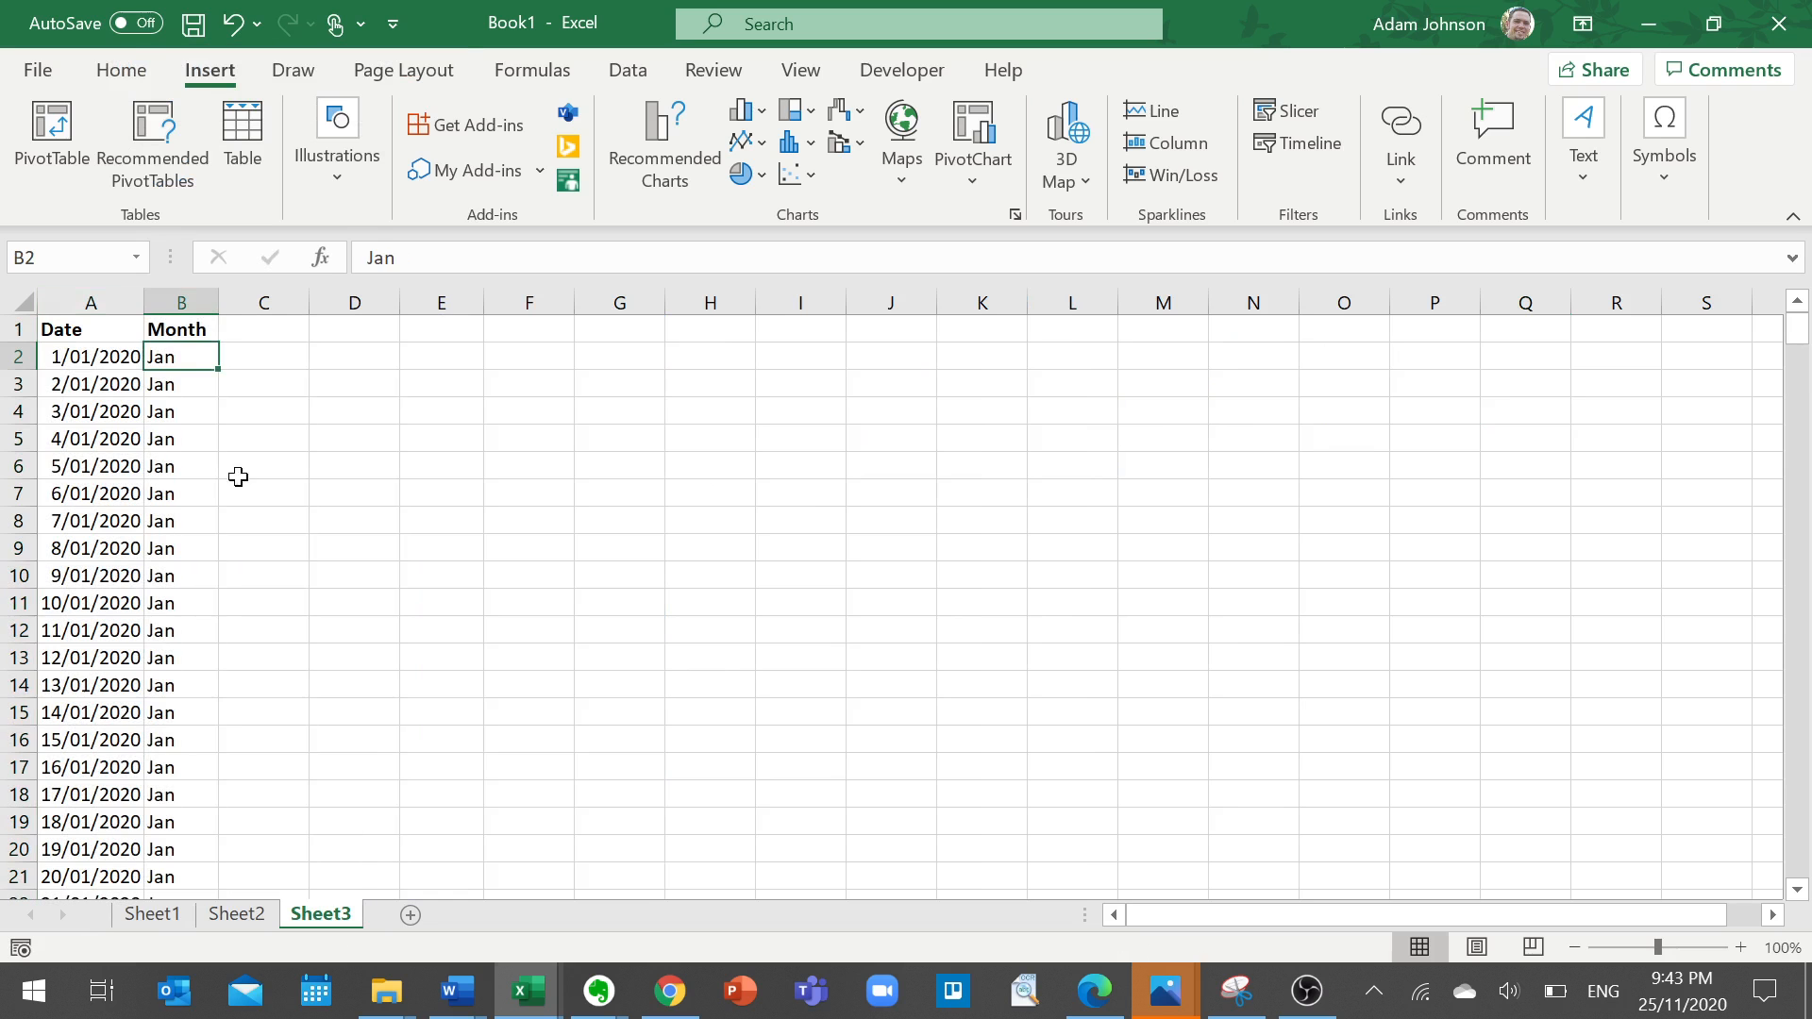
Rename Sheet3 as Ref.
{"action": "double_click", "coordinate": [321, 918]}
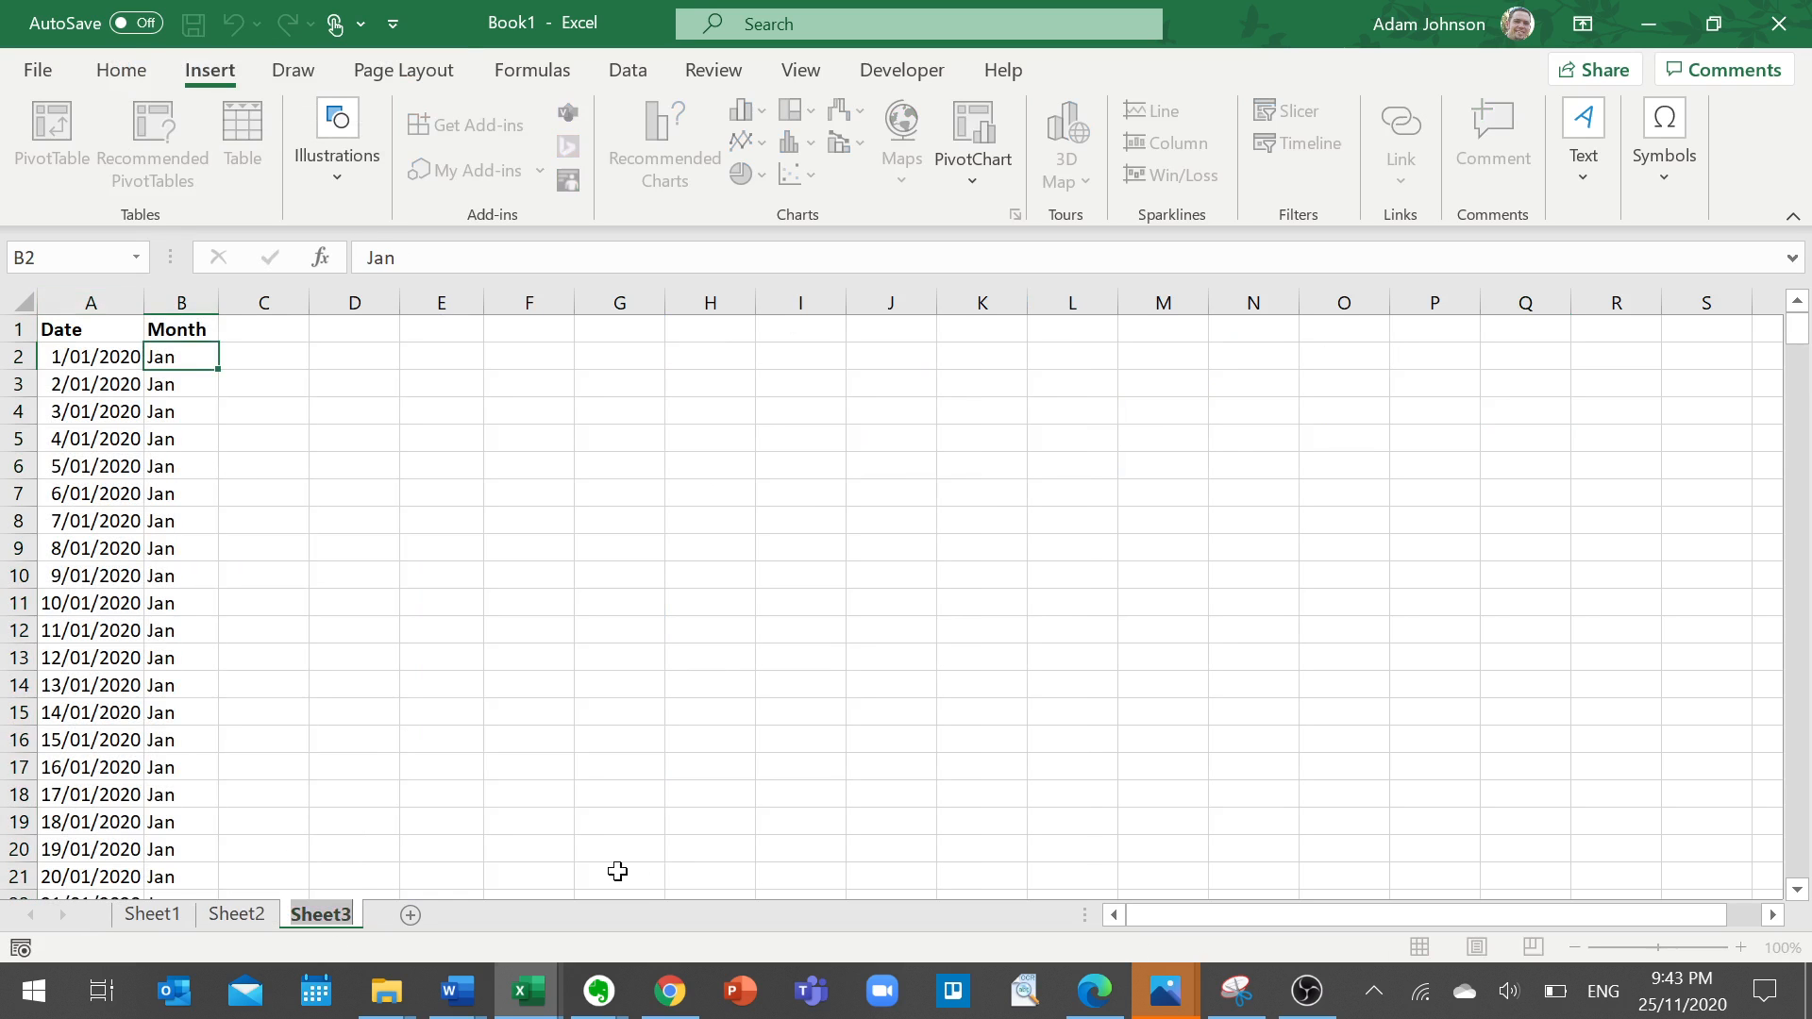
{"action": "type", "text": "Ref"}
{"action": "key", "text": "Return"}
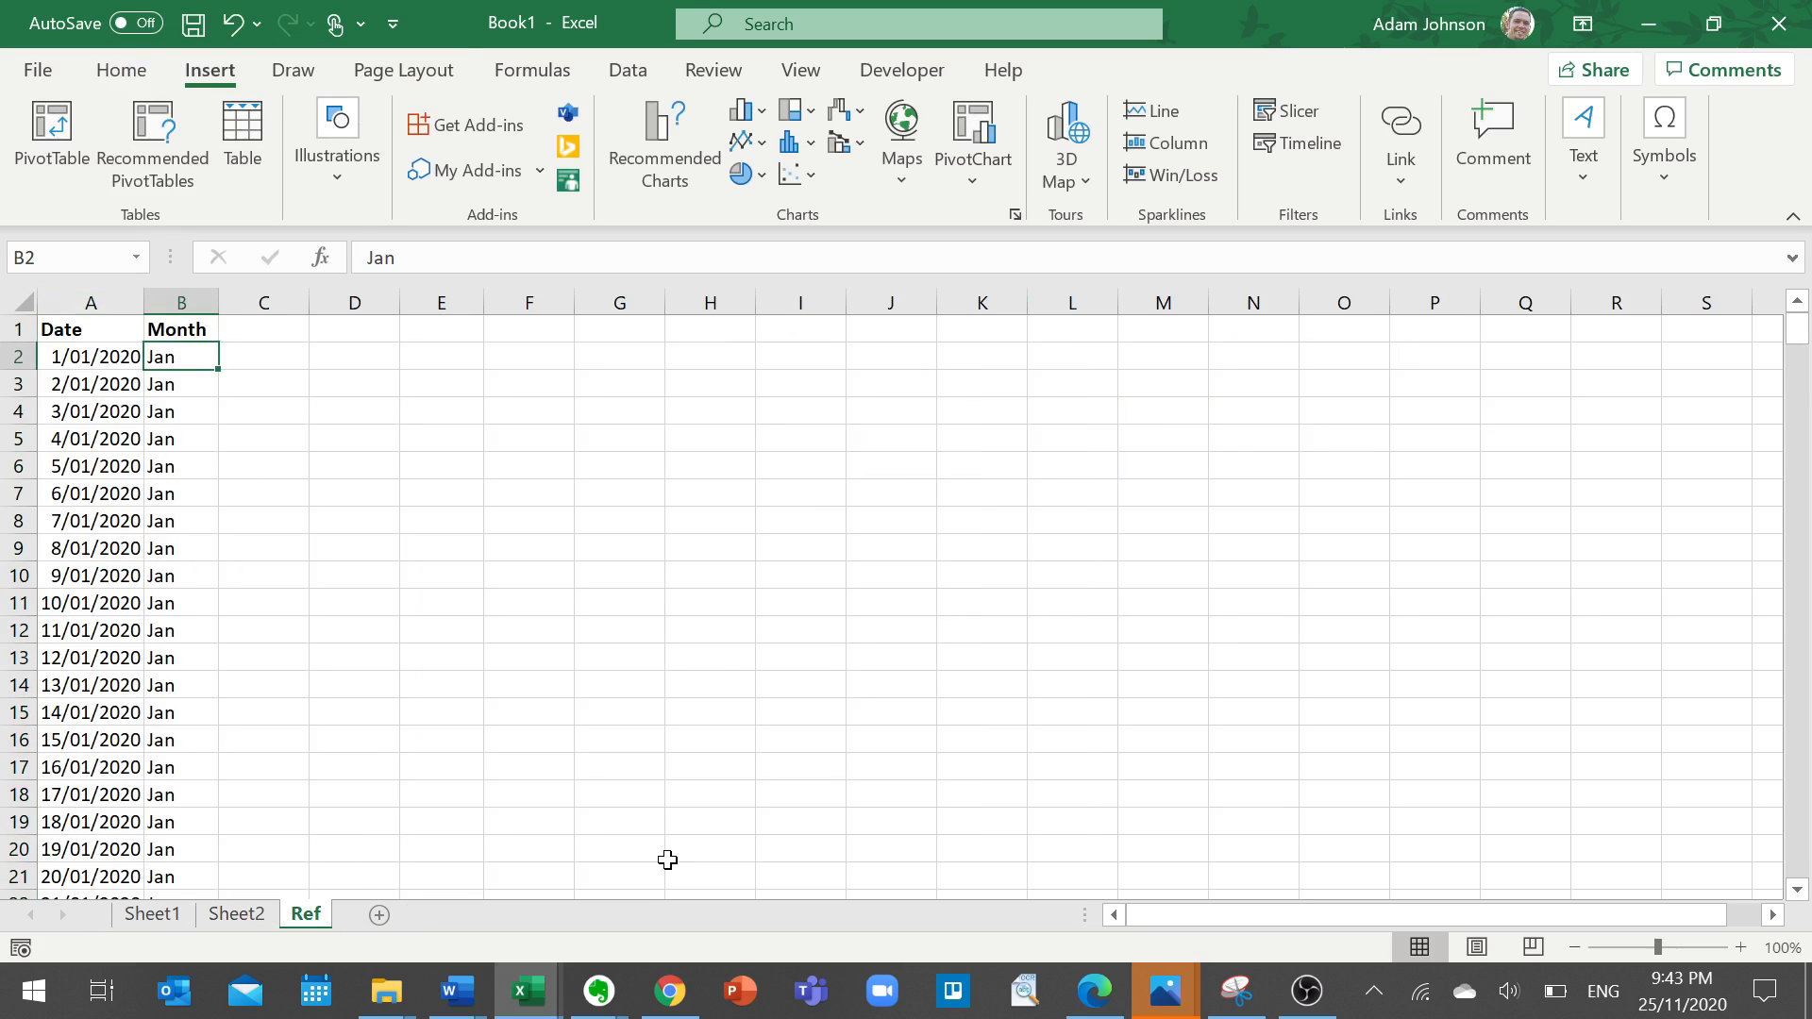
Delete the empty columns A to C in Sheet1, to the left of the expense table.
{"action": "left_click", "coordinate": [248, 923]}
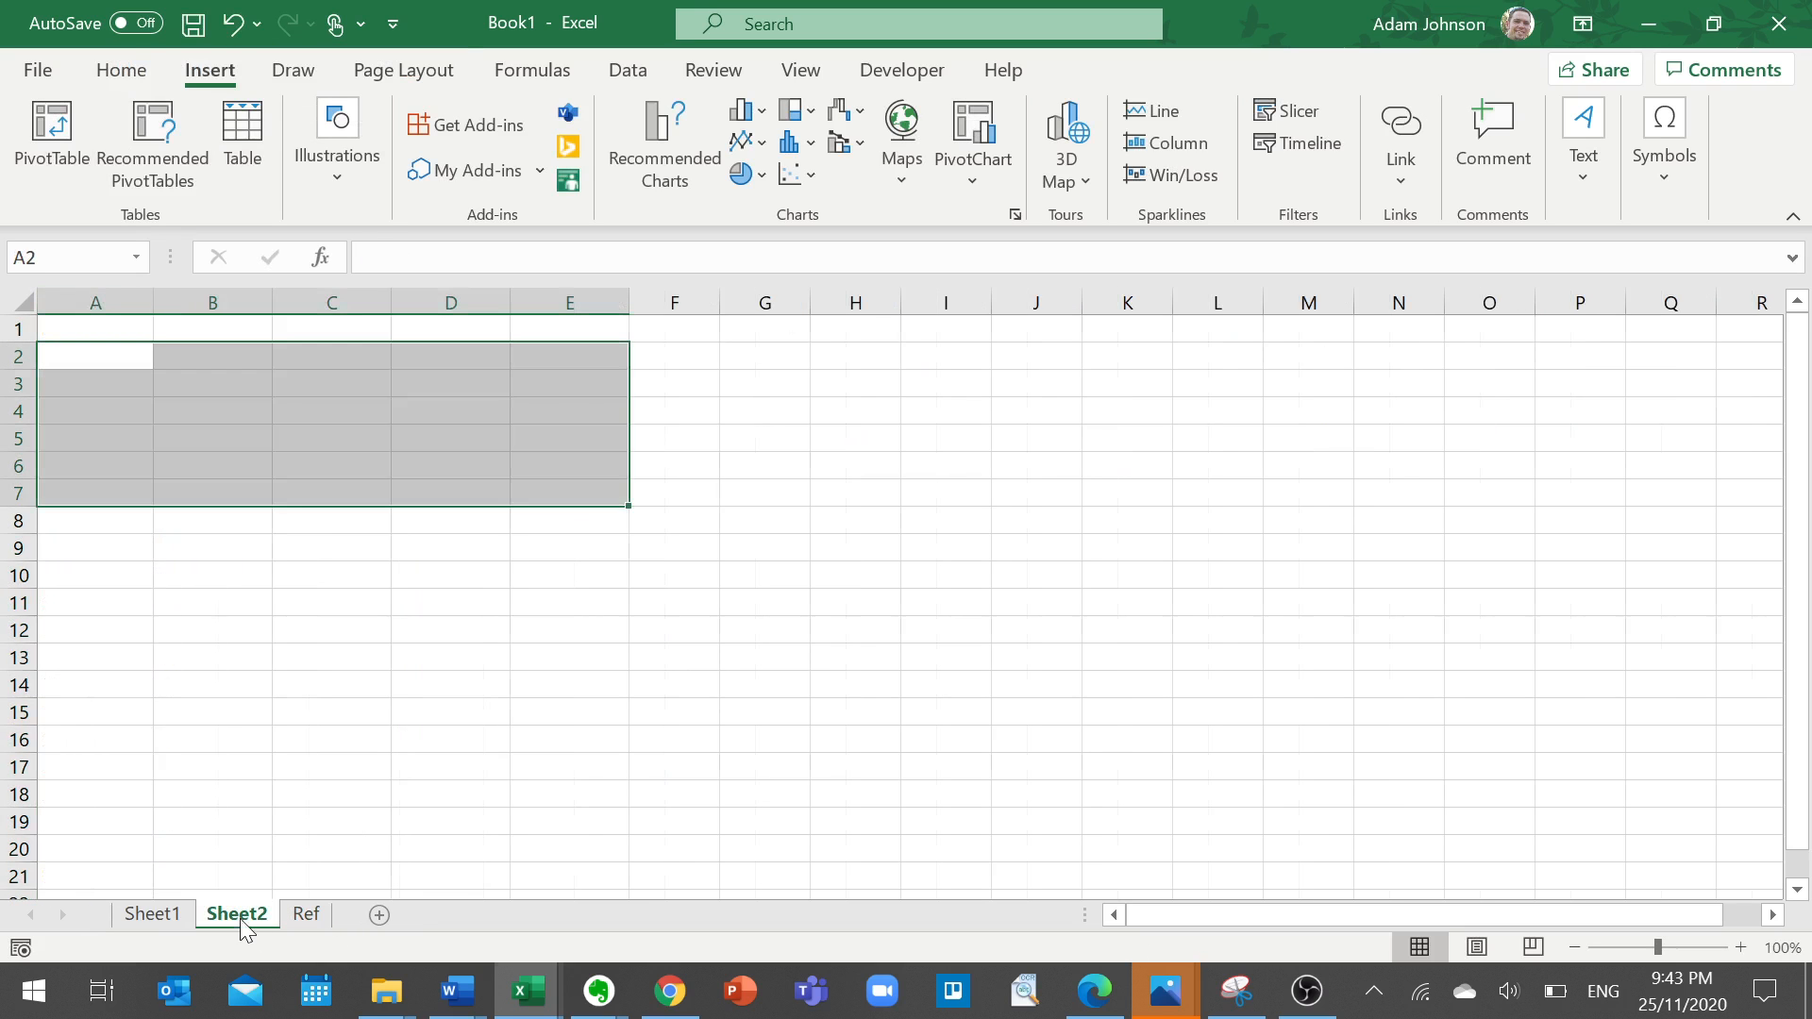
{"action": "left_click", "coordinate": [177, 912]}
{"action": "left_click_drag", "start_coordinate": [260, 300], "coordinate": [95, 299]}
{"action": "right_click", "coordinate": [133, 300]}
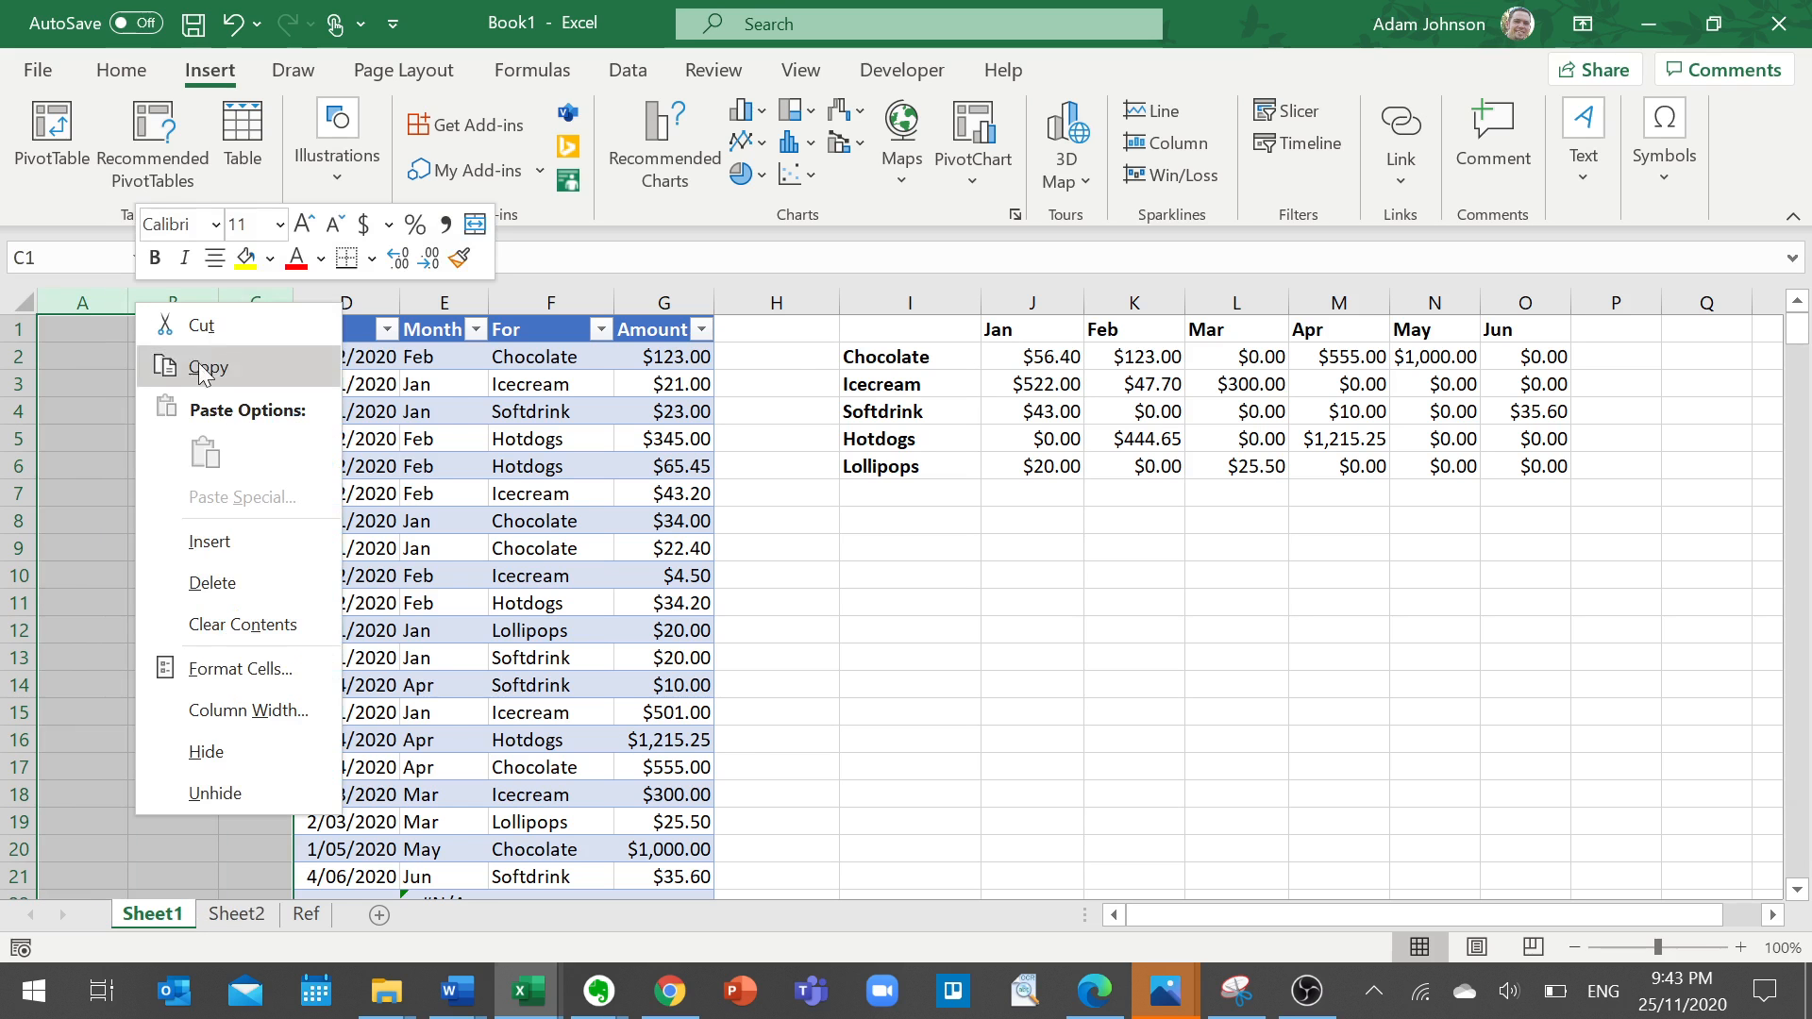
{"action": "left_click", "coordinate": [208, 578]}
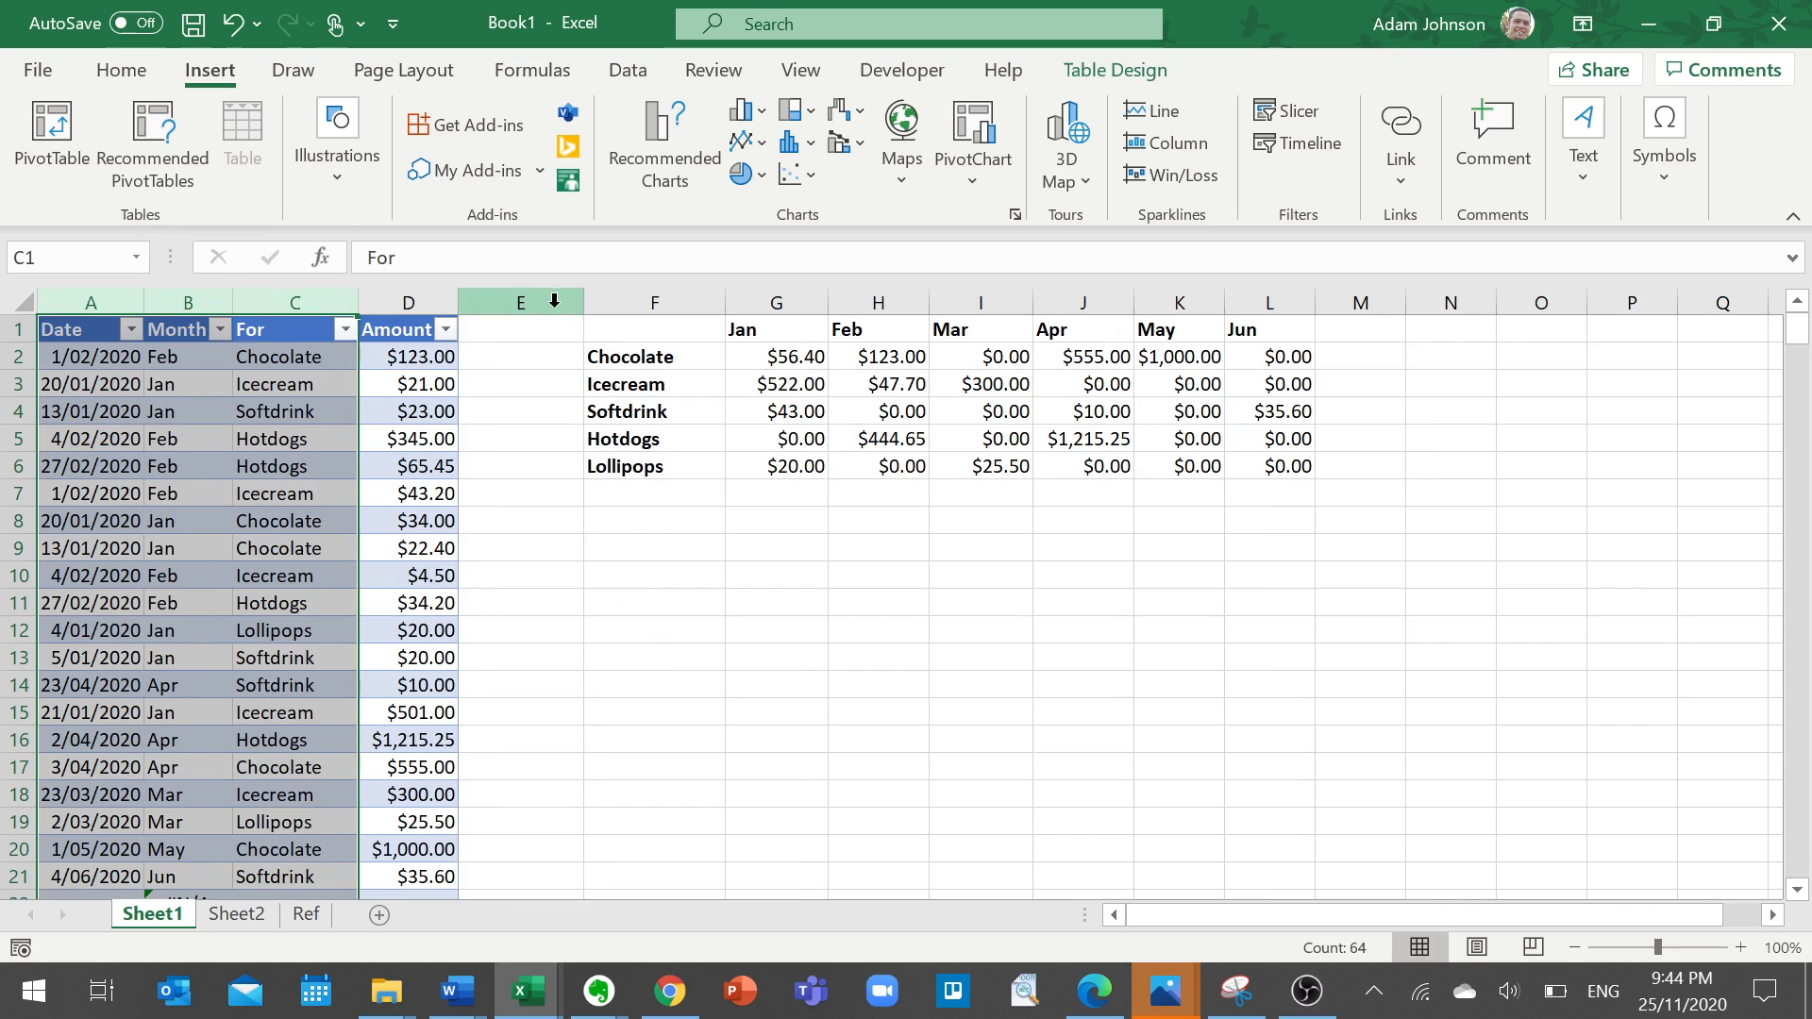
{"action": "left_click", "coordinate": [554, 298]}
{"action": "left_click", "coordinate": [668, 356]}
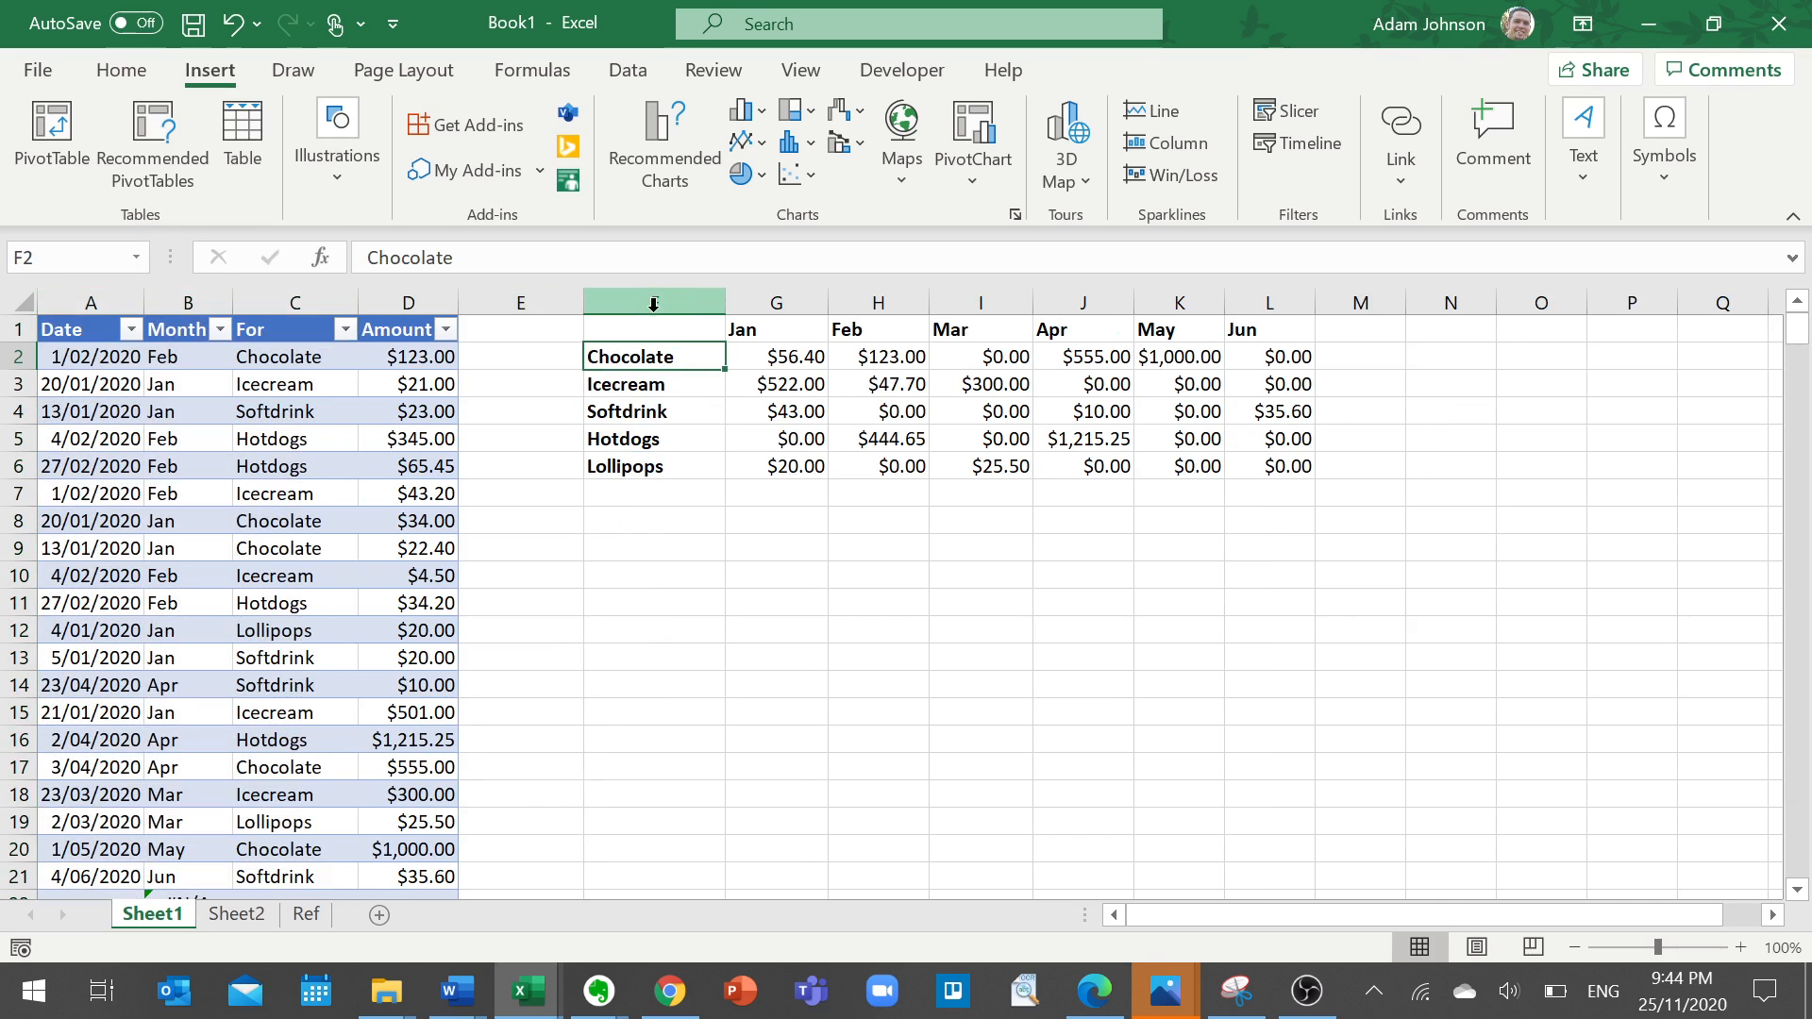
Cut the monthly summary in columns F to L of Sheet1 and paste it at A1 of Sheet2.
{"action": "left_click_drag", "start_coordinate": [652, 304], "coordinate": [1259, 304]}
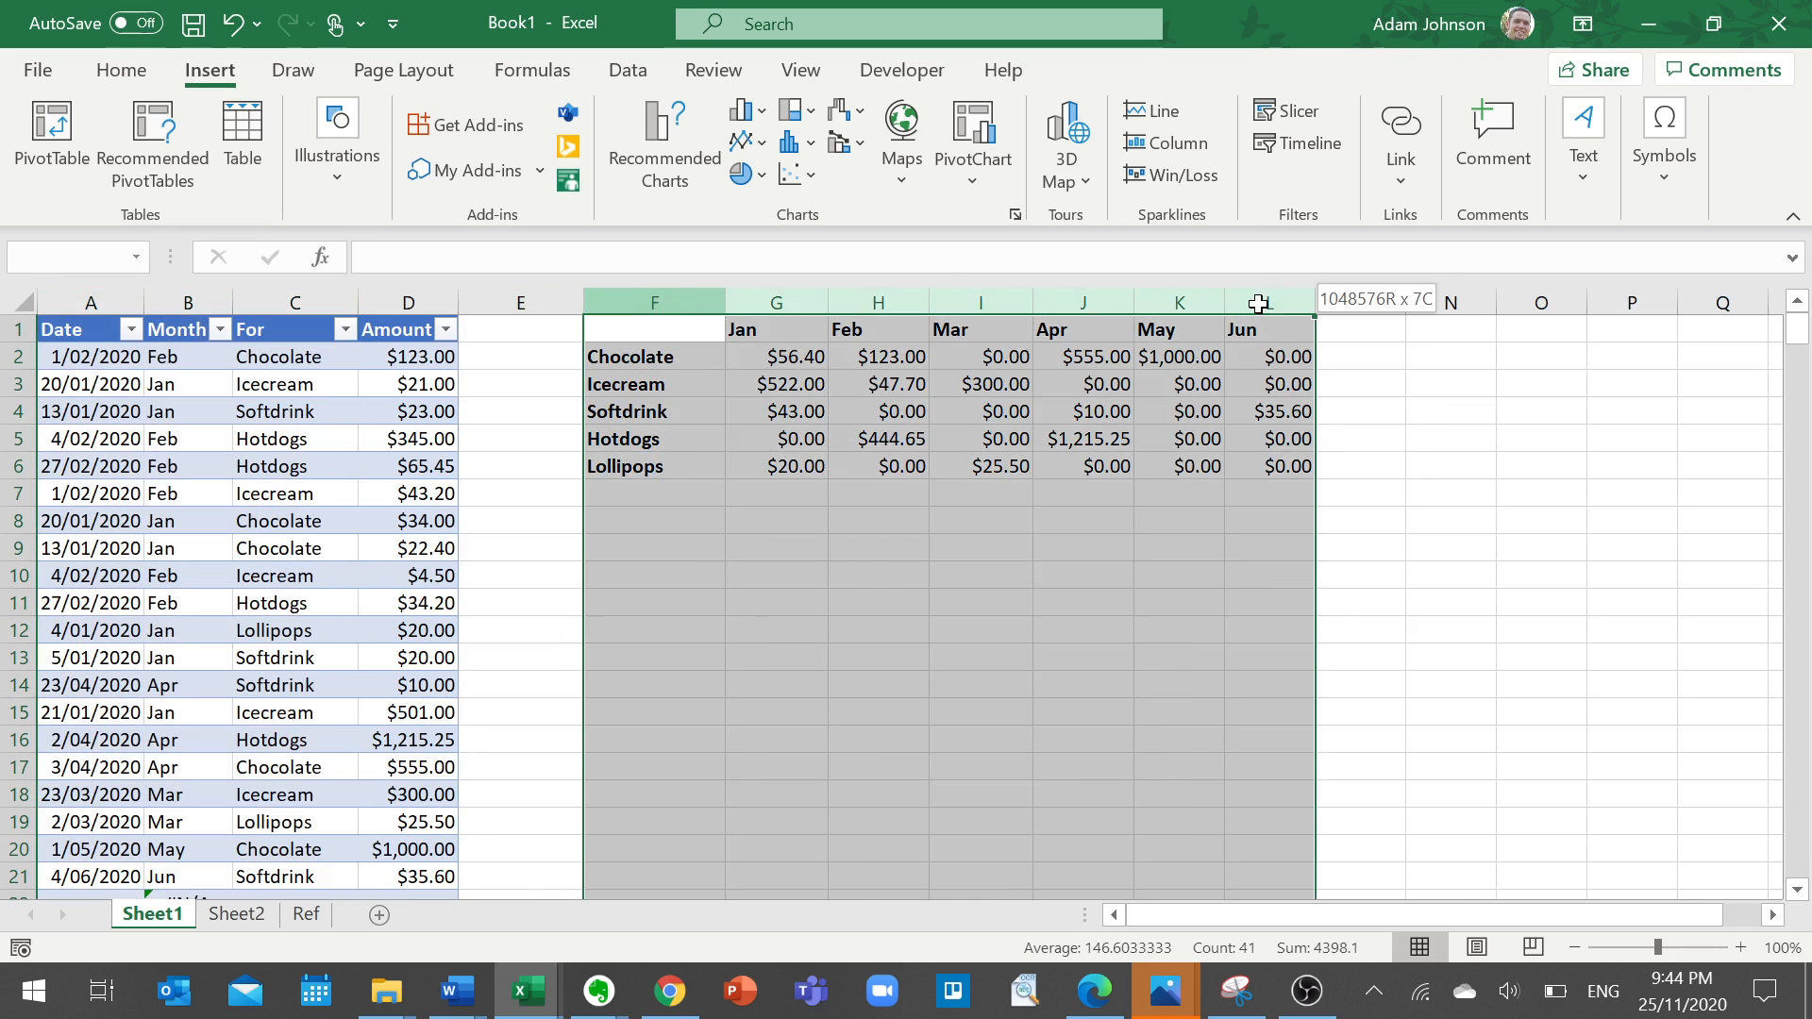
{"action": "right_click", "coordinate": [1264, 302]}
{"action": "left_click", "coordinate": [1327, 321]}
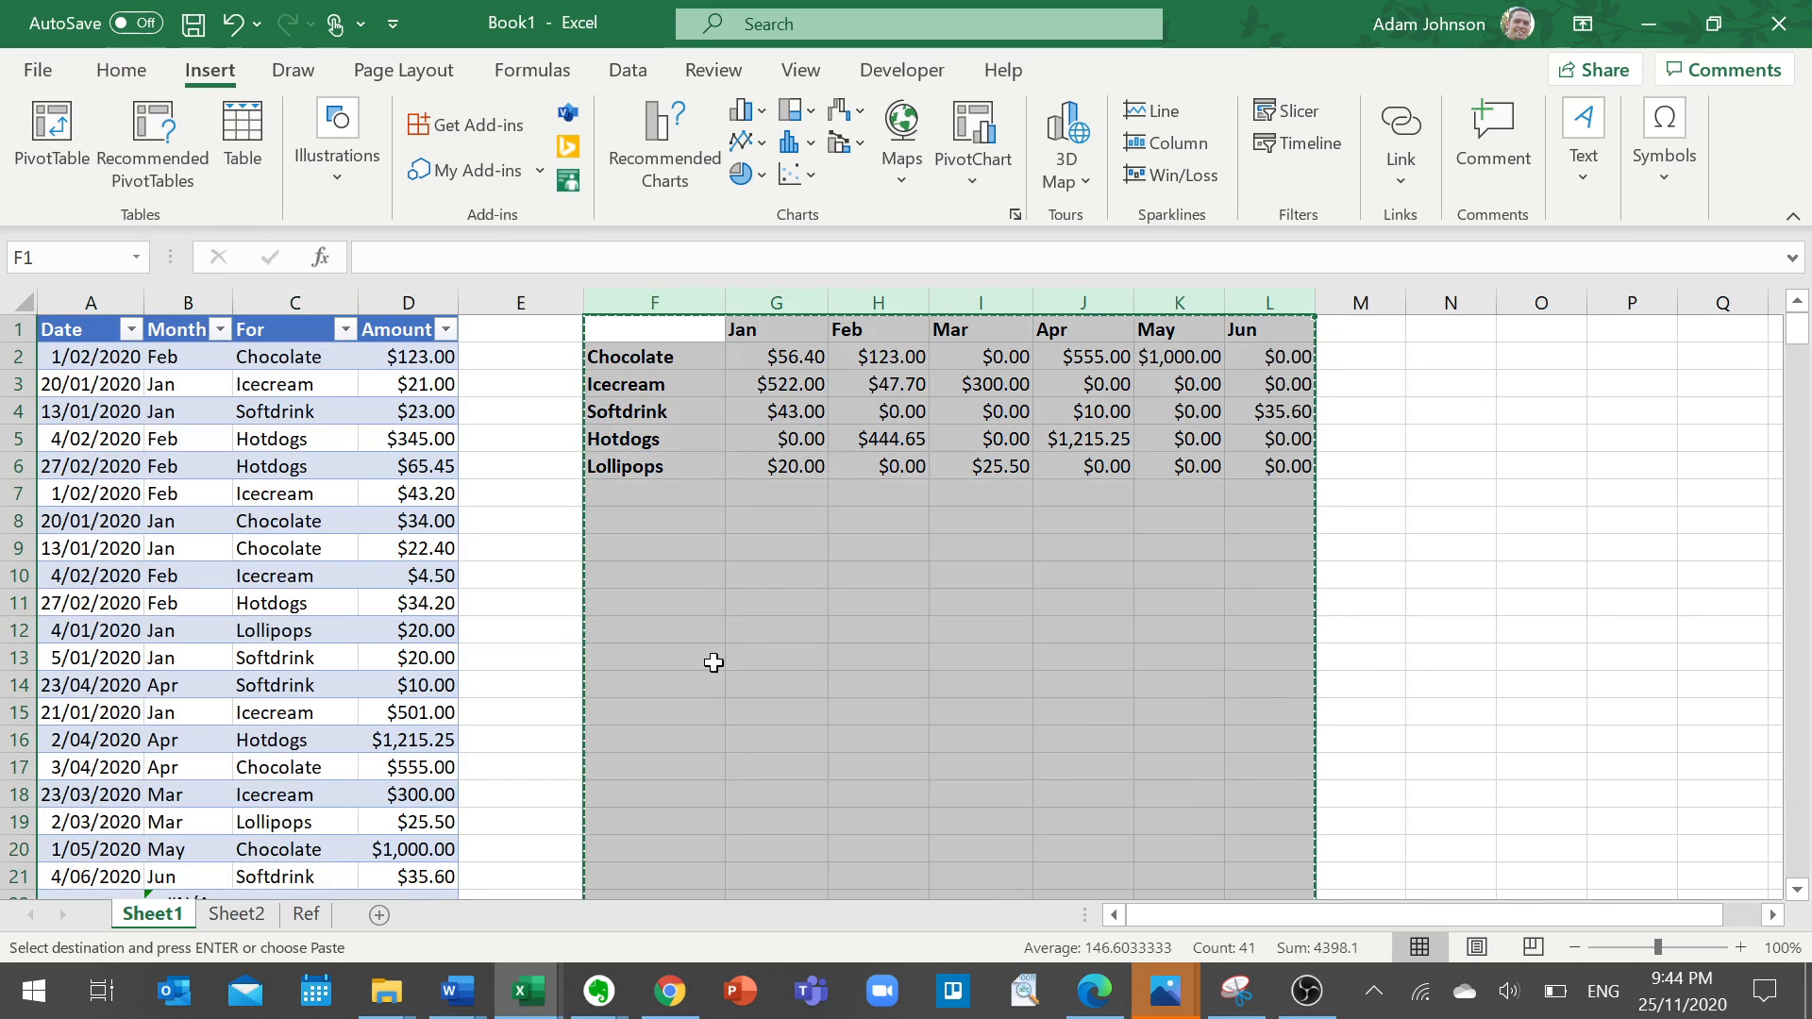
{"action": "left_click", "coordinate": [246, 915]}
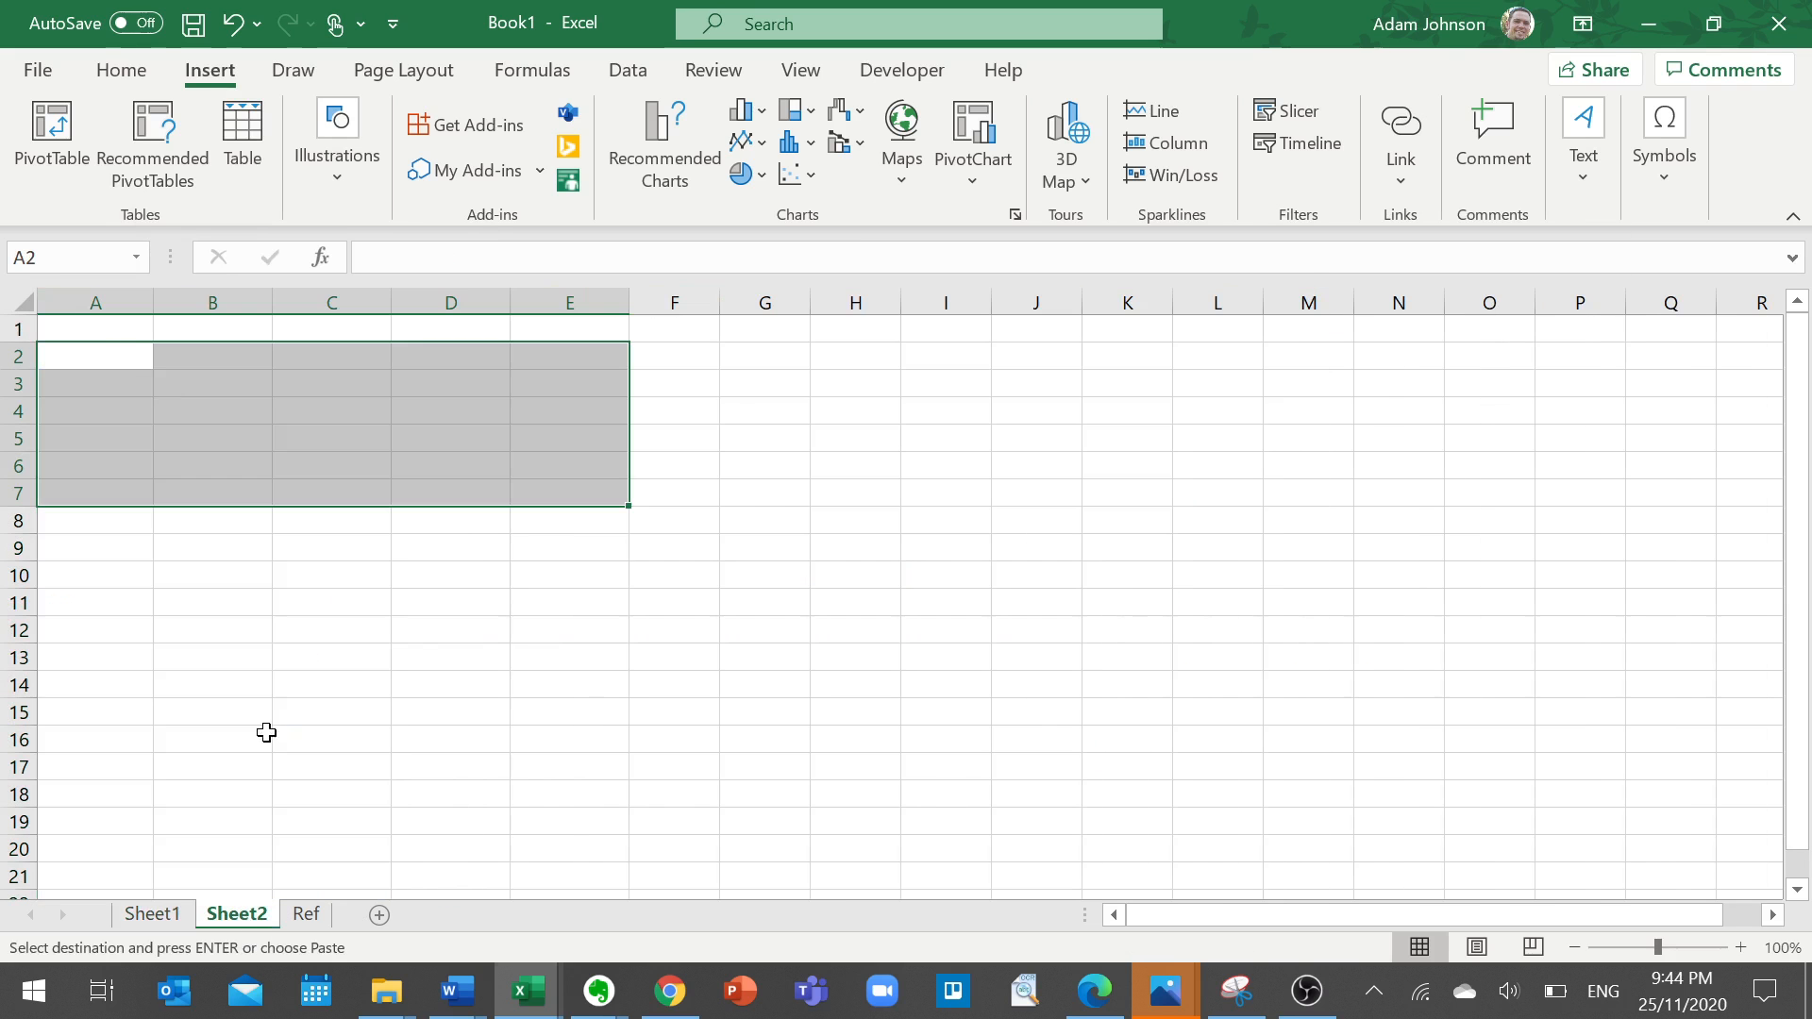
{"action": "left_click", "coordinate": [110, 331]}
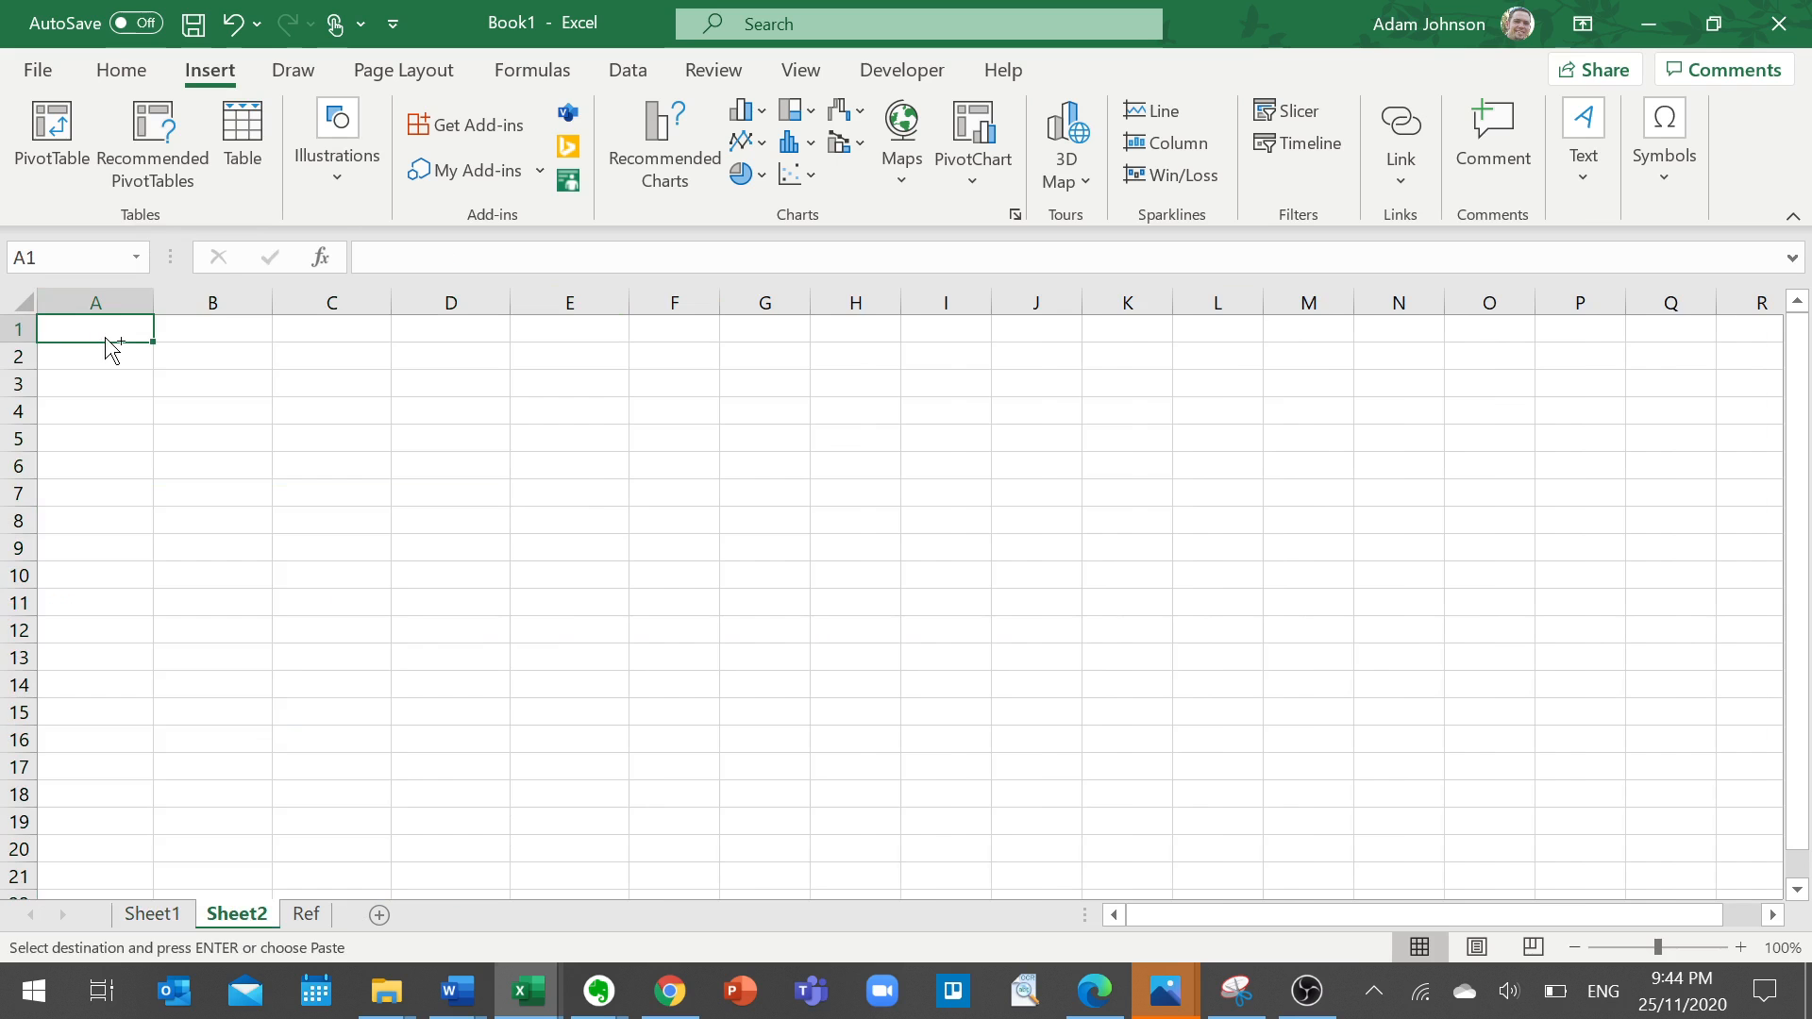
{"action": "key", "text": "Return"}
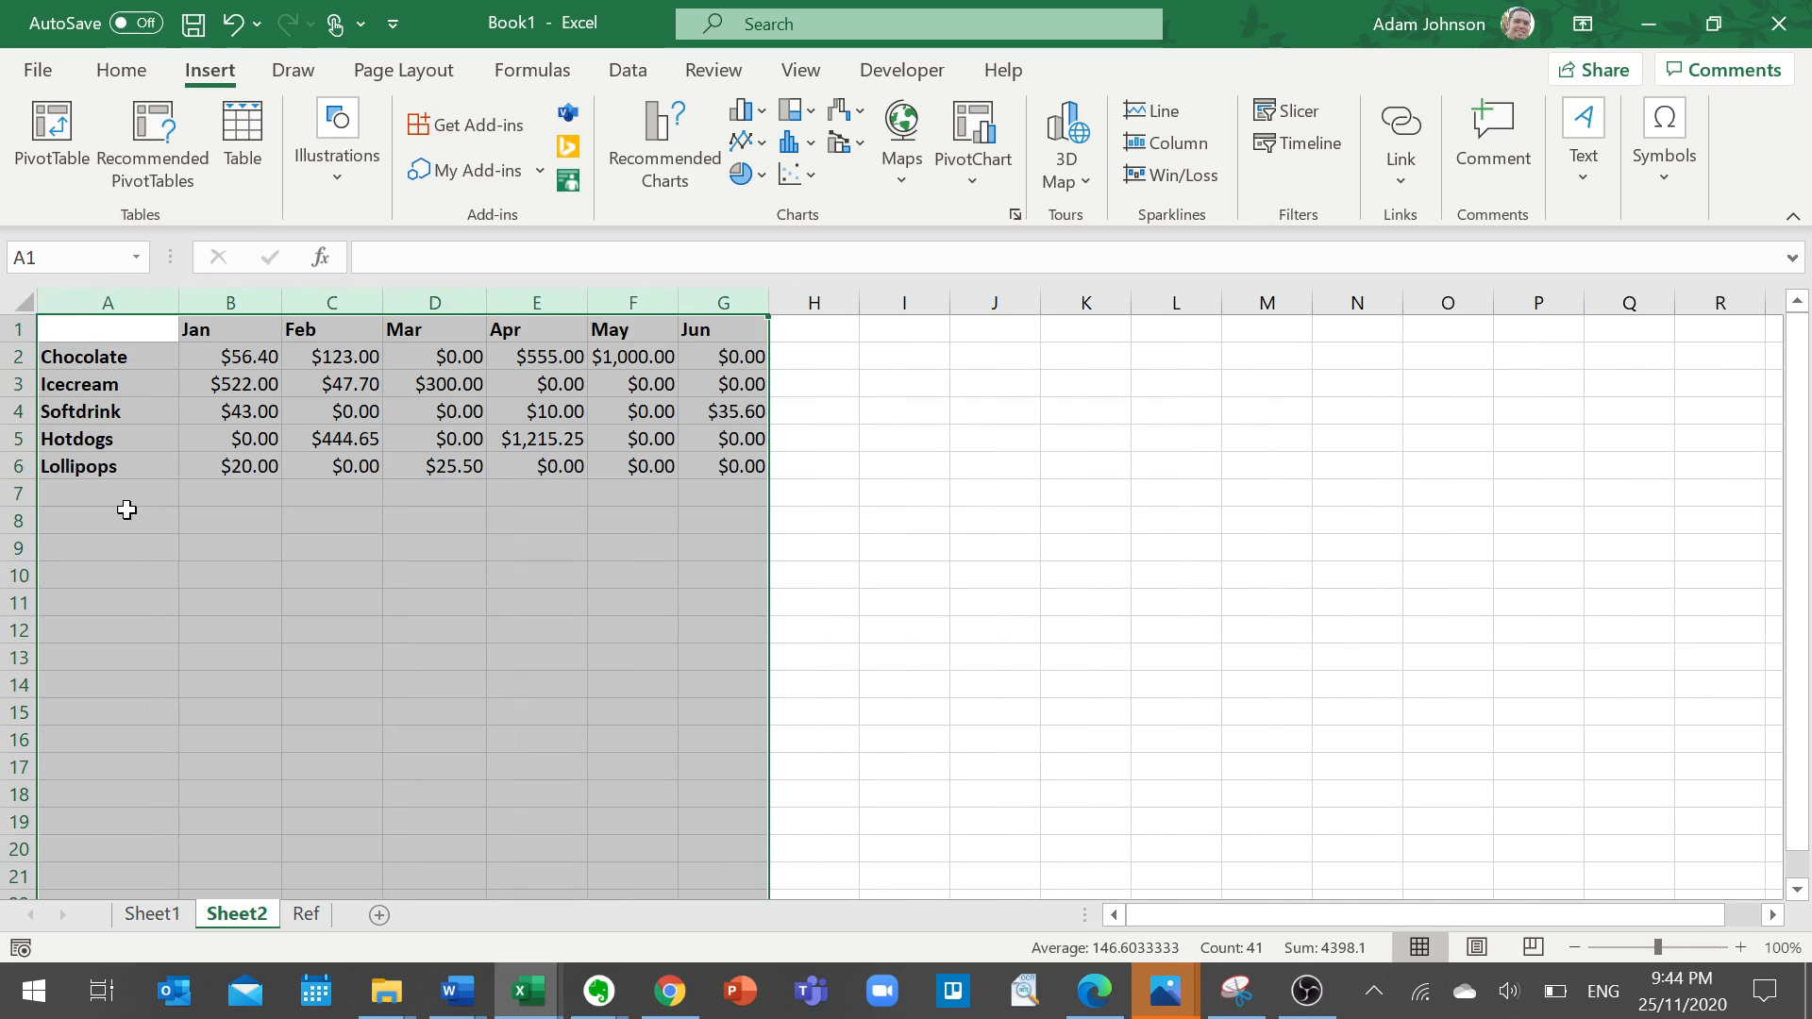
{"action": "left_click", "coordinate": [122, 495]}
{"action": "left_click", "coordinate": [134, 331]}
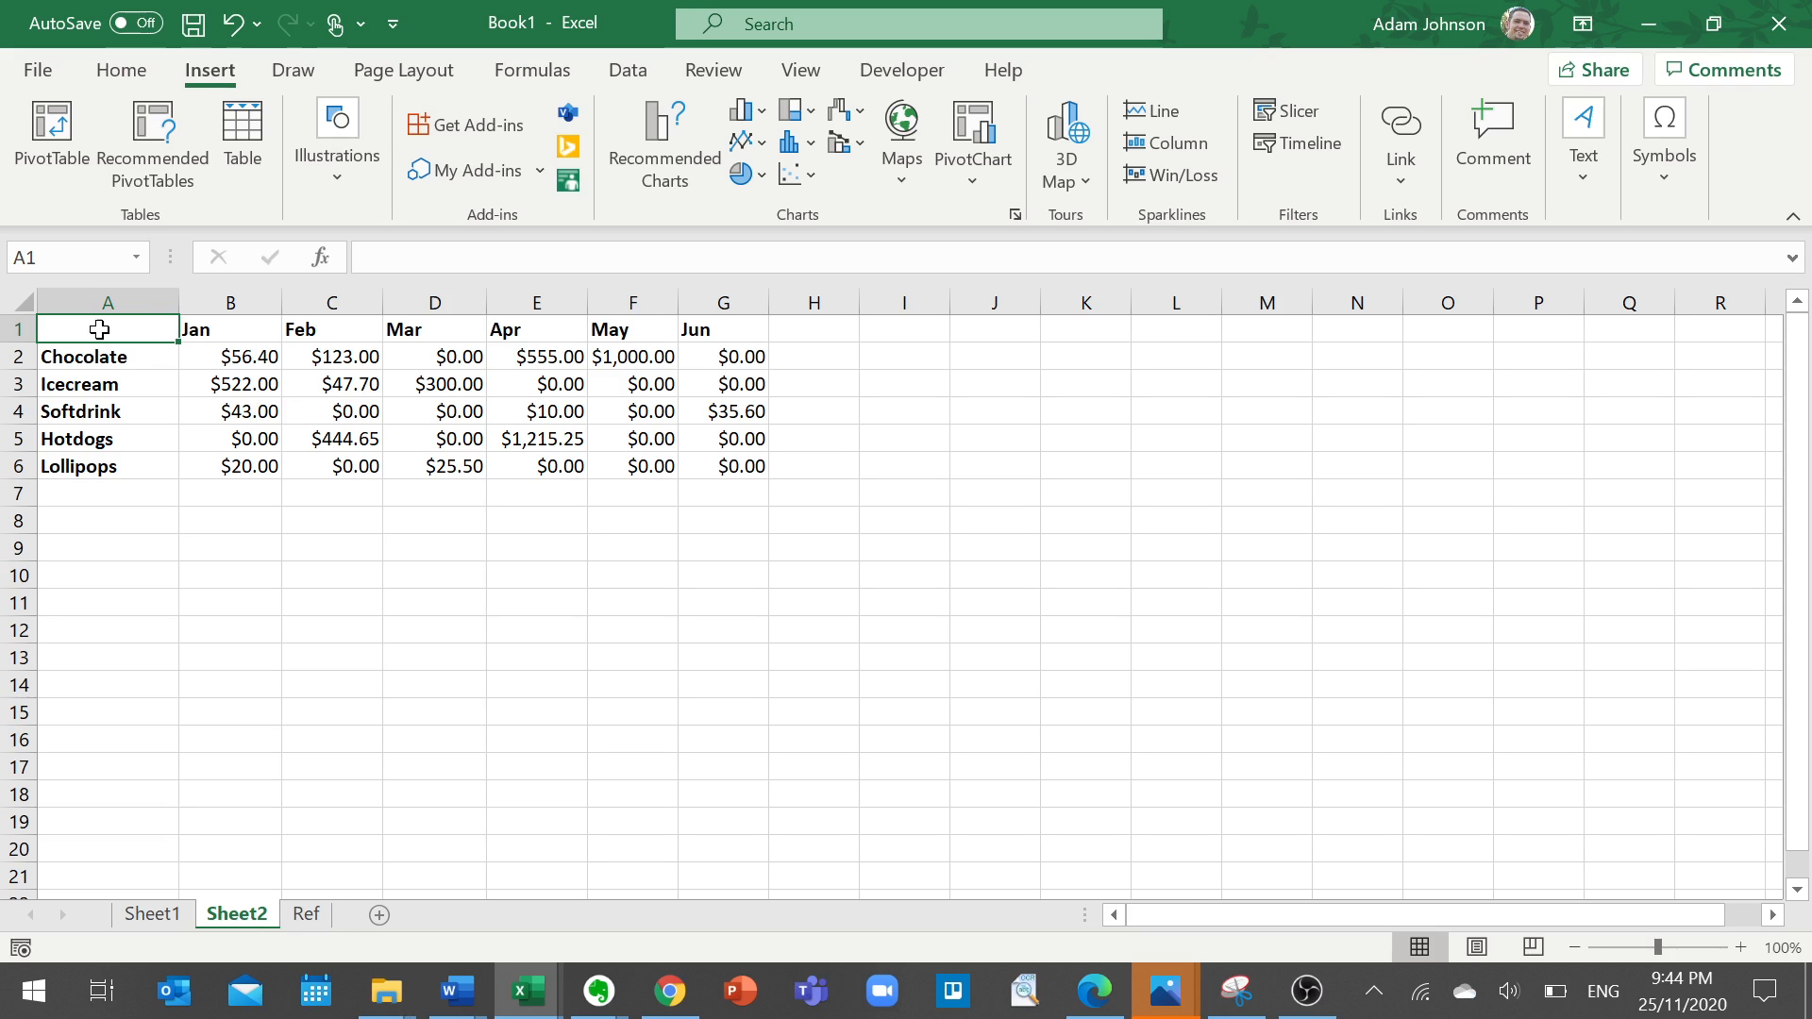
Rename Sheet2 as Summary.
{"action": "double_click", "coordinate": [237, 914]}
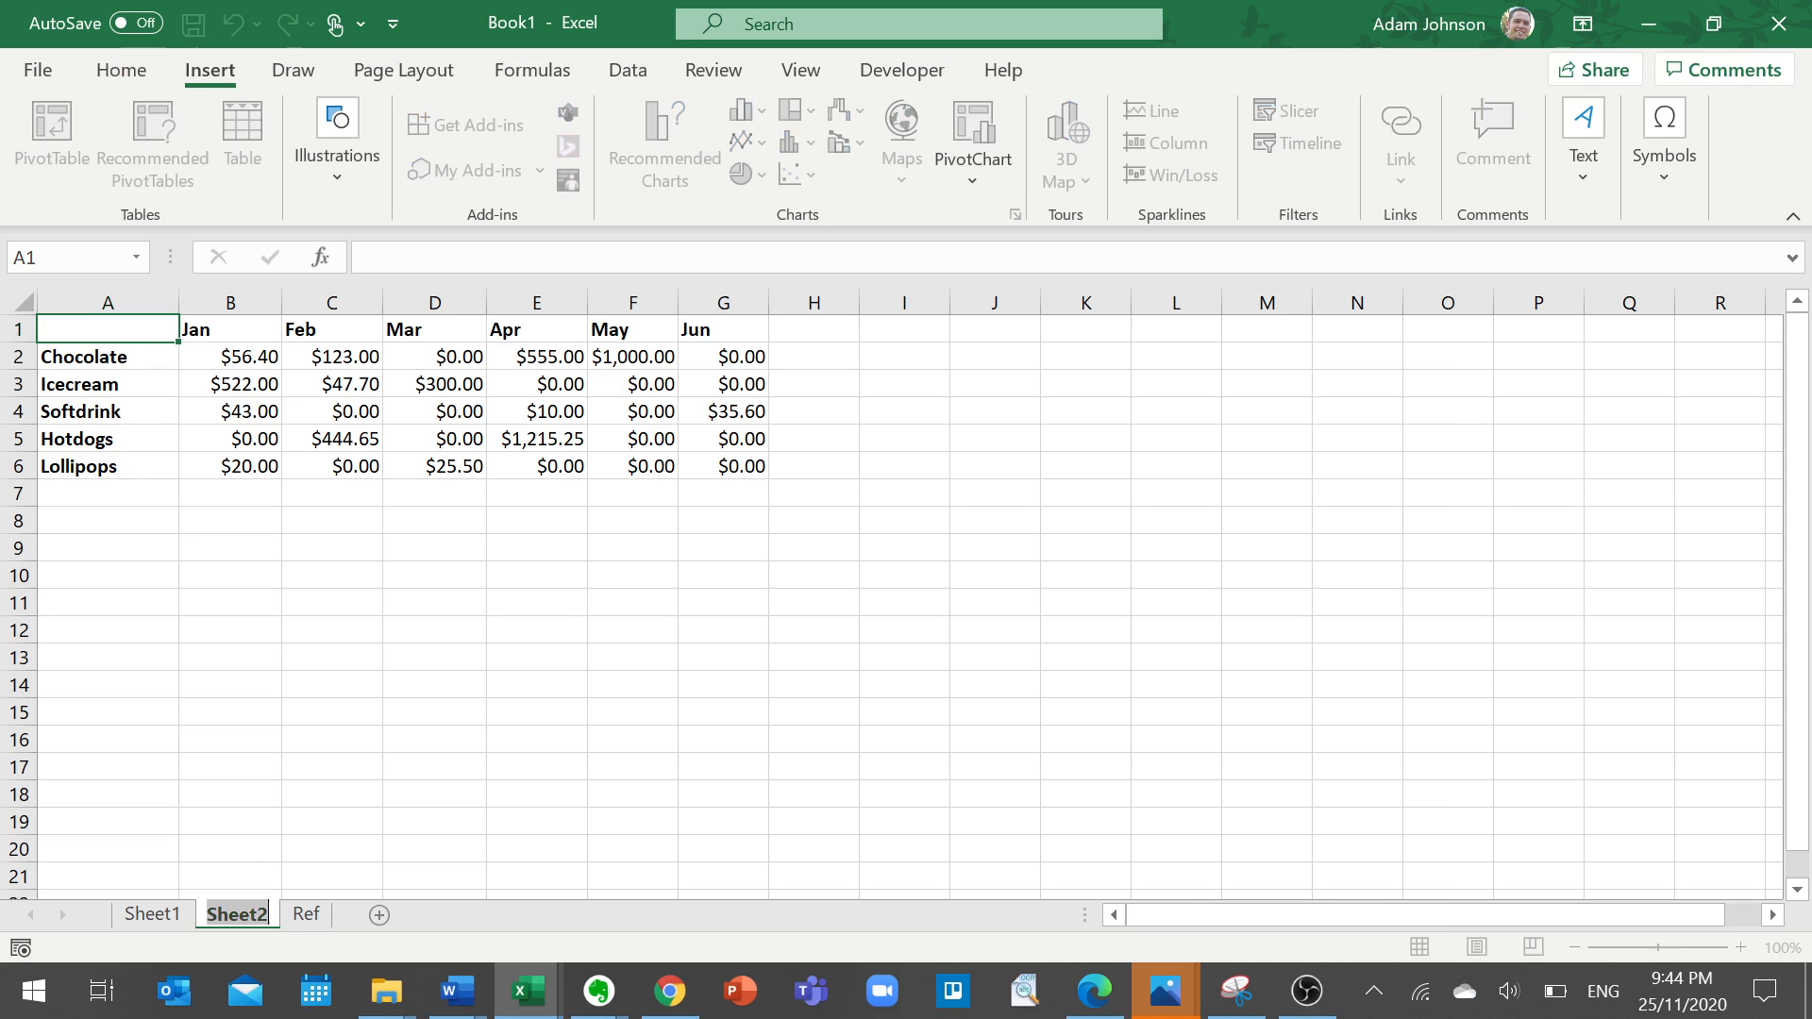
{"action": "type", "text": "Summary"}
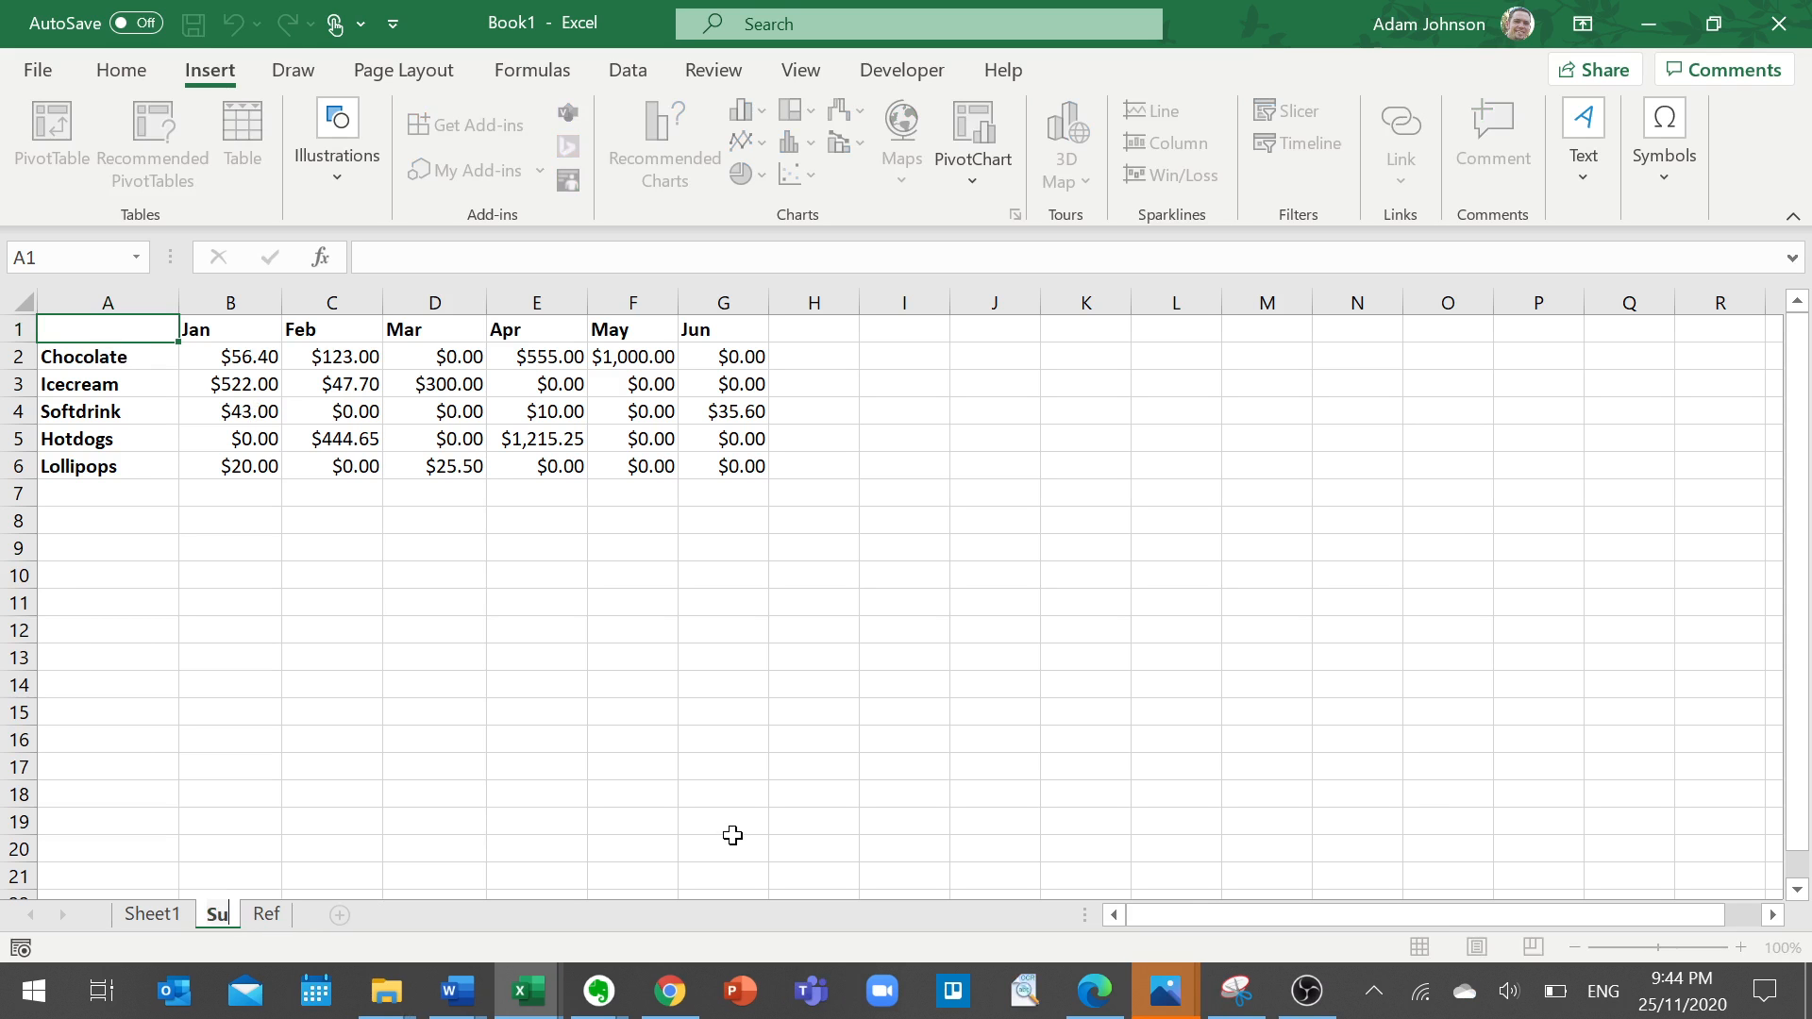
{"action": "key", "text": "Return"}
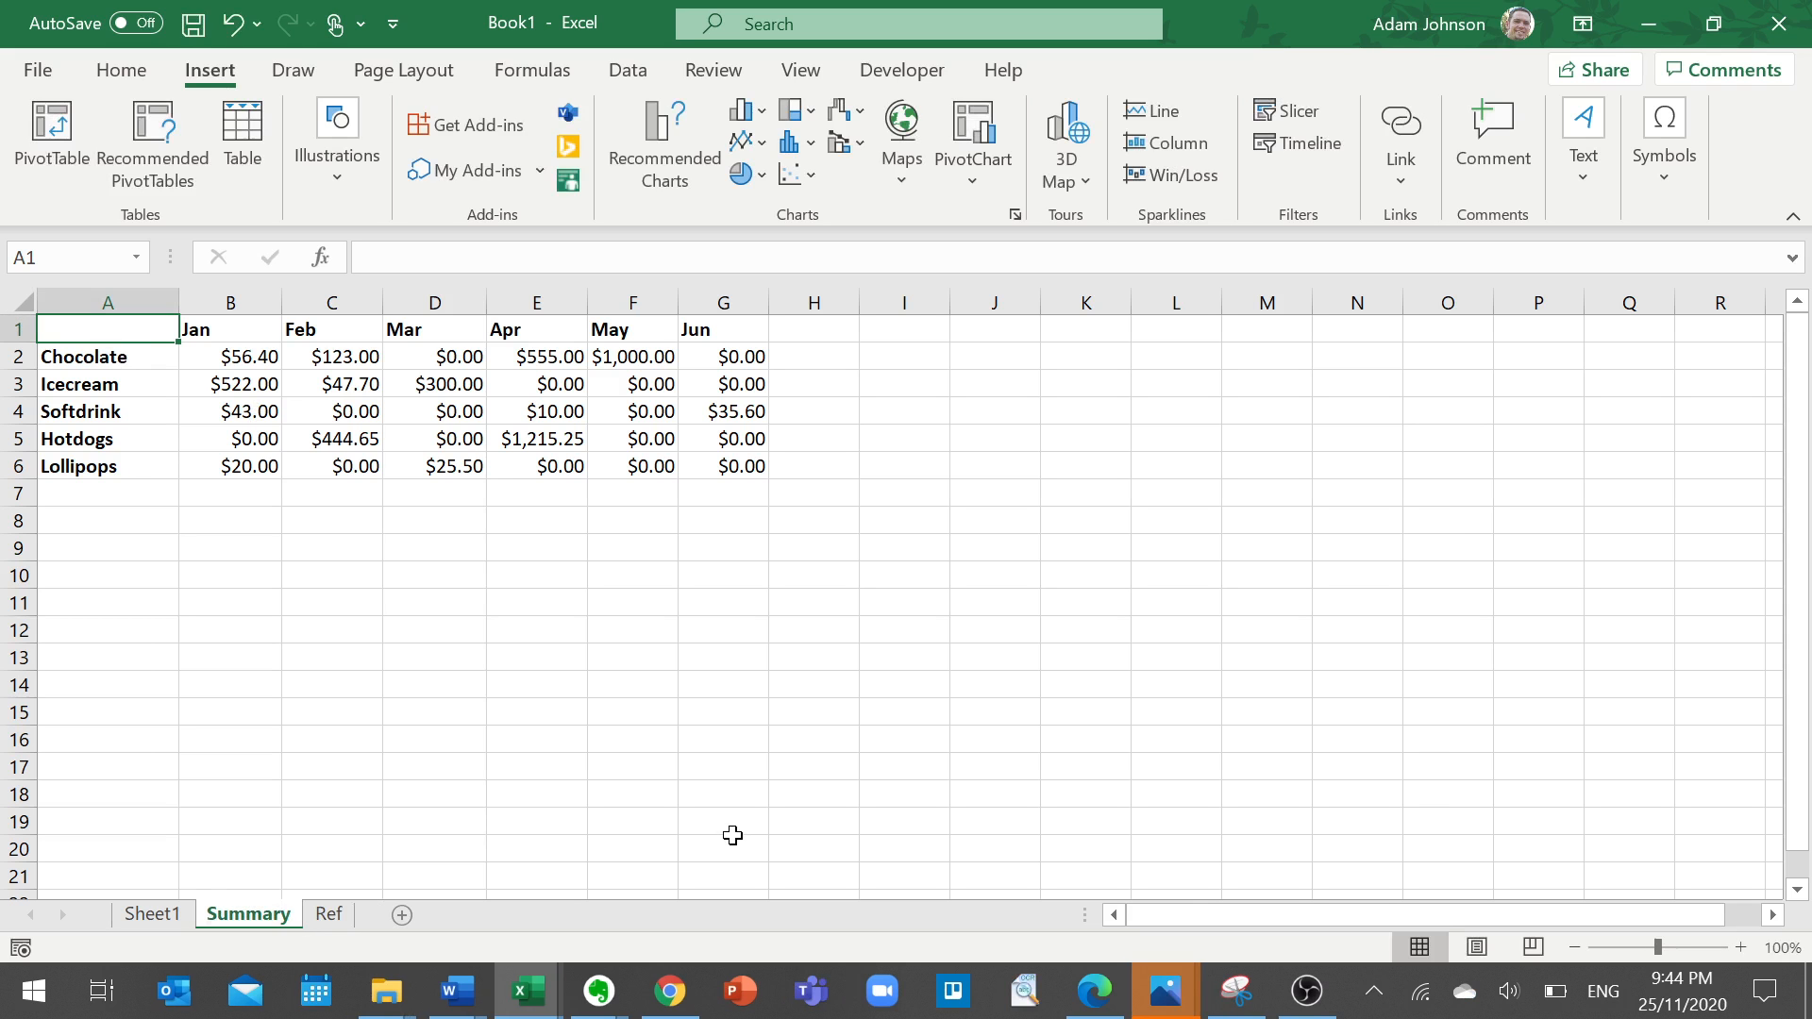
Rename Sheet1 as Data and clear the column selection beside the expense table.
{"action": "left_click", "coordinate": [161, 913]}
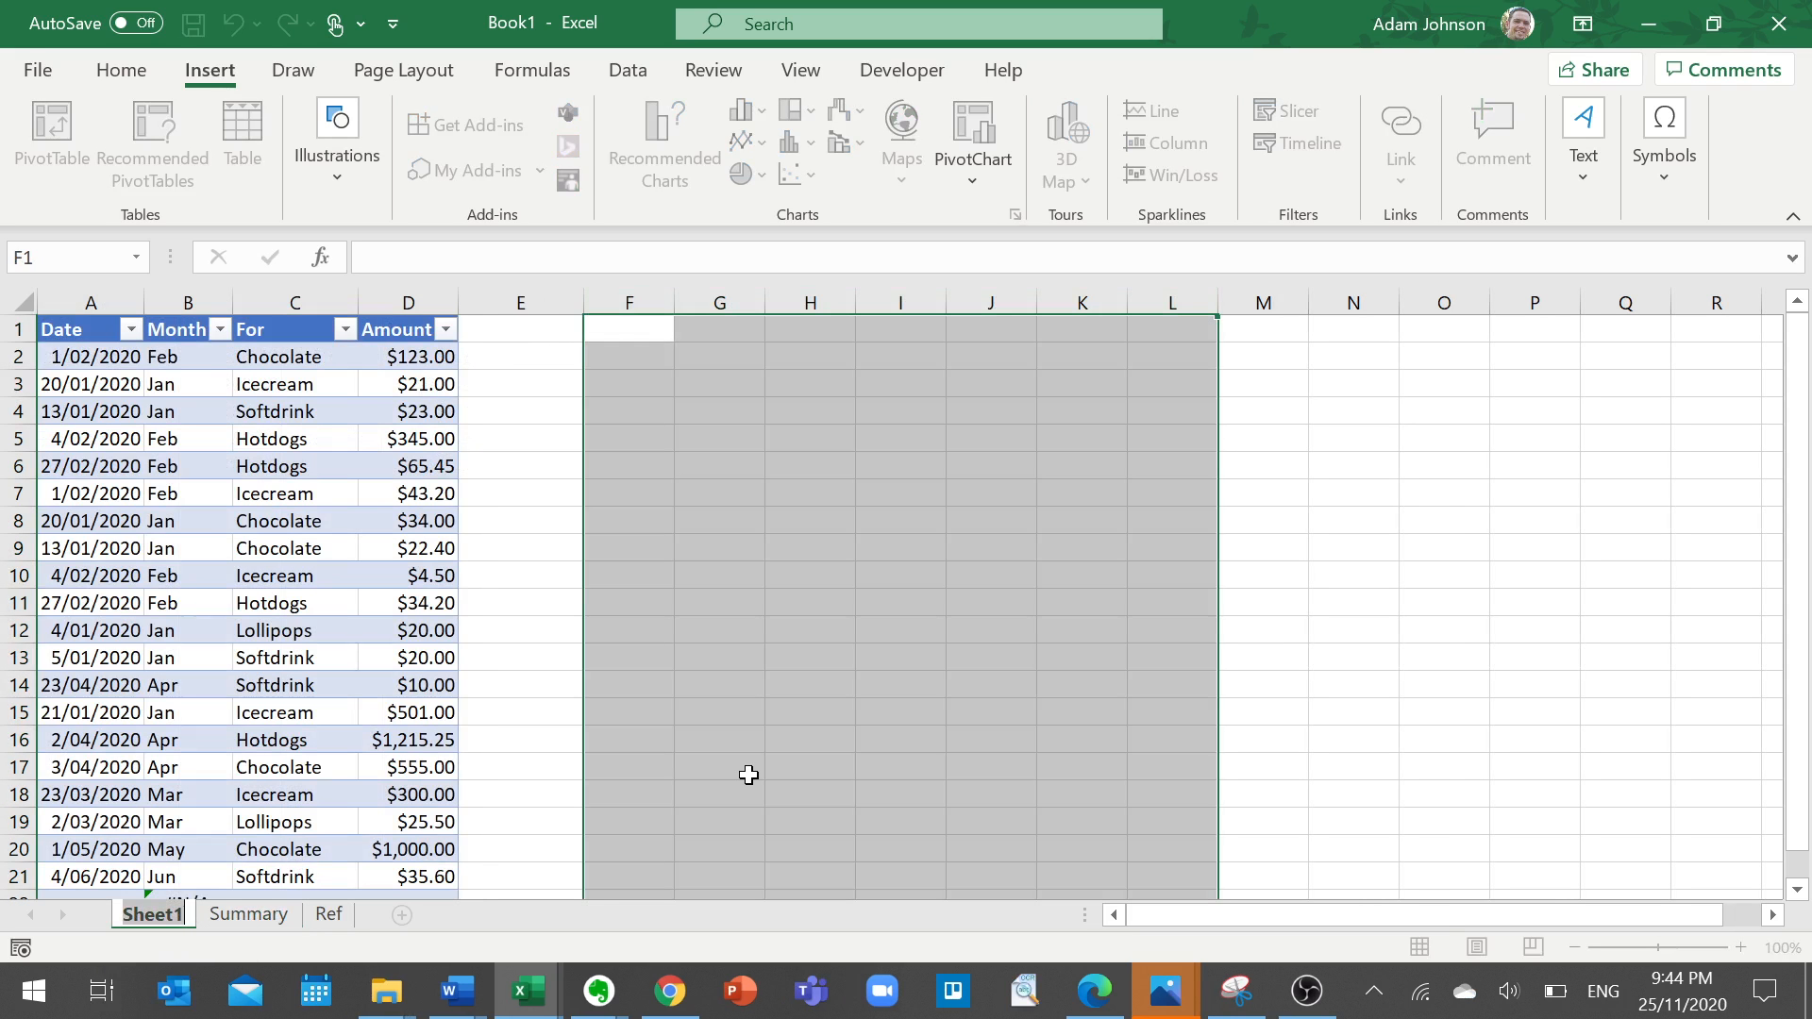
{"action": "type", "text": "Data"}
{"action": "key", "text": "Return"}
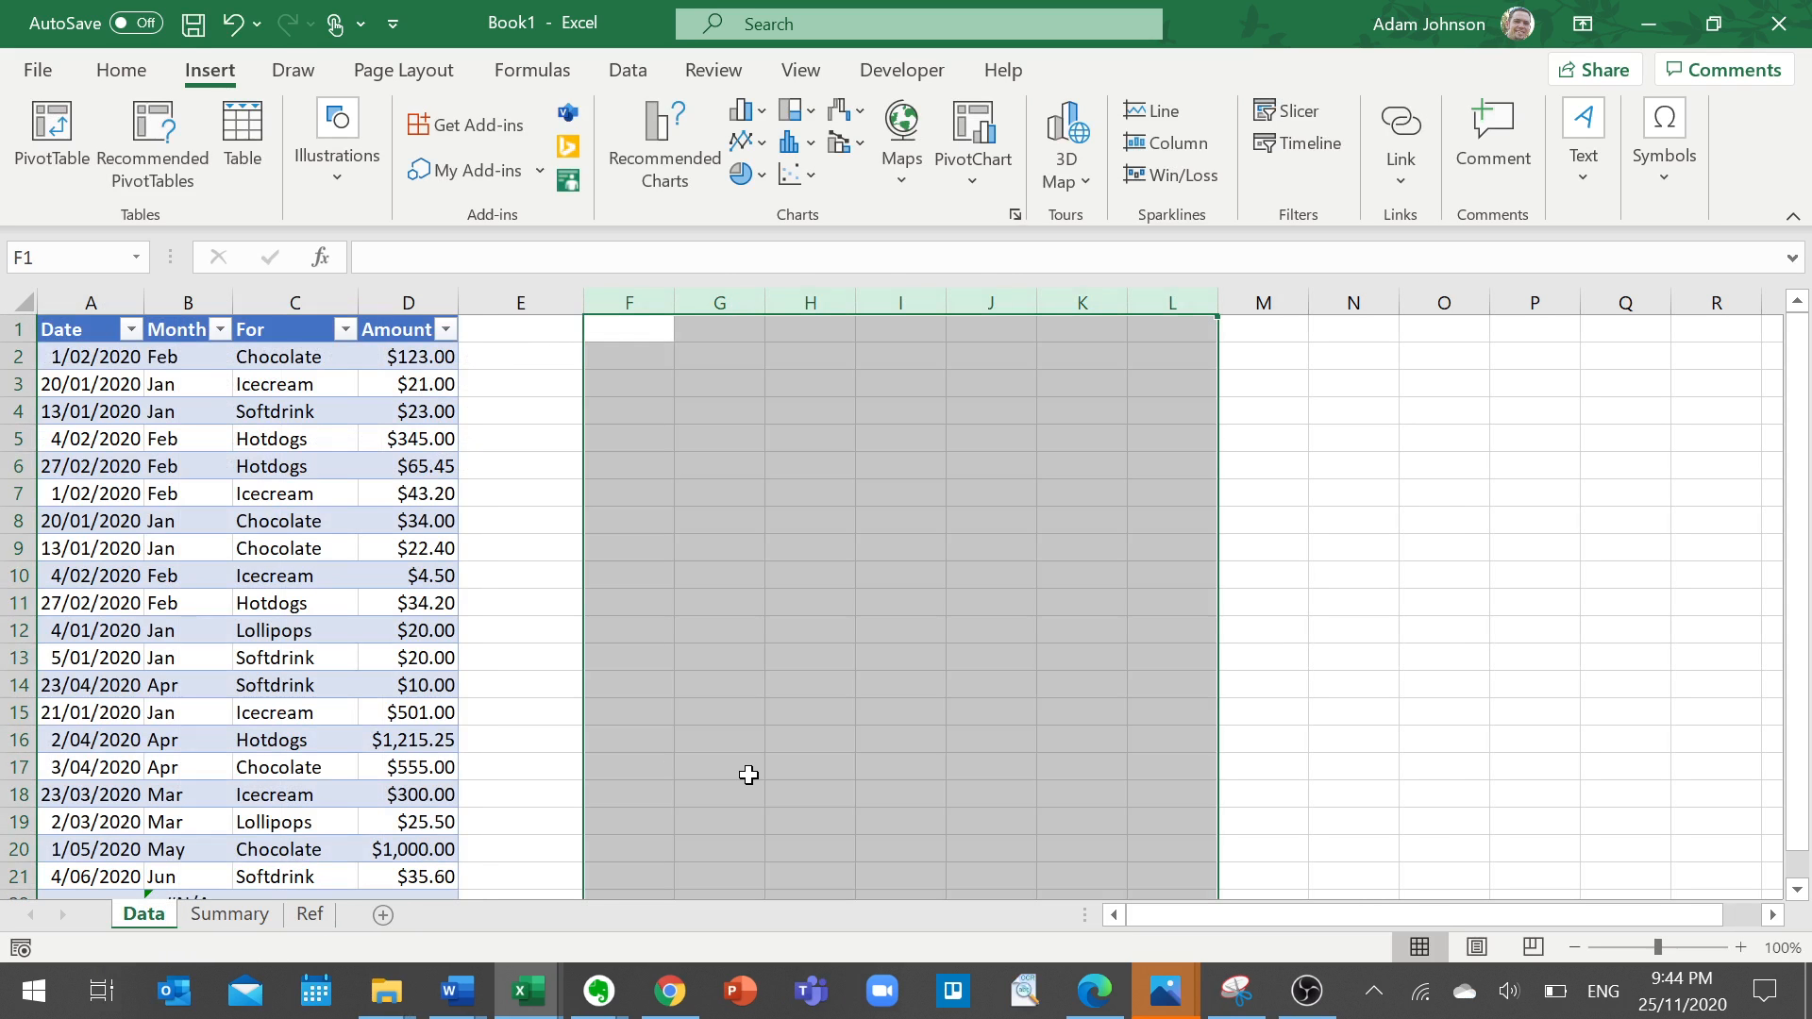
{"action": "left_click", "coordinate": [660, 427]}
{"action": "left_click", "coordinate": [596, 347]}
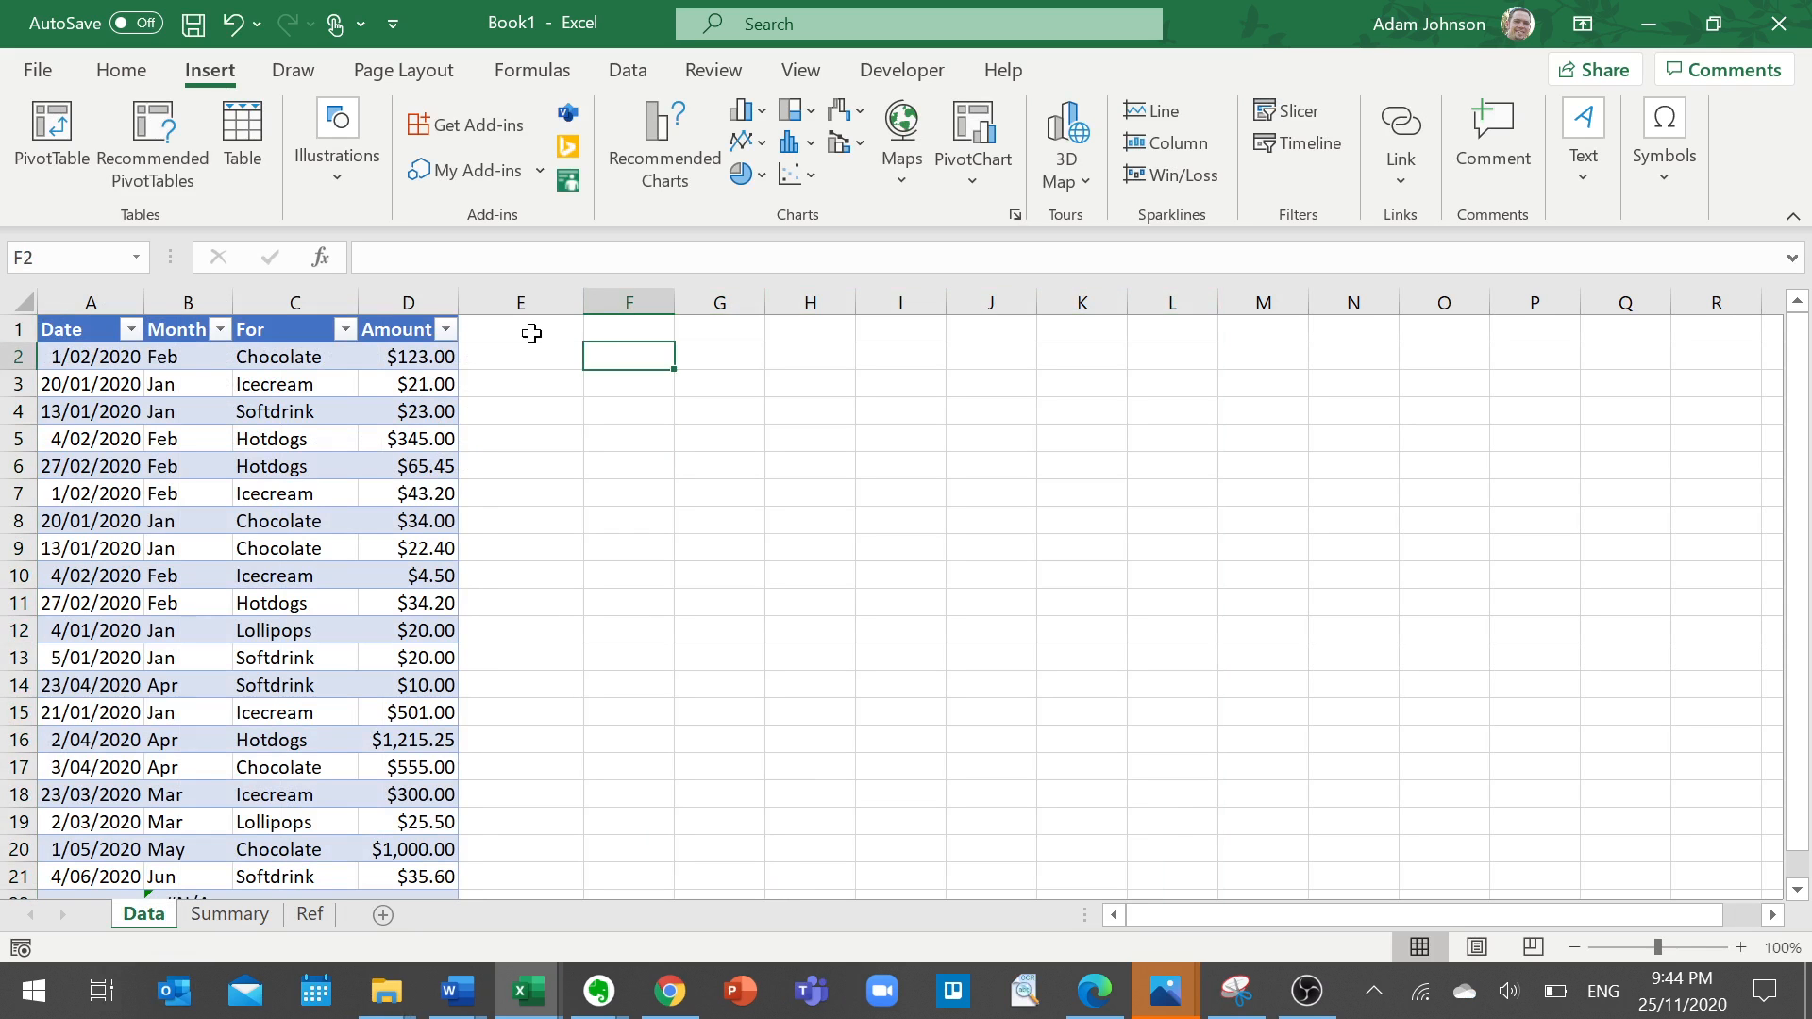
{"action": "left_click", "coordinate": [531, 333]}
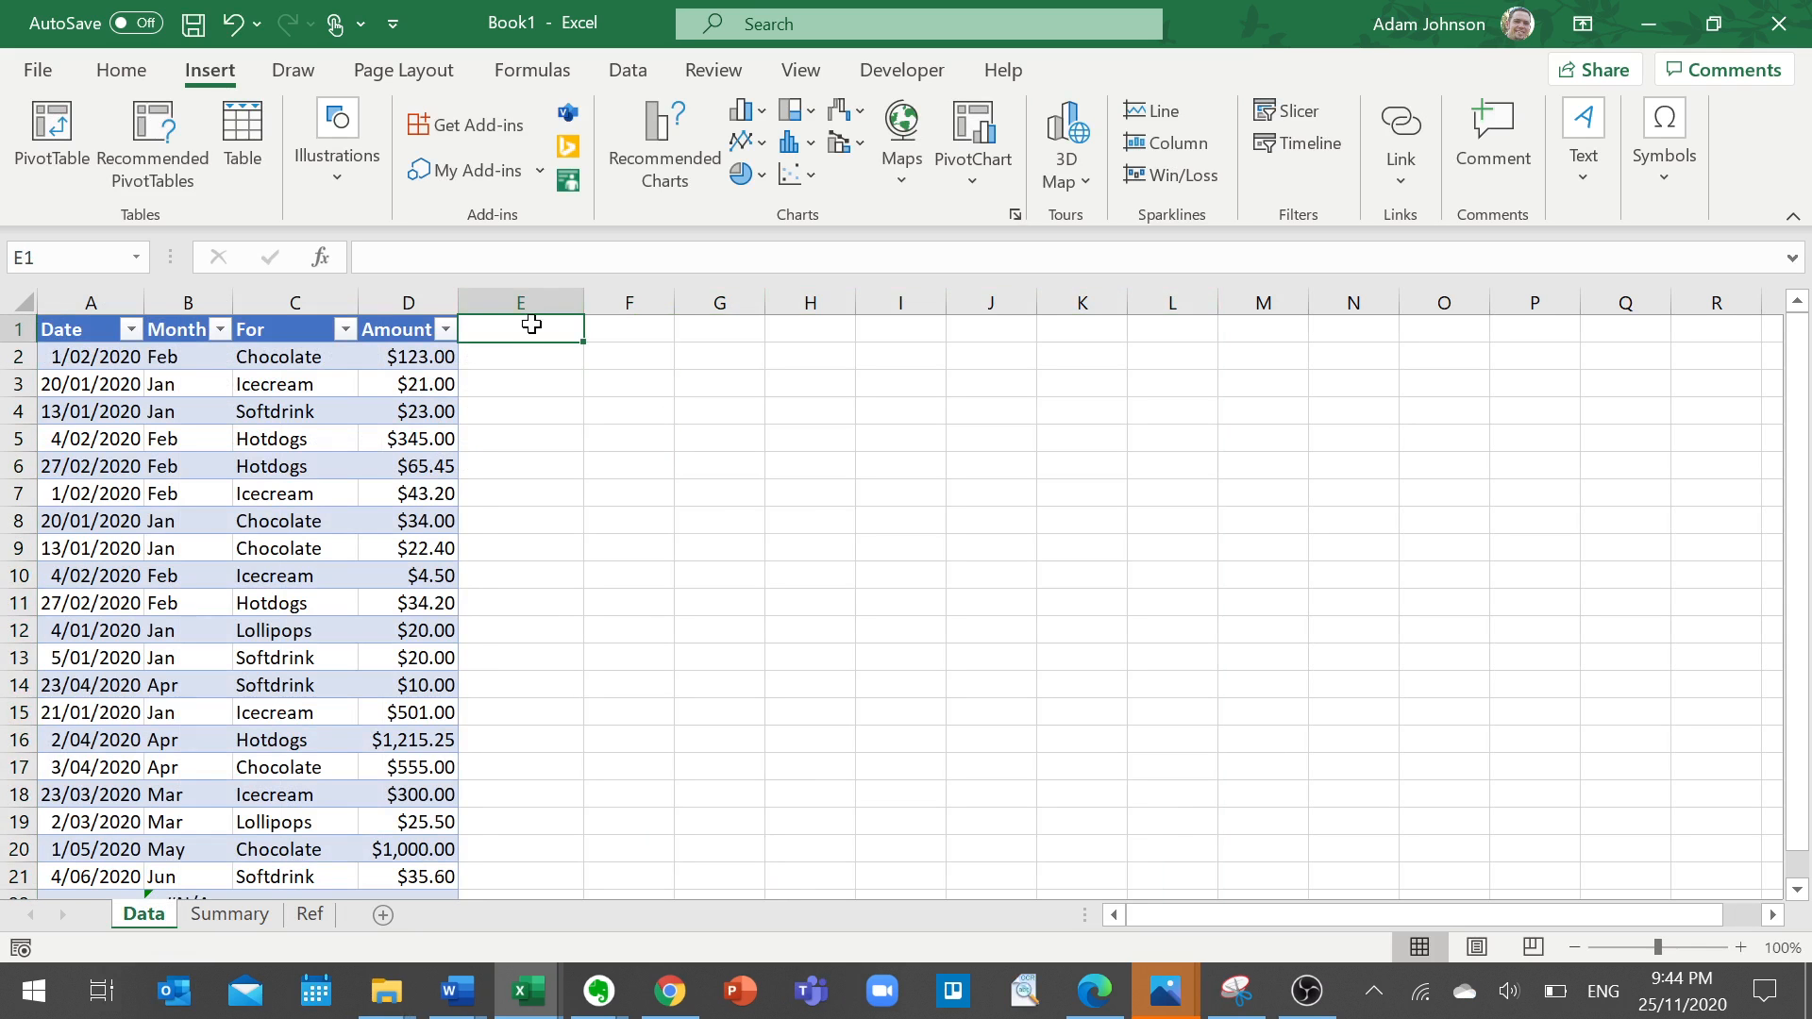
Hide the Month column of the expense table and widen the Date, For and Amount columns.
{"action": "right_click", "coordinate": [185, 298]}
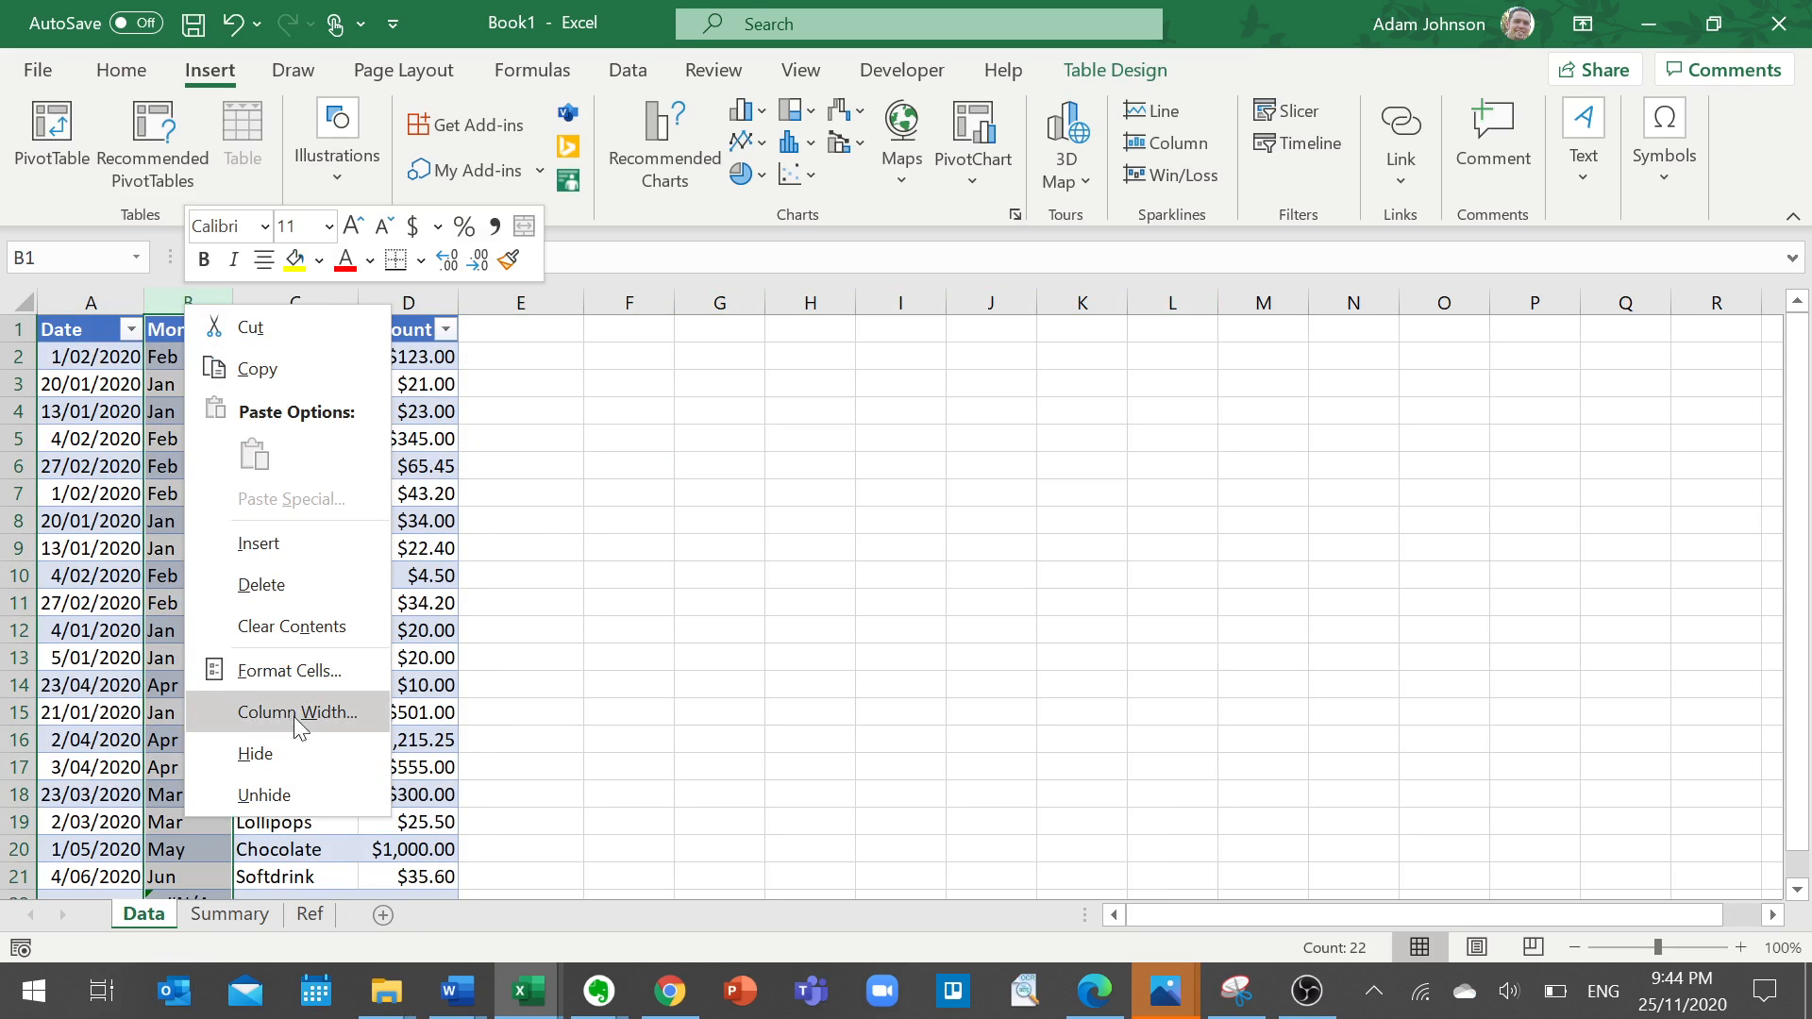
{"action": "left_click", "coordinate": [283, 752]}
{"action": "left_click", "coordinate": [205, 366]}
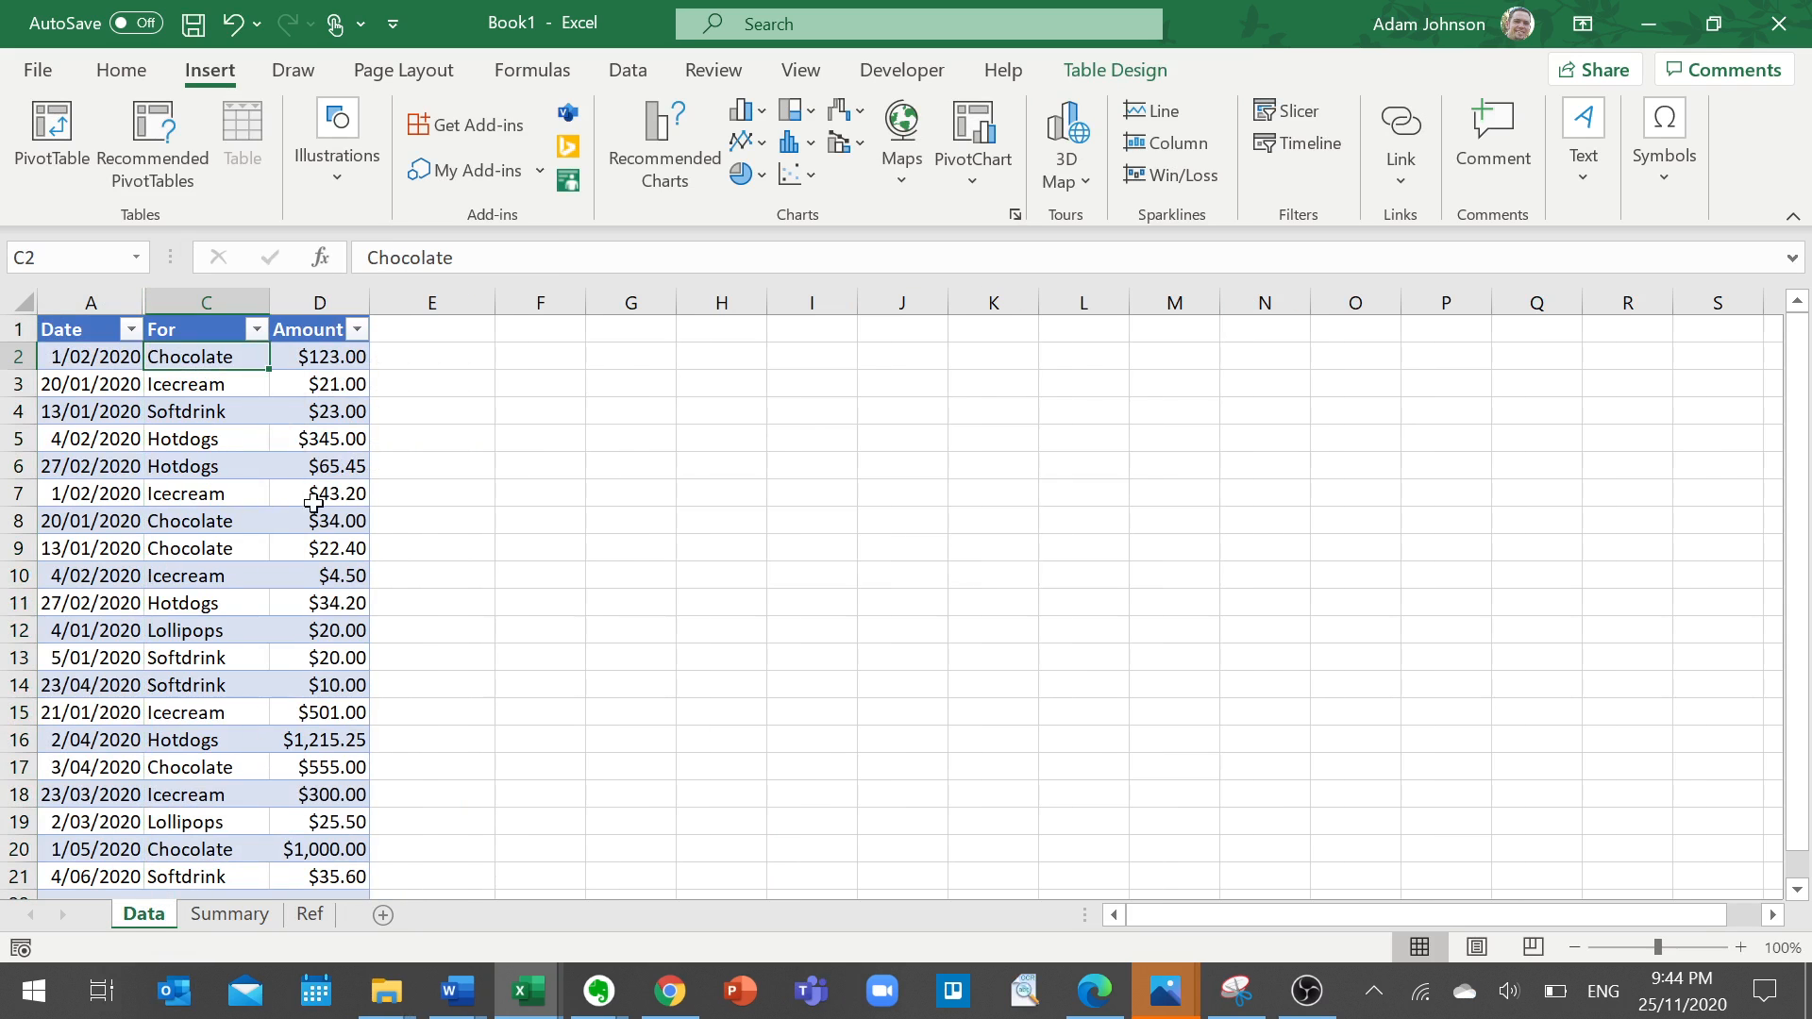
{"action": "left_click_drag", "start_coordinate": [143, 300], "coordinate": [164, 300]}
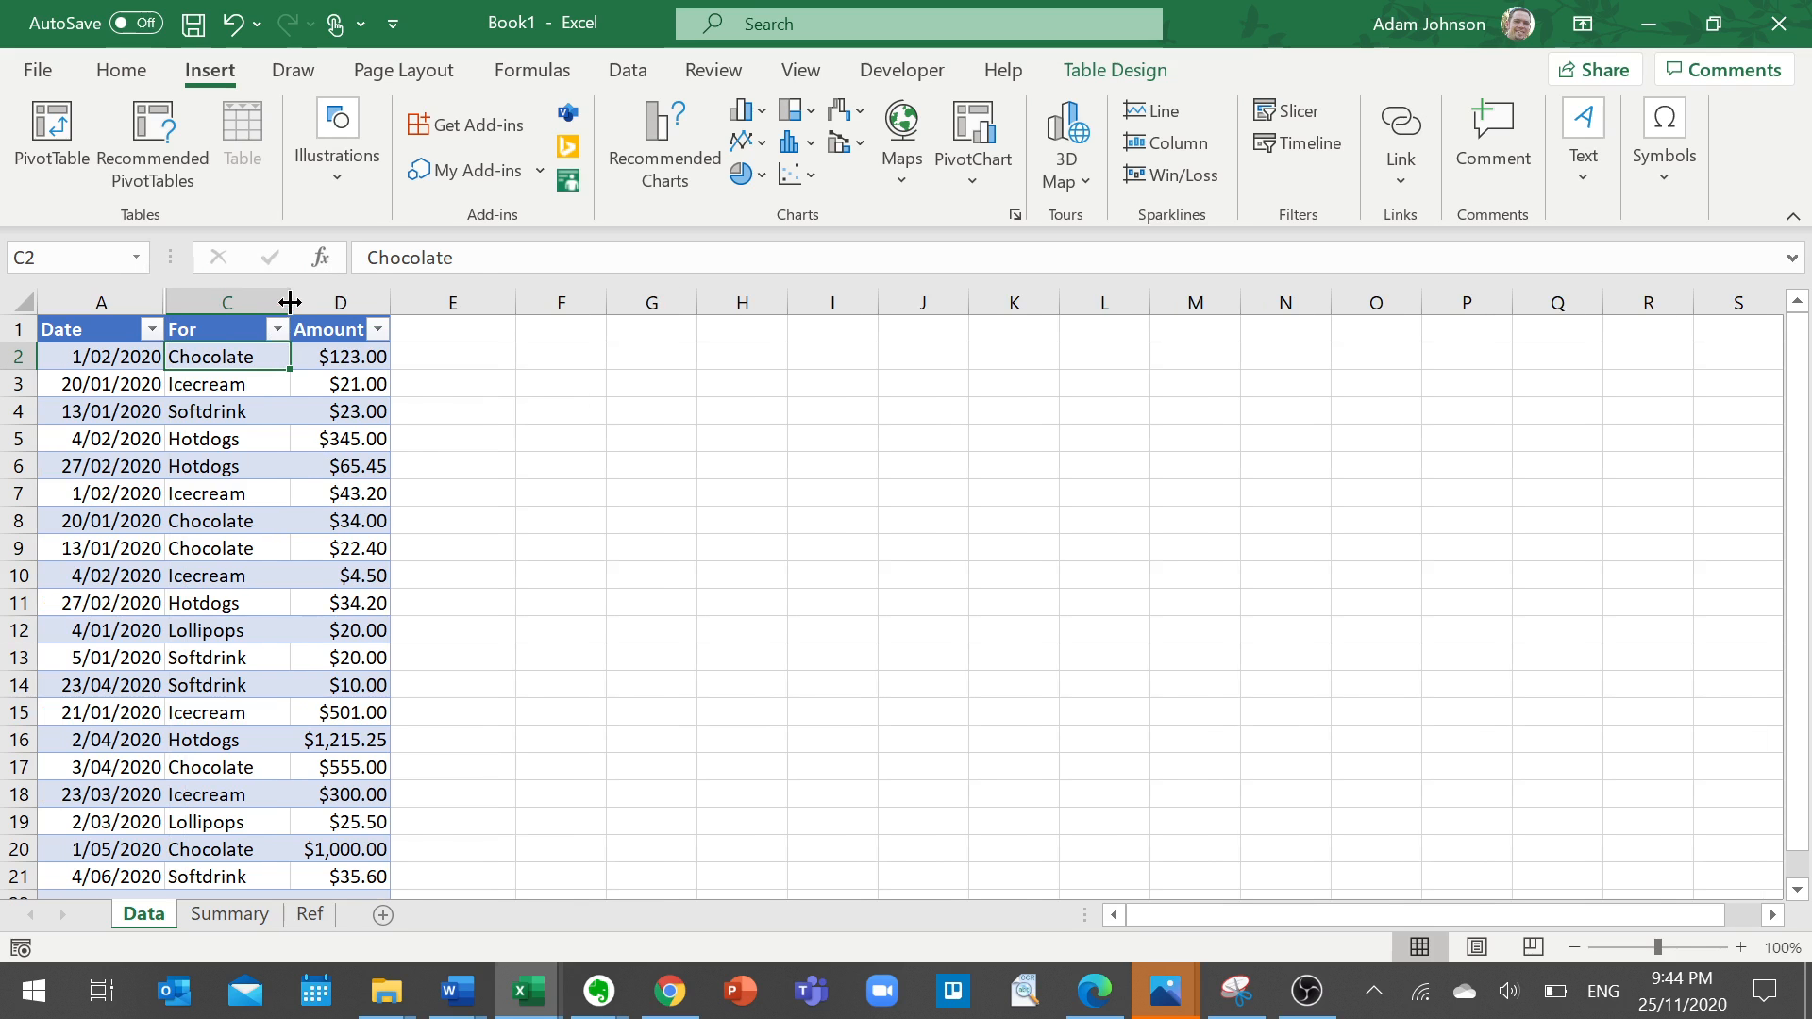
{"action": "left_click_drag", "start_coordinate": [289, 302], "coordinate": [449, 302]}
Fill the table's empty last row with date 3/1, Icecream and amount 400, and check the Jan Icecream total in Summary.
{"action": "scroll", "coordinate": [446, 628], "scroll_direction": "down", "scroll_amount": 4}
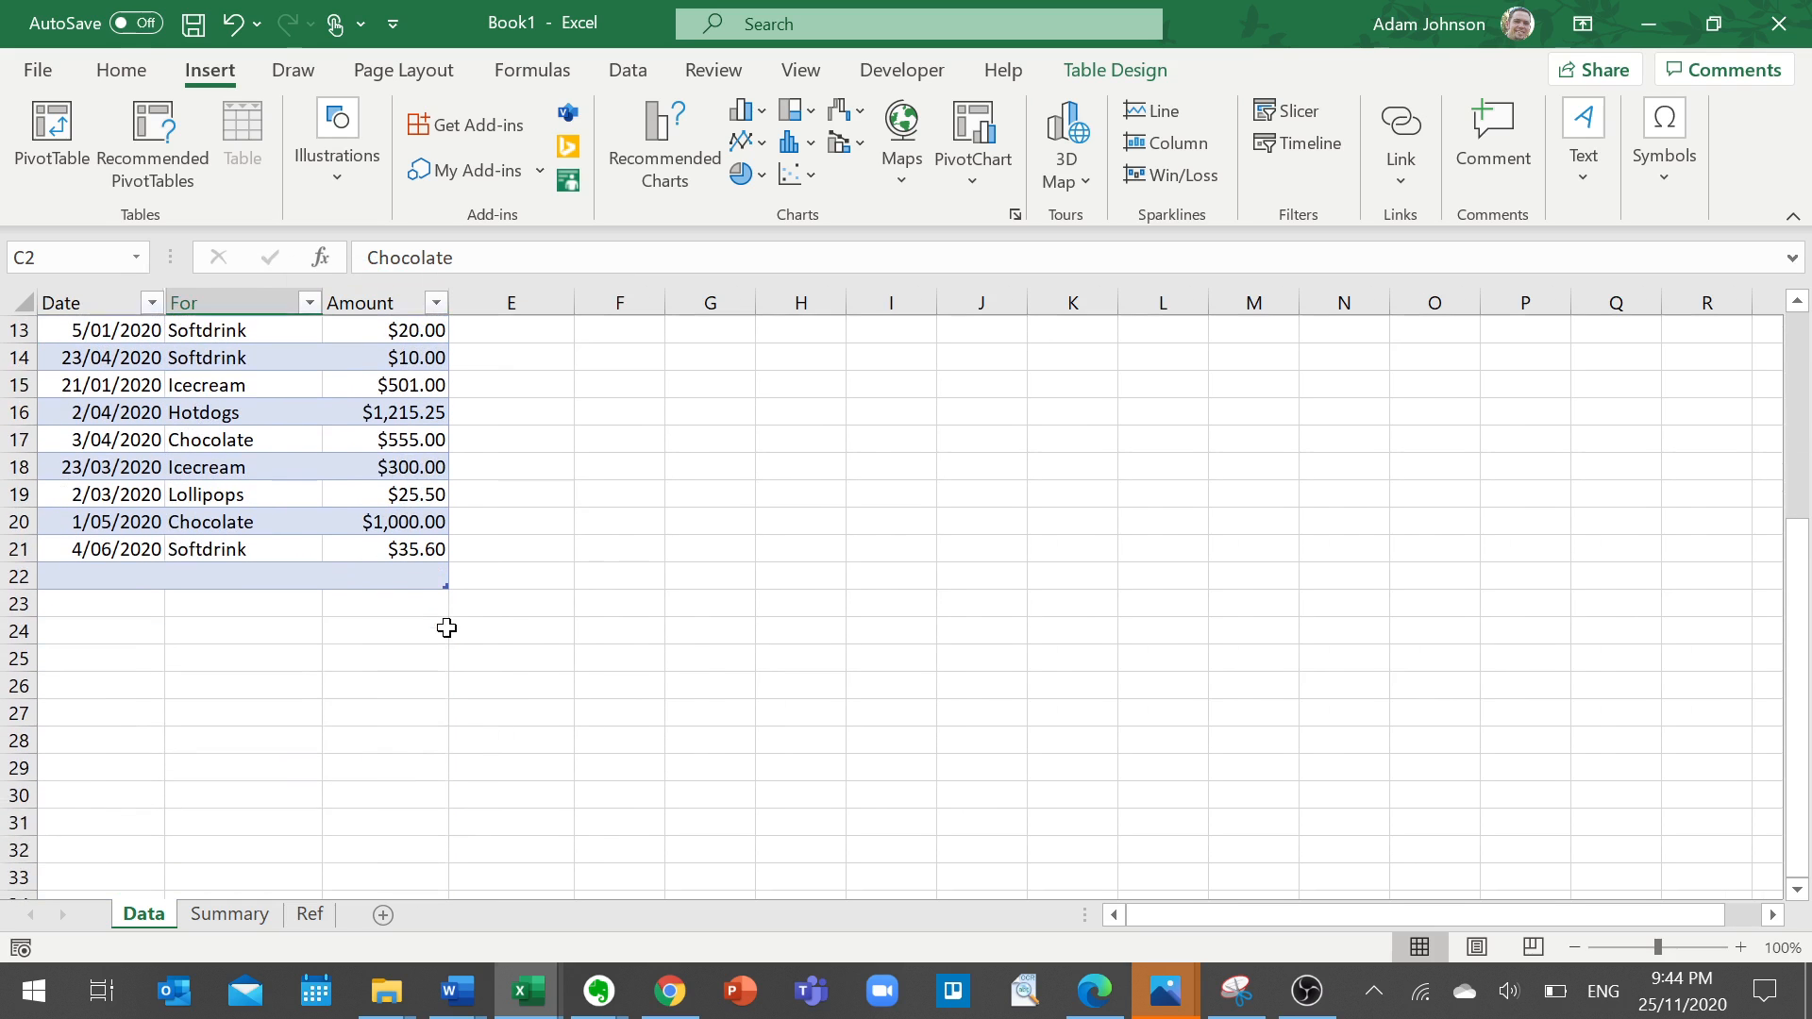
{"action": "left_click", "coordinate": [106, 573]}
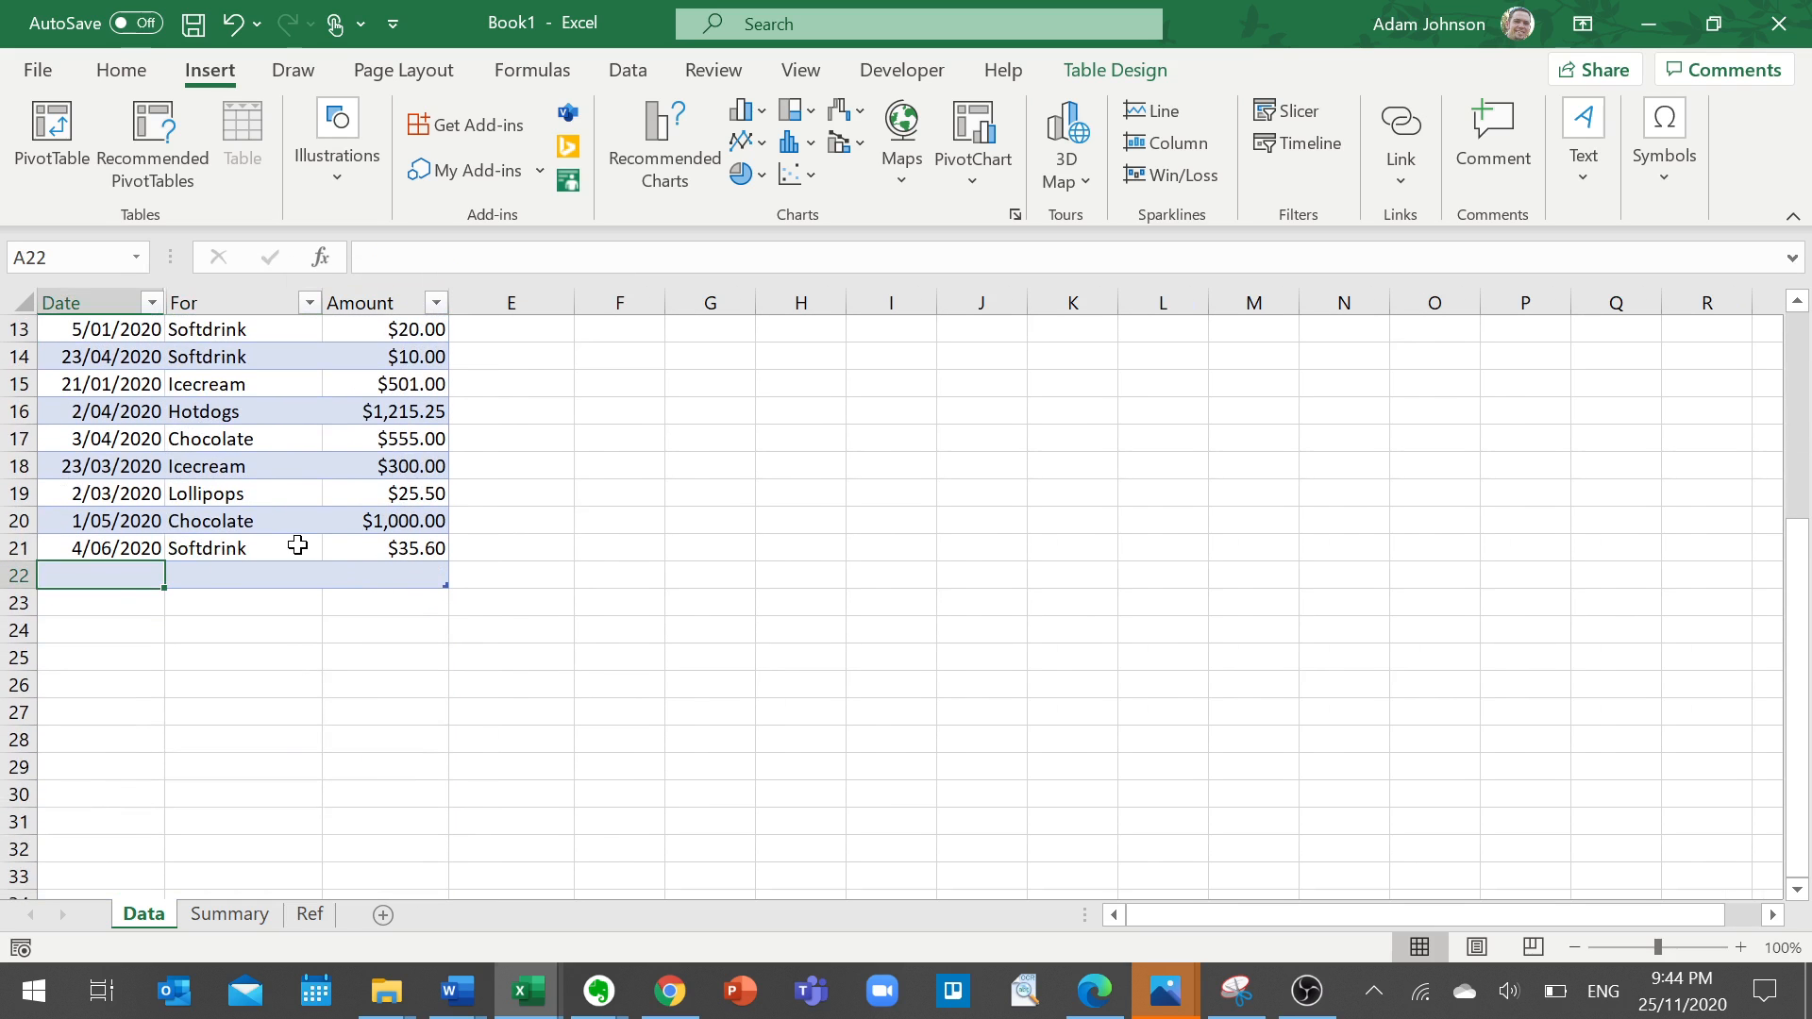
{"action": "type", "text": "3/1"}
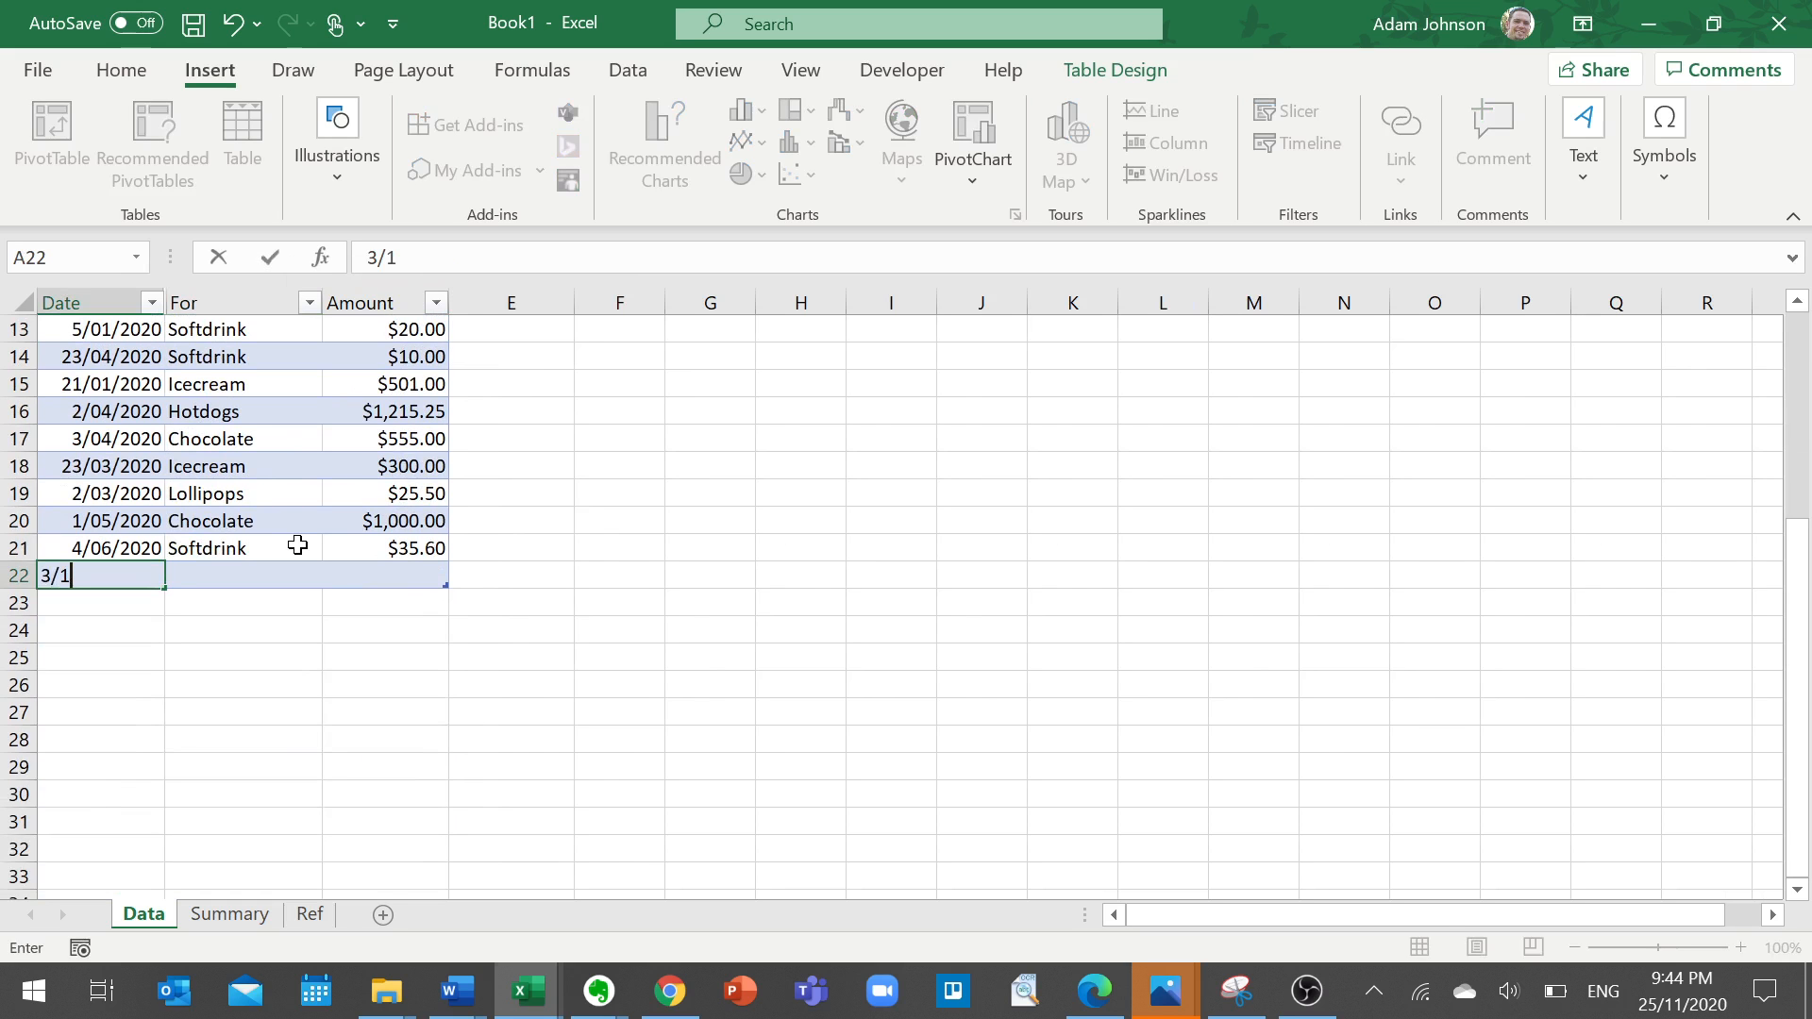
{"action": "key", "text": "Tab"}
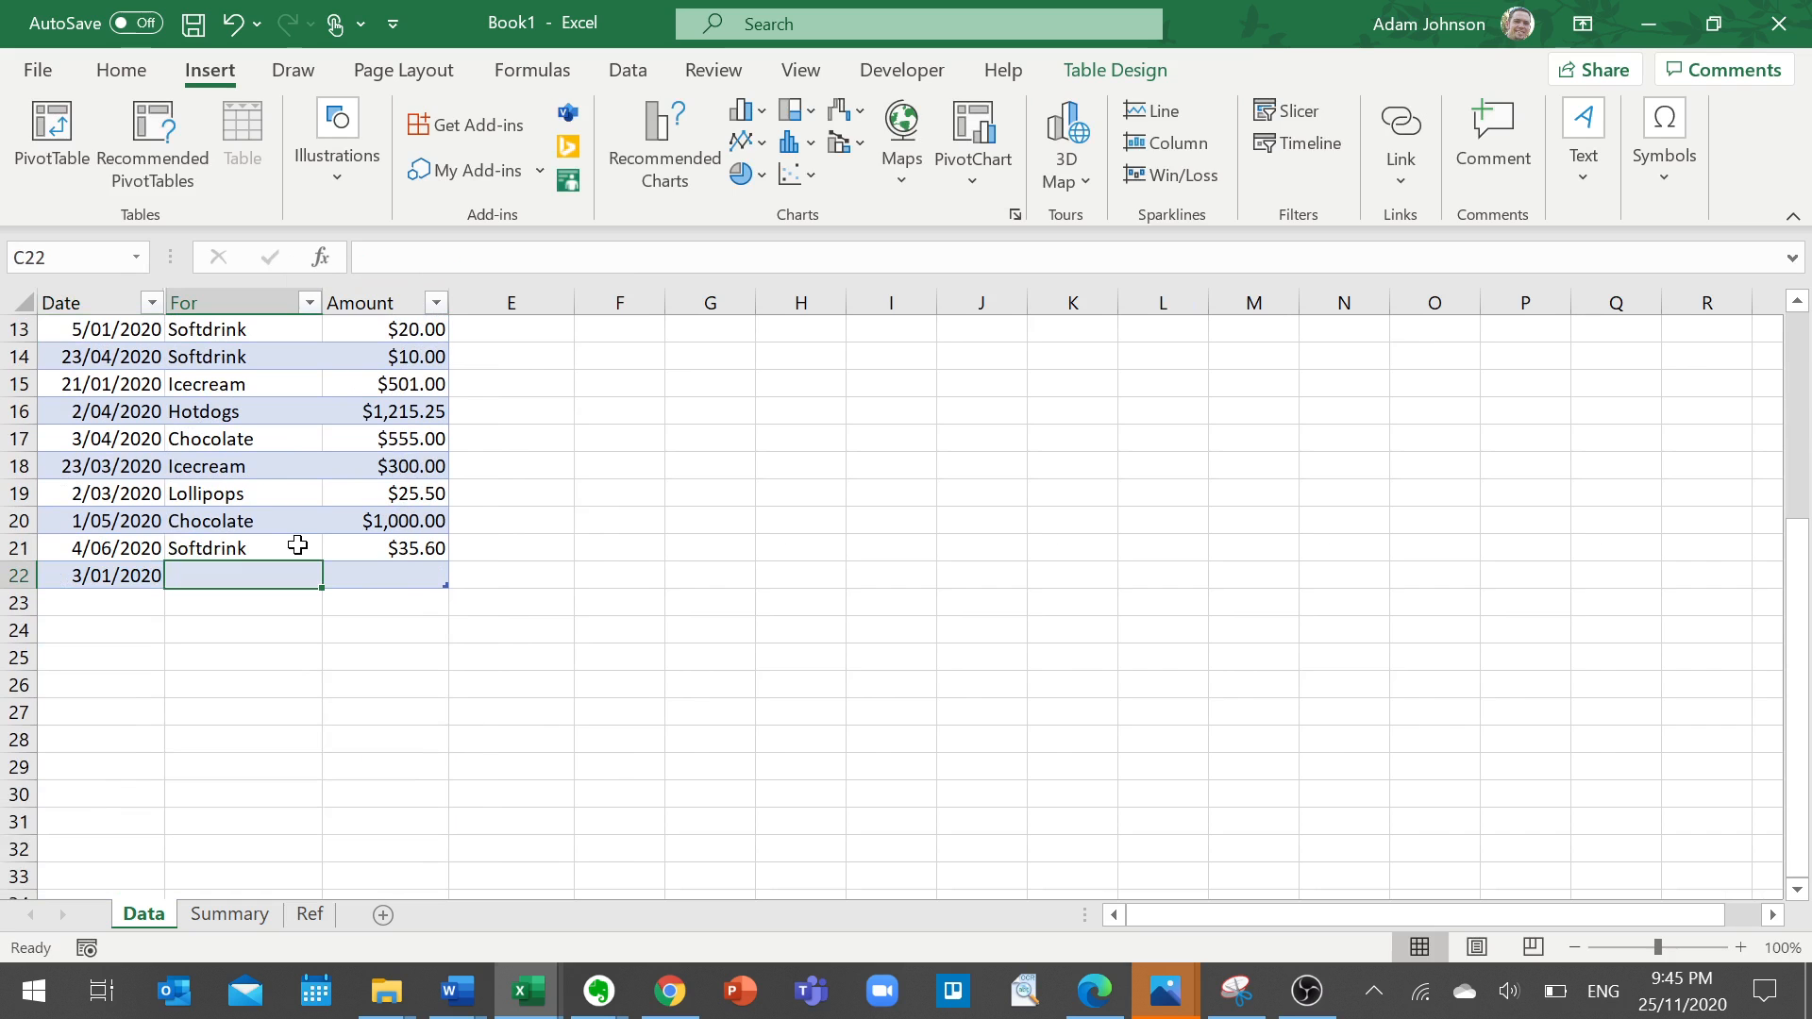
{"action": "type", "text": "Icecream"}
{"action": "key", "text": "Tab"}
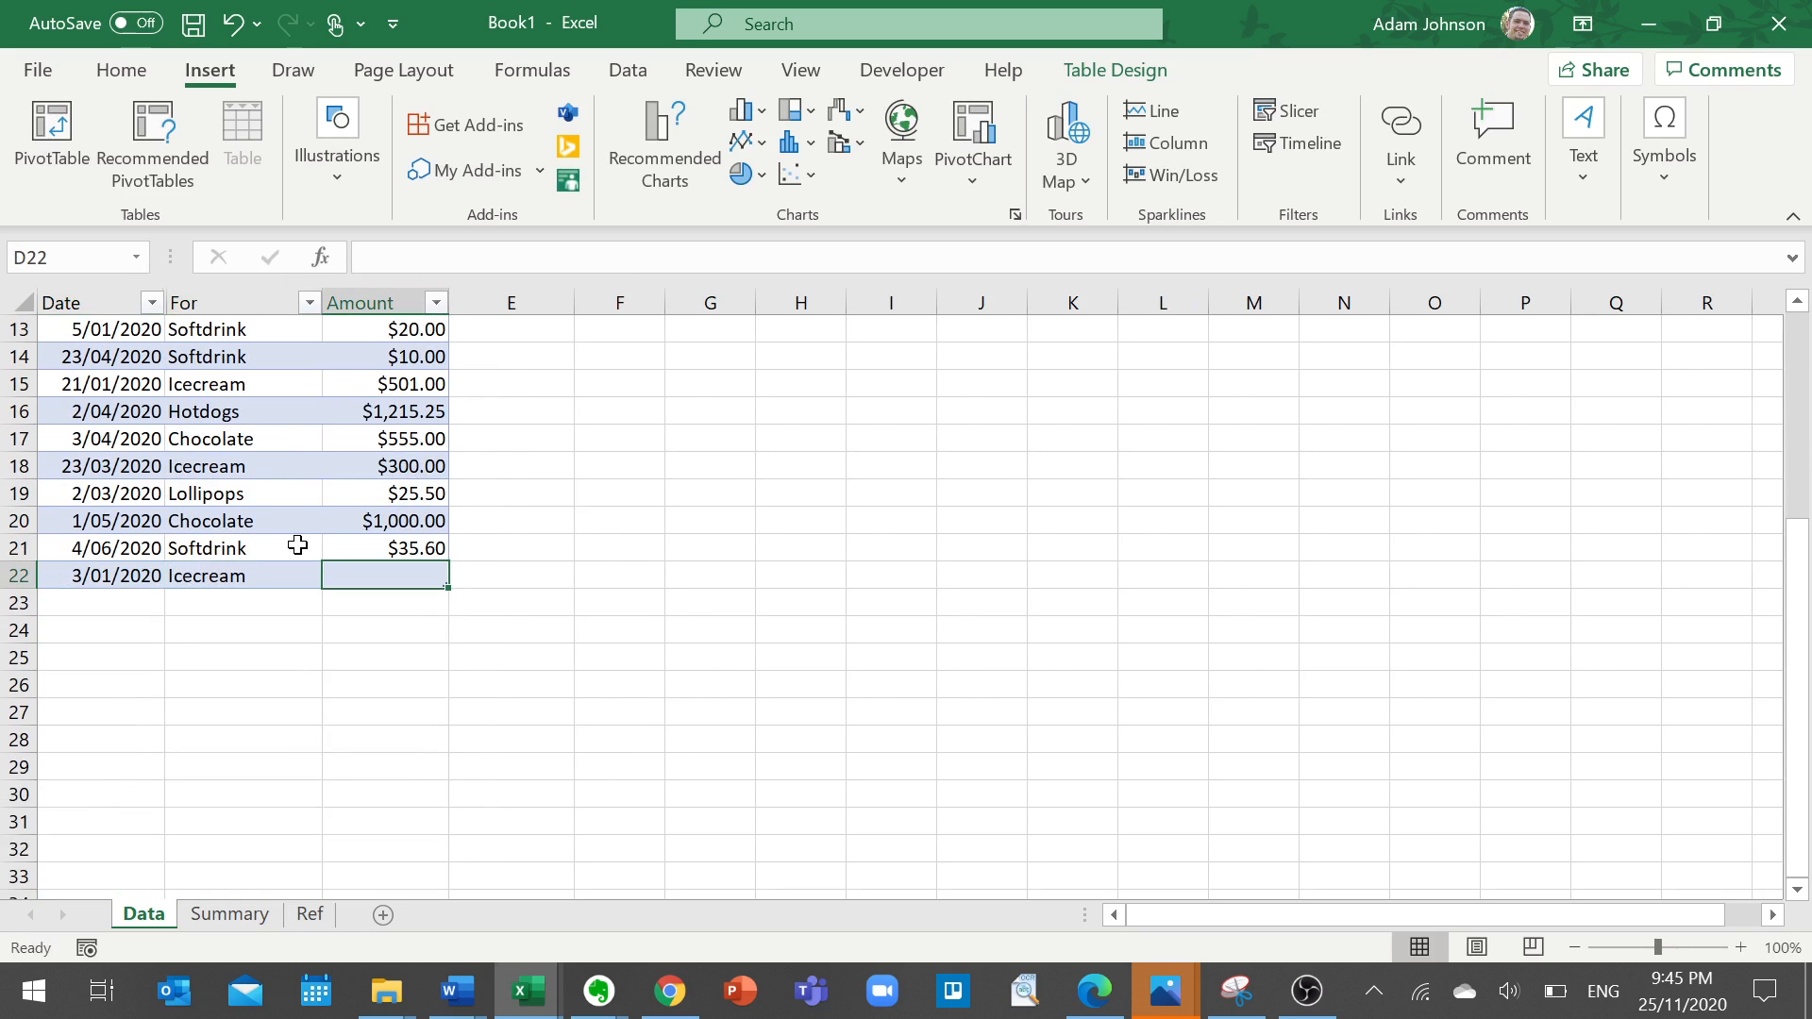
{"action": "type", "text": "4"}
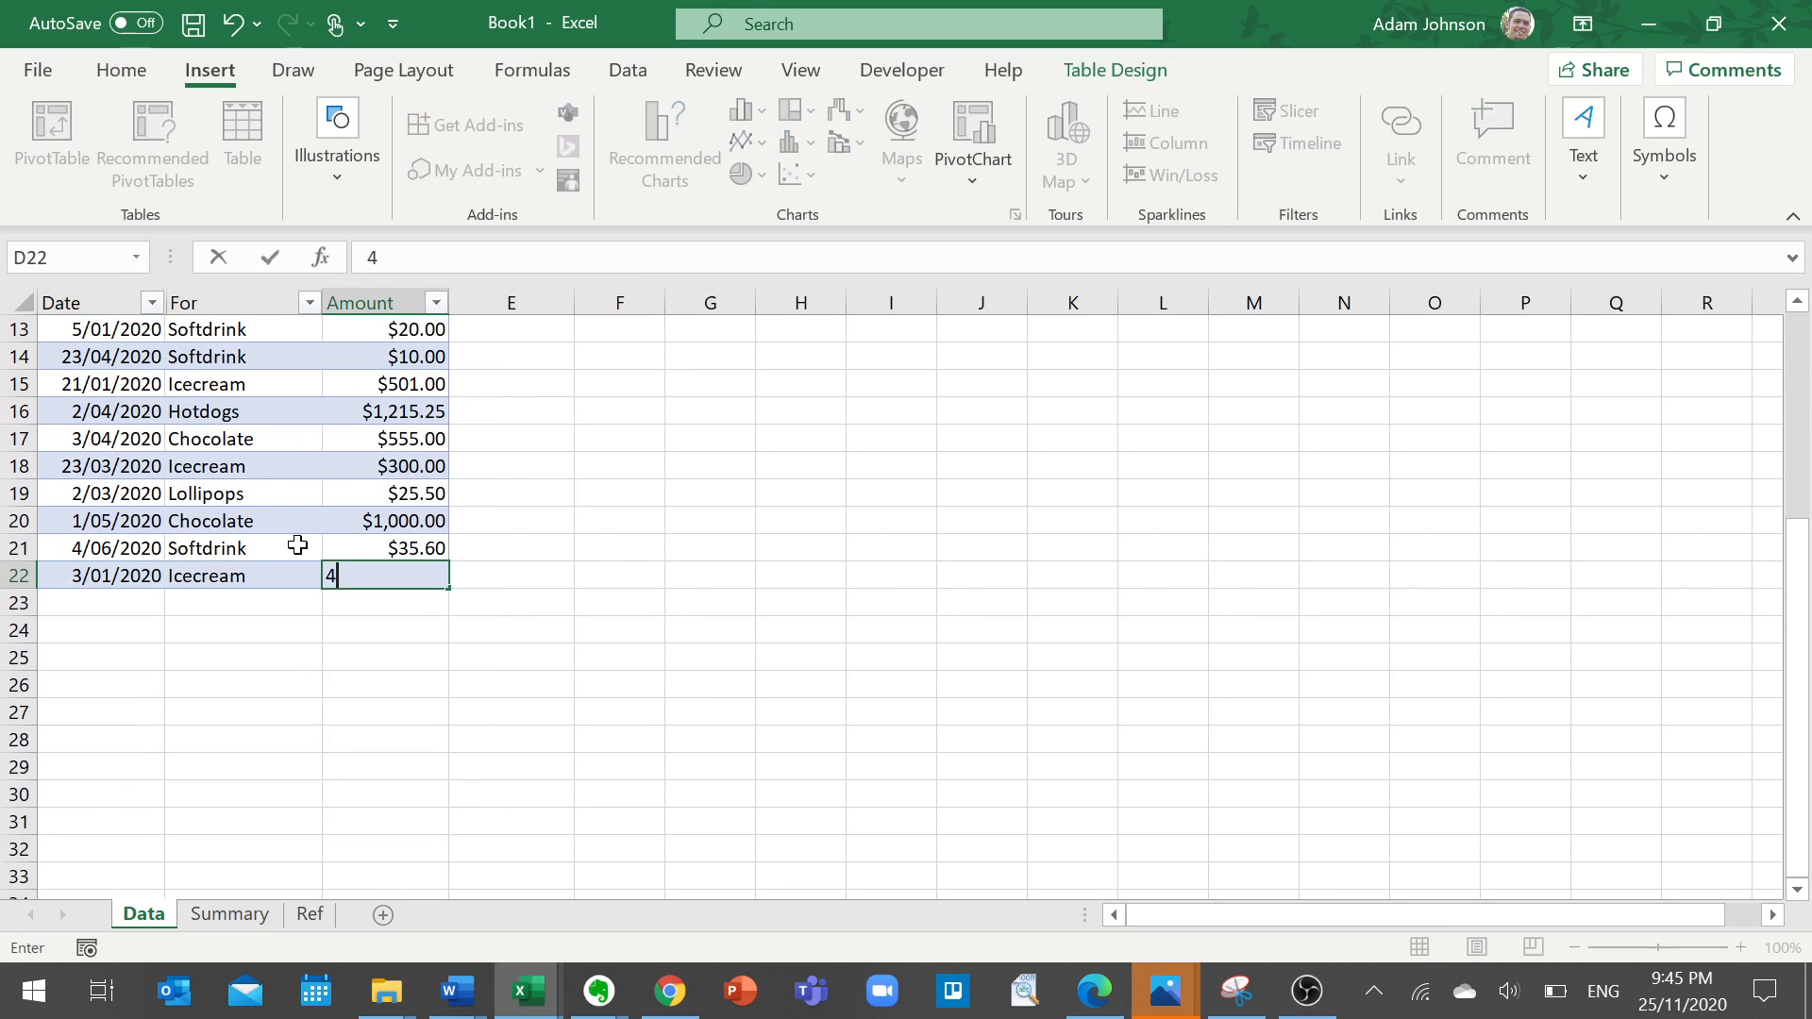
{"action": "type", "text": "00"}
{"action": "key", "text": "Return"}
{"action": "left_click", "coordinate": [212, 914]}
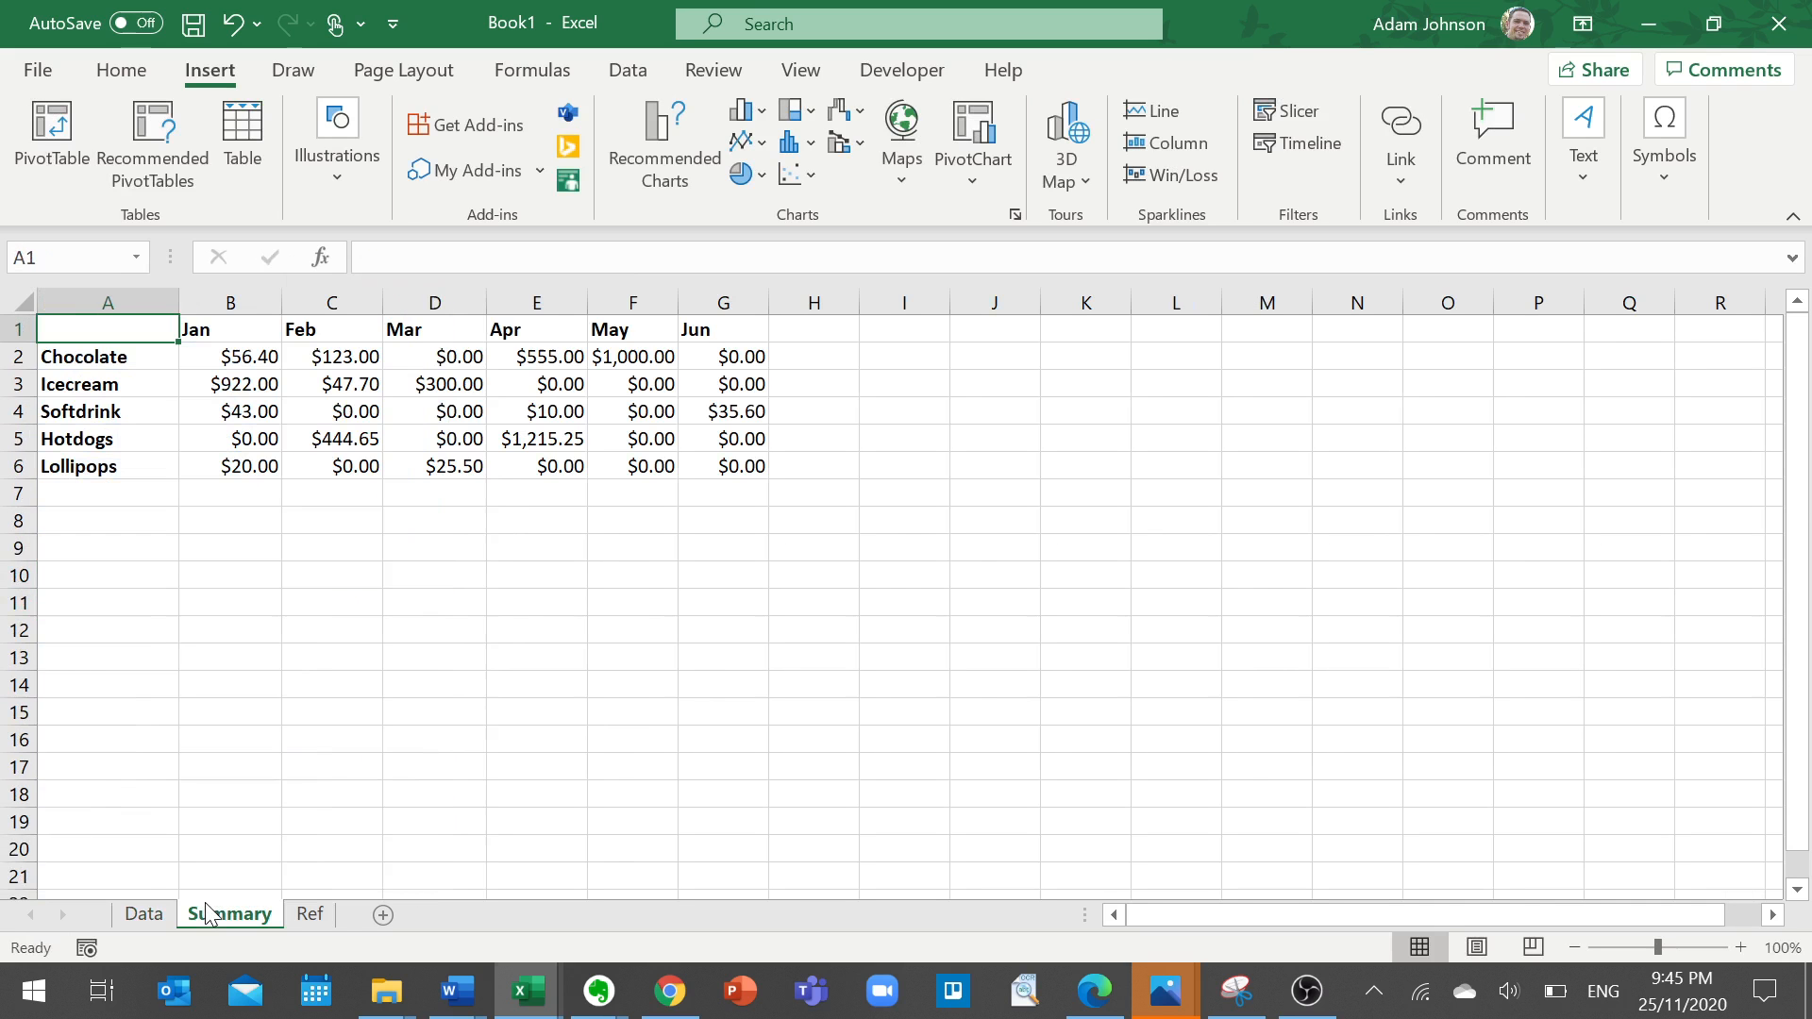
{"action": "left_click", "coordinate": [233, 384]}
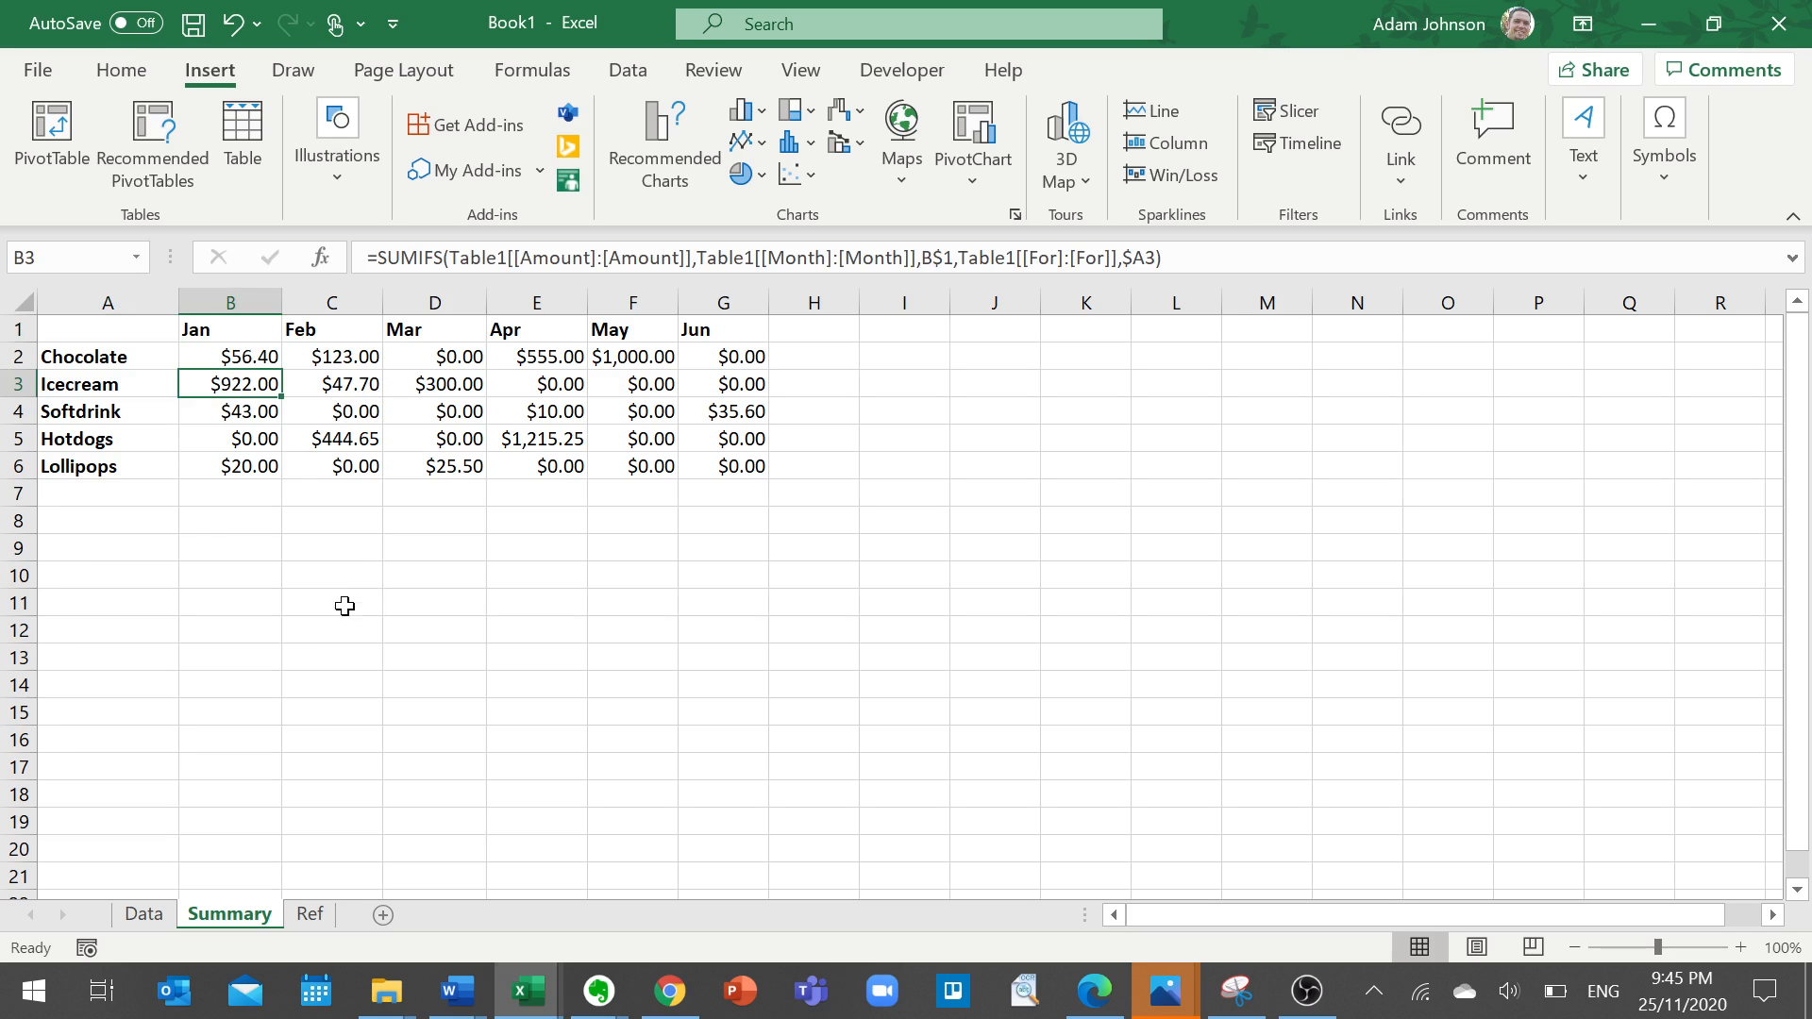
Change the last Icecream entry's date to 3/05/2020 and check the May Icecream total in Summary.
{"action": "left_click", "coordinate": [151, 914]}
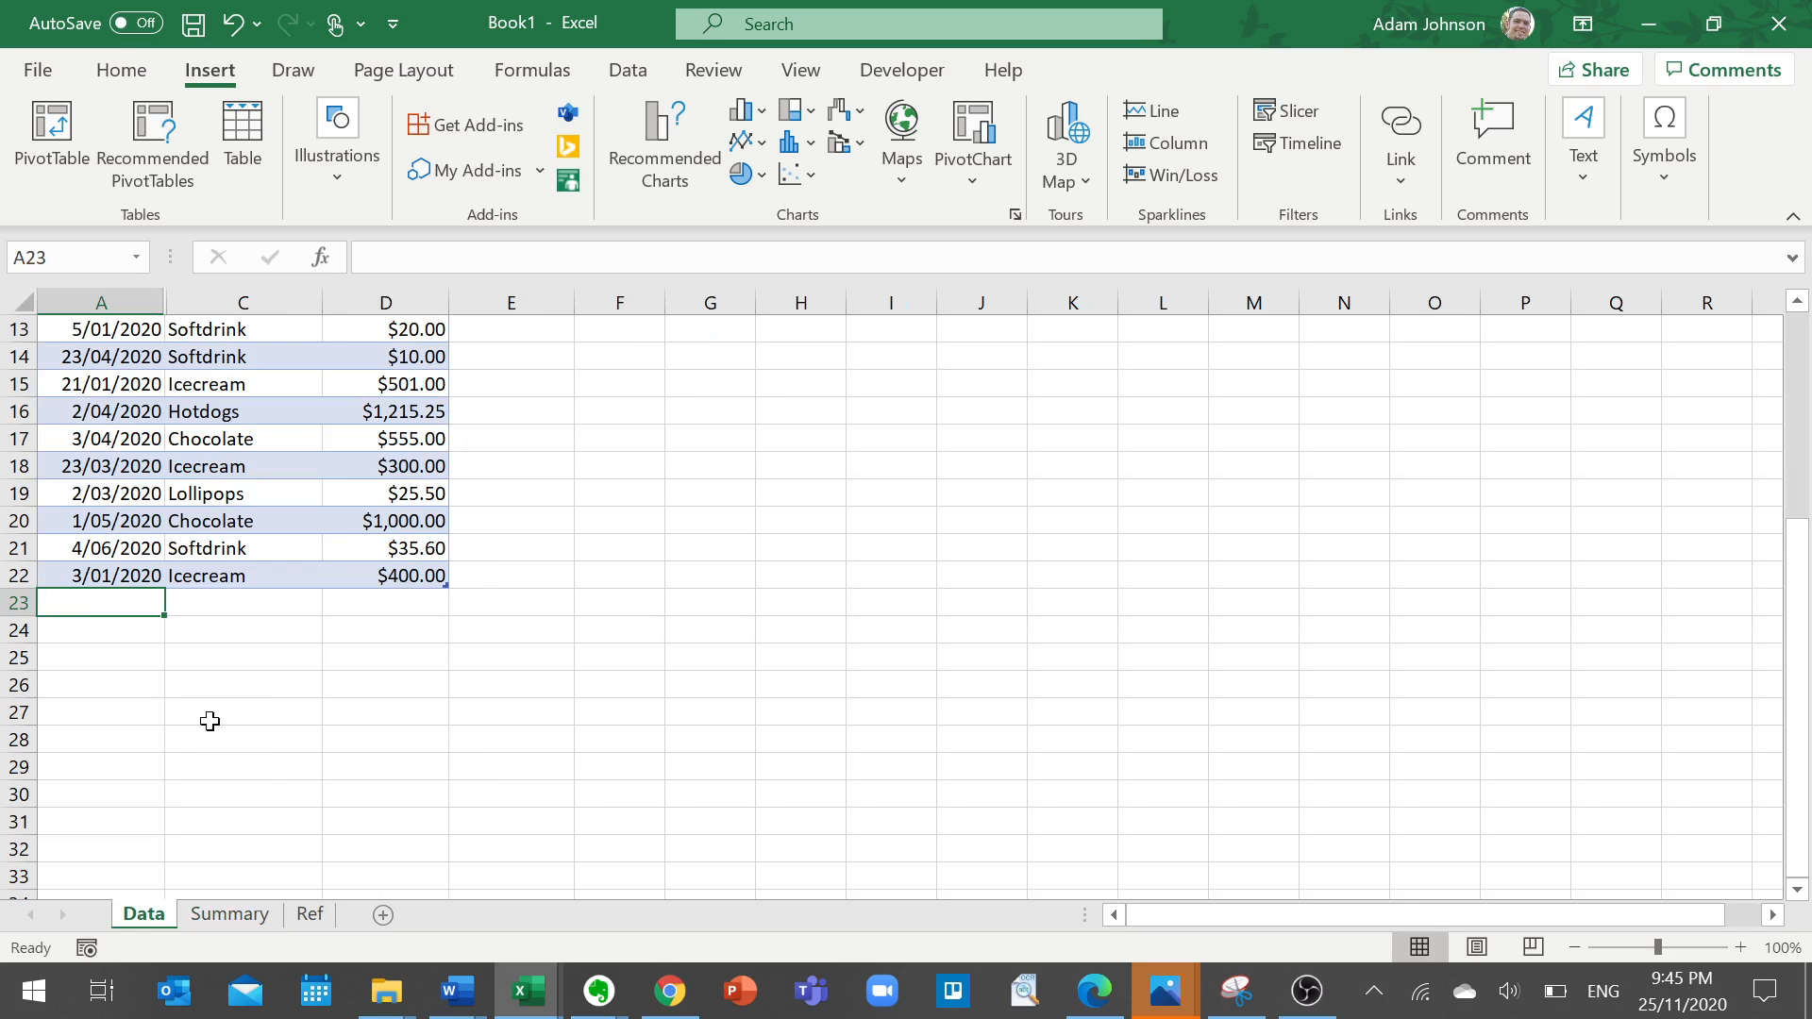
{"action": "double_click", "coordinate": [102, 578]}
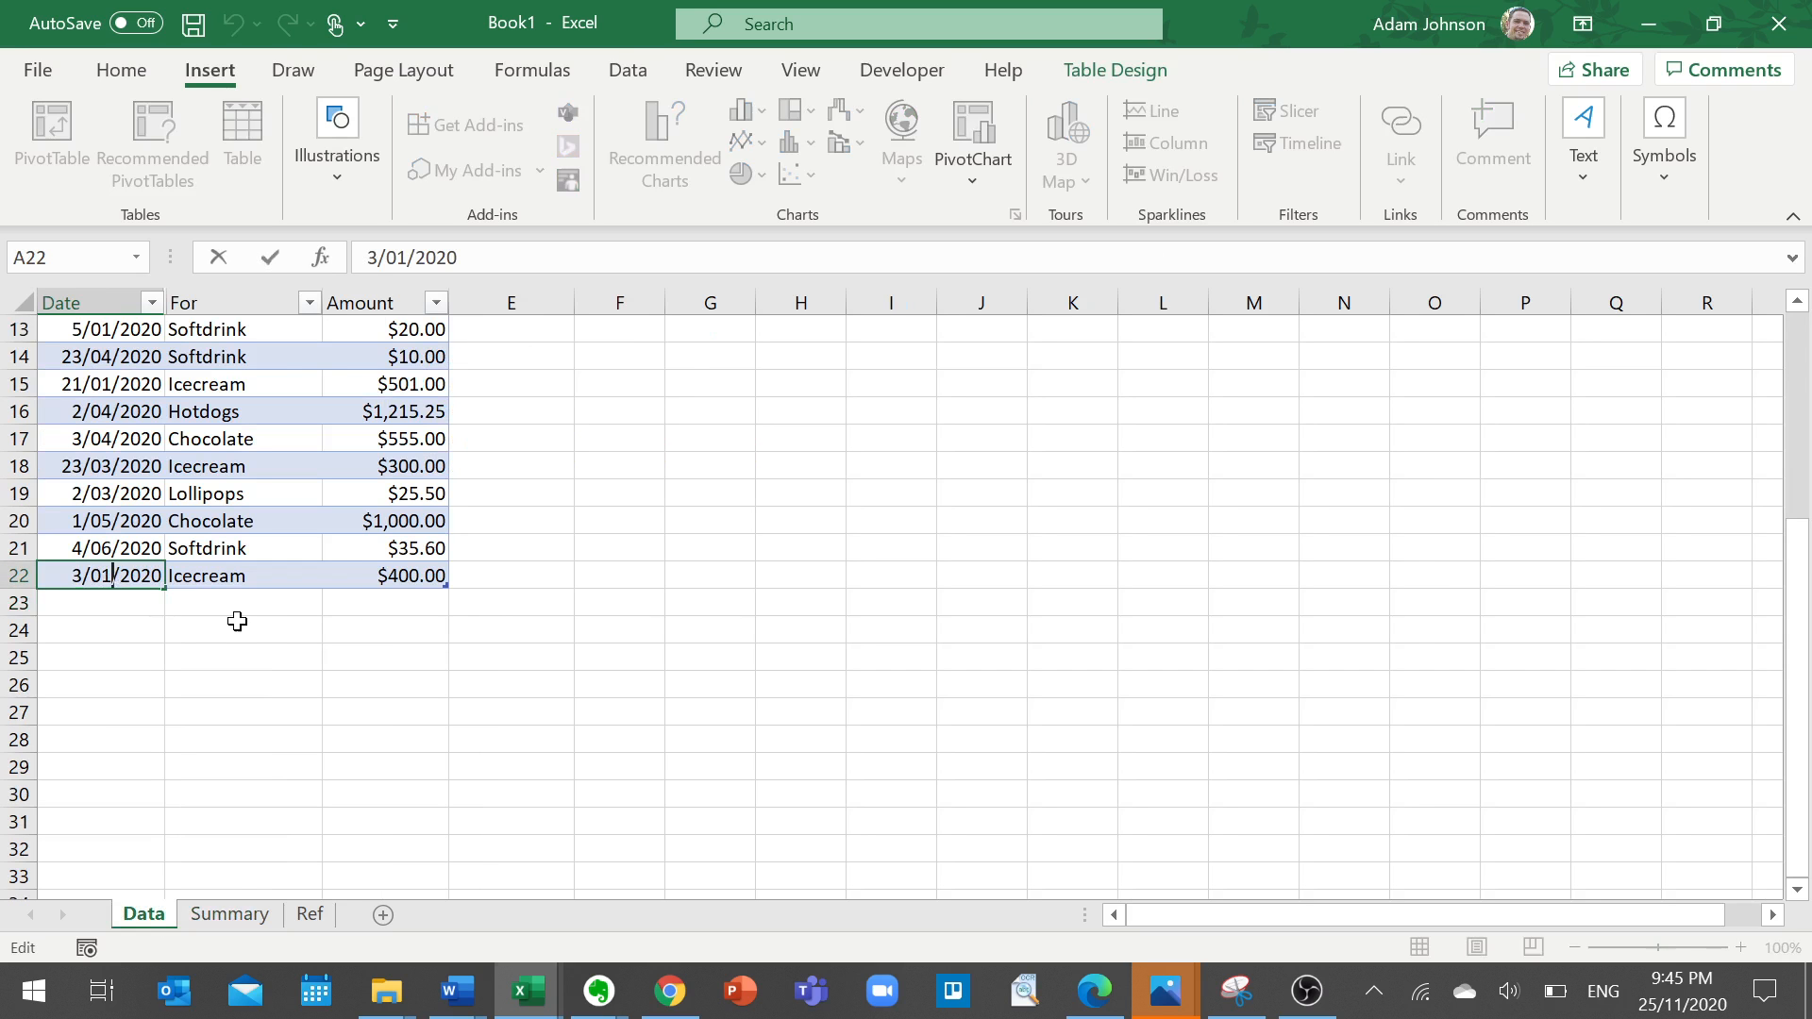
{"action": "key", "text": "BackSpace"}
{"action": "type", "text": "5"}
{"action": "key", "text": "Return"}
{"action": "left_click", "coordinate": [227, 912]}
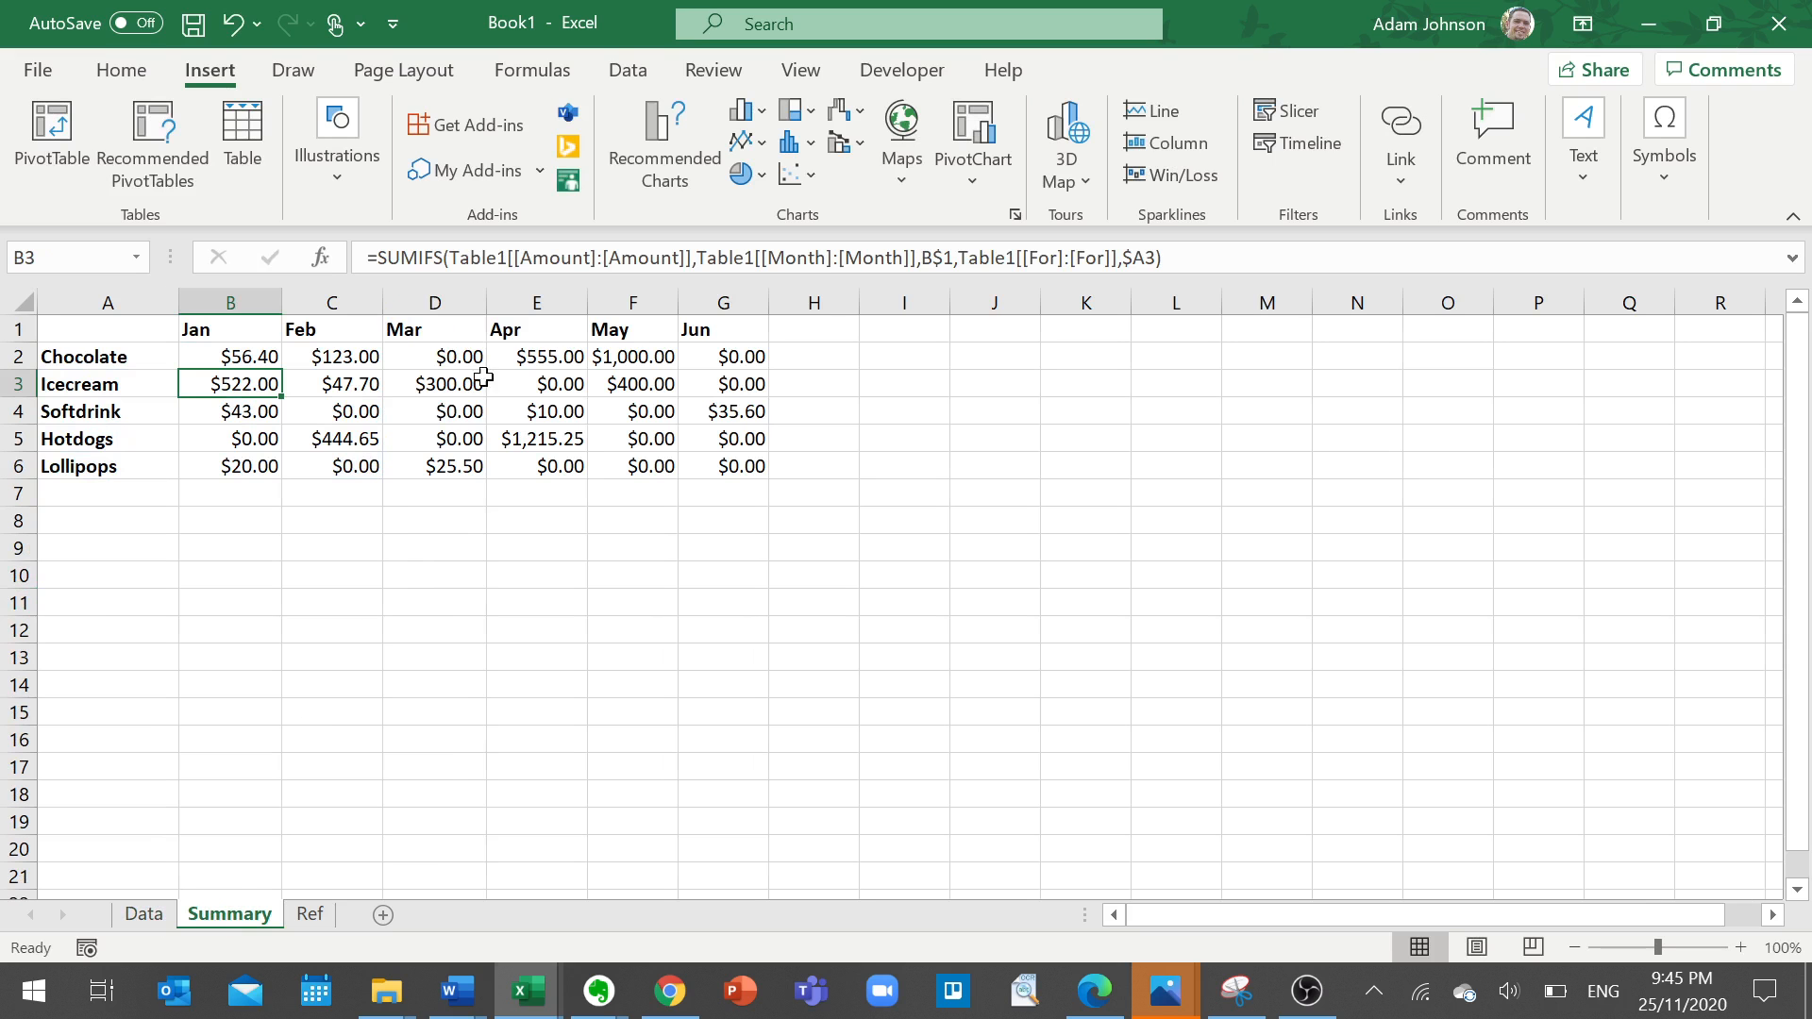
{"action": "left_click", "coordinate": [638, 381]}
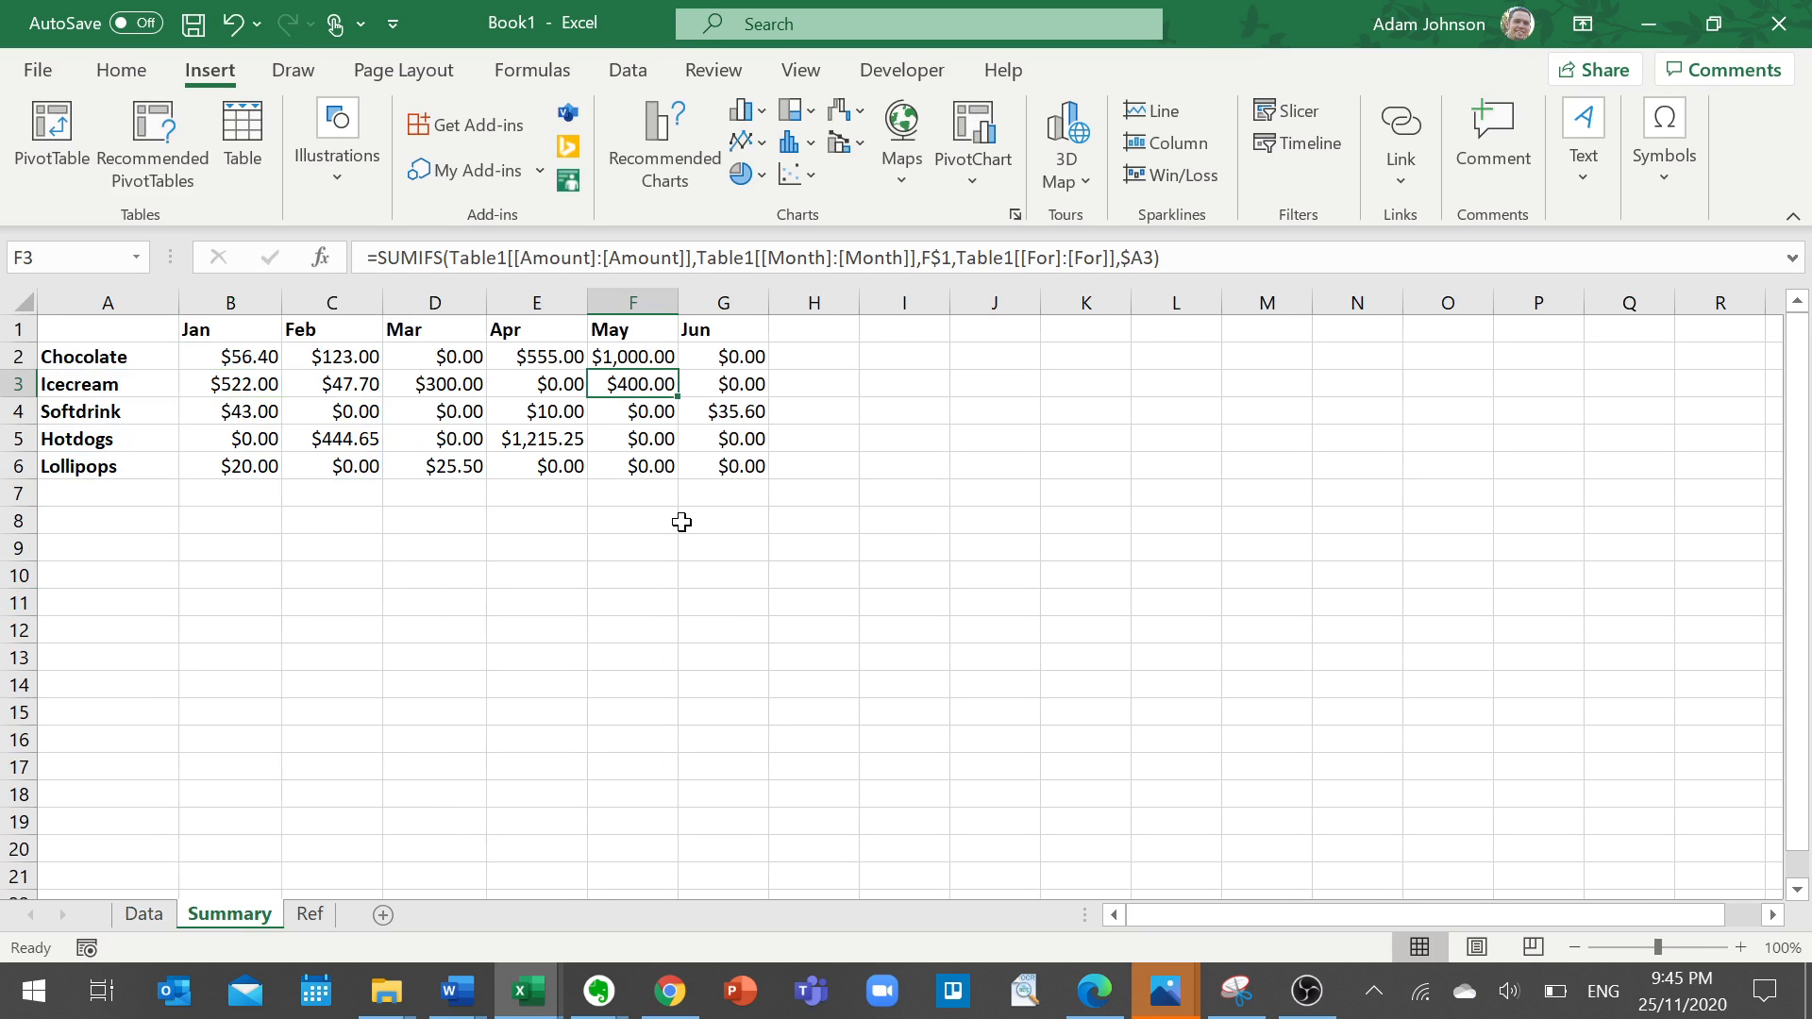
Hide the Ref sheet and look over the remaining Data and Summary sheets.
{"action": "left_click", "coordinate": [309, 914]}
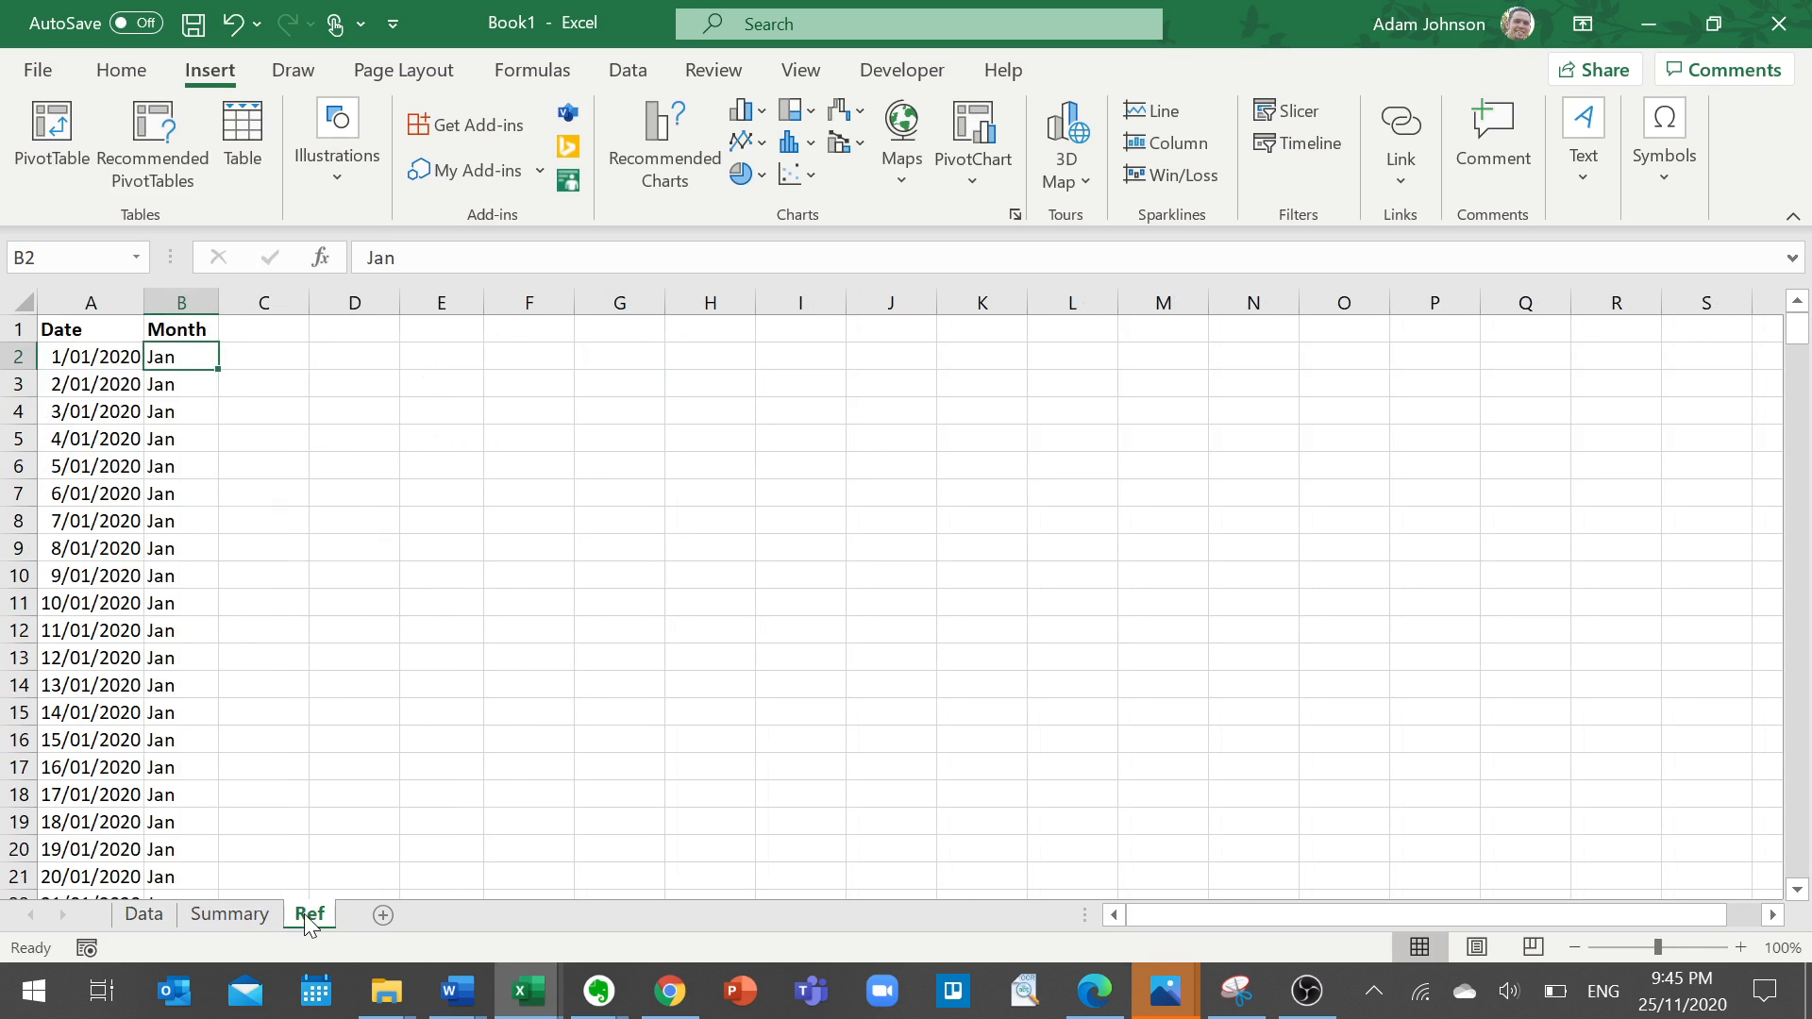
{"action": "right_click", "coordinate": [304, 914]}
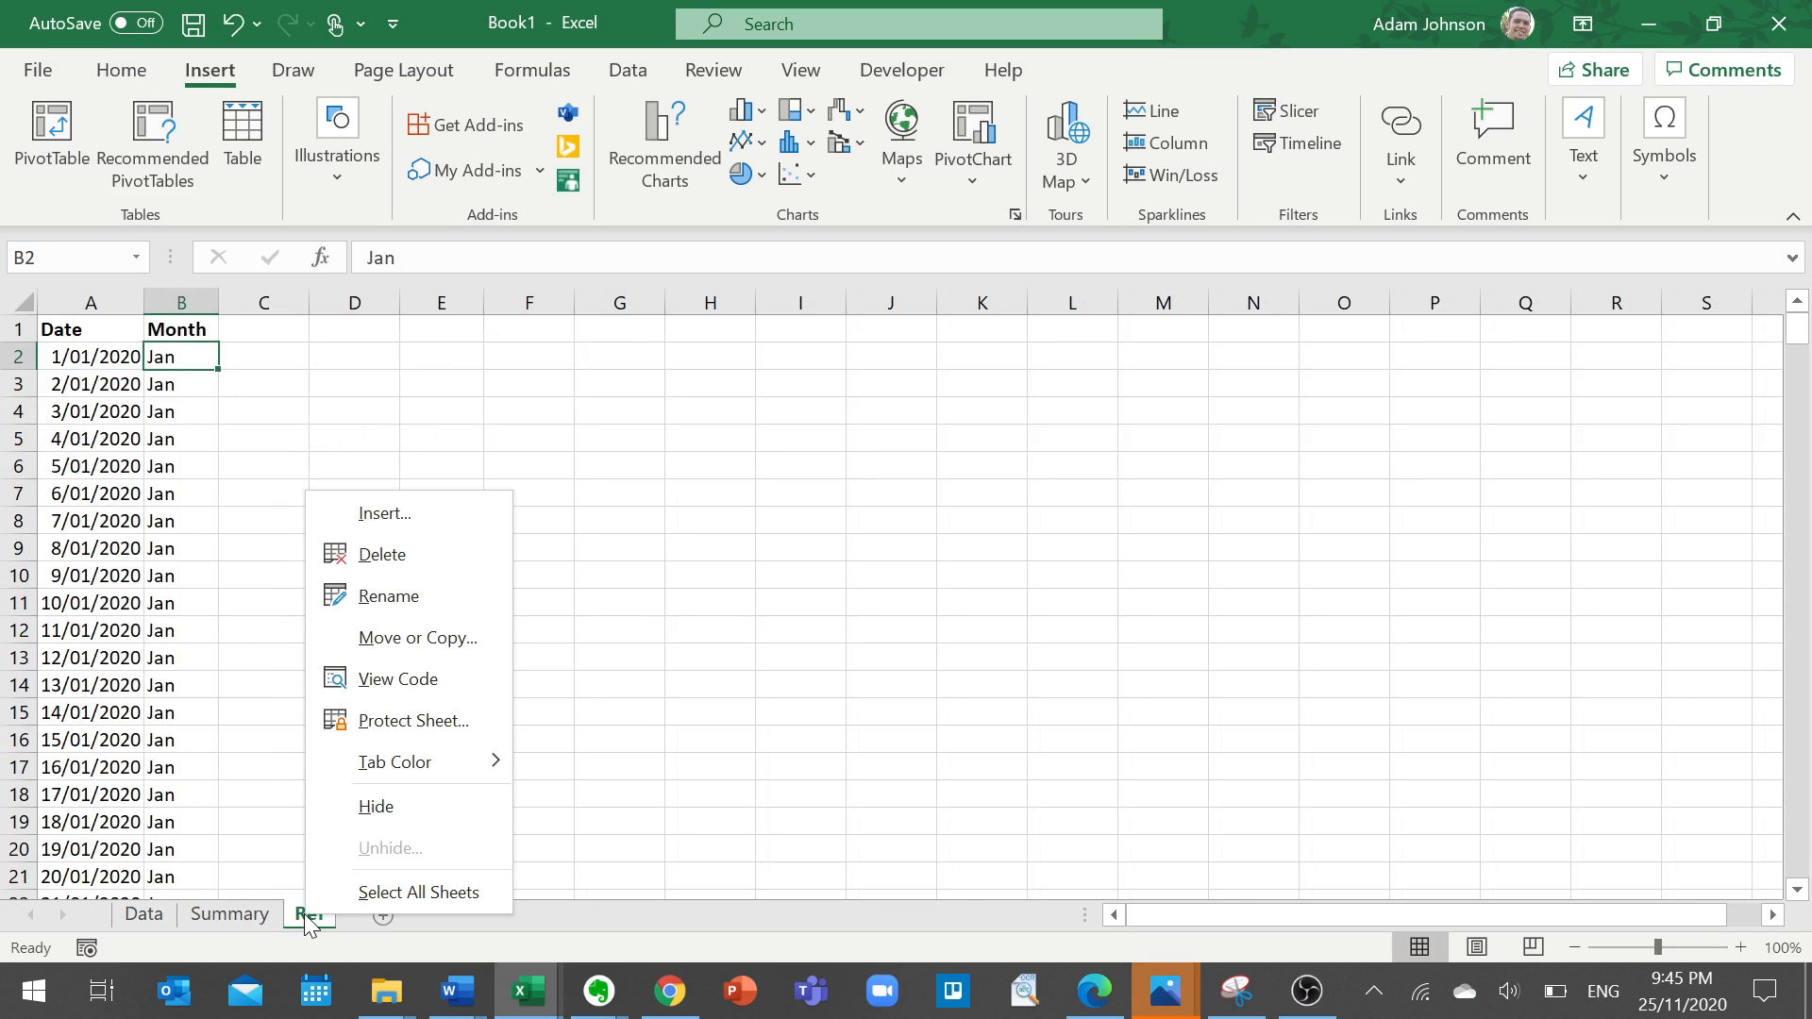
{"action": "left_click", "coordinate": [378, 807]}
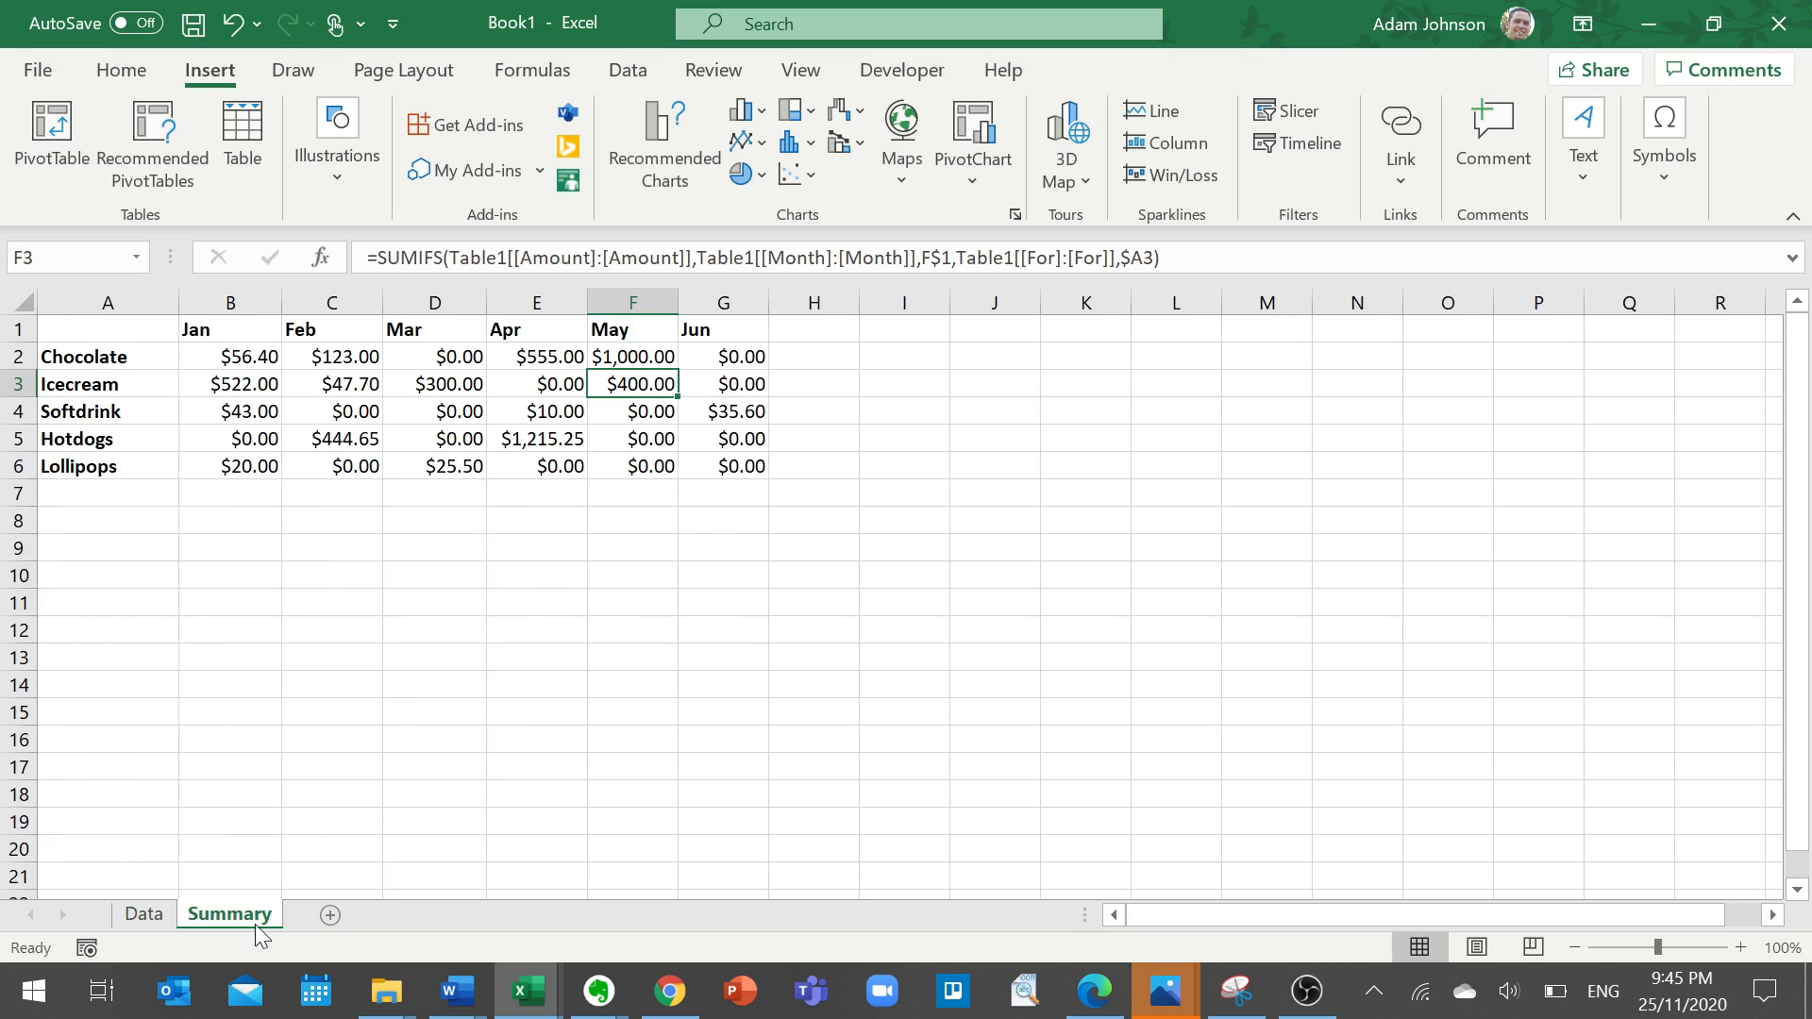
{"action": "left_click", "coordinate": [144, 915]}
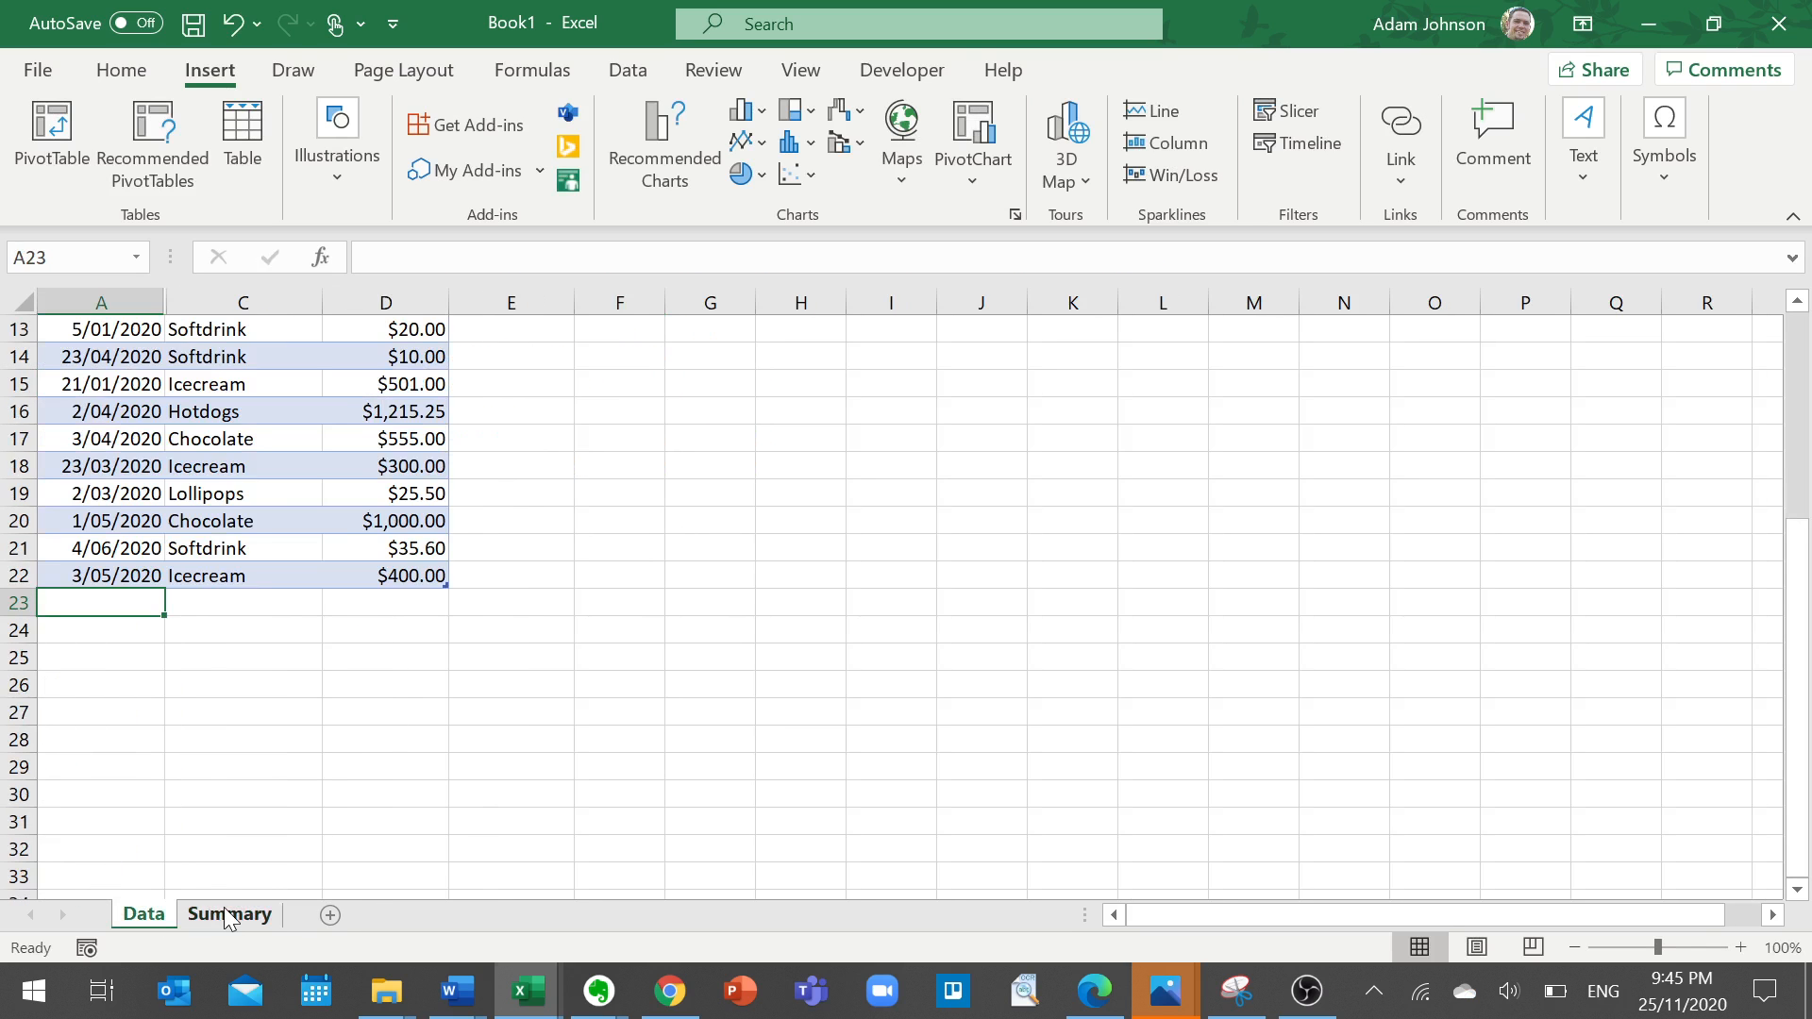
{"action": "left_click", "coordinate": [227, 916]}
{"action": "left_click", "coordinate": [160, 917]}
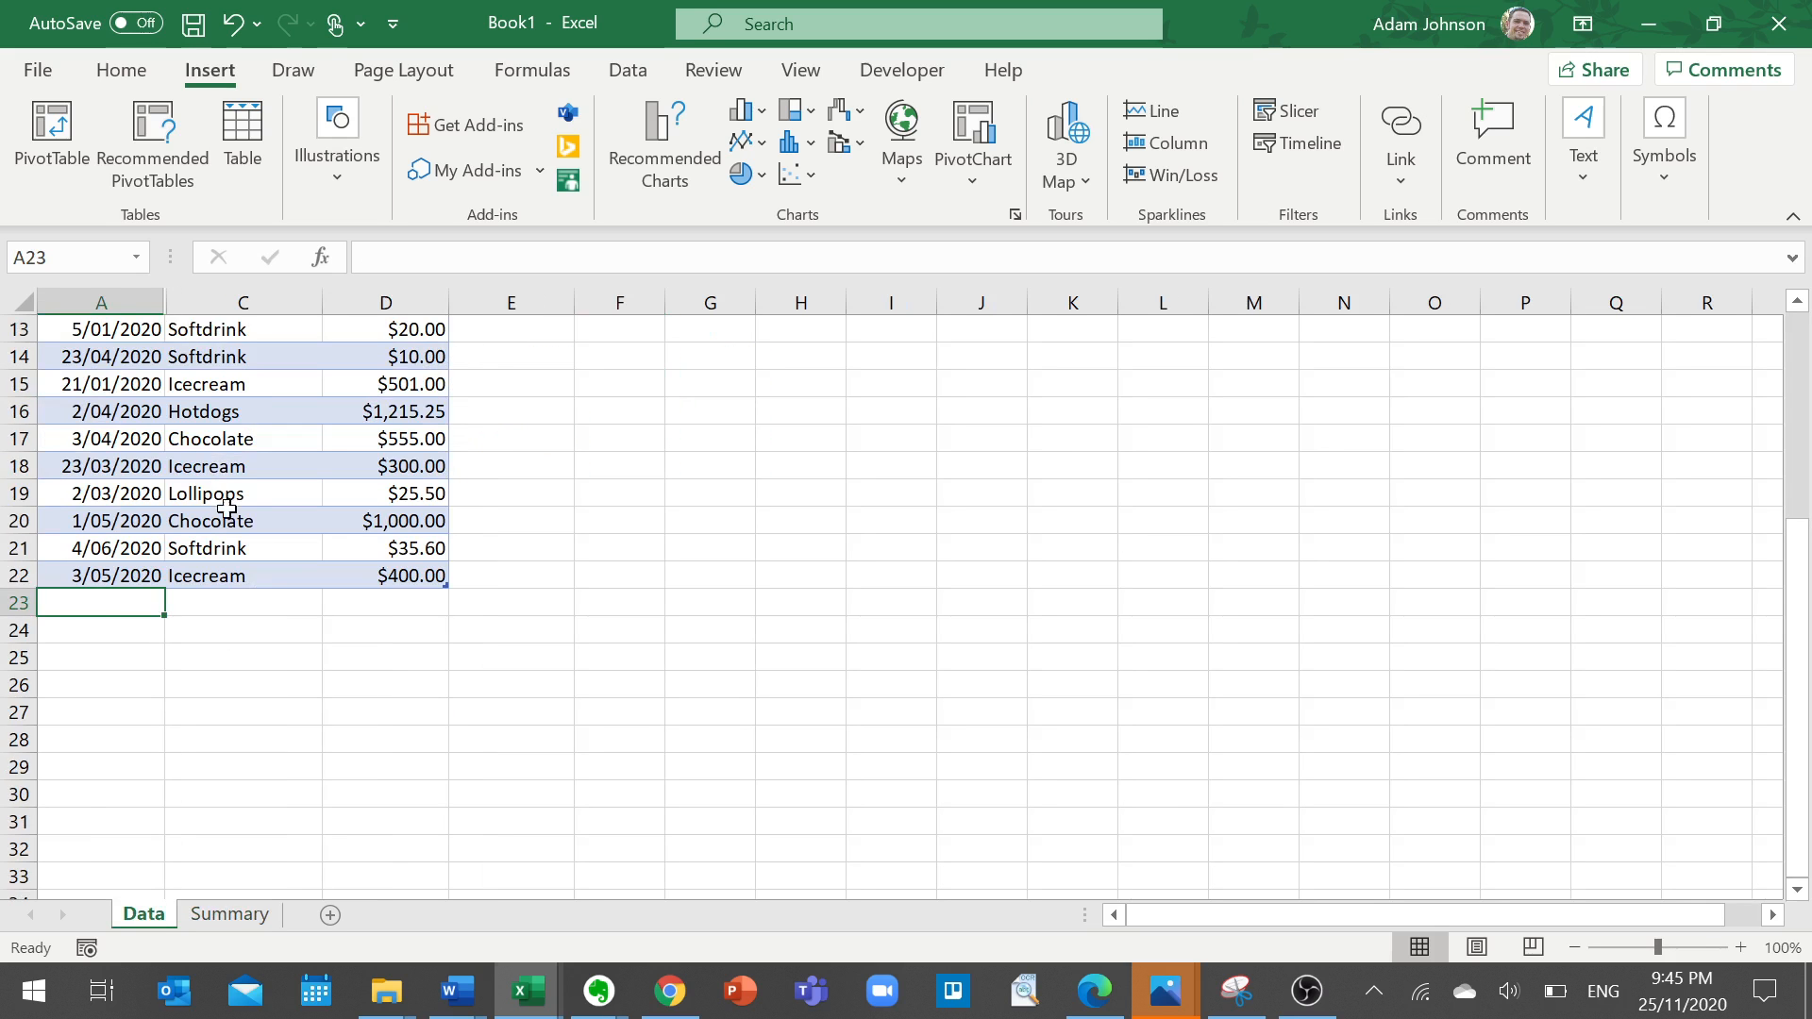
{"action": "scroll", "coordinate": [229, 510], "scroll_direction": "up", "scroll_amount": 4}
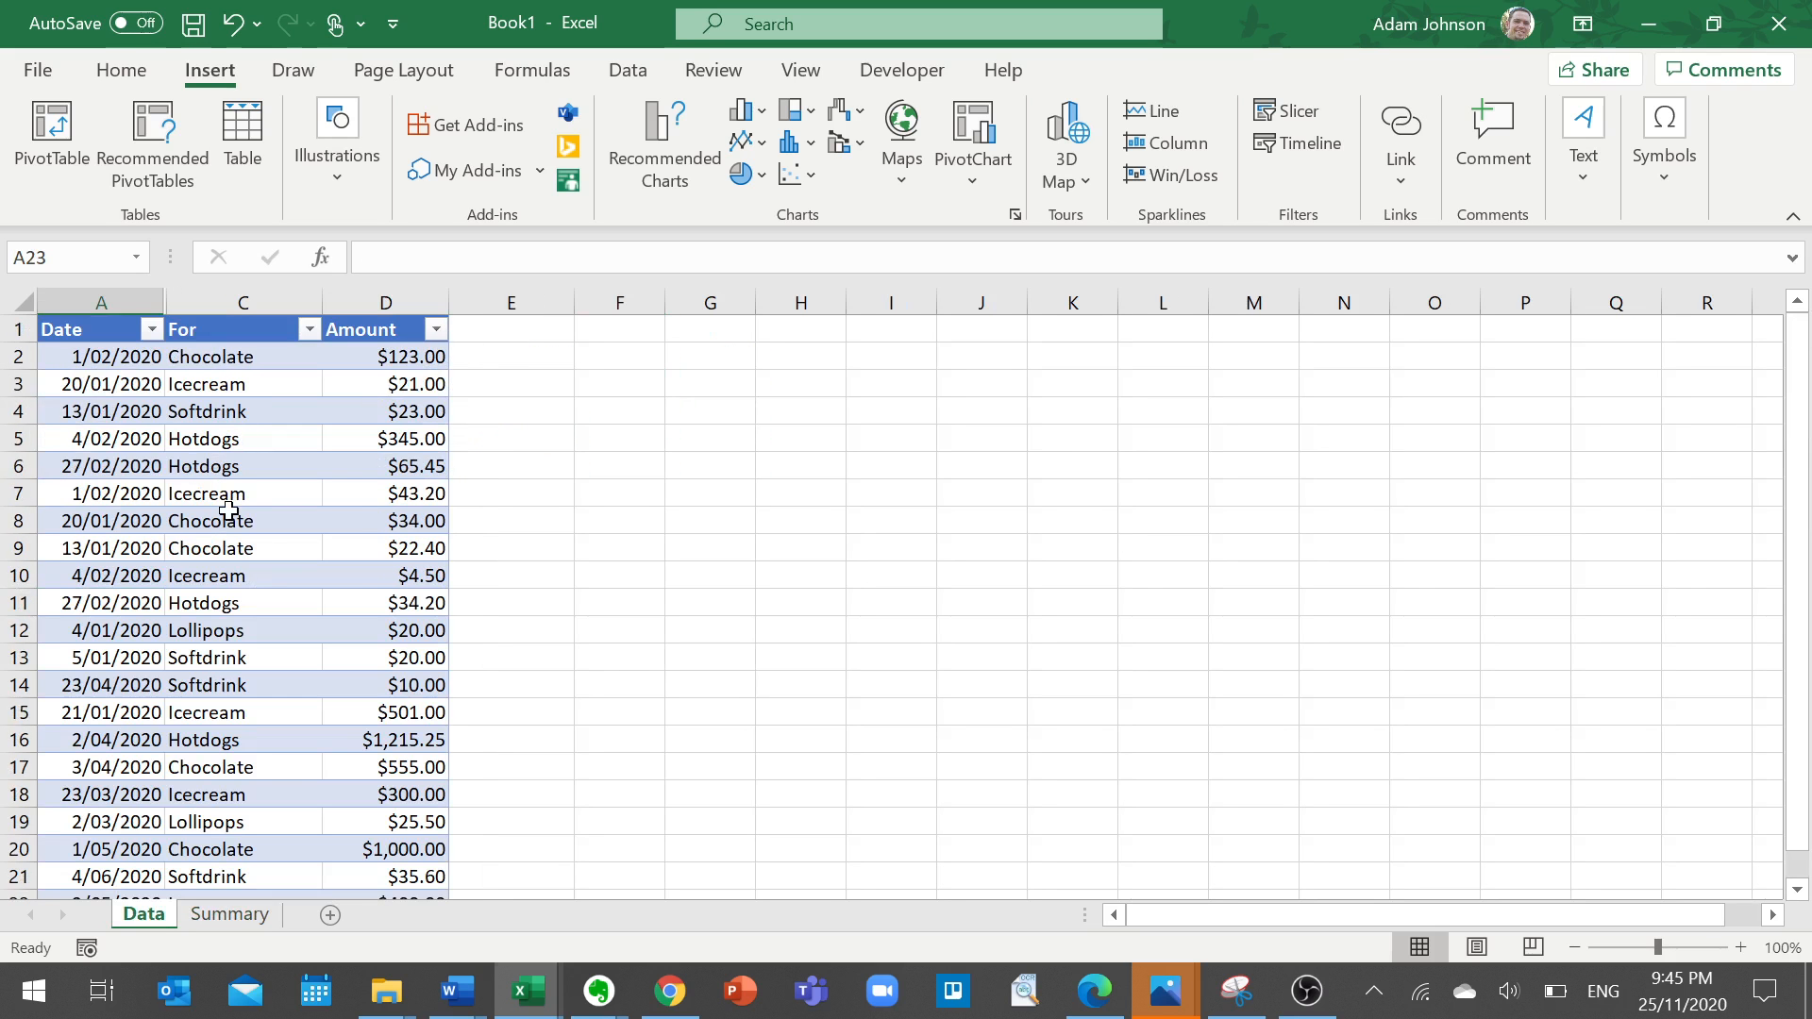